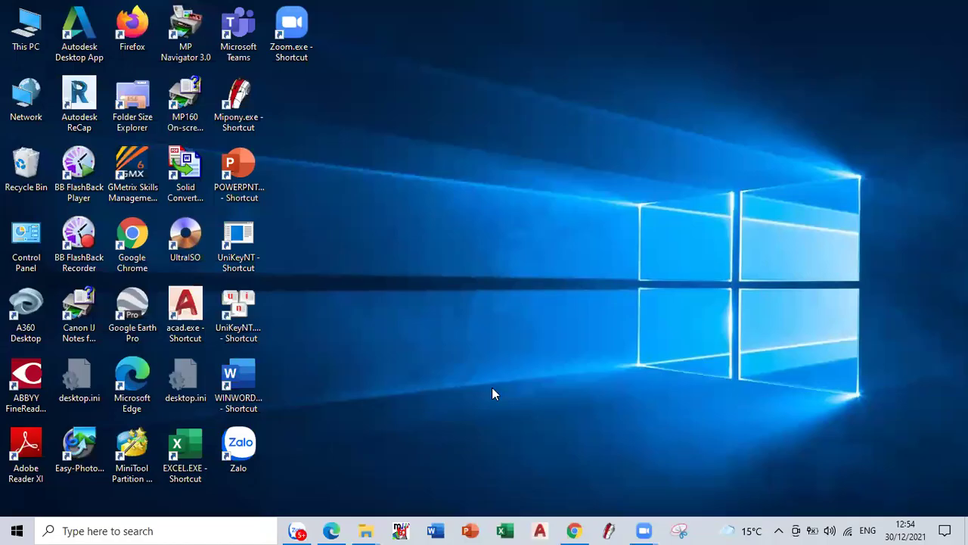
Step: Close the 12-30, 10-01 and Huong folder windows, keeping only CBCNTT, and minimize the PDF viewer
mouse_move(369, 530)
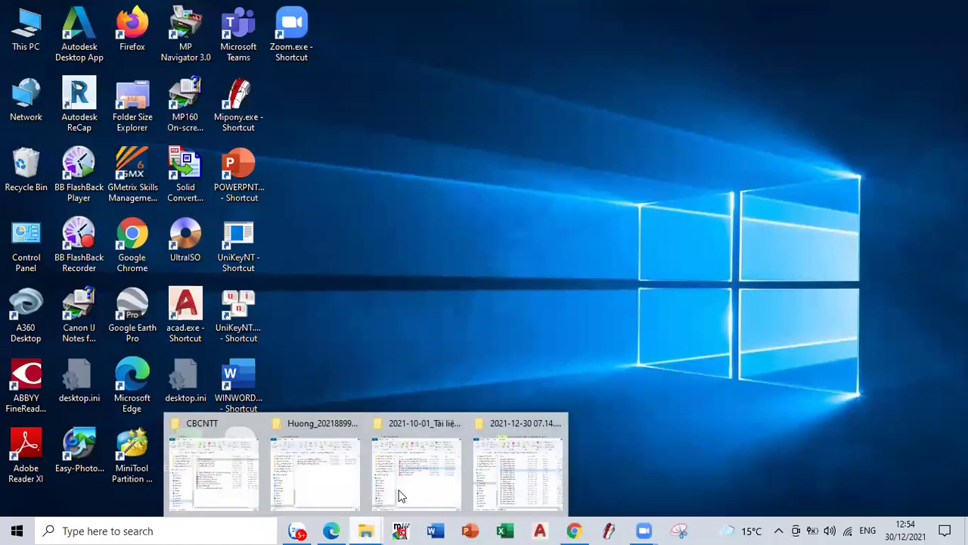
click(557, 425)
click(508, 424)
click(455, 425)
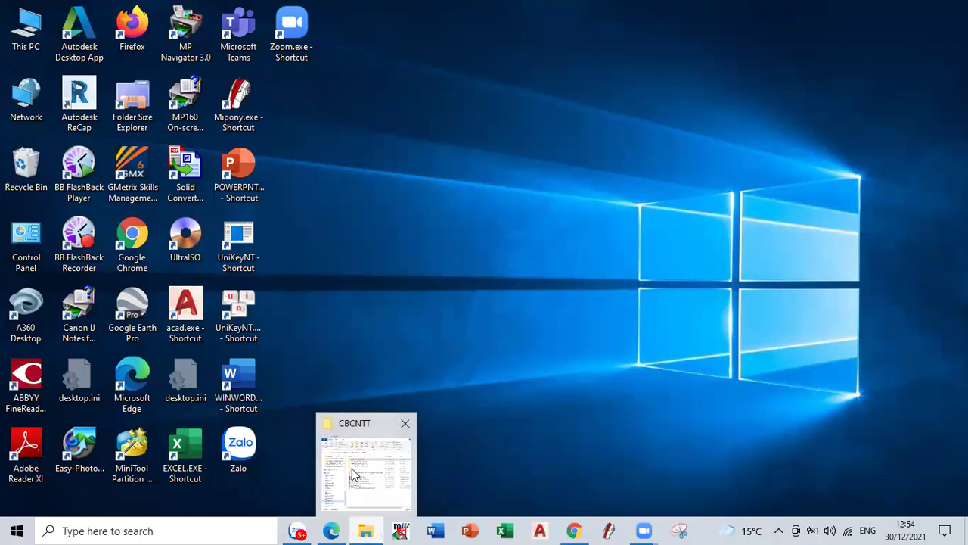
click(355, 477)
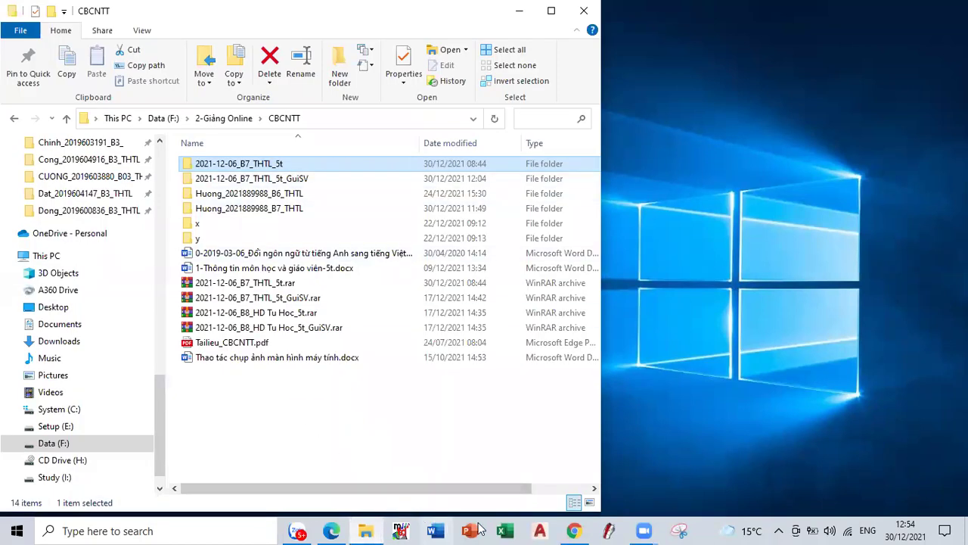
click(332, 530)
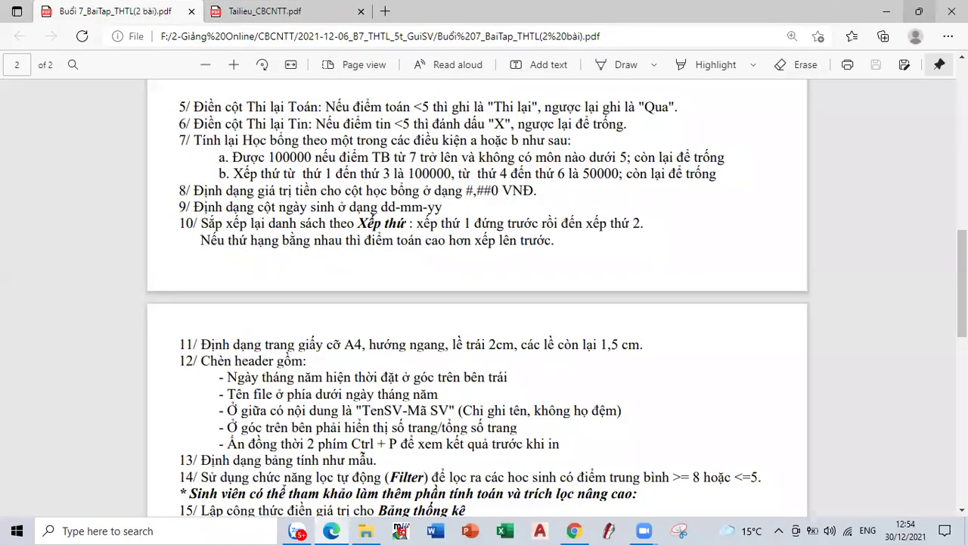
click(332, 530)
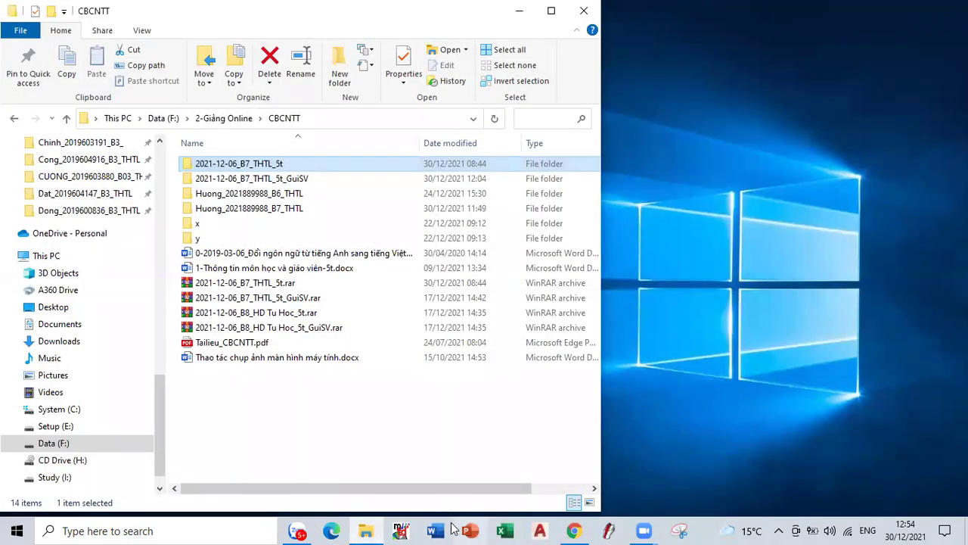
click(273, 212)
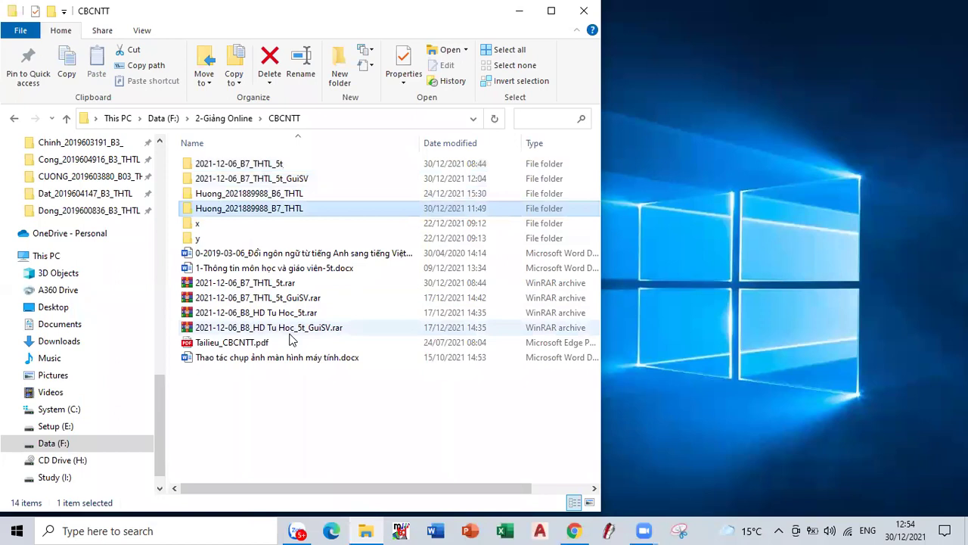
key(shift+Delete)
key(Return)
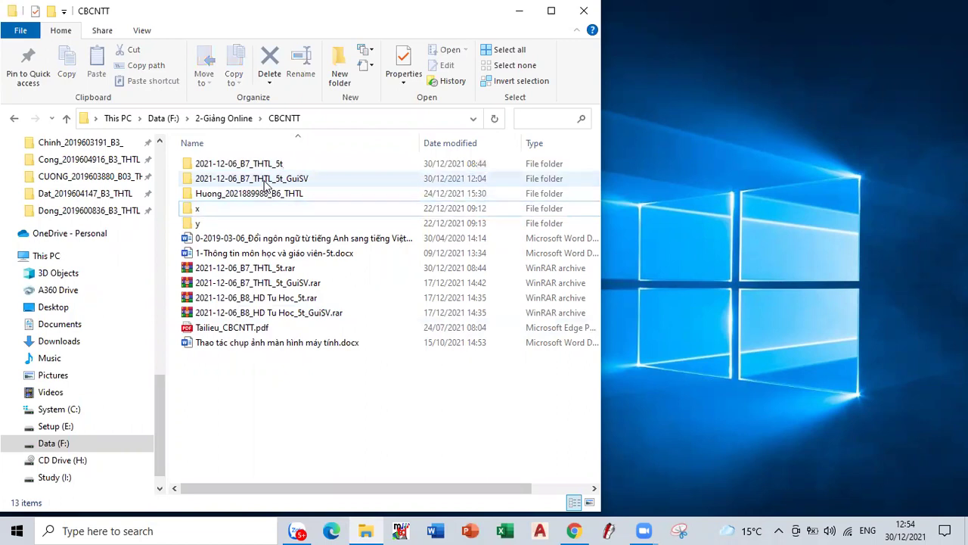
Step: Archive the 2021-12-06_B7_THTL_5t_GuiSV folder into its own .rar file
click(266, 182)
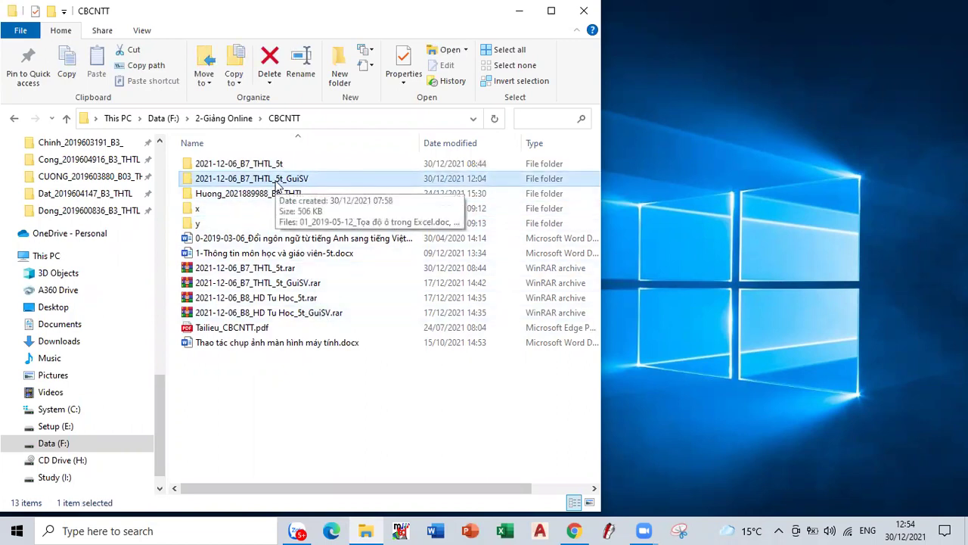
right_click(276, 182)
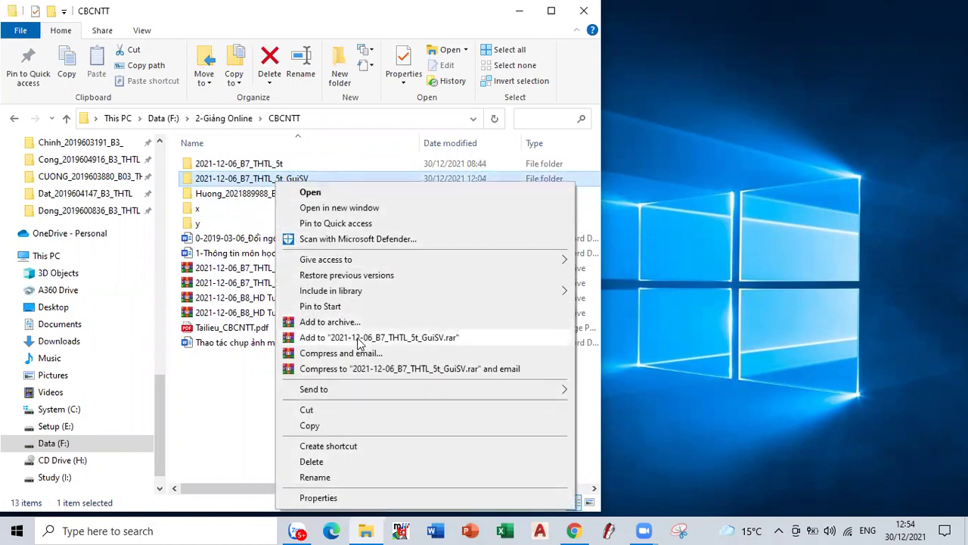
click(358, 337)
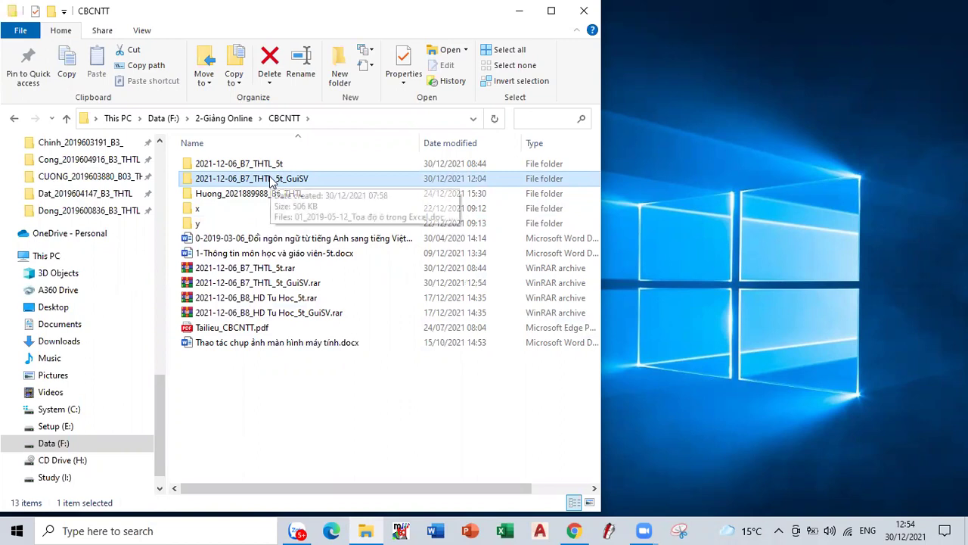
key(F2)
key(BackSpace)
key(Escape)
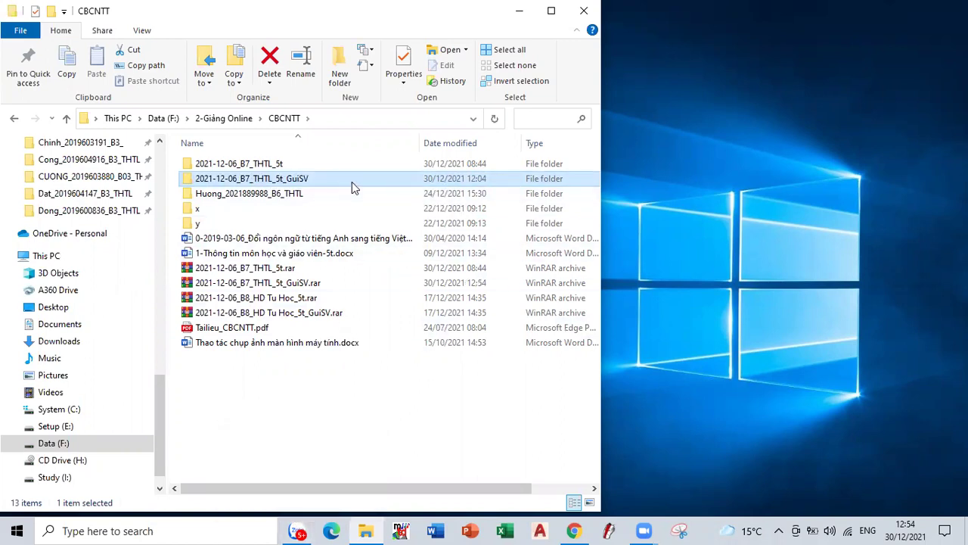
Step: Rebuild 2021-12-06_B7_THTL_5t.rar from the 2021-12-06_B7_THTL_5t folder
double_click(248, 165)
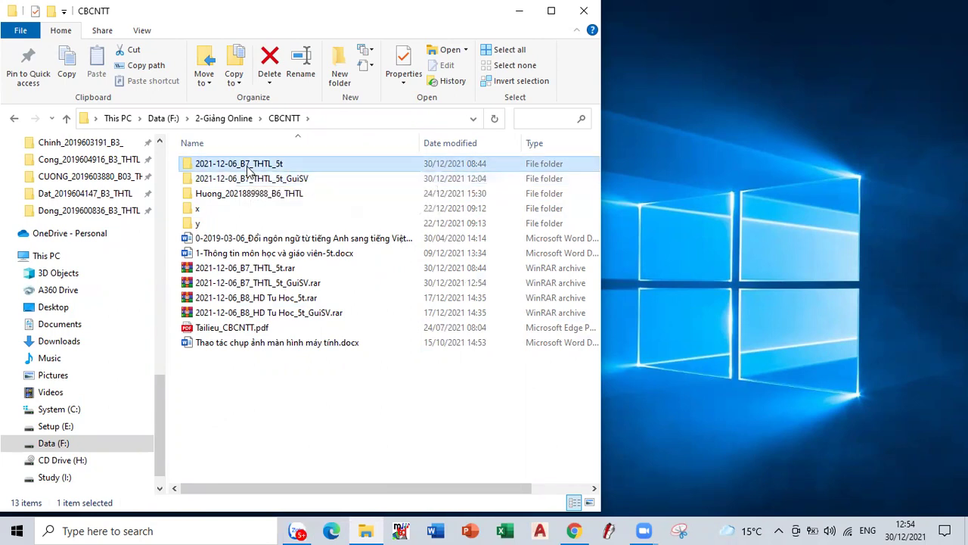
click(14, 119)
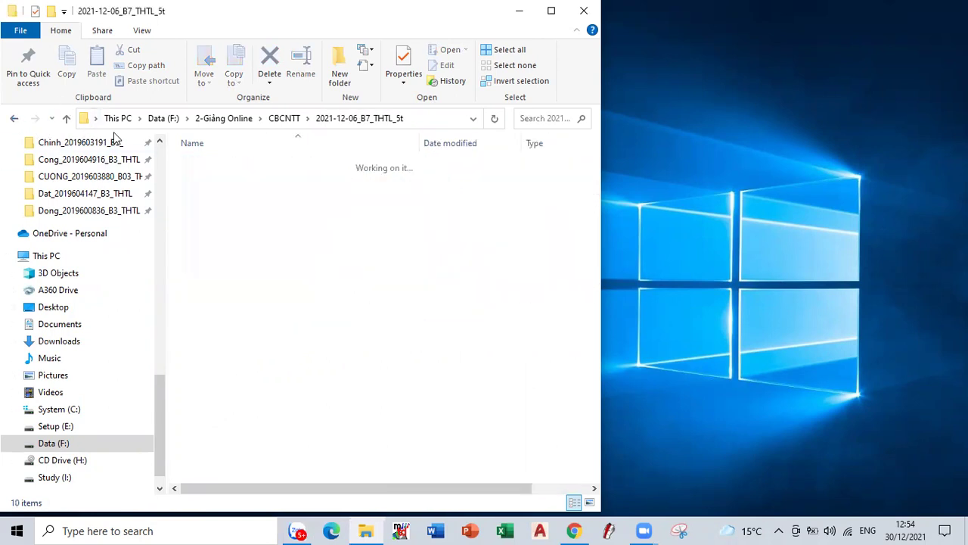
right_click(241, 166)
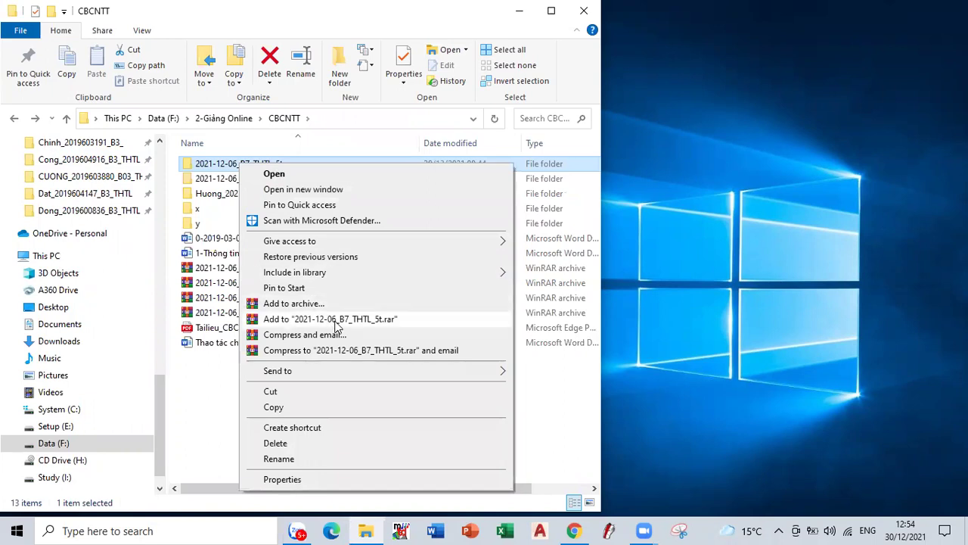
click(337, 314)
Step: Permanently delete the GuiSV folder and re-extract it from its .rar archive
click(304, 182)
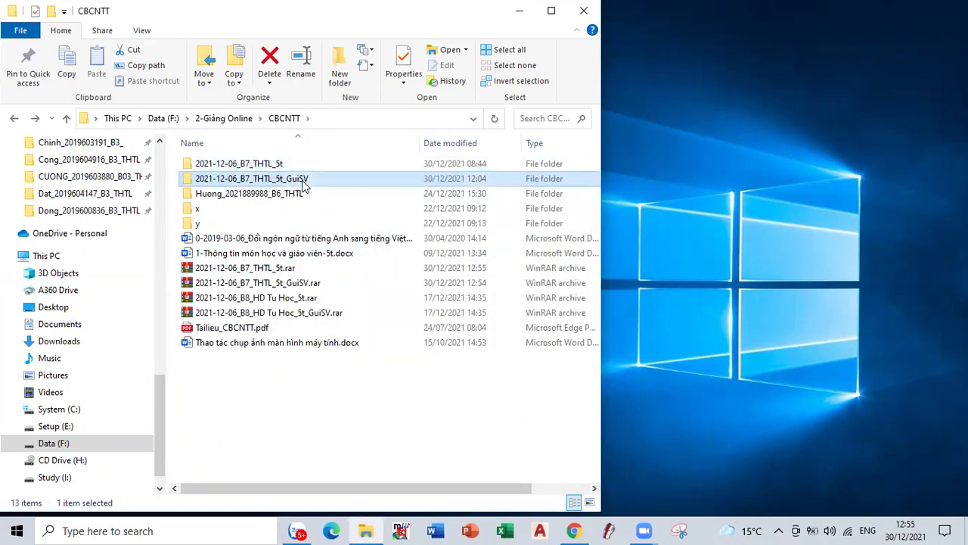
key(shift+Delete)
key(Return)
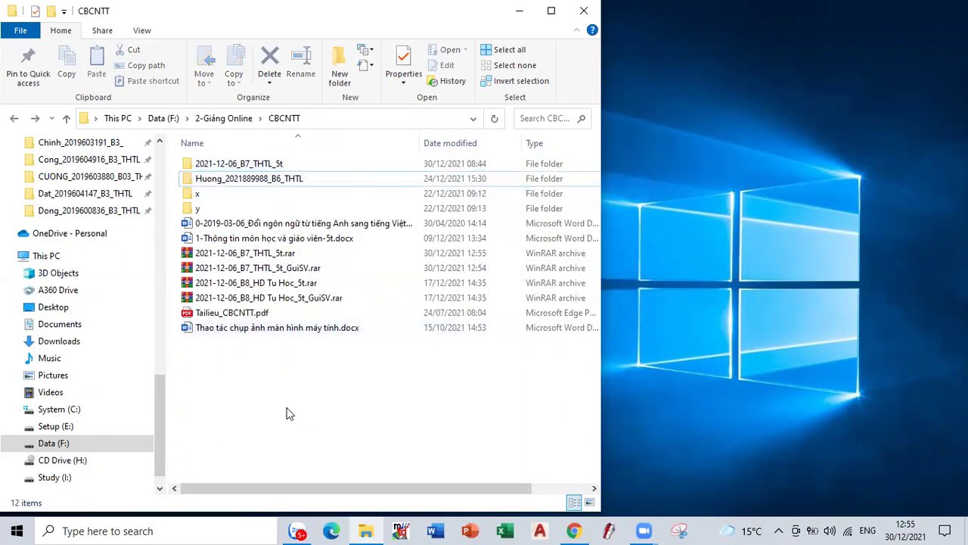
right_click(264, 274)
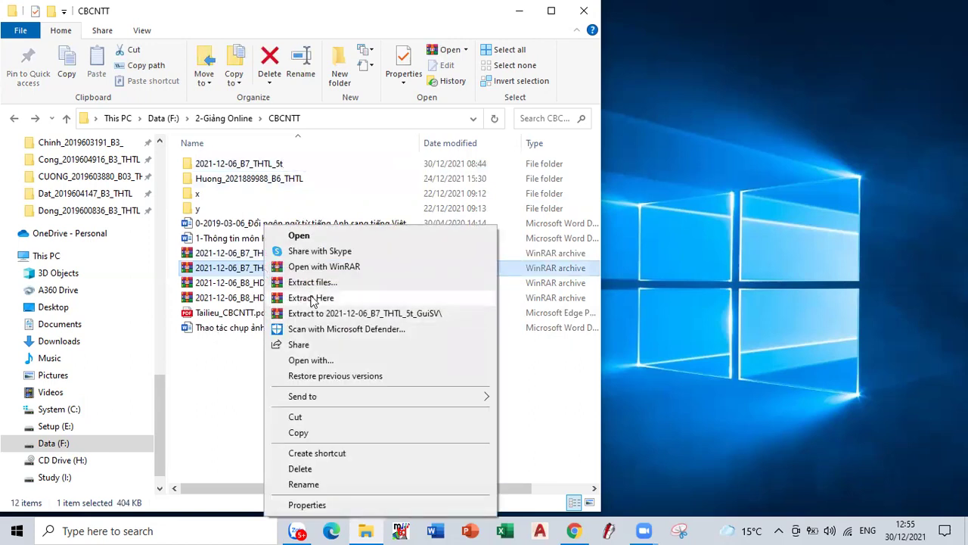
click(307, 298)
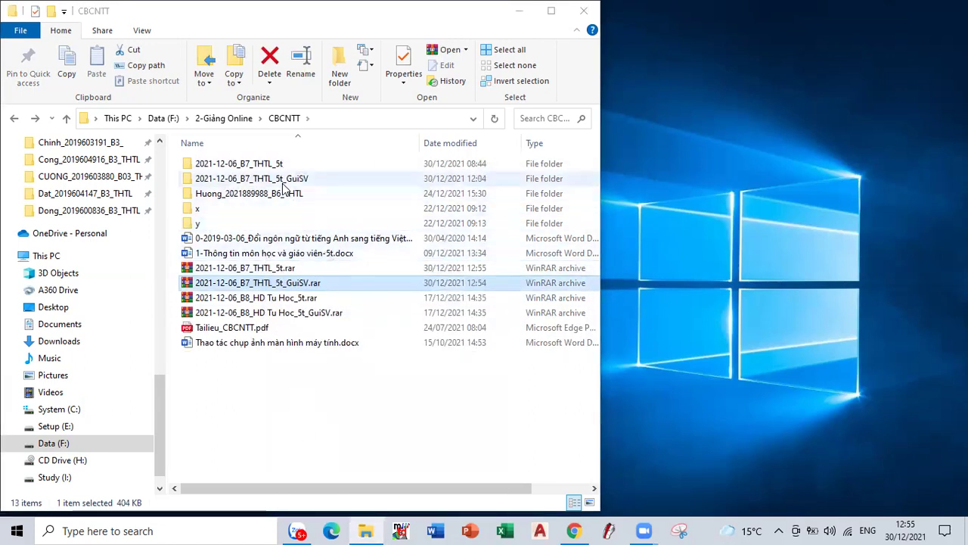
Step: Open Tailieu_CBCNTT.pdf in a restored Edge window and open the GuiSV folder beside it
double_click(241, 333)
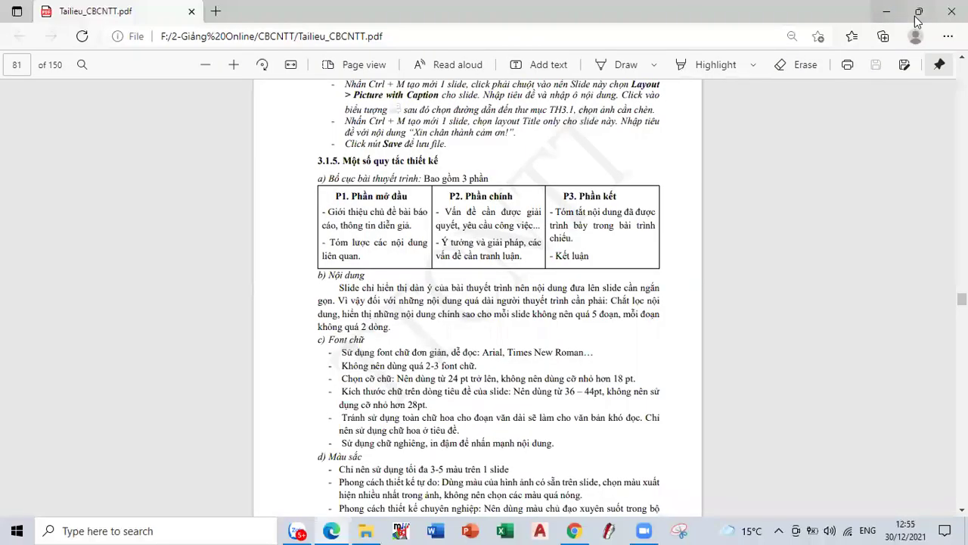
click(919, 11)
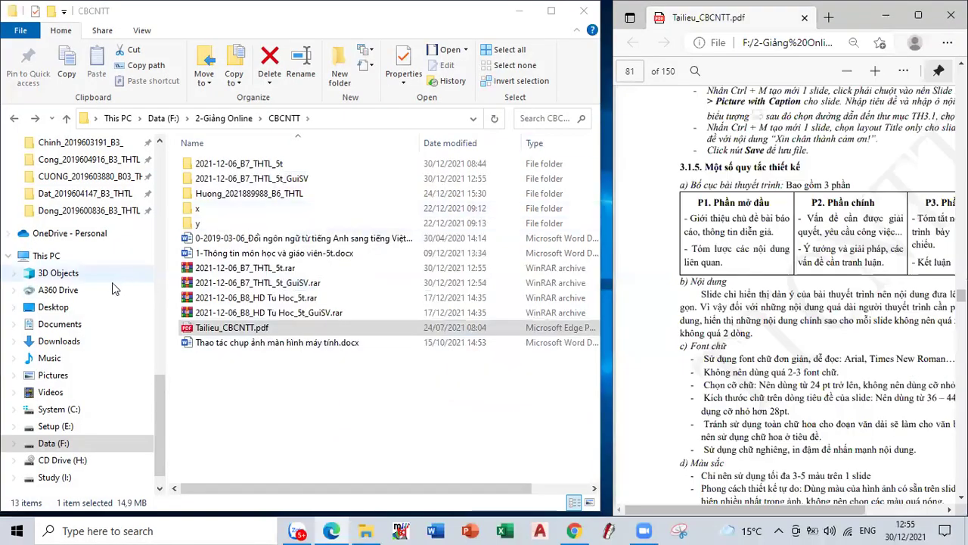
double_click(235, 178)
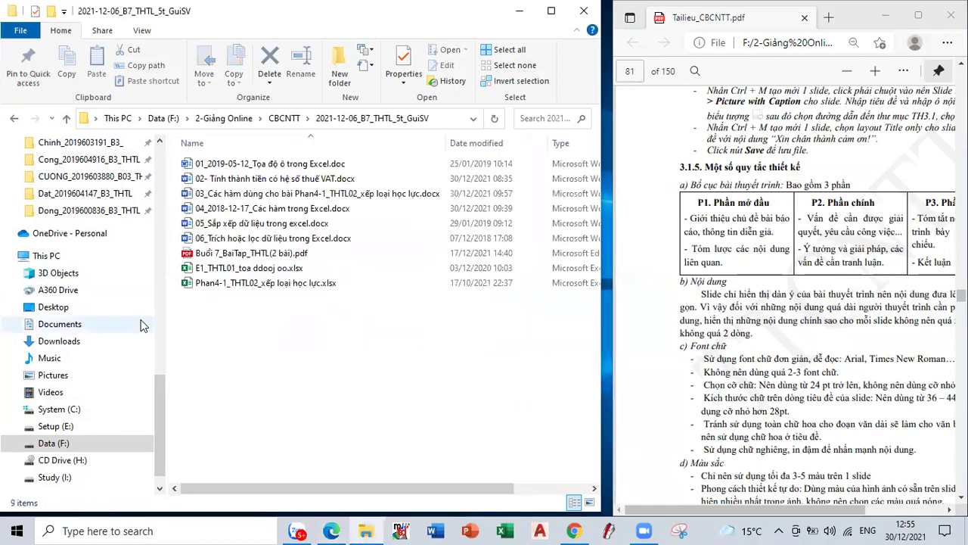
Step: Open Buổi 7_BaiTap_THTL(2 bài).pdf, move its tab before Tailieu, and view page 1
double_click(241, 254)
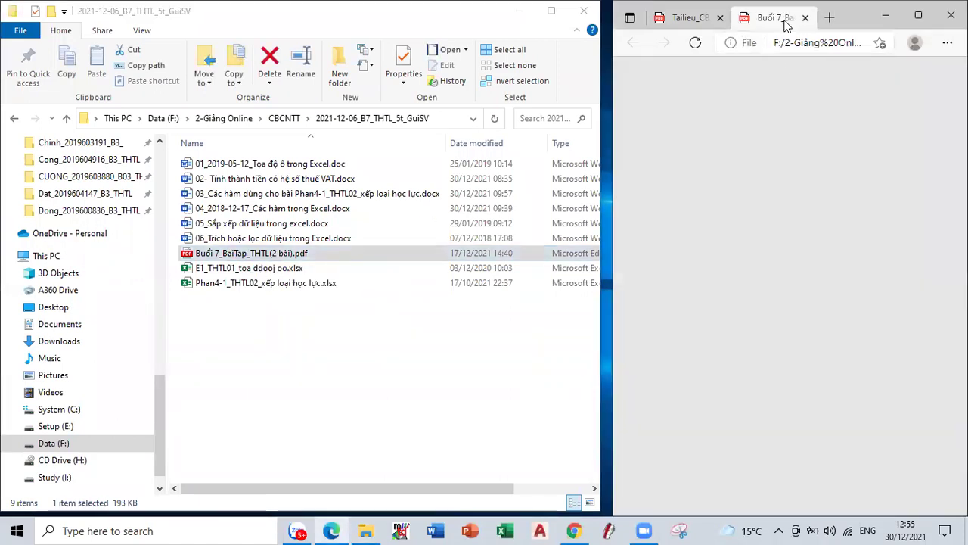
drag(767, 18, 684, 18)
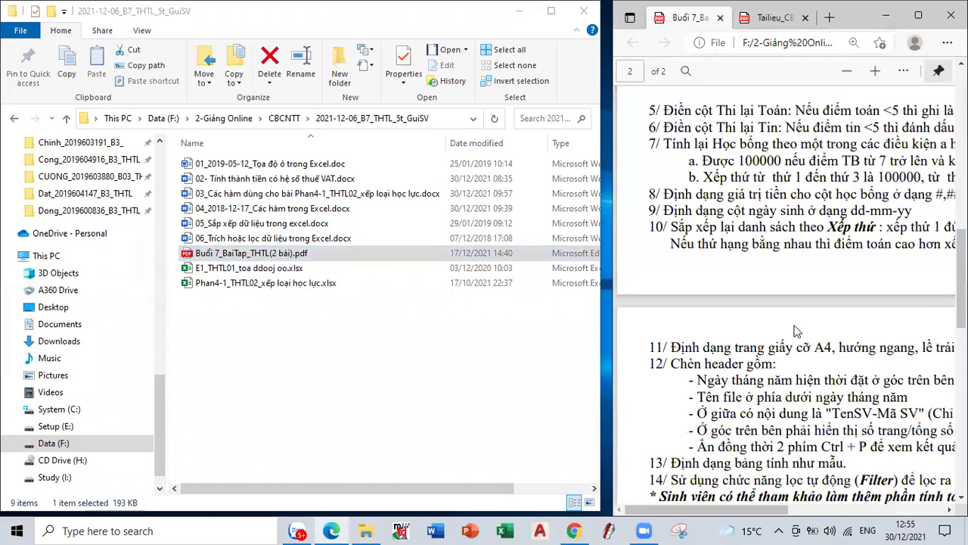
ctrl+scroll(804, 380, up, 2)
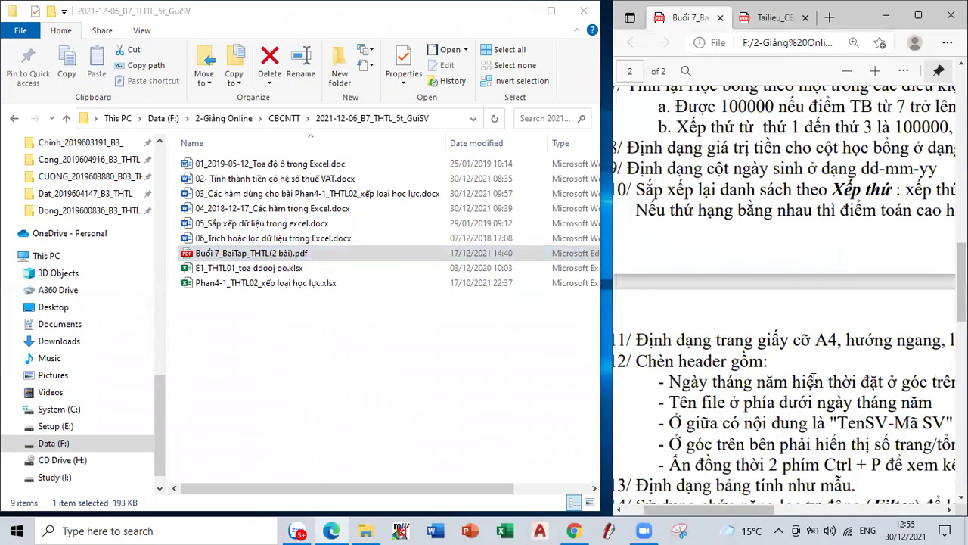
ctrl+scroll(810, 379, down, 5)
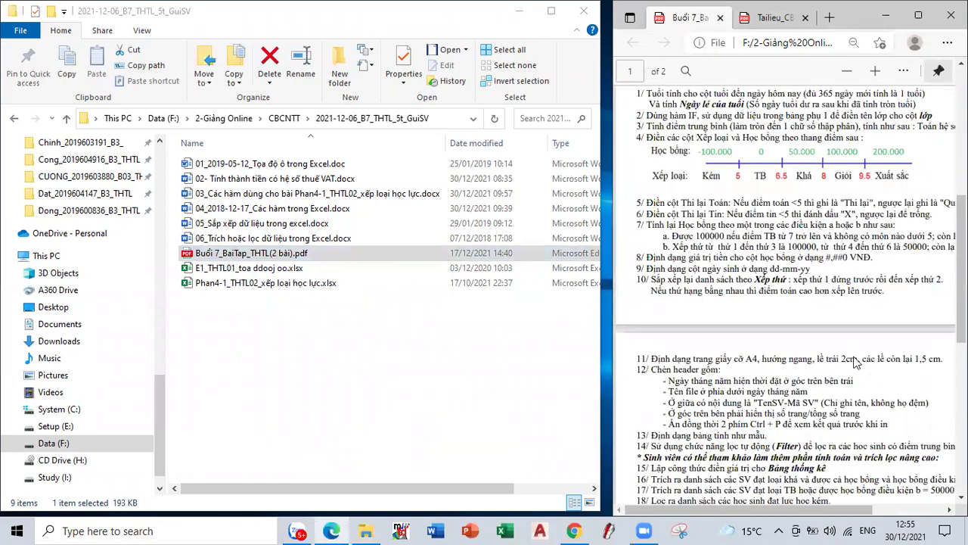
drag(825, 513, 848, 513)
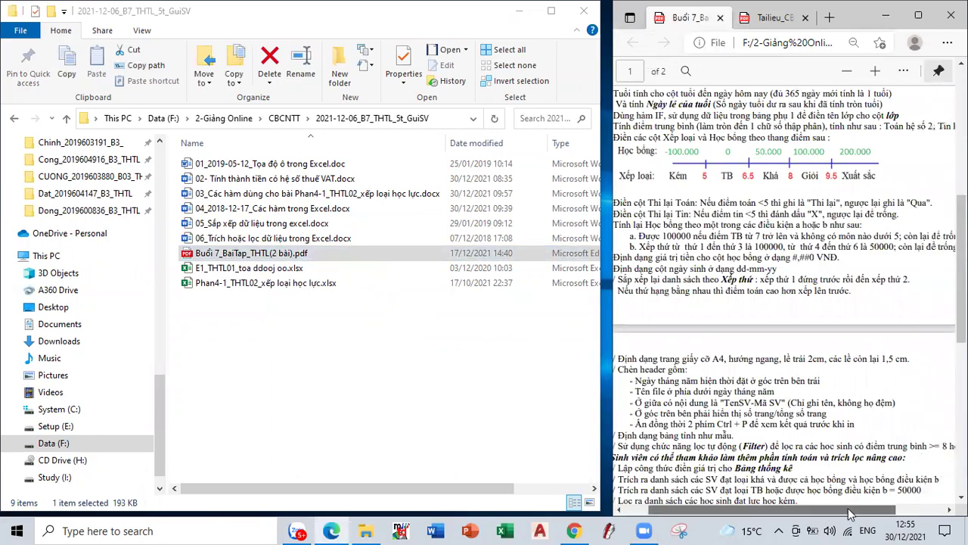
scroll(818, 395, up, 3)
scroll(818, 396, up, 2)
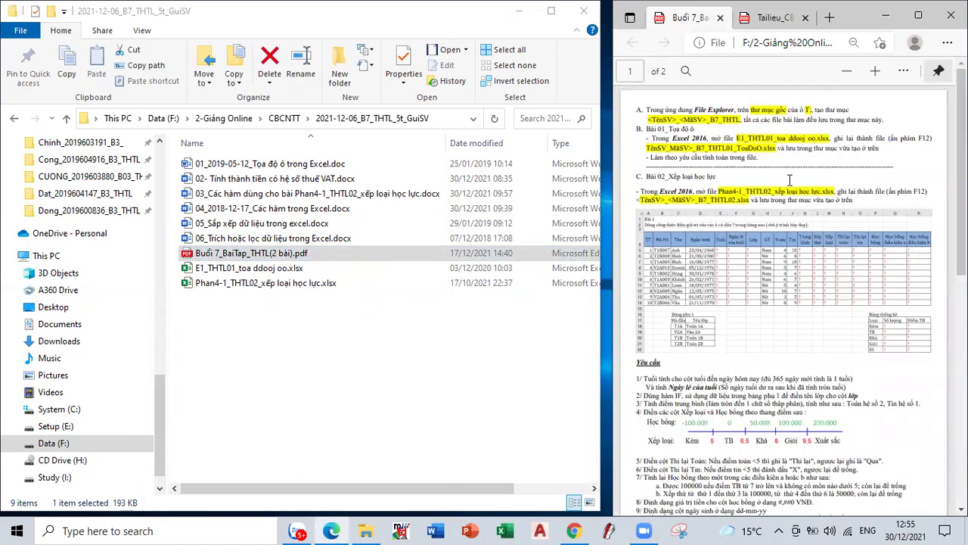
drag(649, 120, 744, 120)
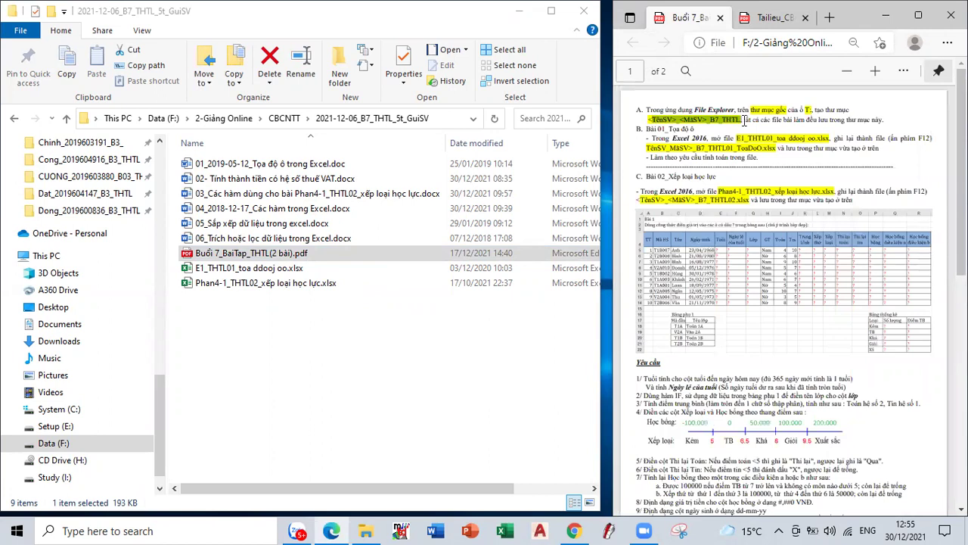
click(326, 392)
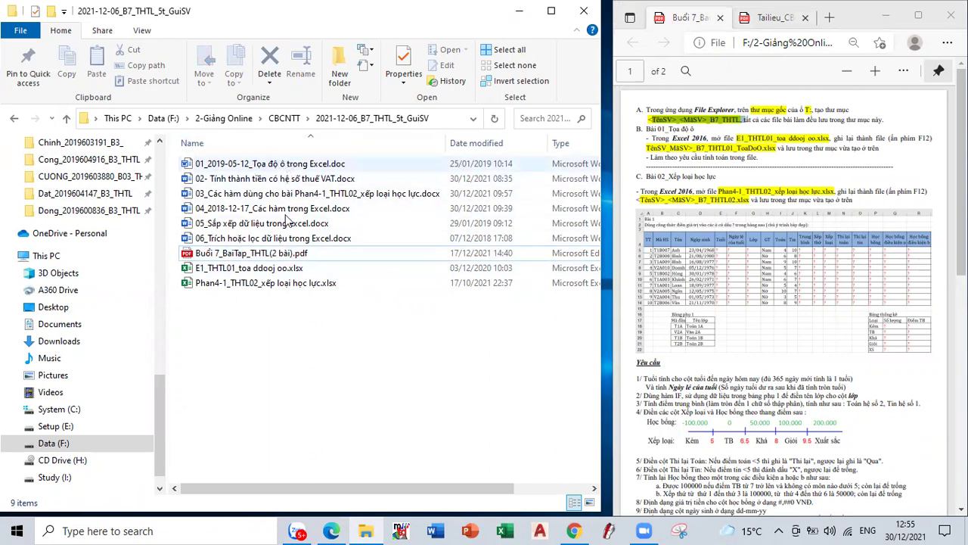
Step: Open the cell-address and Excel functions documents in Word, then minimize both
click(278, 169)
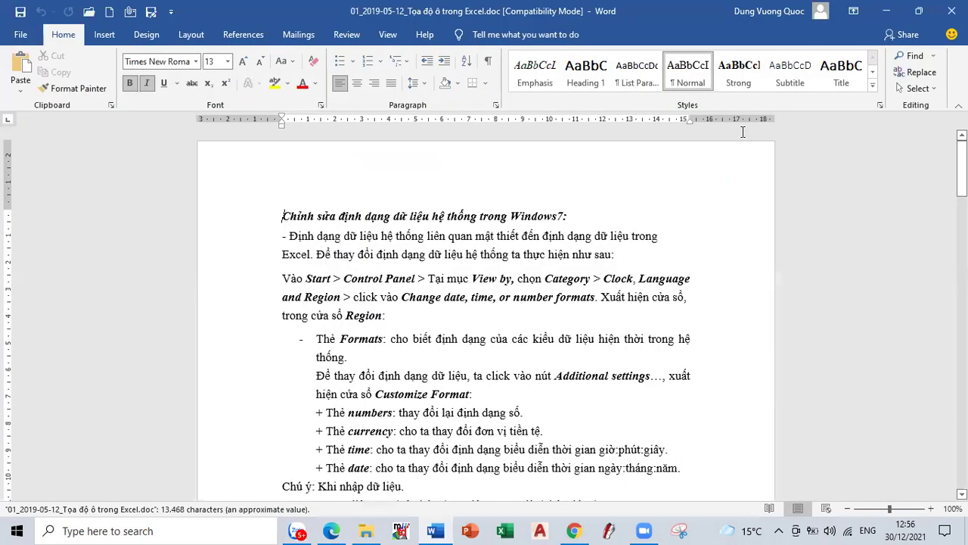
click(886, 9)
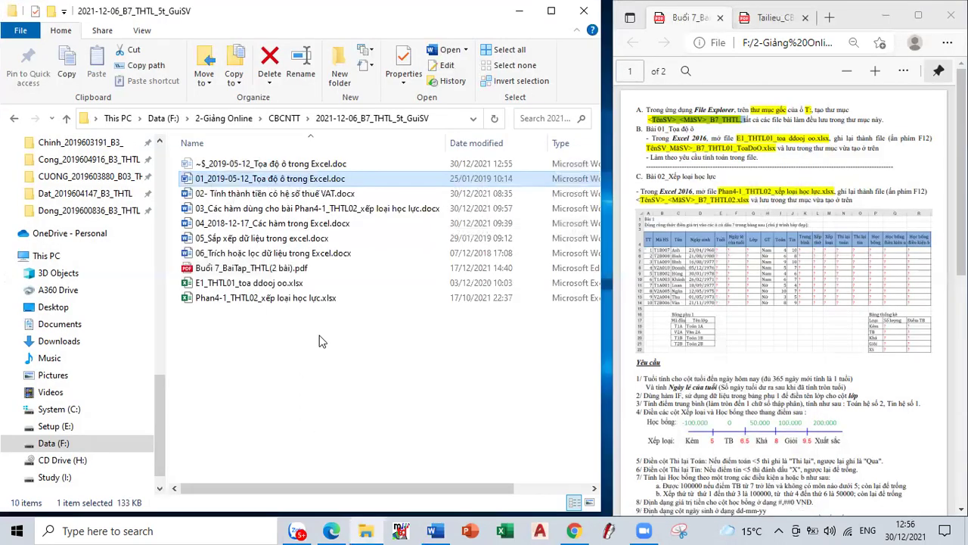
click(277, 224)
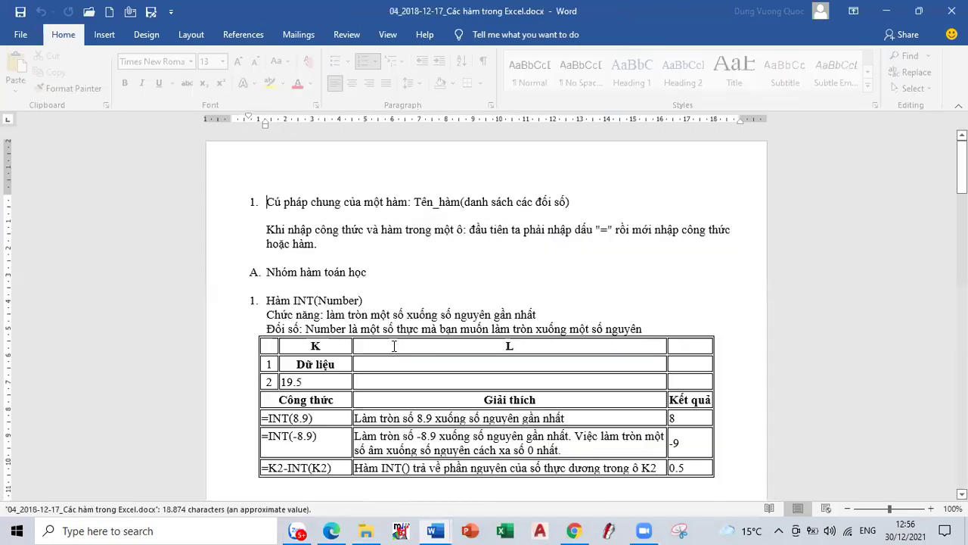
click(887, 11)
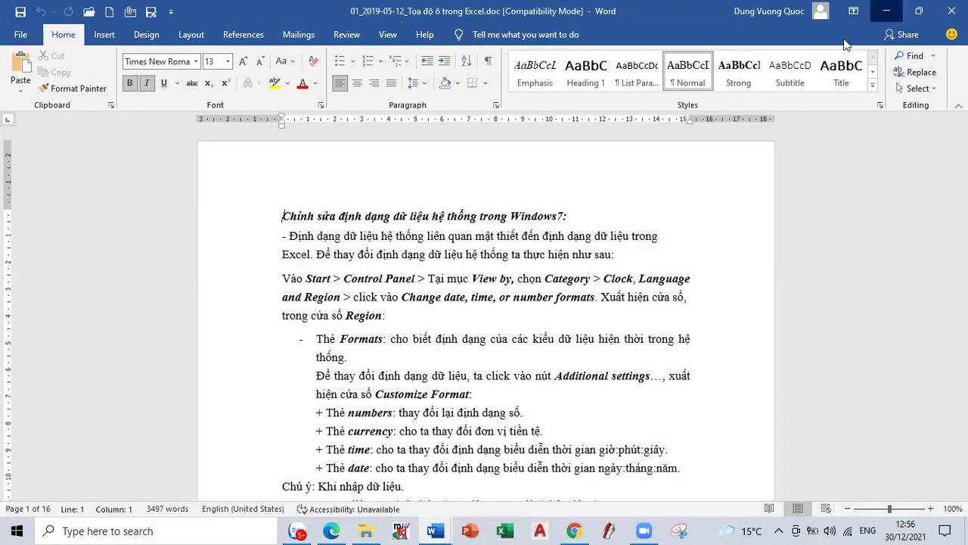
click(886, 11)
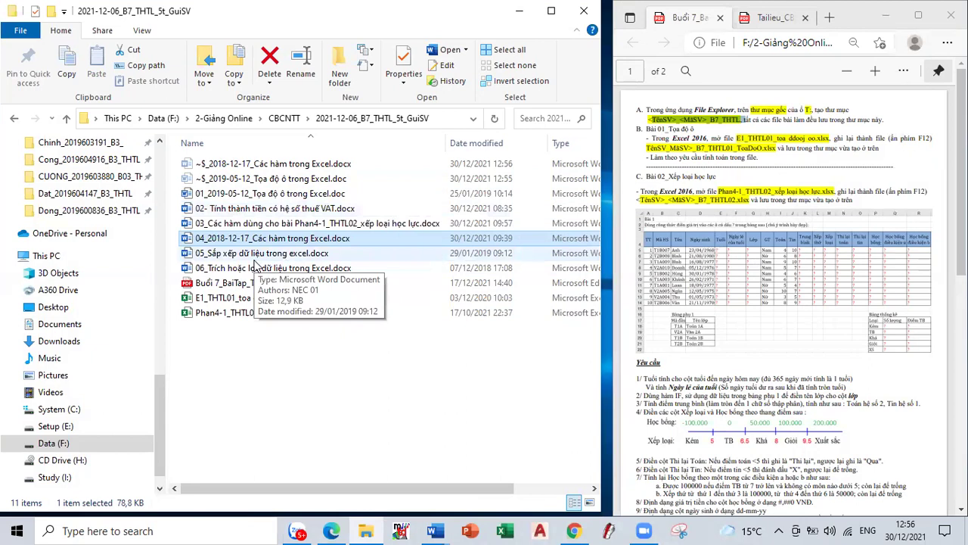
Step: Open the data-sorting, VAT calculation and grading-functions documents, minimizing the last two
double_click(261, 254)
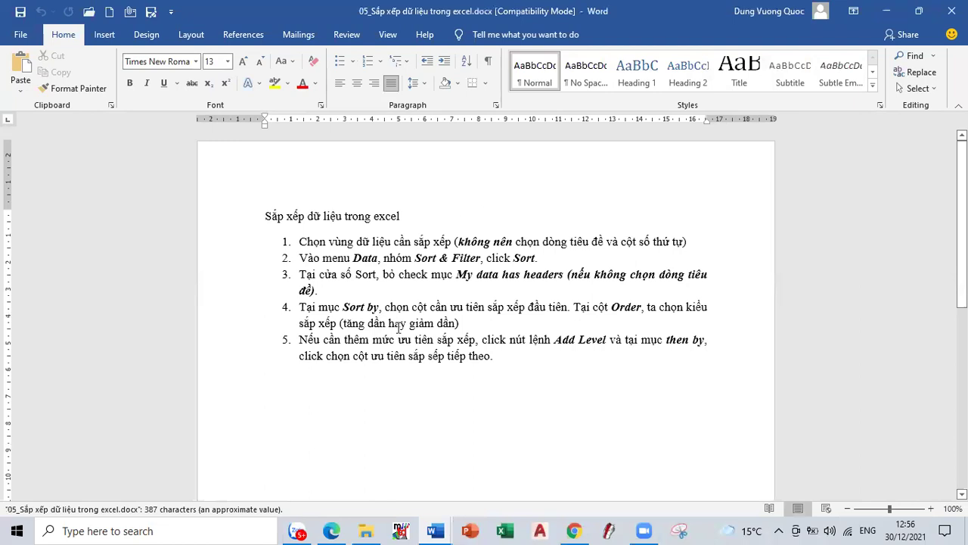
mouse_move(366, 528)
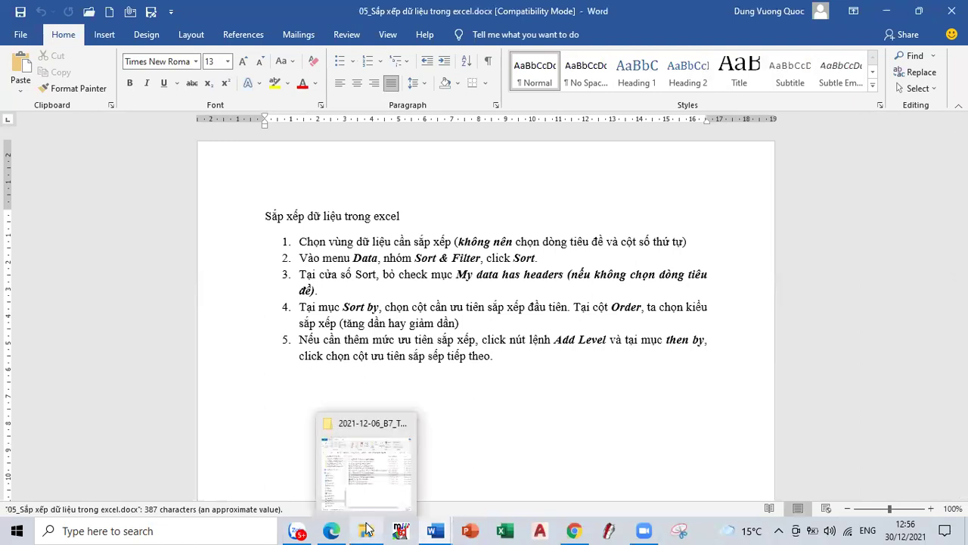
click(366, 446)
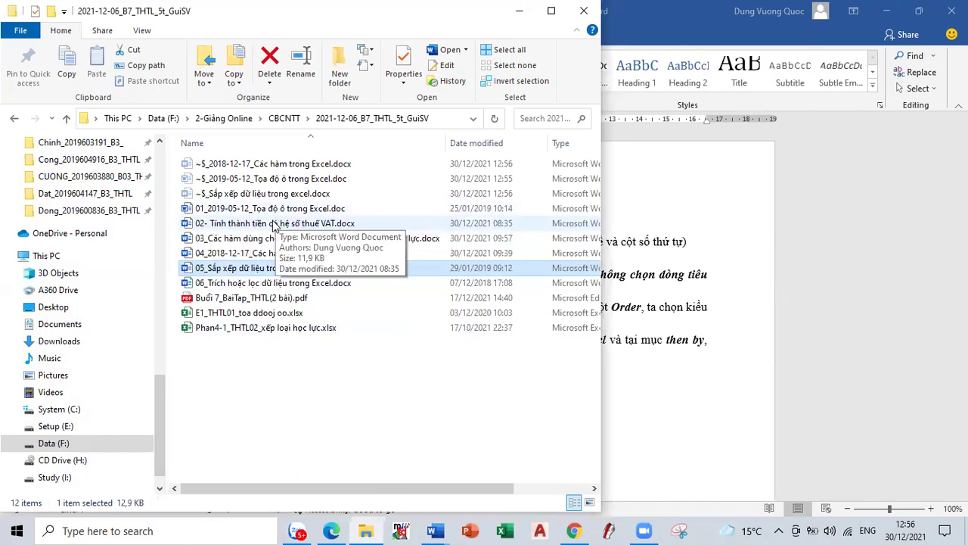
key(Return)
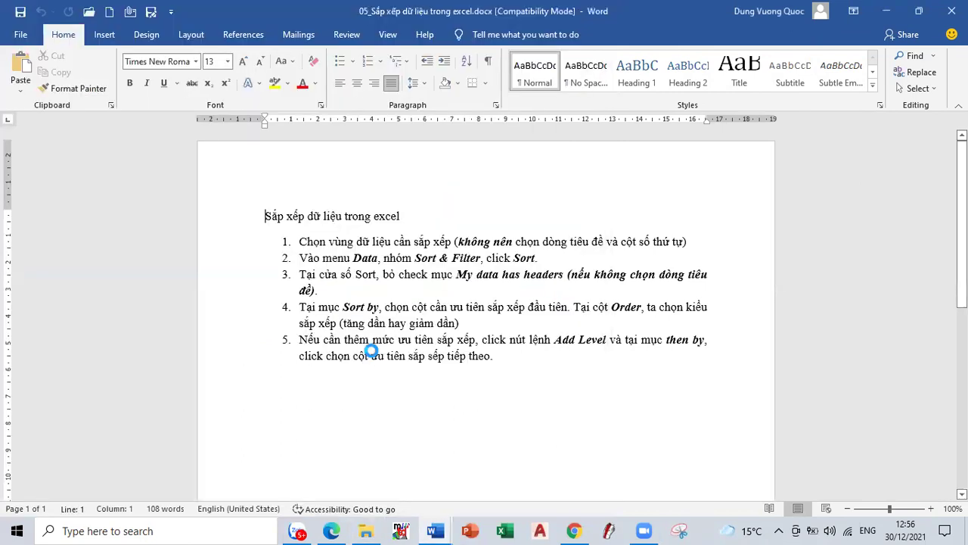
click(368, 529)
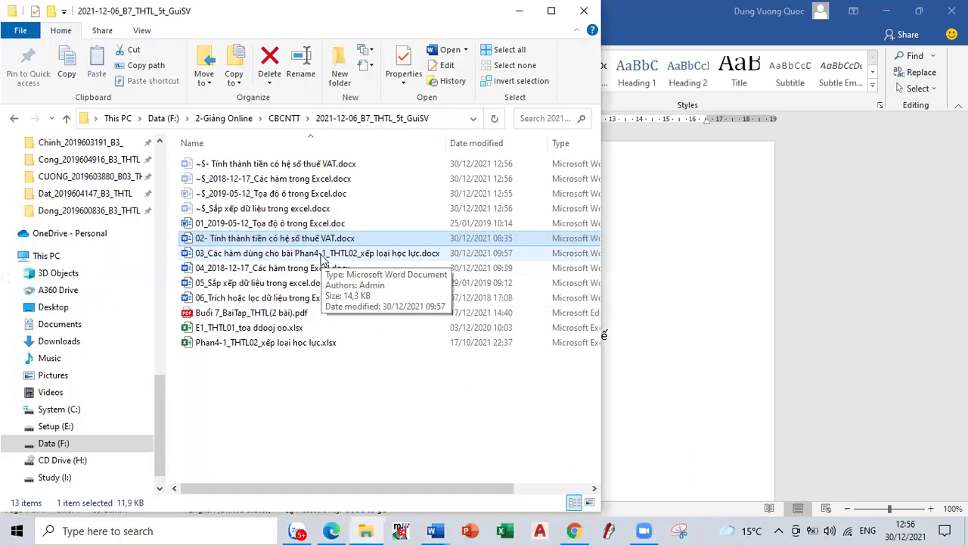
double_click(319, 256)
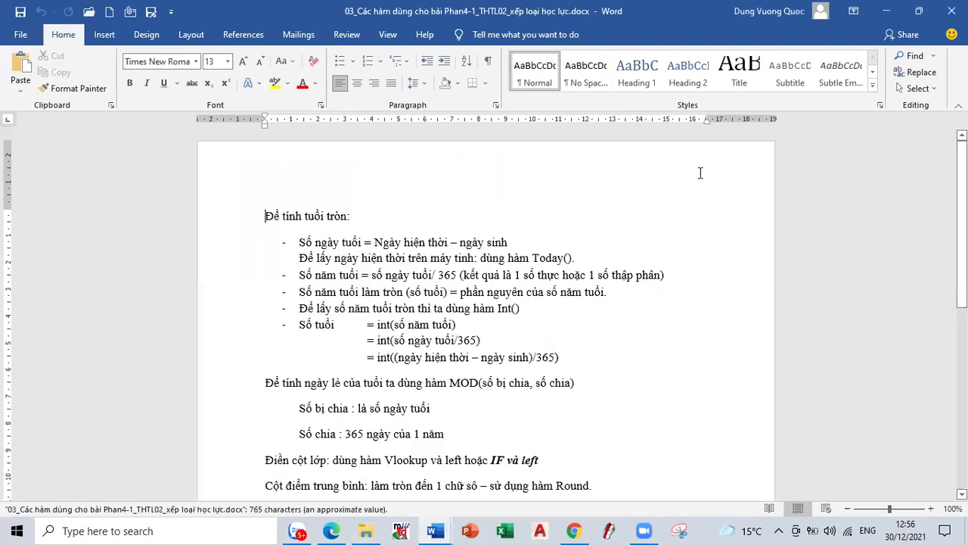
click(888, 12)
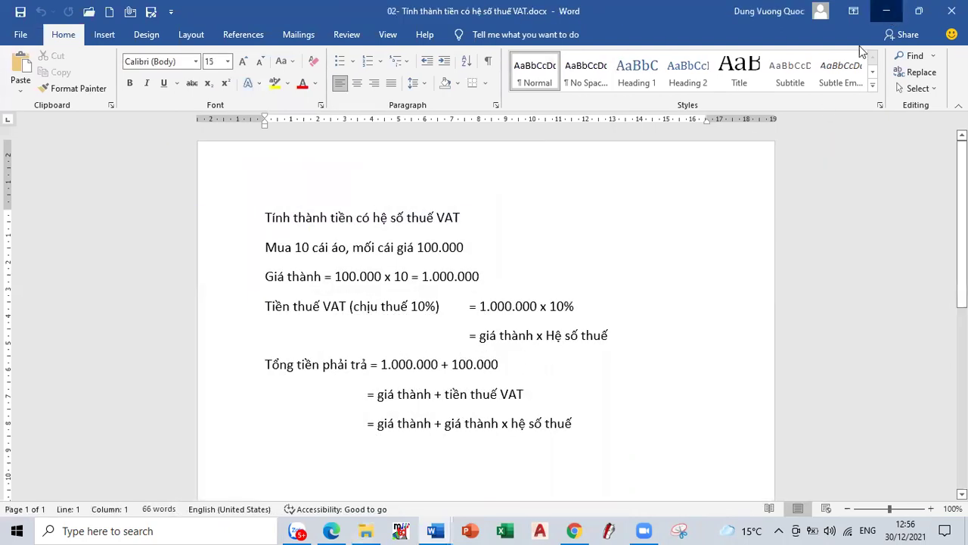
click(888, 12)
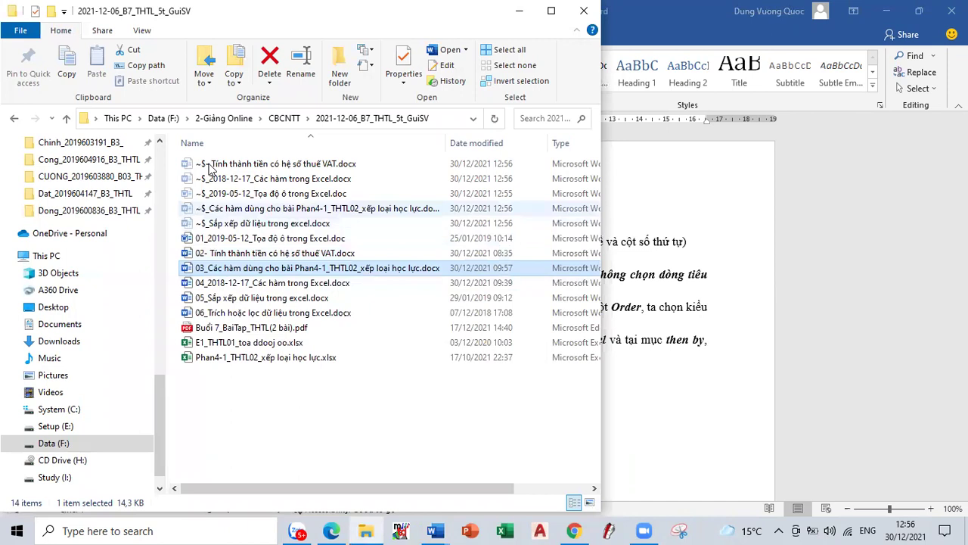
Step: Create a new CBCNTT folder named like the B6_THTL student folder but ending B7_THTL
click(67, 118)
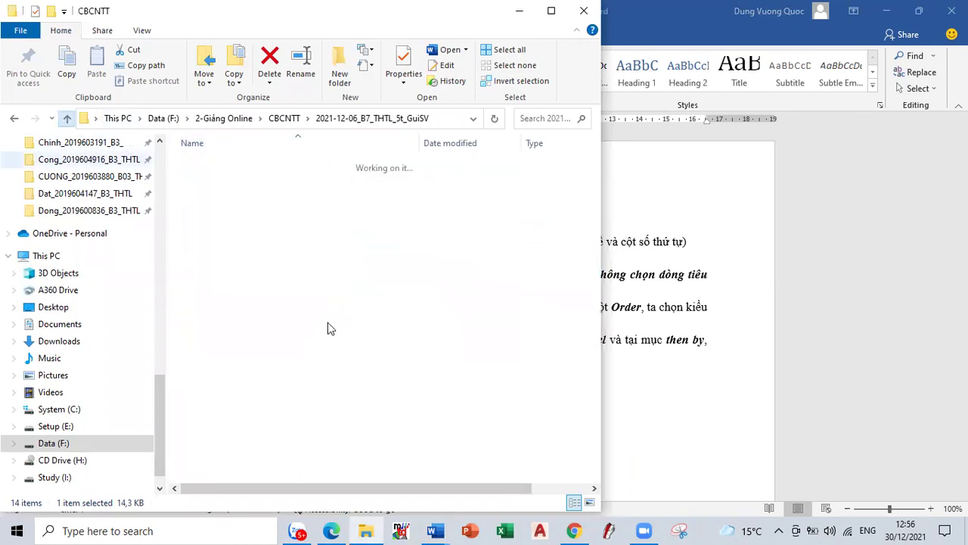
click(280, 198)
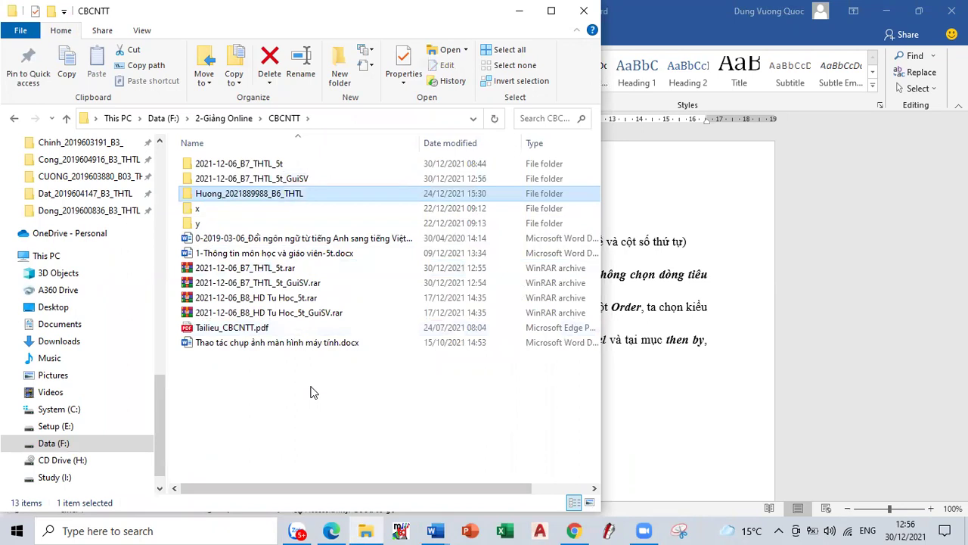
key(F2)
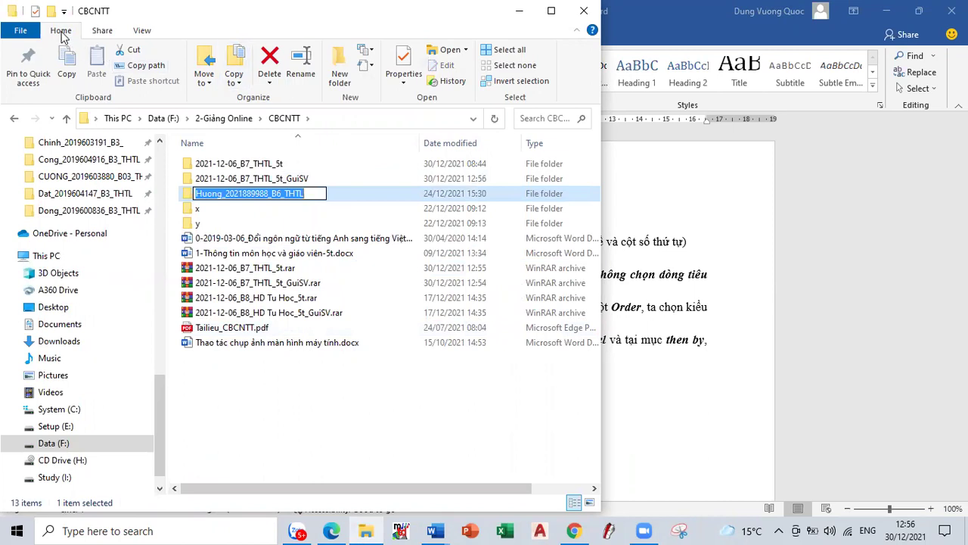
click(342, 63)
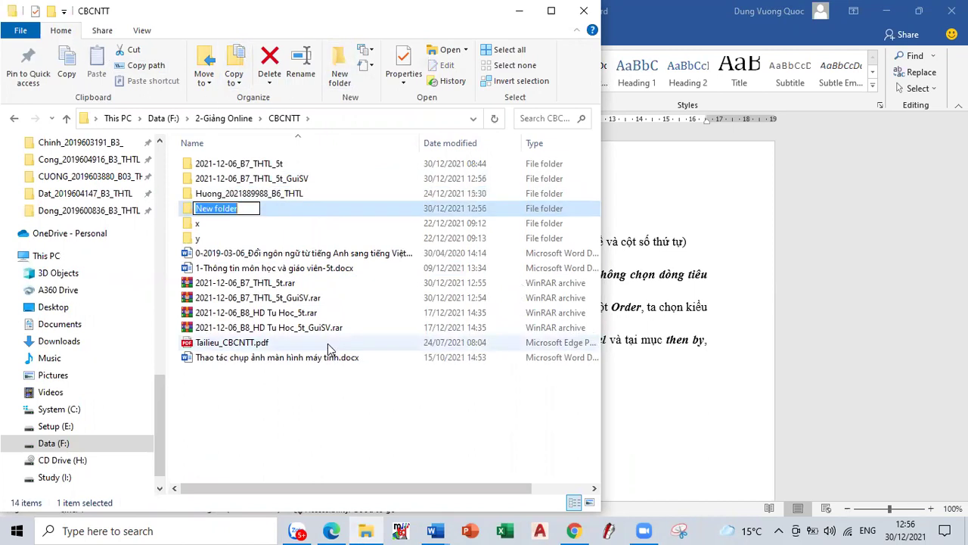
key(ctrl+v)
key(Left)
key(Left)
key(Left)
key(Left)
key(Left)
key(BackSpace)
text(7)
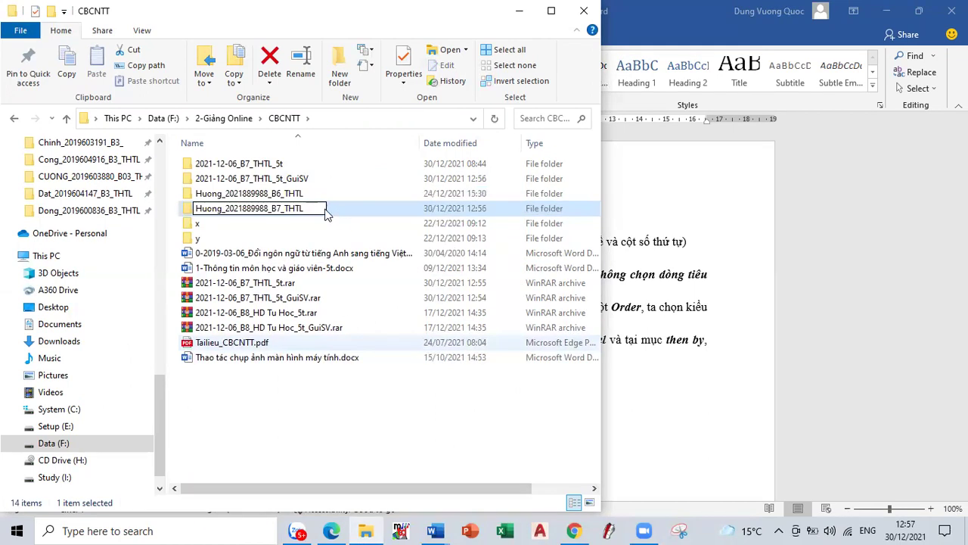
key(Return)
Step: Open the new folder in its own window, copy the E1_THTL01_toa ddooj oo.xlsx name, and launch Excel
right_click(297, 210)
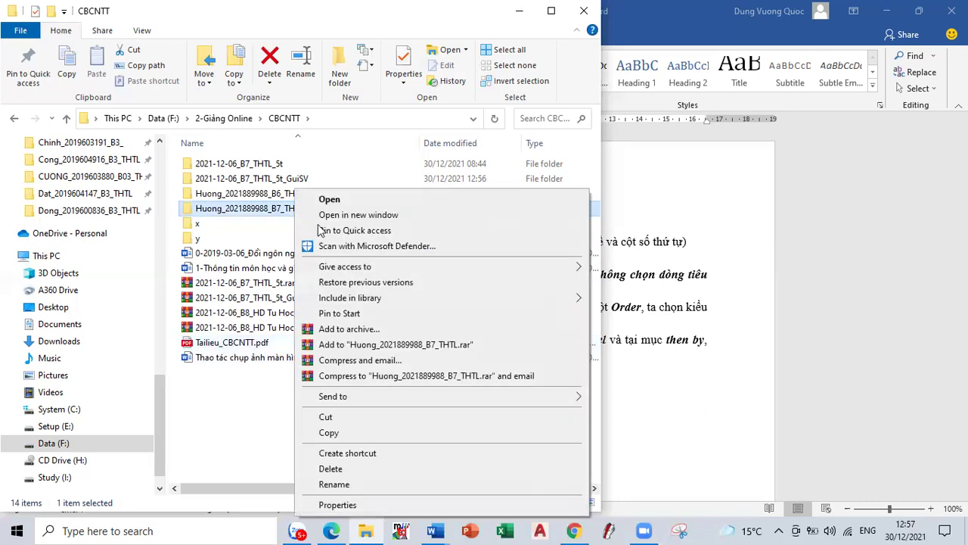
click(369, 215)
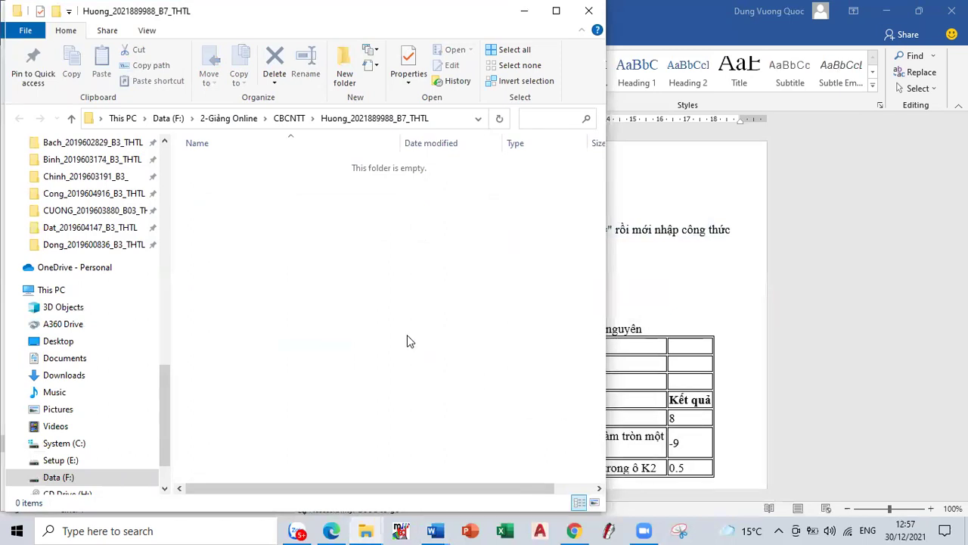
click(887, 14)
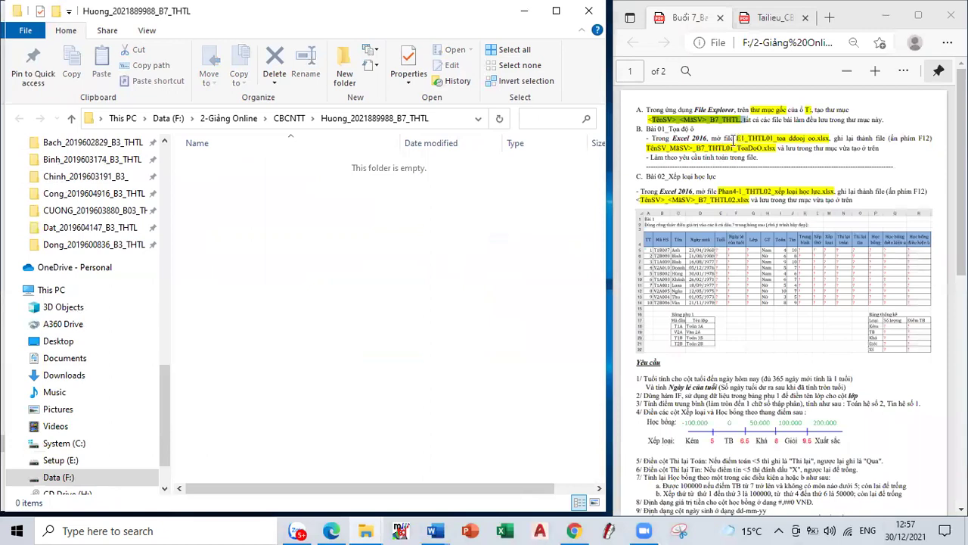
drag(738, 138, 839, 139)
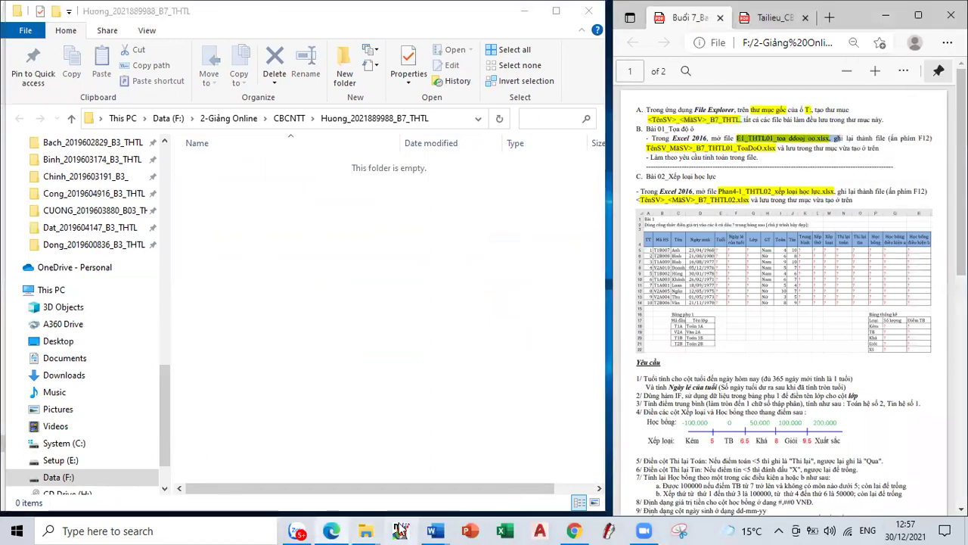
click(505, 530)
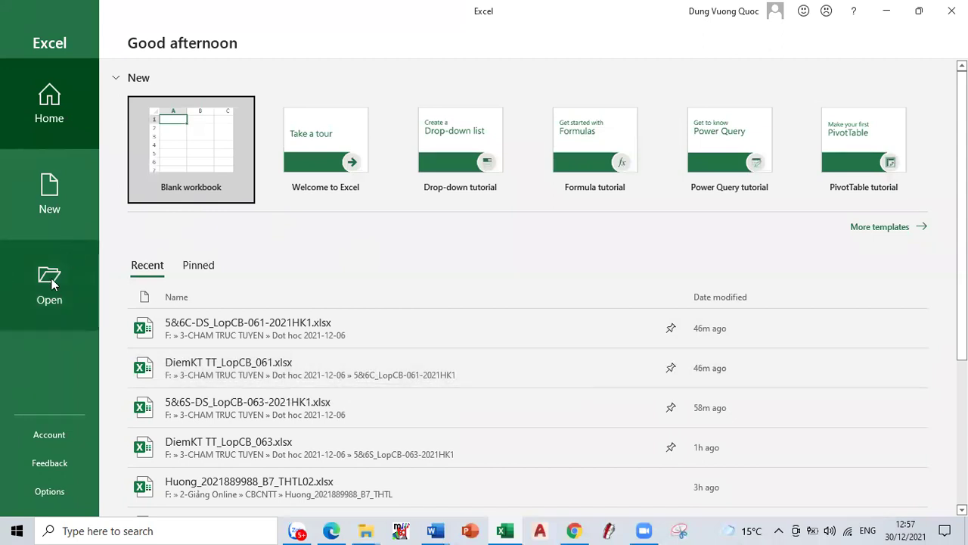
Step: Open E1_THTL01_toa ddooj oo.xlsx from F:\2-Giảng Online\CBCNTT\2021-12-06_B7_THTL_5t_GuiSV
click(82, 293)
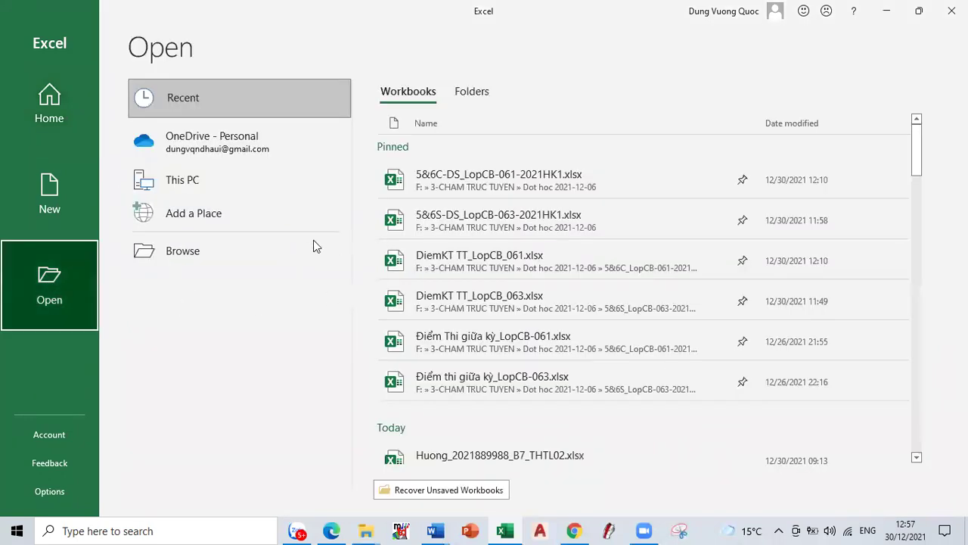
click(172, 254)
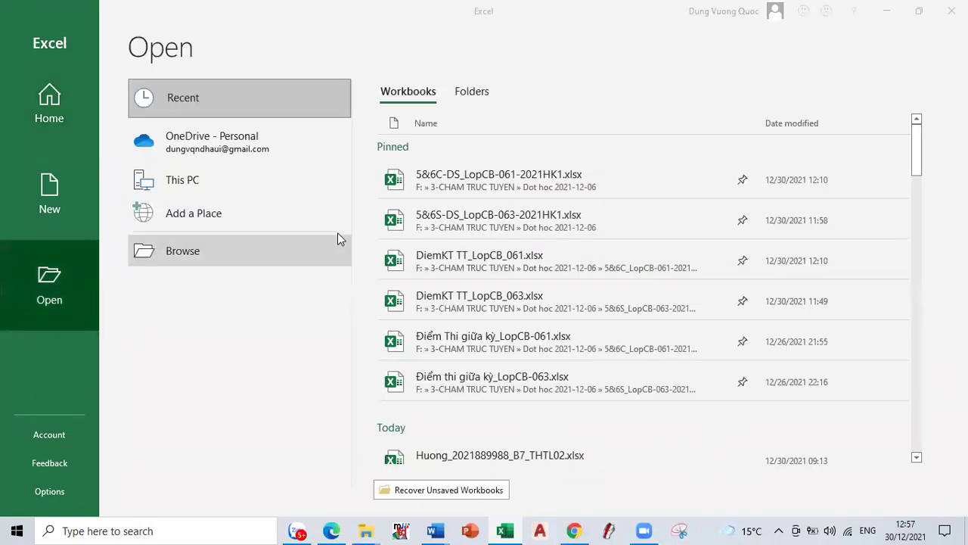
click(91, 275)
double_click(281, 133)
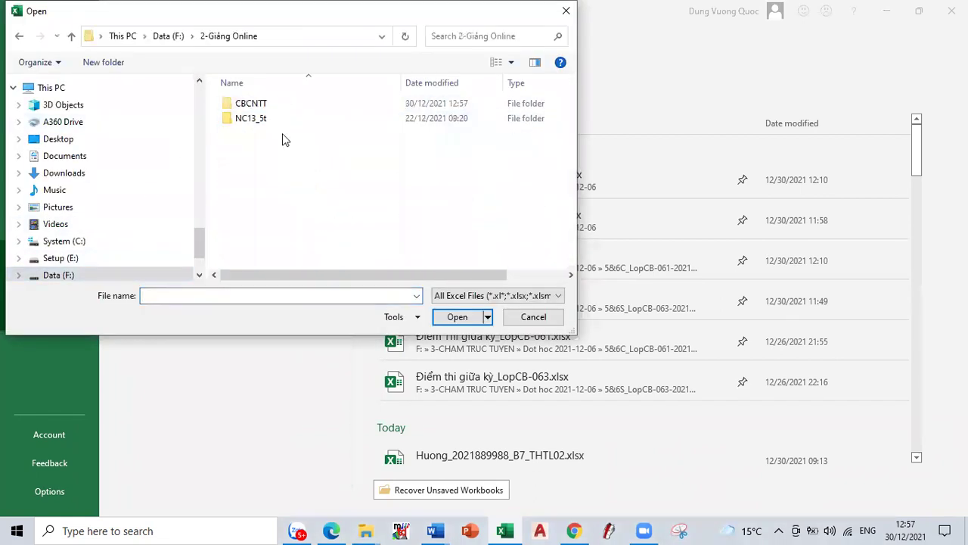
double_click(268, 103)
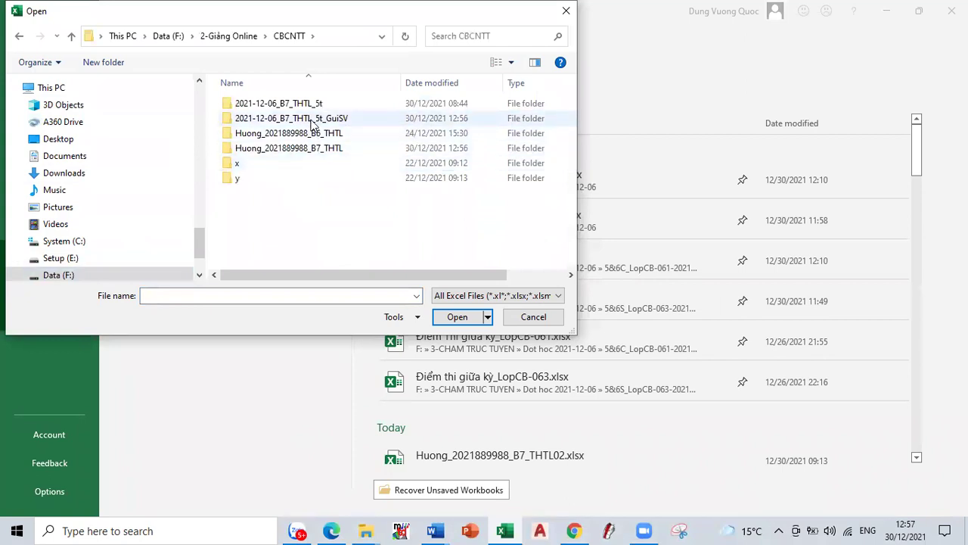
double_click(306, 118)
click(290, 104)
click(457, 316)
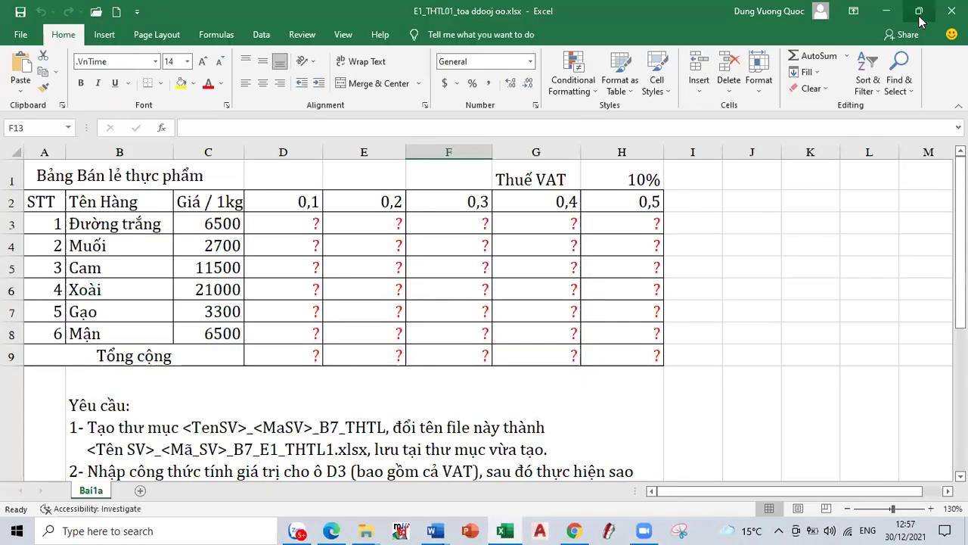
click(919, 11)
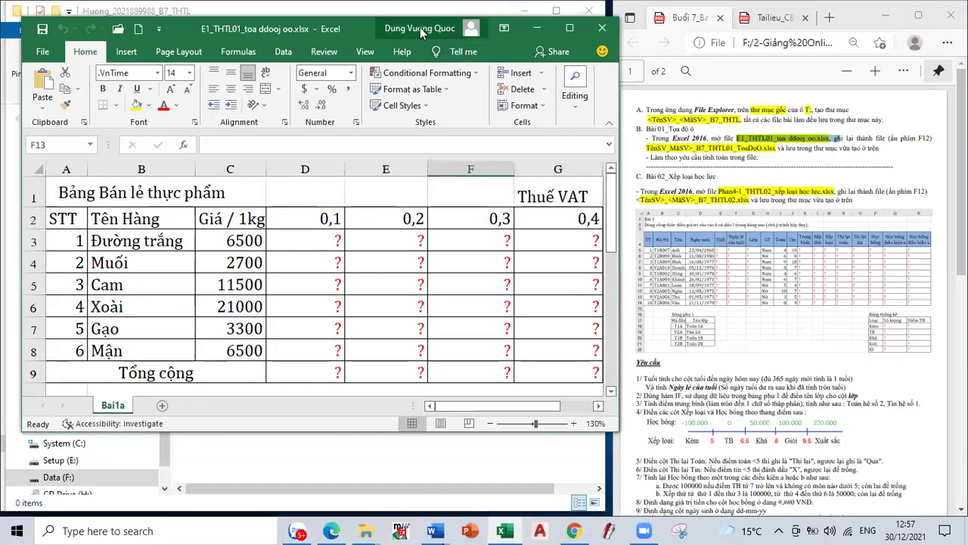
drag(416, 29, 401, 12)
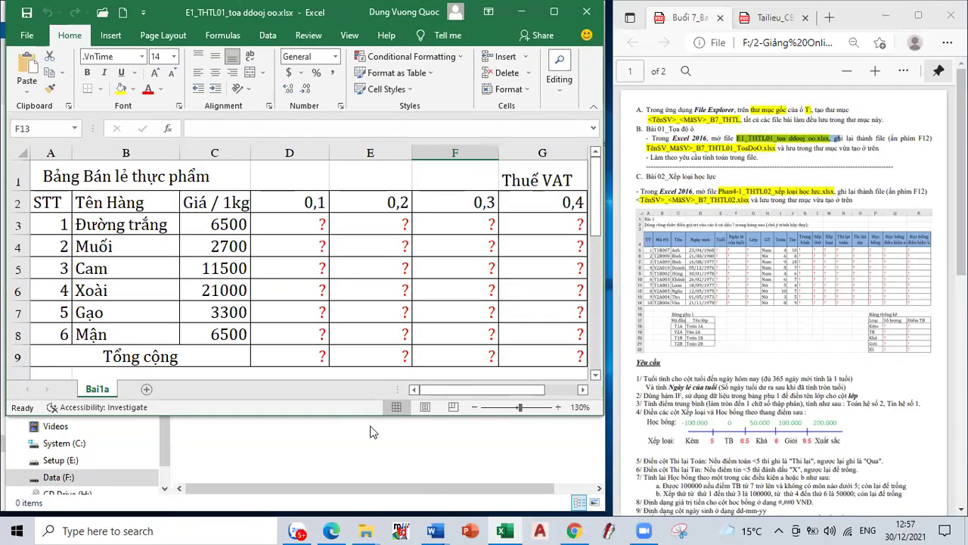
drag(370, 417, 370, 519)
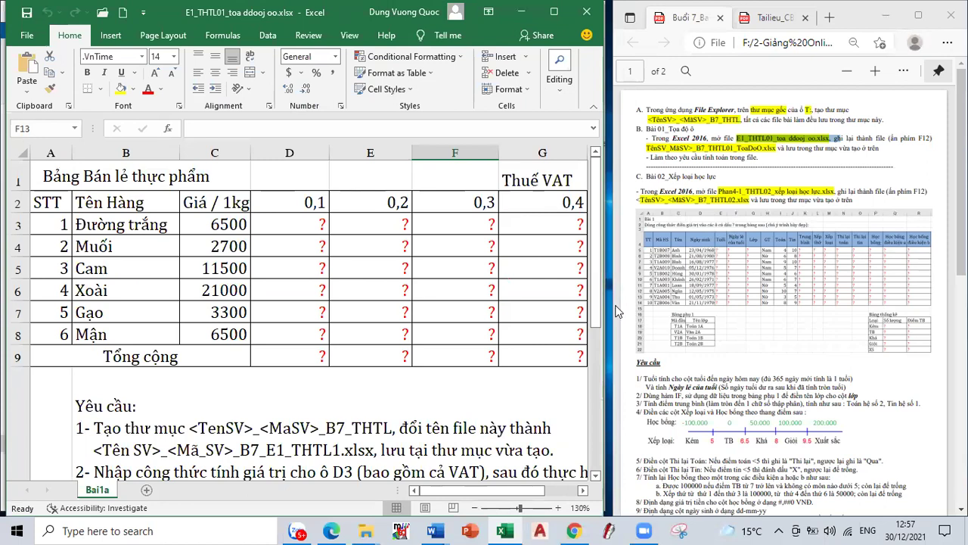
scroll(441, 285, down, 1)
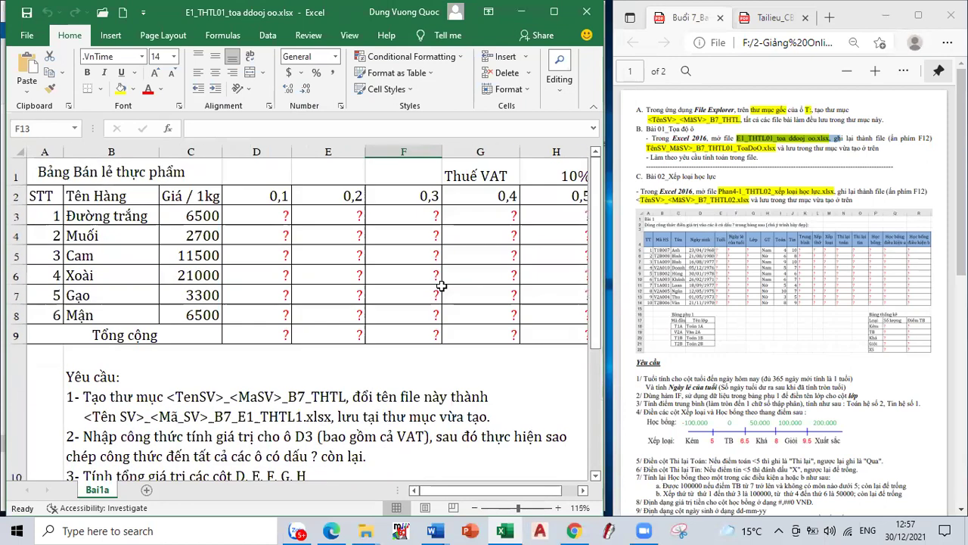
scroll(441, 285, down, 1)
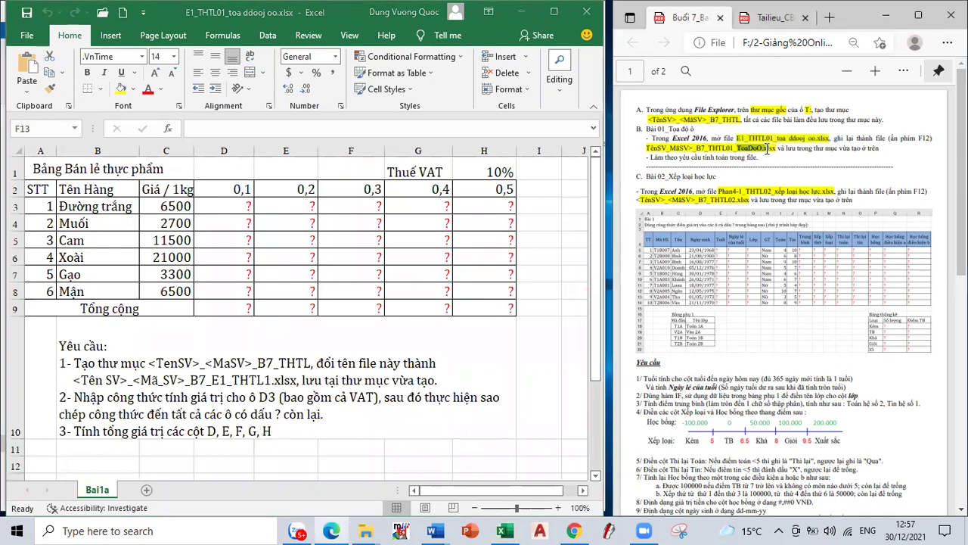
click(762, 176)
drag(736, 148, 774, 148)
right_click(764, 149)
click(802, 62)
key(alt+Tab)
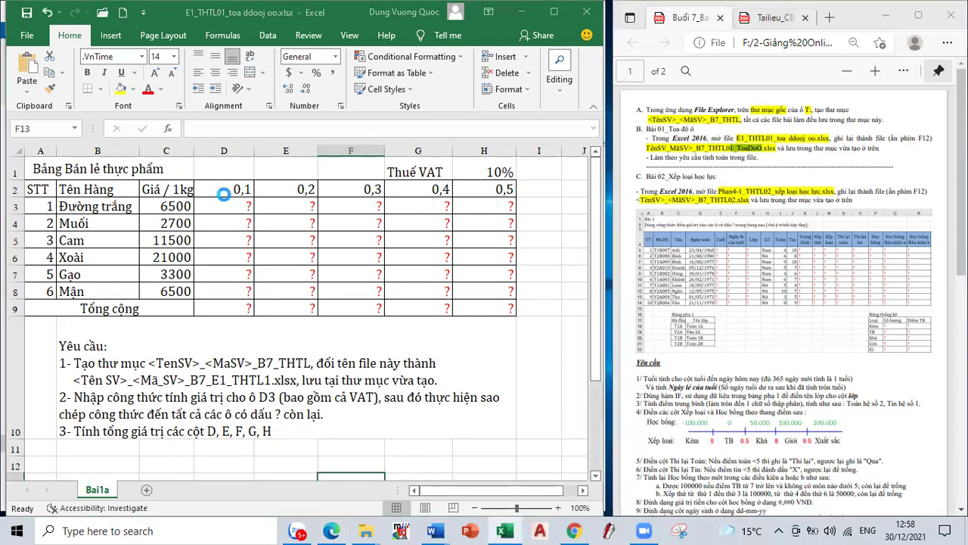
Step: In Save As, copy the student B7_THTL folder's name and make it the save location
key(F12)
click(77, 38)
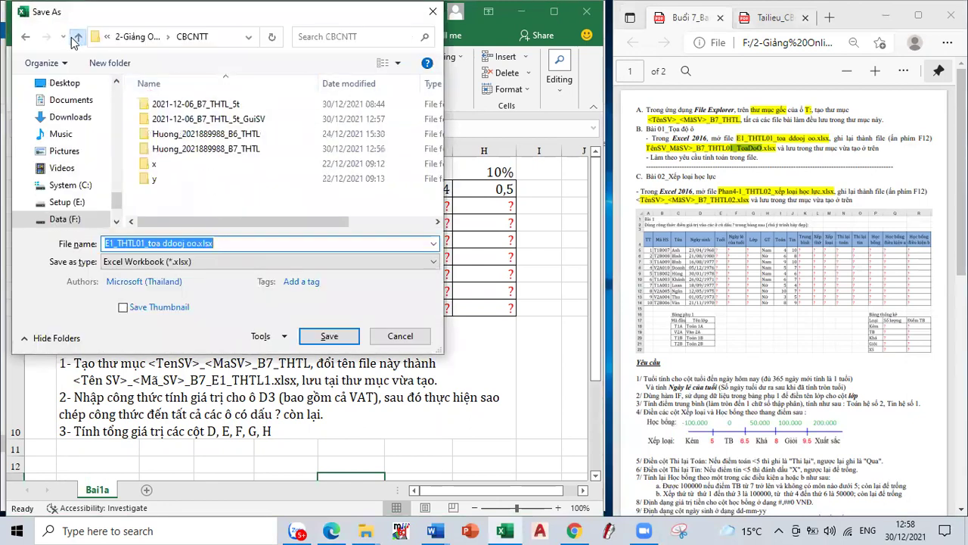
click(237, 154)
click(227, 243)
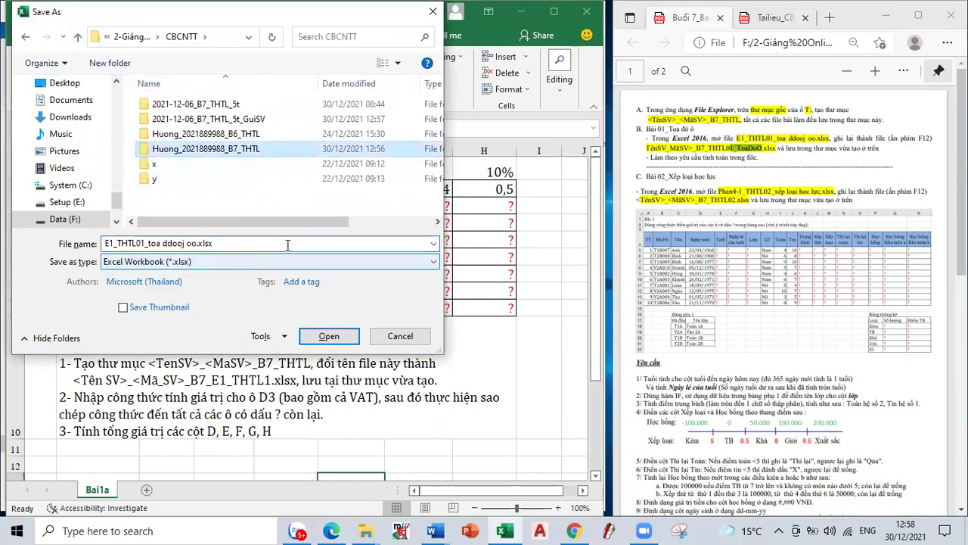
key(F2)
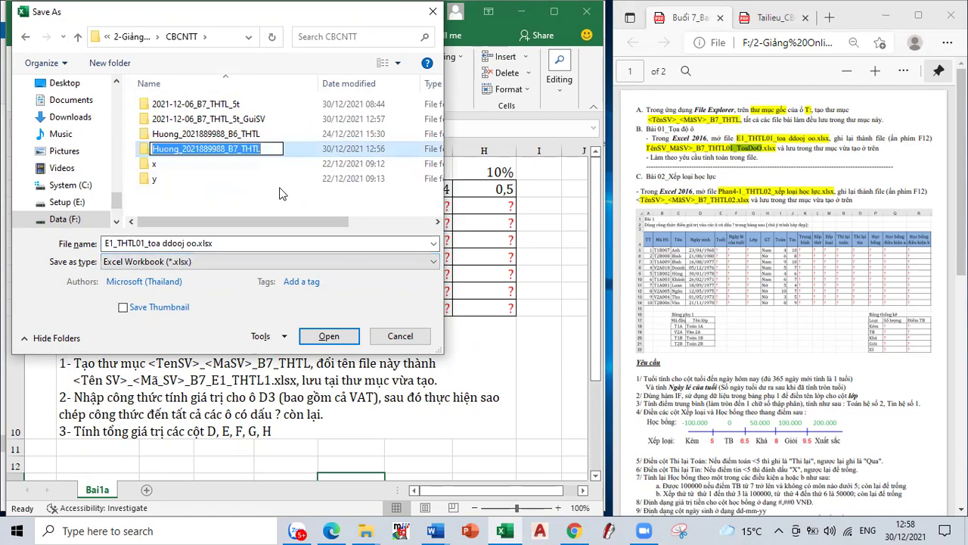
key(Escape)
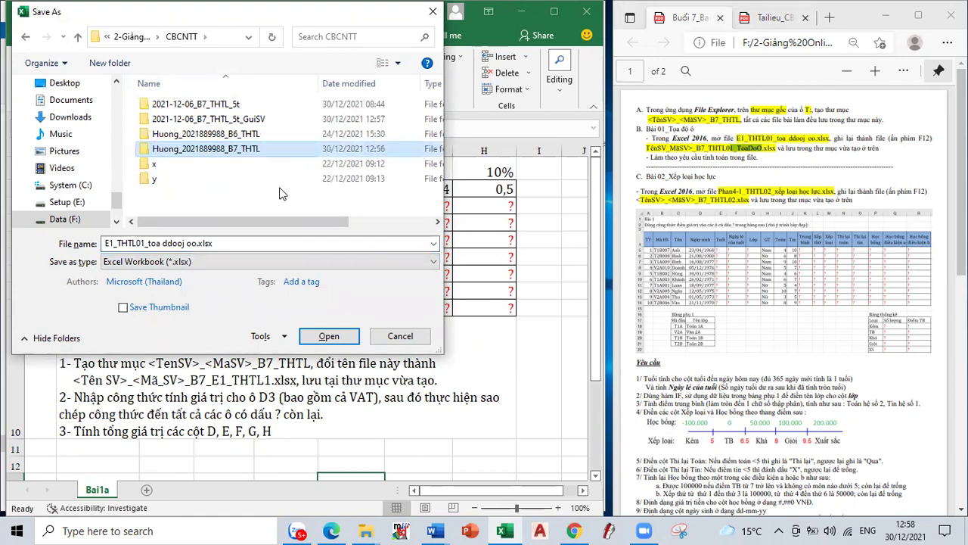
key(Return)
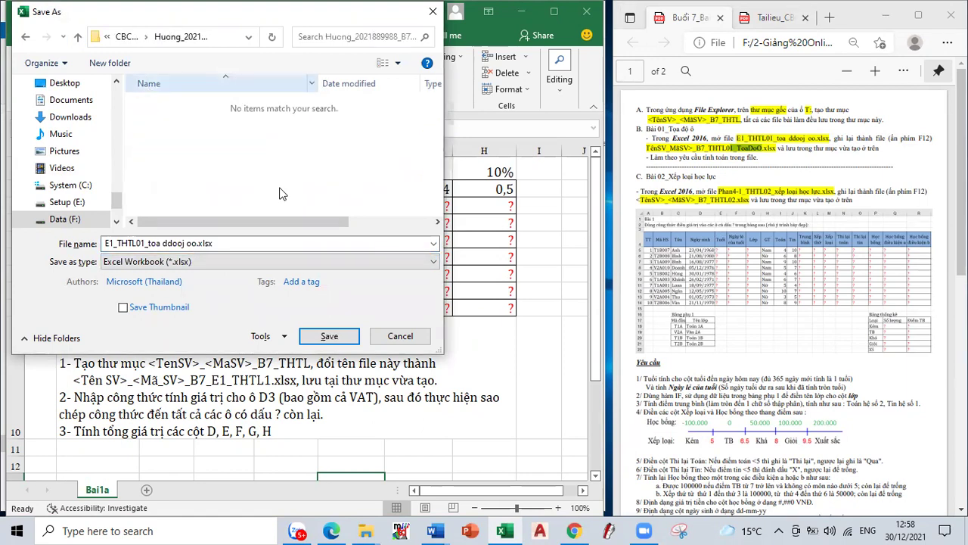
Step: Replace the E1_THTL file-name prefix with the pasted folder name and save
key(Tab)
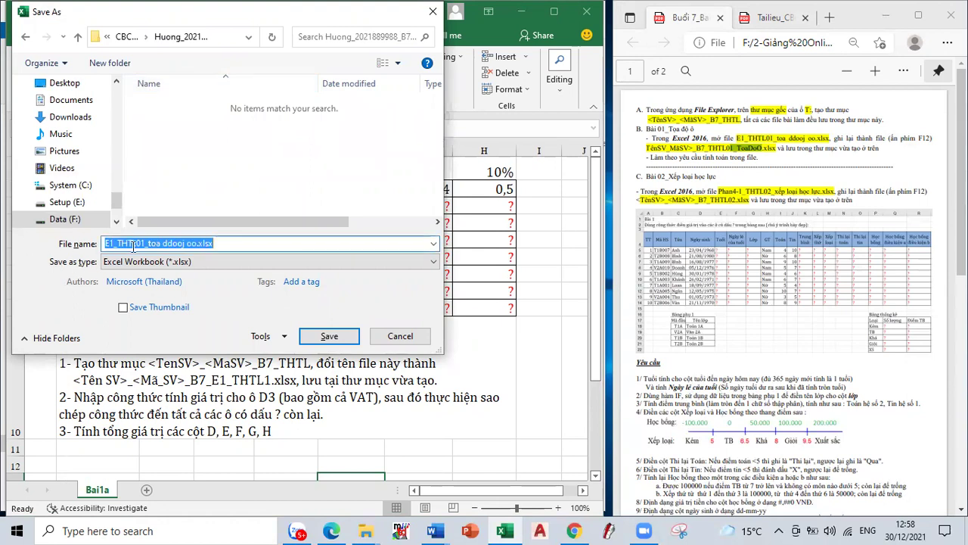
click(138, 243)
drag(137, 243, 88, 243)
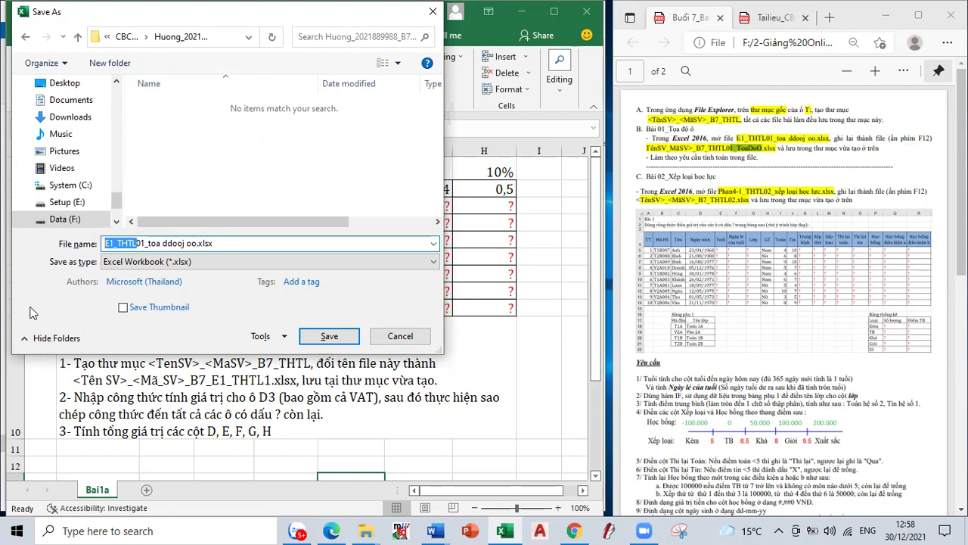
key(ctrl+v)
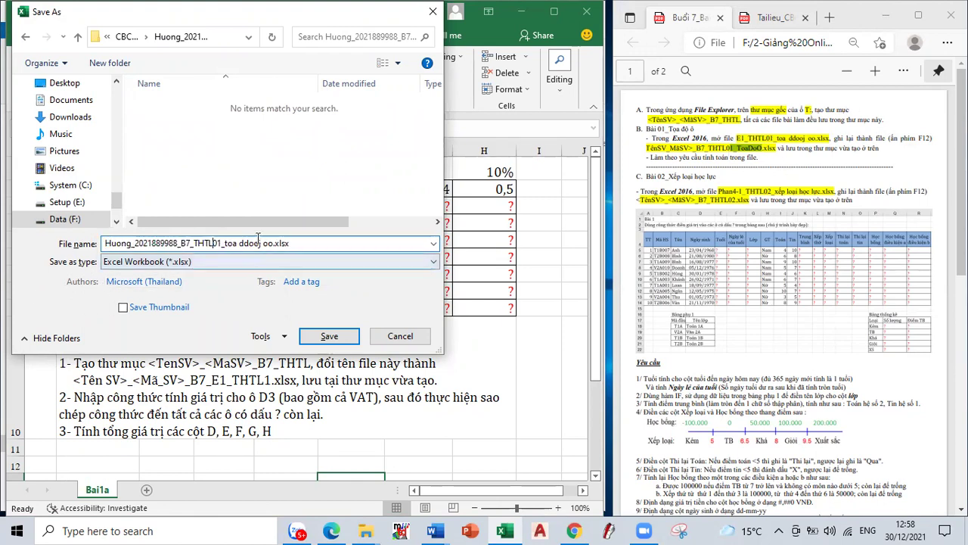
click(330, 342)
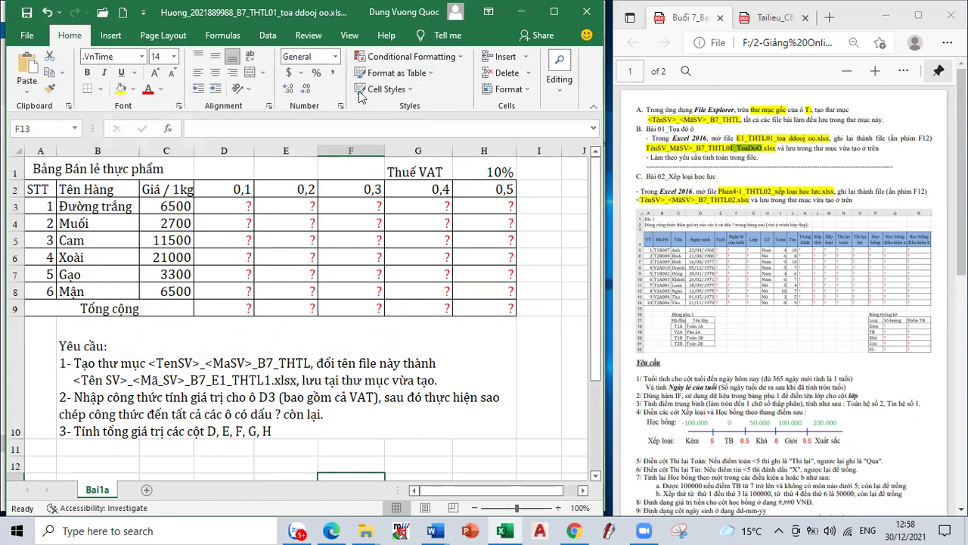
Step: Restore Excel to a floating window, widen it leftward, and cycle maximize, restore and minimize
drag(333, 10, 534, 89)
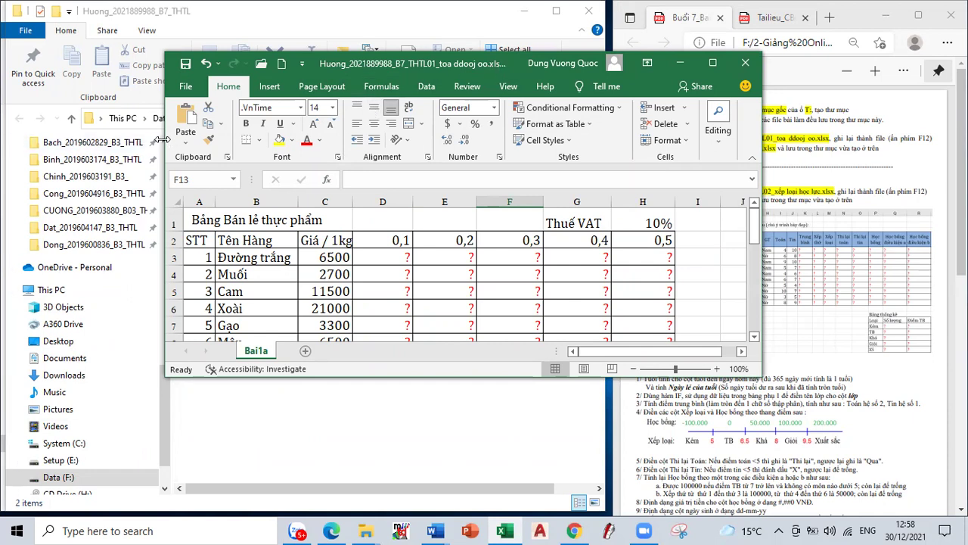
drag(162, 139, 62, 139)
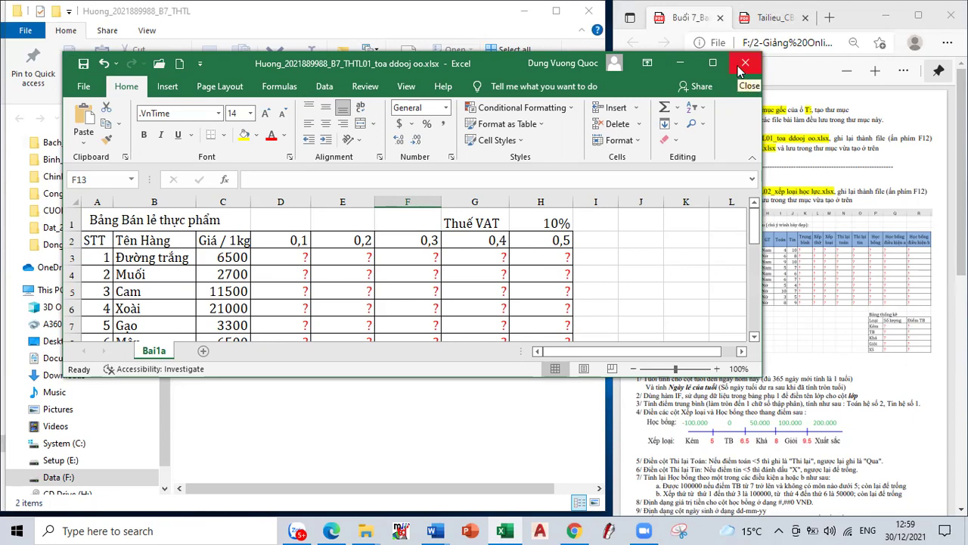
click(713, 68)
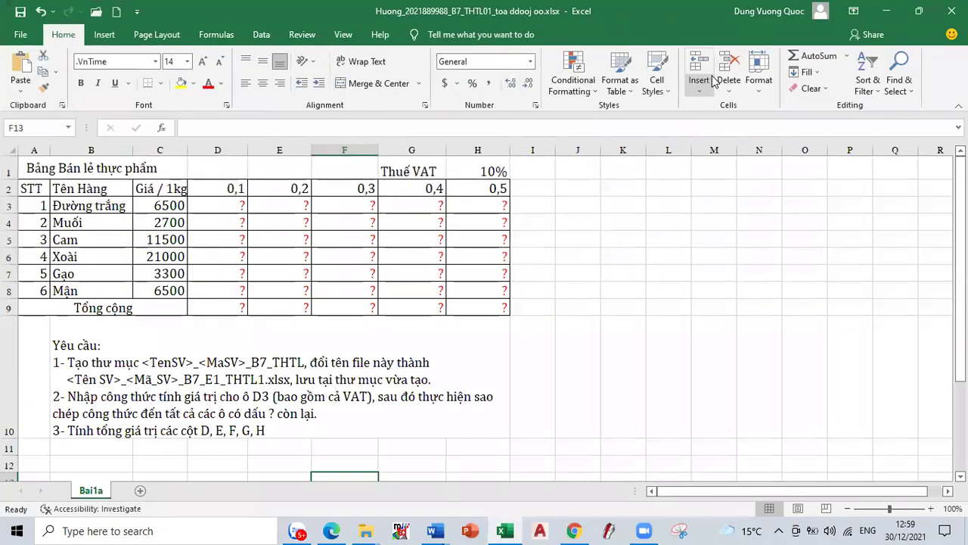
click(920, 12)
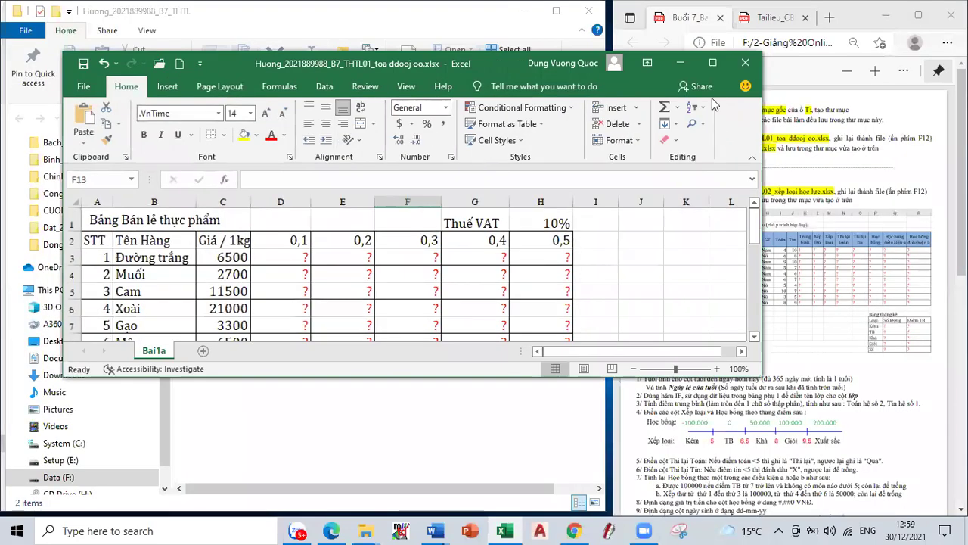
click(682, 63)
click(505, 530)
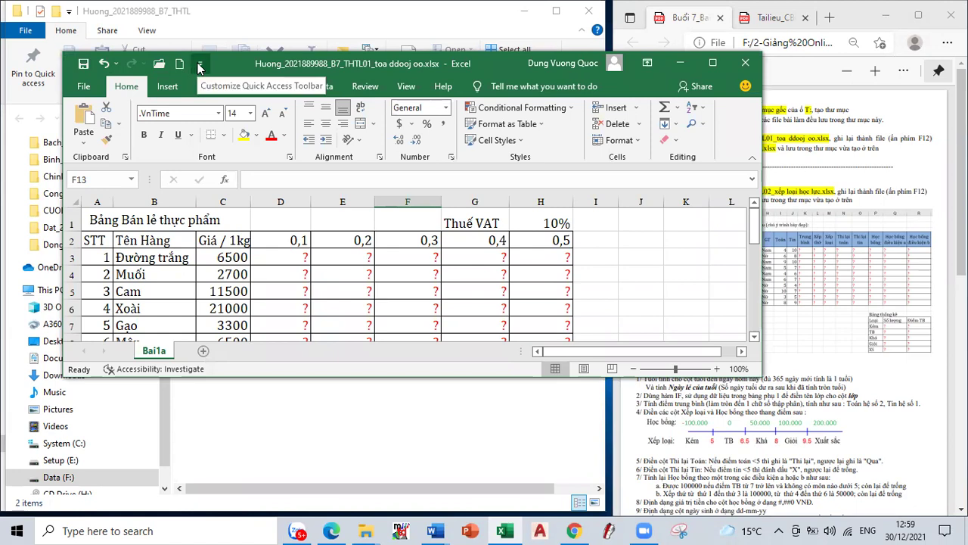
Step: Open and dismiss the Quick Access Toolbar customization list, then show the Insert ribbon
click(199, 67)
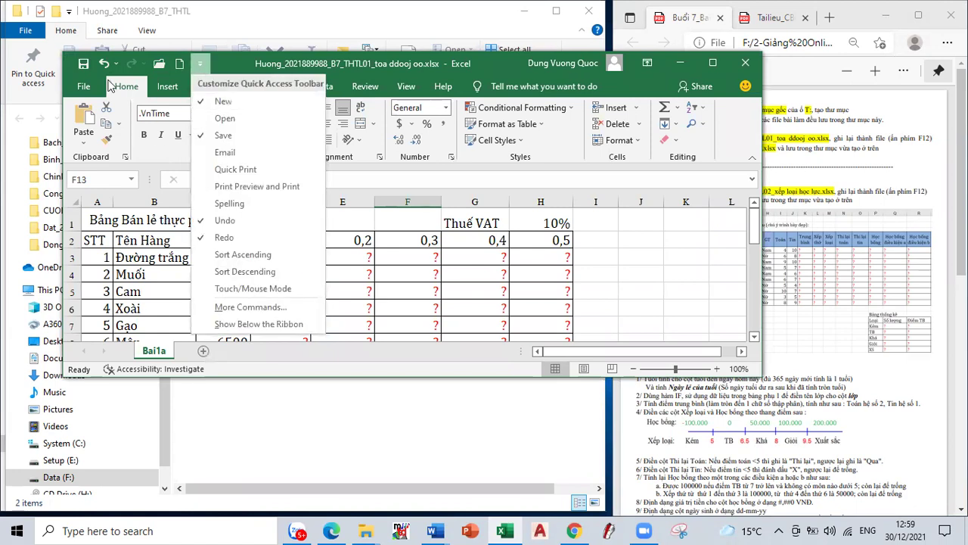
key(Down)
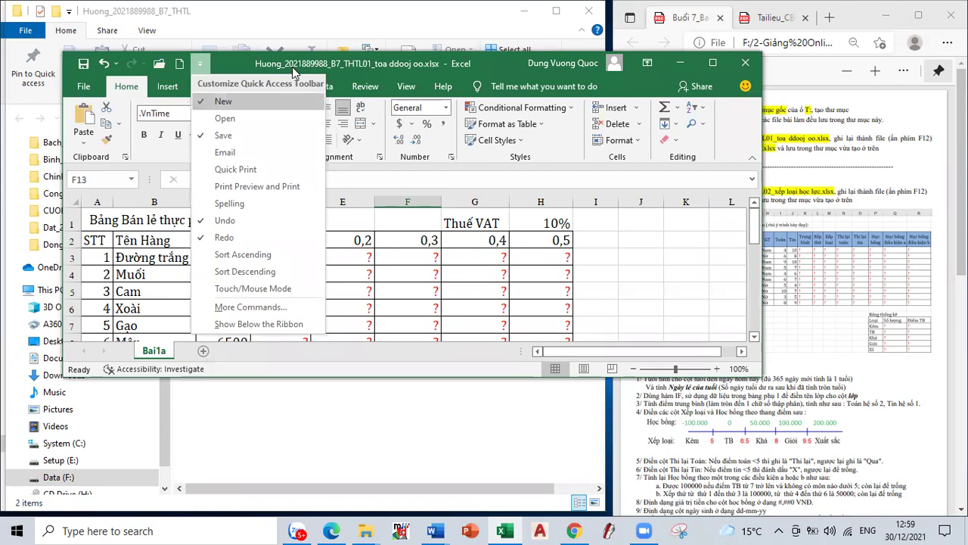
click(323, 64)
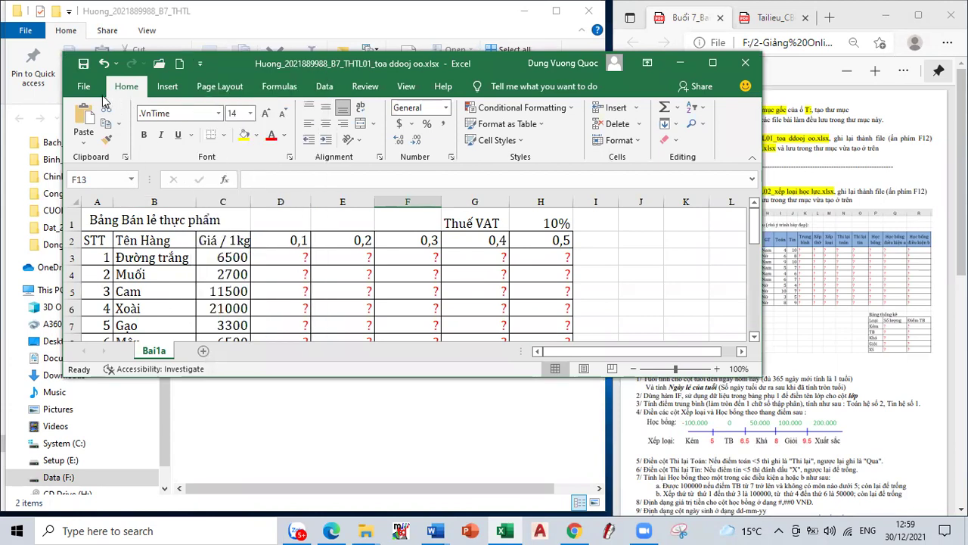
click(167, 87)
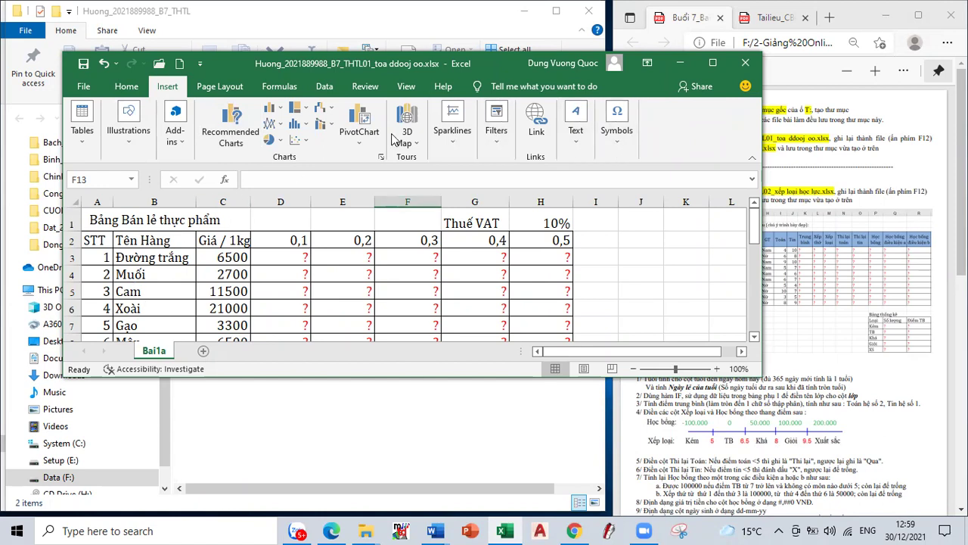
Step: Maximize the Excel window, show the Page Layout ribbon, and select the Name Box
click(712, 62)
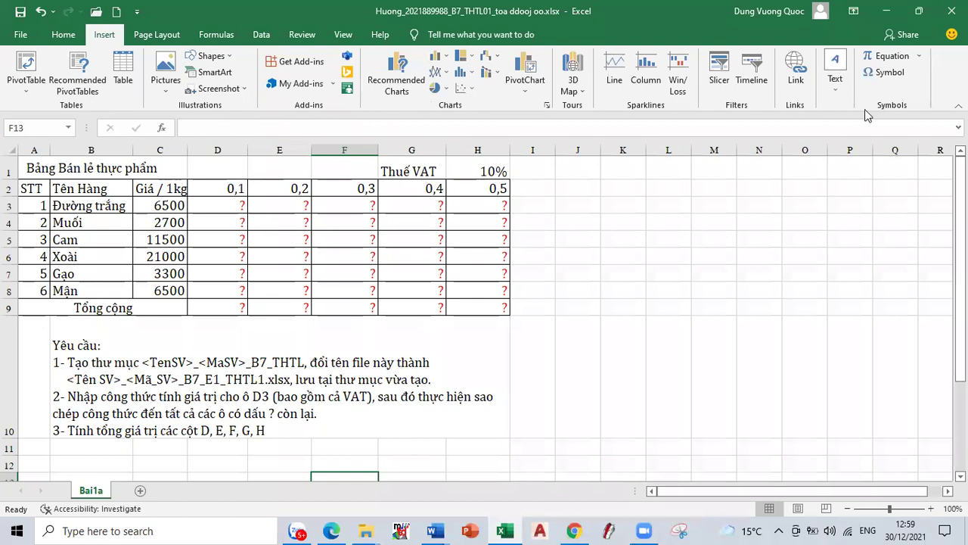
click(165, 36)
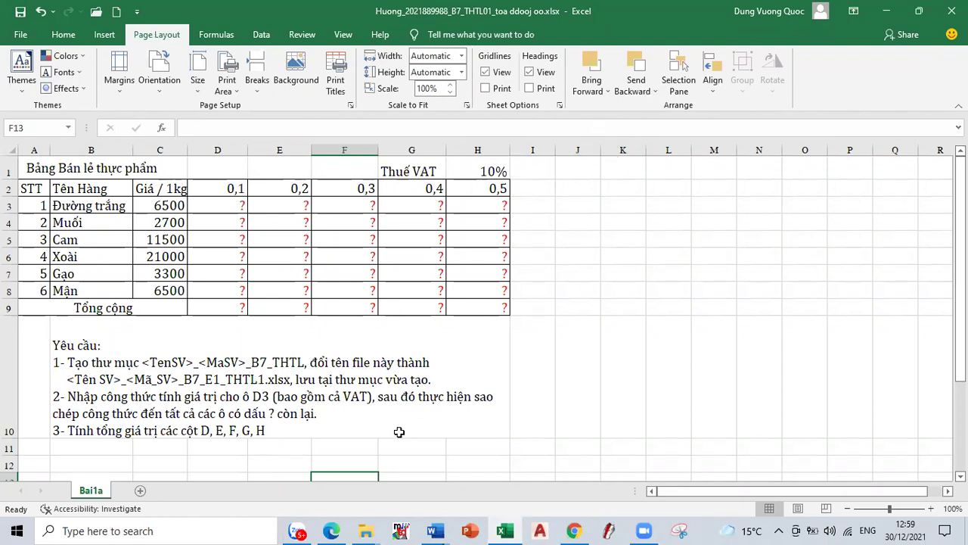
click(39, 126)
click(115, 11)
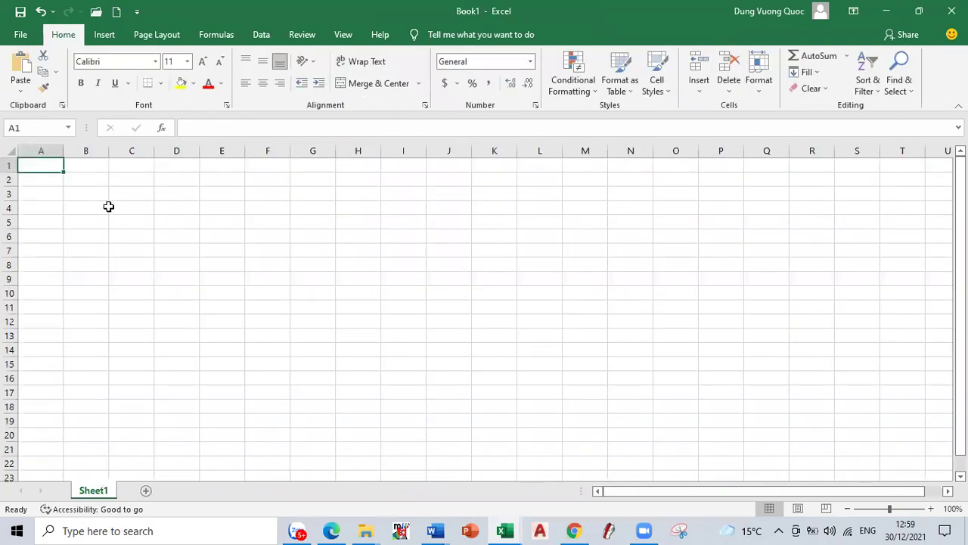
click(110, 203)
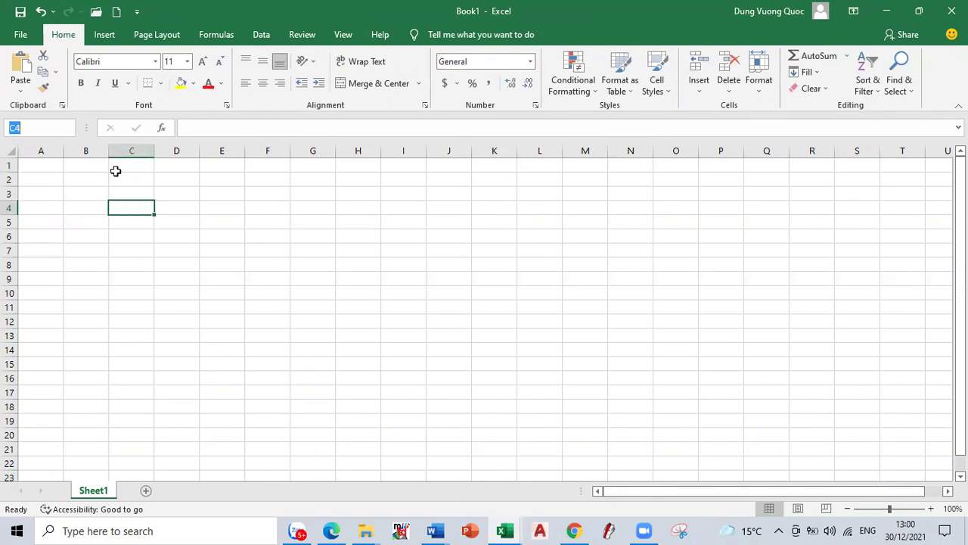
click(85, 250)
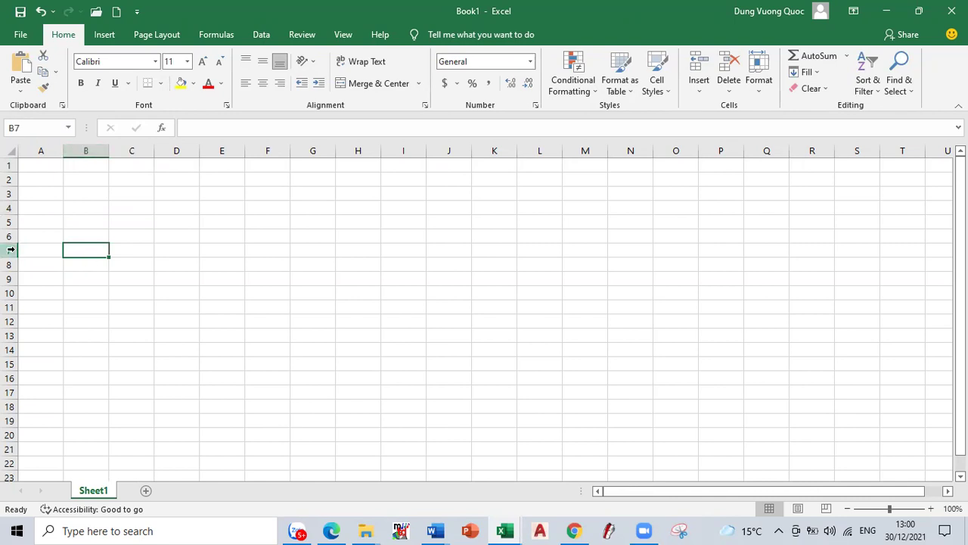
click(161, 261)
click(254, 128)
click(191, 179)
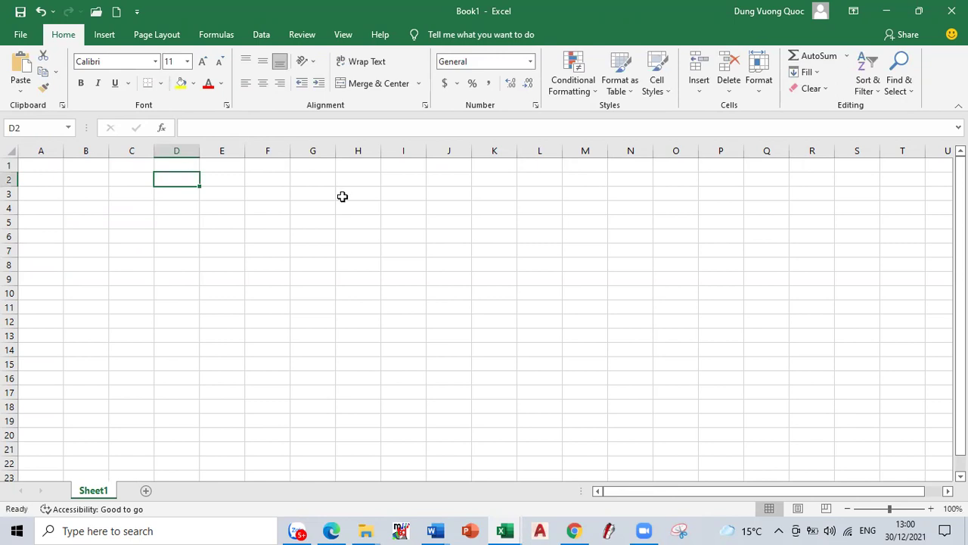
text(5)
key(Tab)
text(6)
key(Tab)
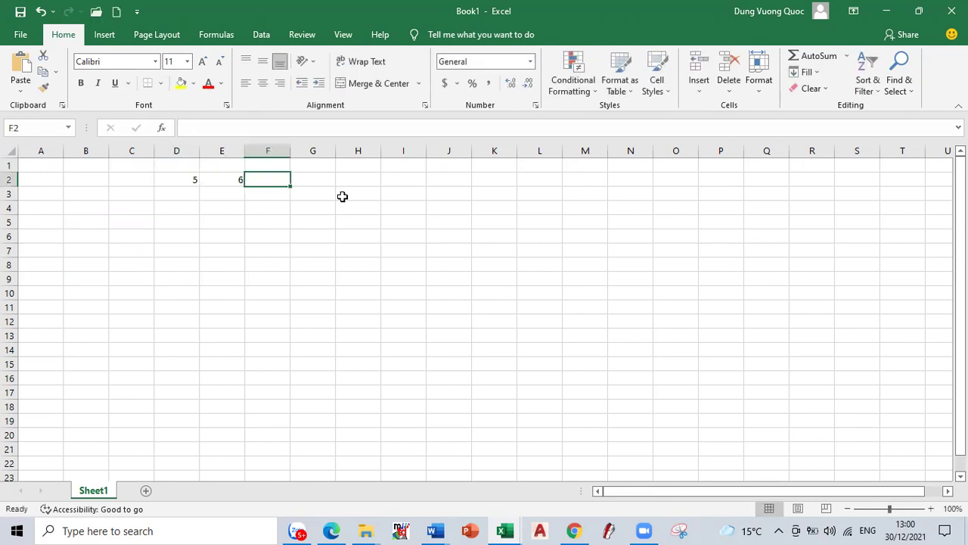
text(=)
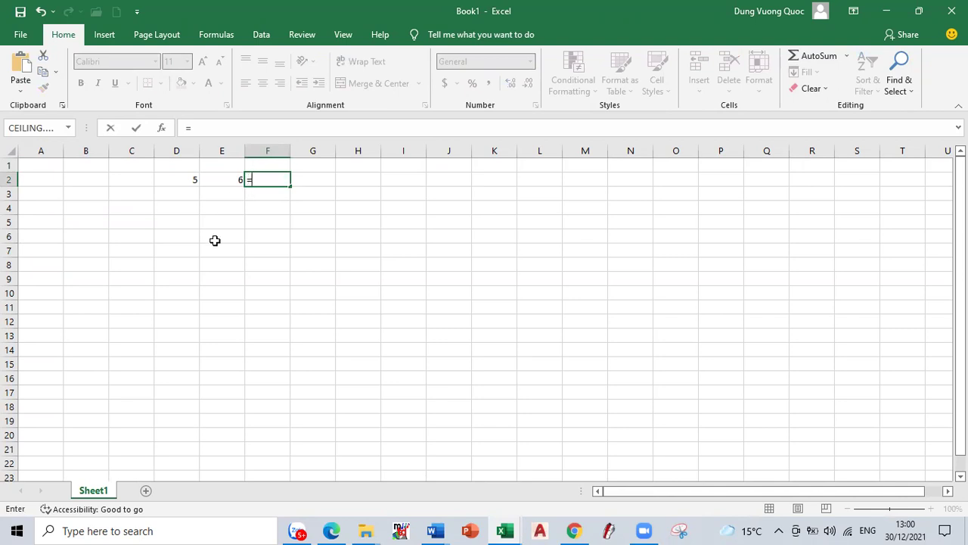
click(181, 175)
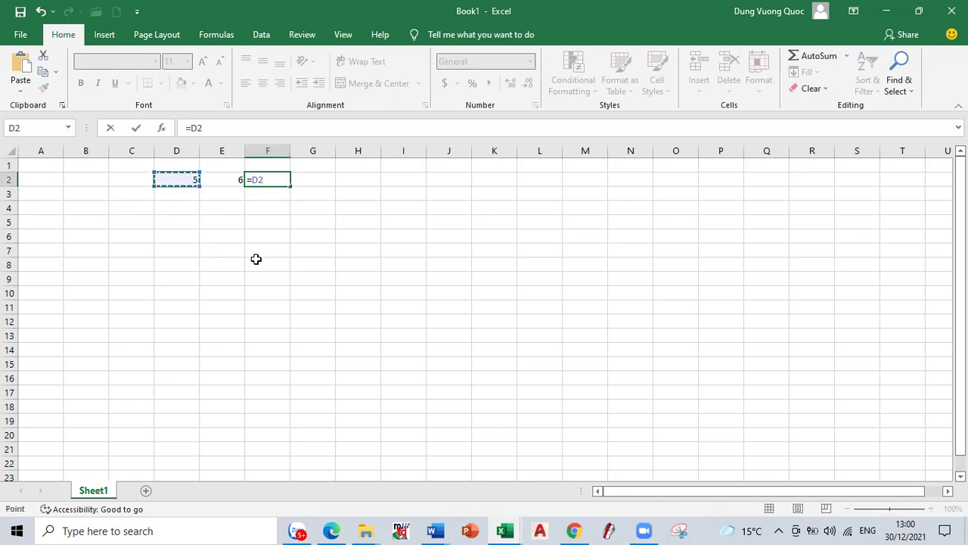
text(*)
click(226, 181)
key(Return)
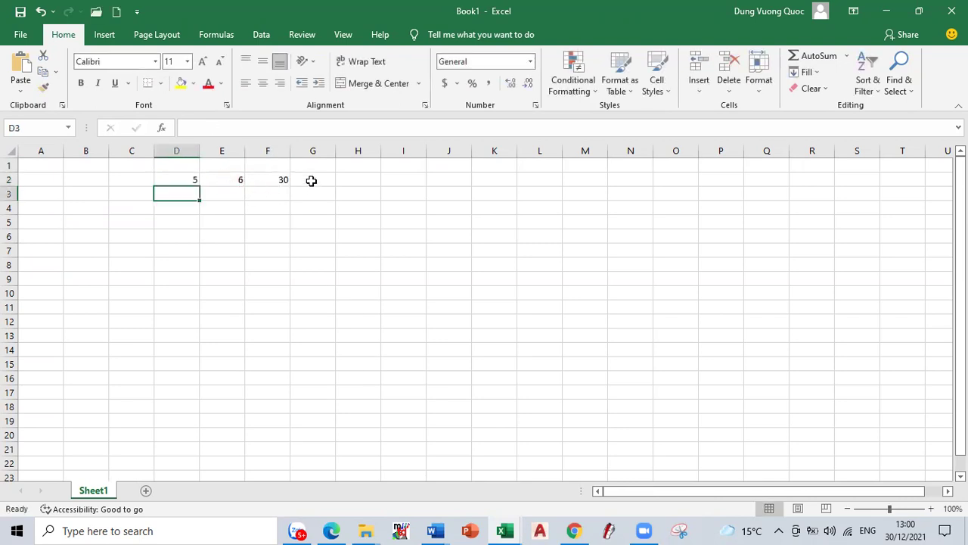
click(267, 181)
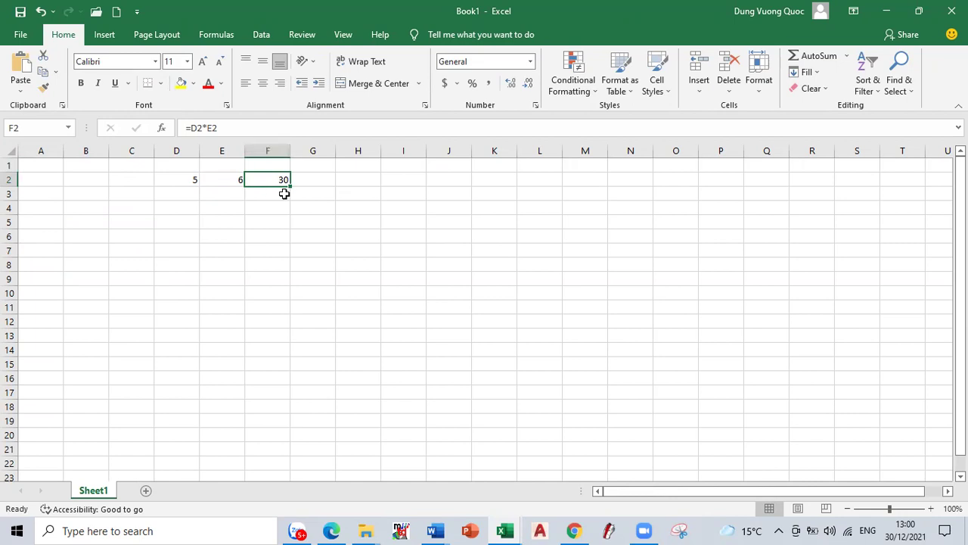
click(242, 128)
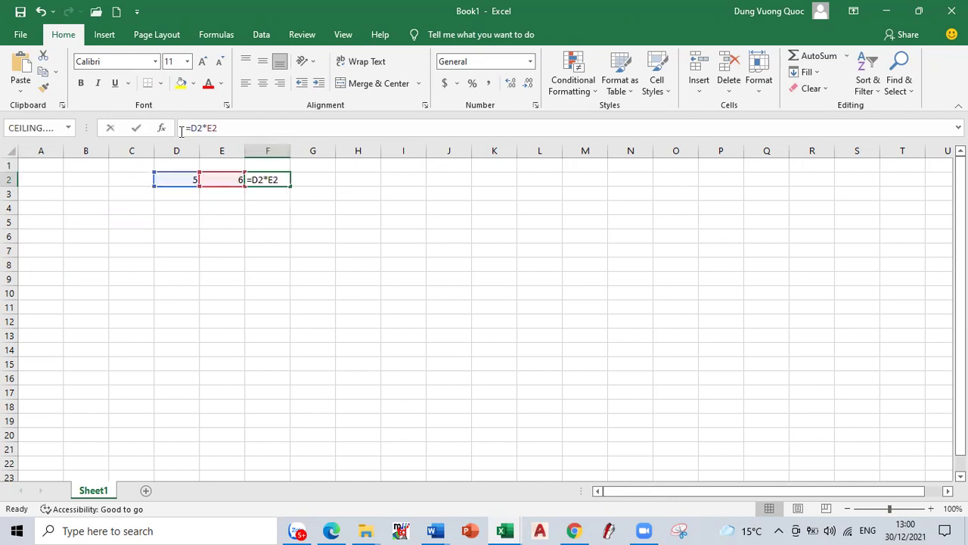
click(339, 257)
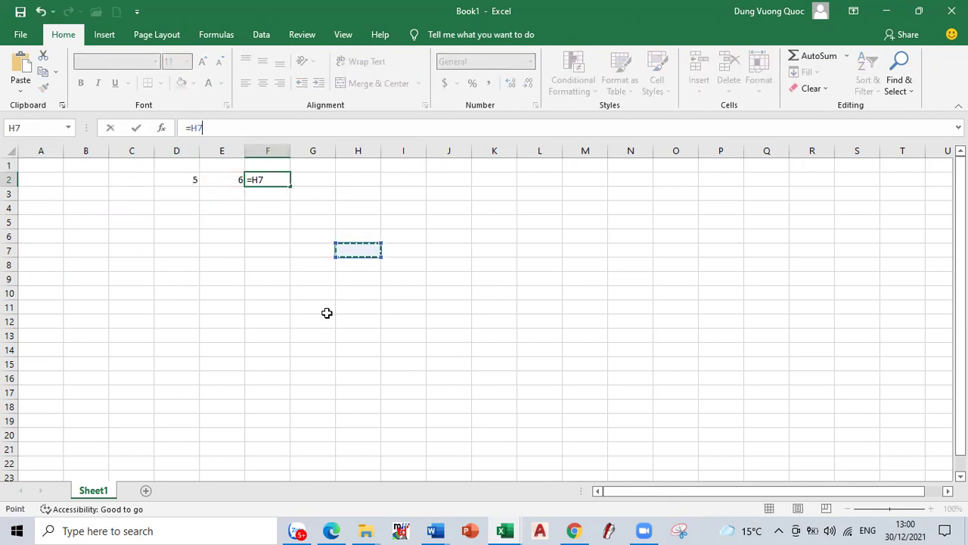
key(Return)
key(ctrl+z)
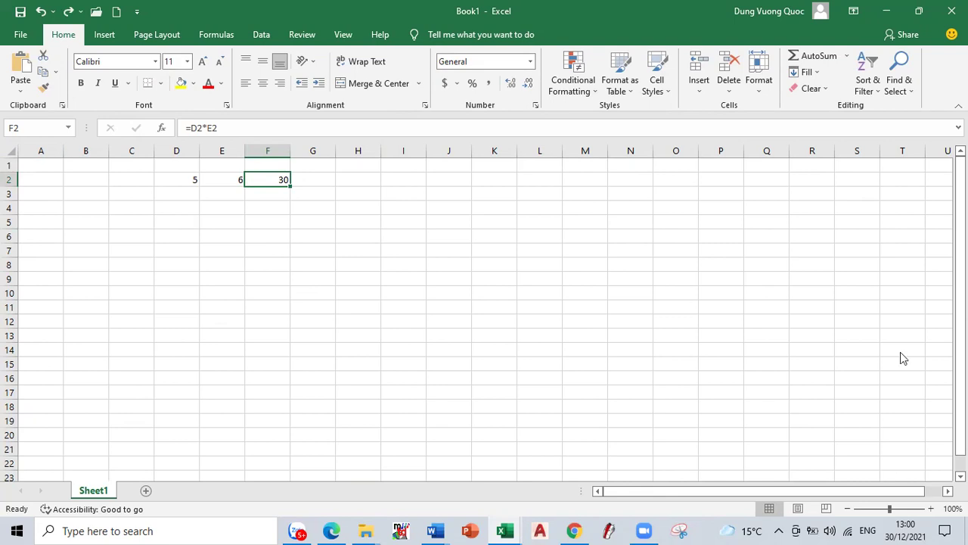
scroll(484, 314, right, 3)
scroll(484, 314, right, 3)
scroll(484, 314, right, 3)
scroll(484, 314, right, 3)
scroll(771, 398, right, 3)
scroll(771, 398, right, 3)
scroll(771, 397, right, 2)
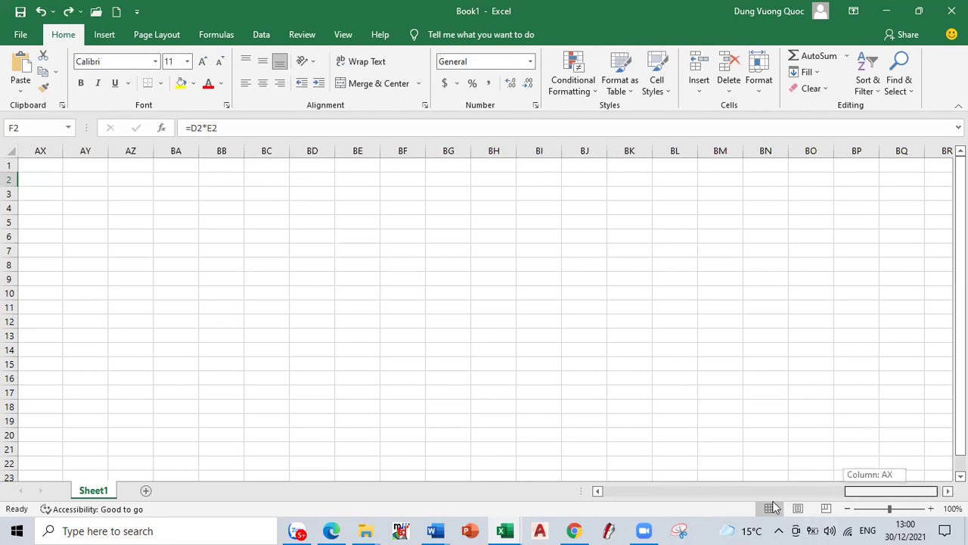
drag(878, 490, 622, 499)
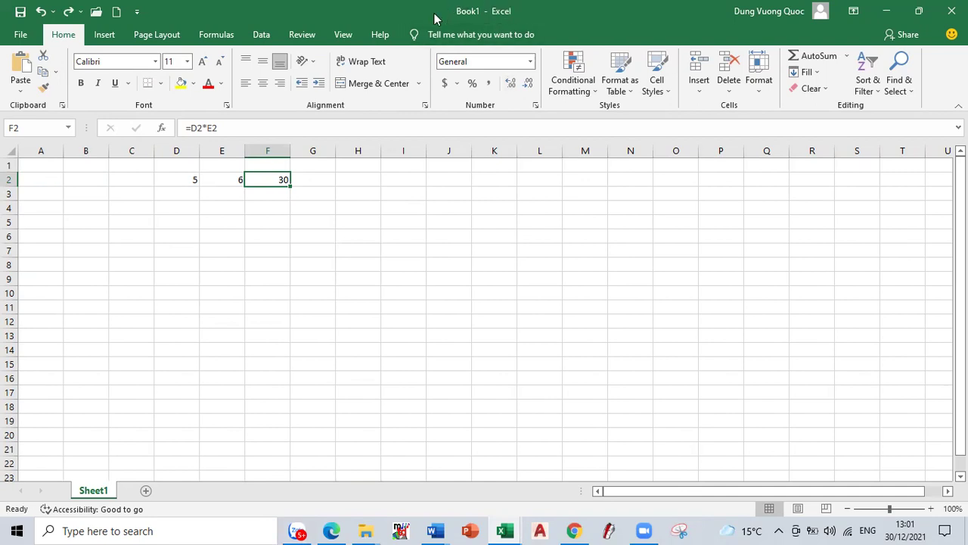
click(21, 34)
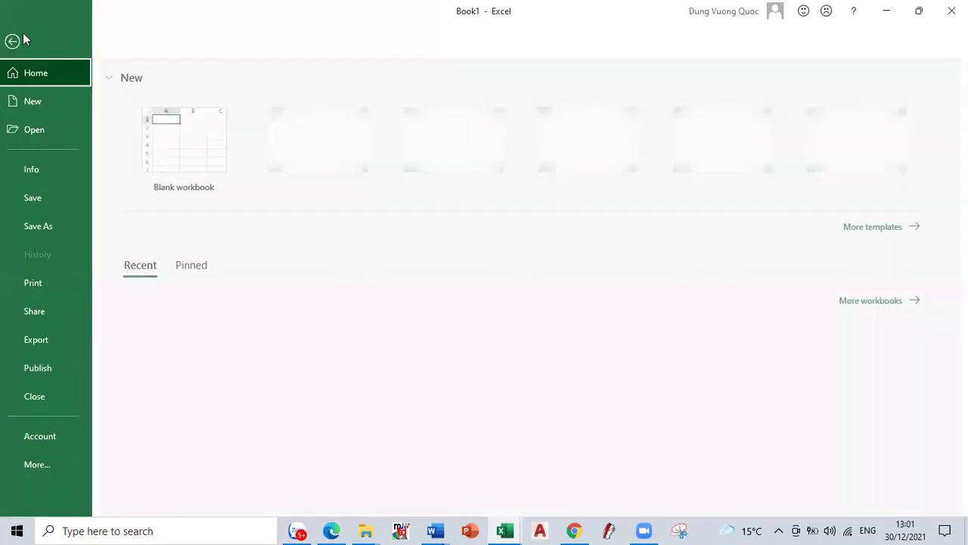
click(37, 102)
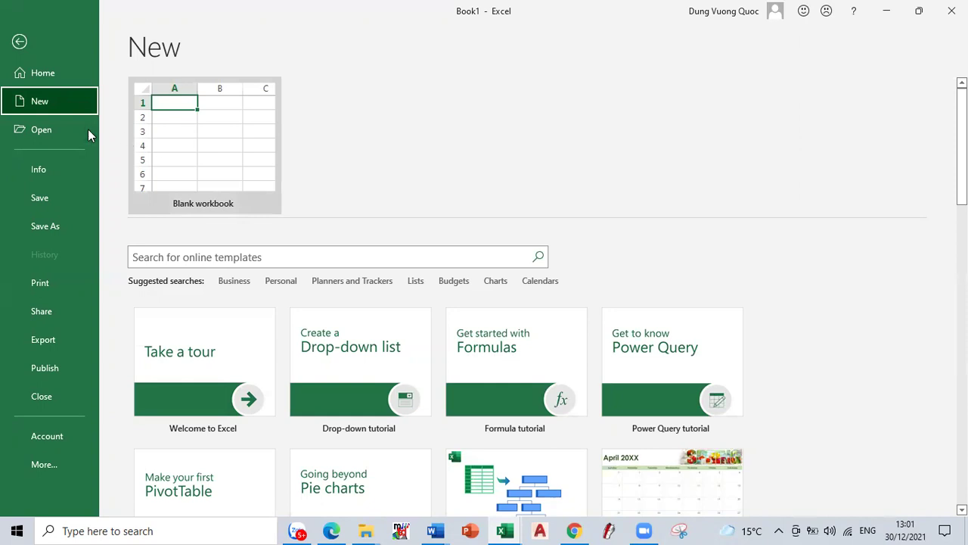
click(19, 41)
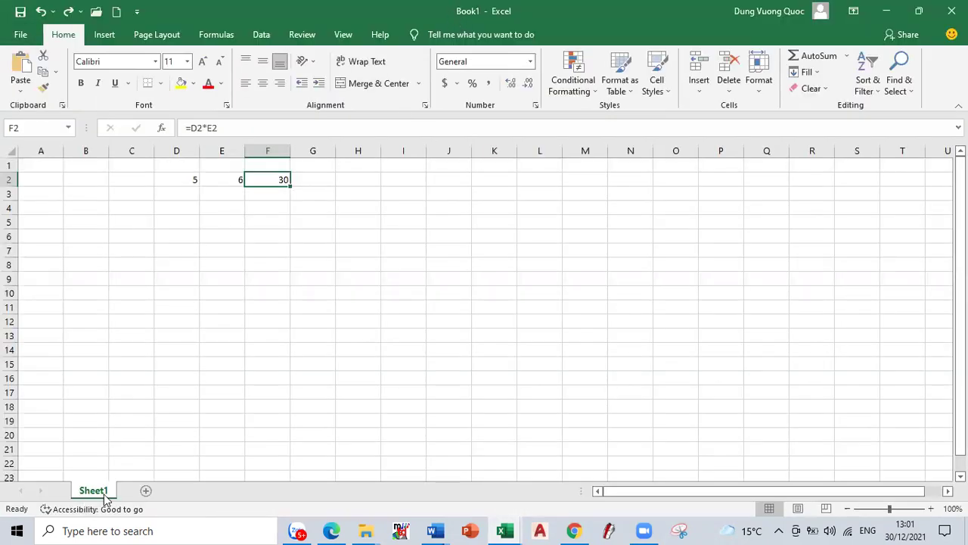
Step: Add four blank sheets, one inserted right after Sheet1, and return to Sheet1
click(146, 490)
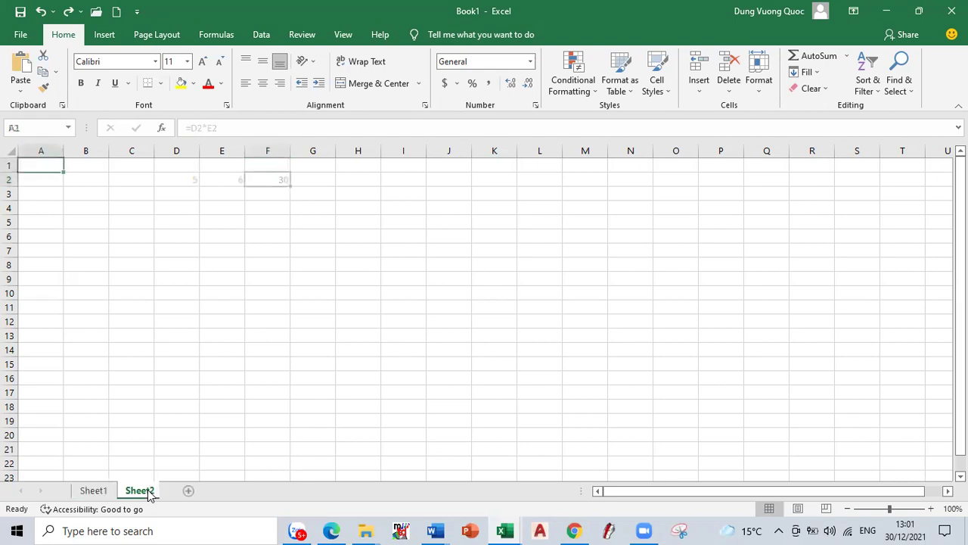
click(191, 491)
click(235, 491)
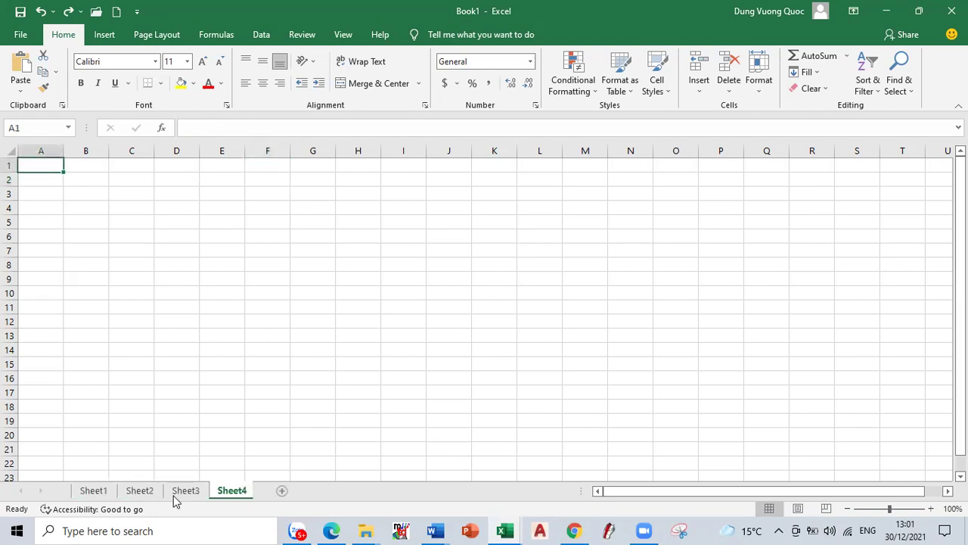
click(100, 489)
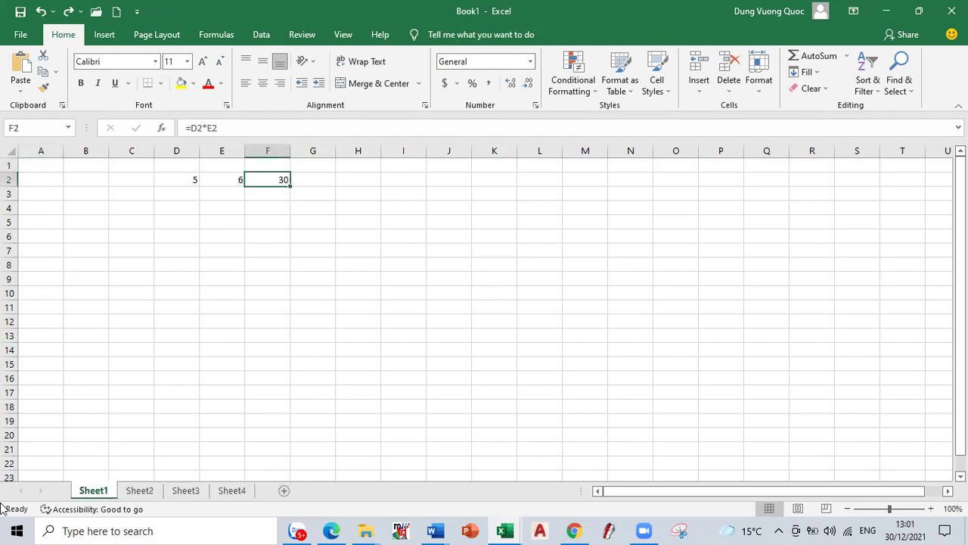
click(282, 491)
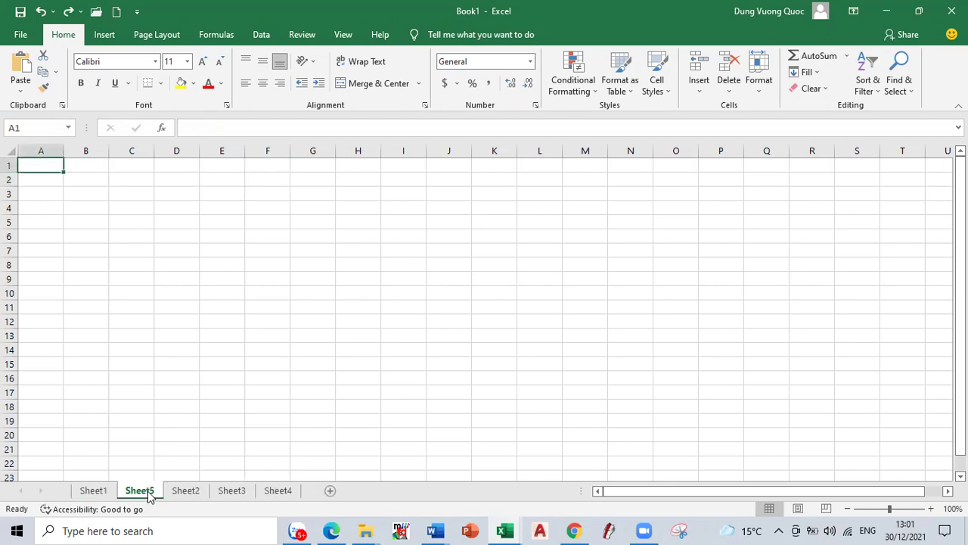
click(100, 491)
Step: Rename Sheet1 to Bai1 and give its tab a yellow colour
right_click(100, 491)
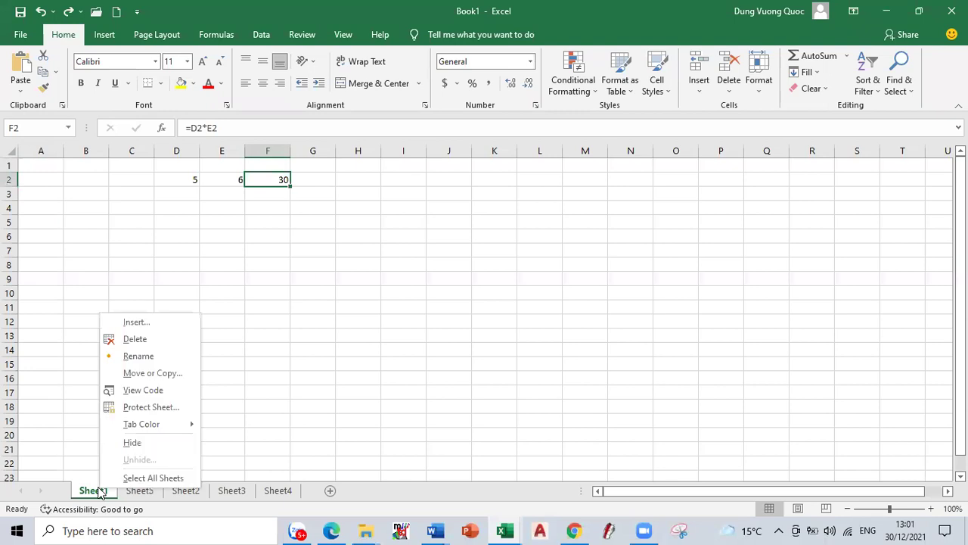
click(139, 356)
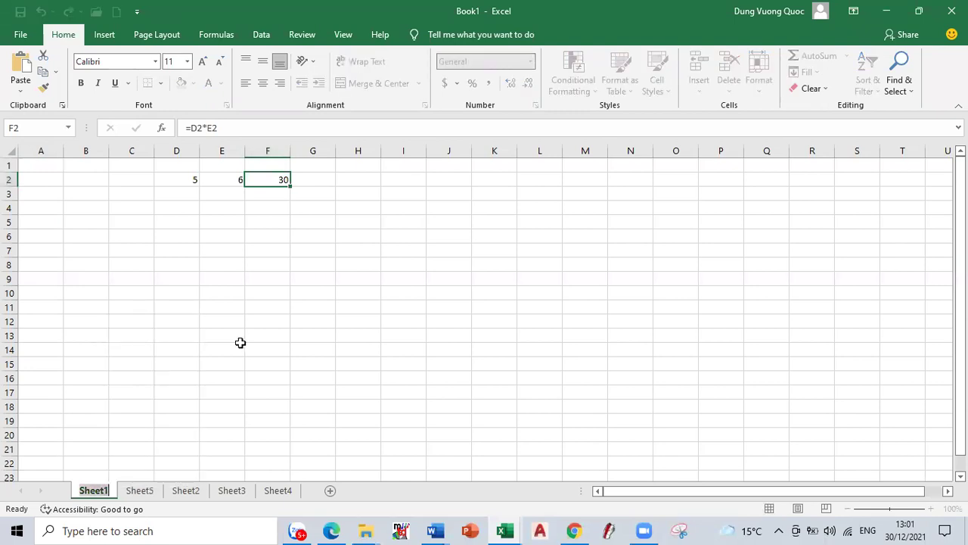
text(Bai1)
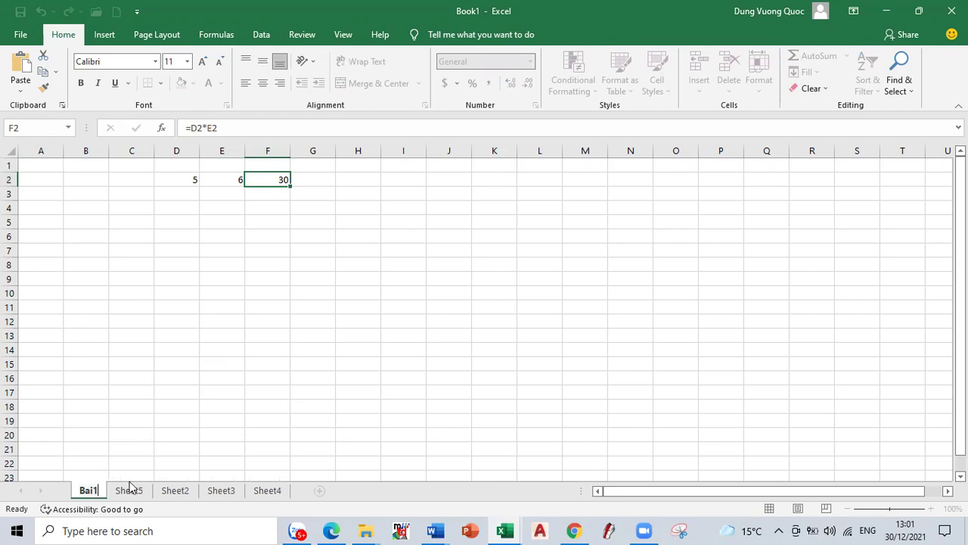
key(Return)
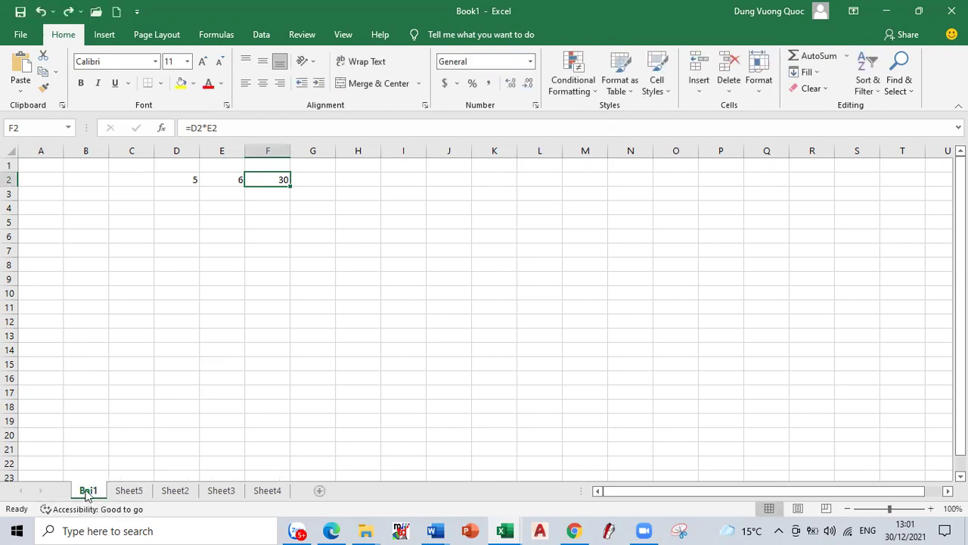
right_click(87, 493)
mouse_move(143, 427)
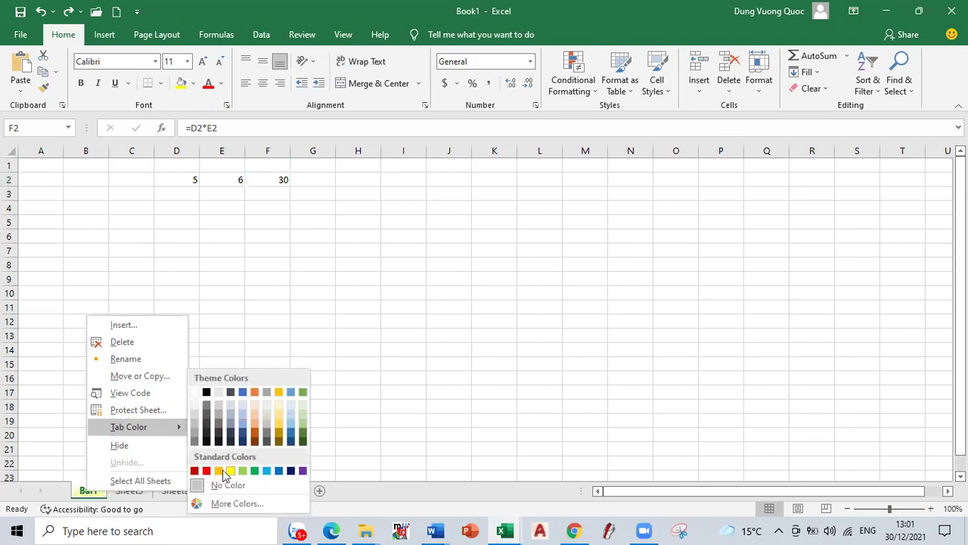
click(230, 471)
click(358, 350)
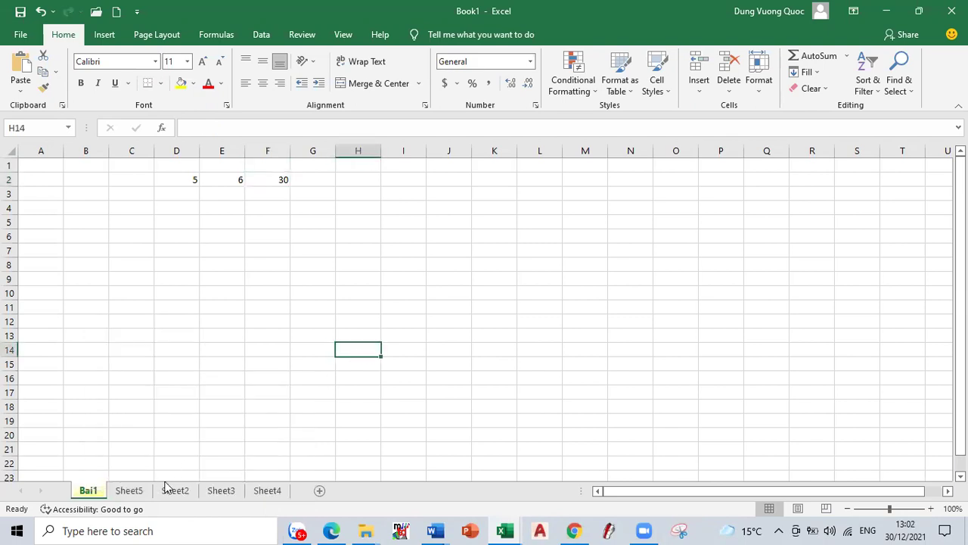
Step: Rename Sheet5 to Bai2 and give its tab a red colour
right_click(143, 491)
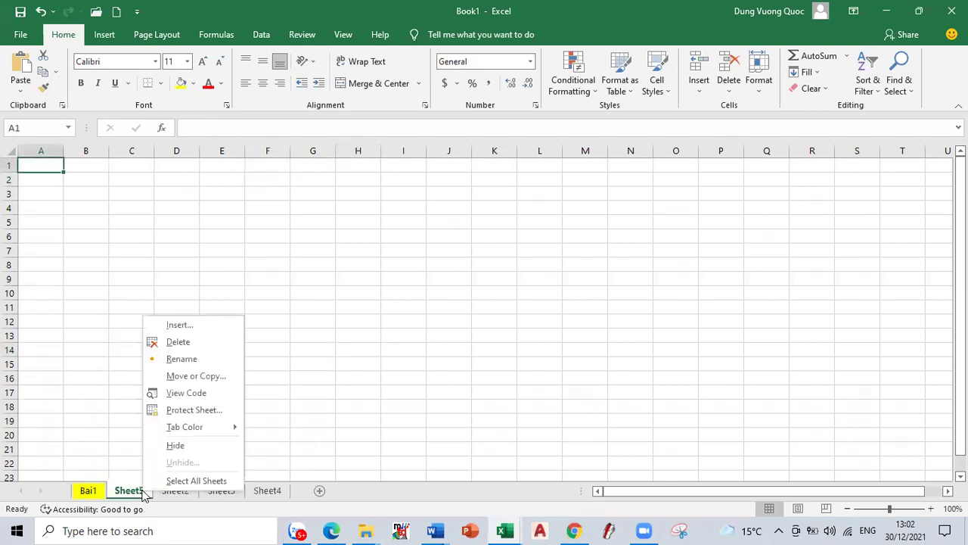
click(185, 359)
text(Bai2)
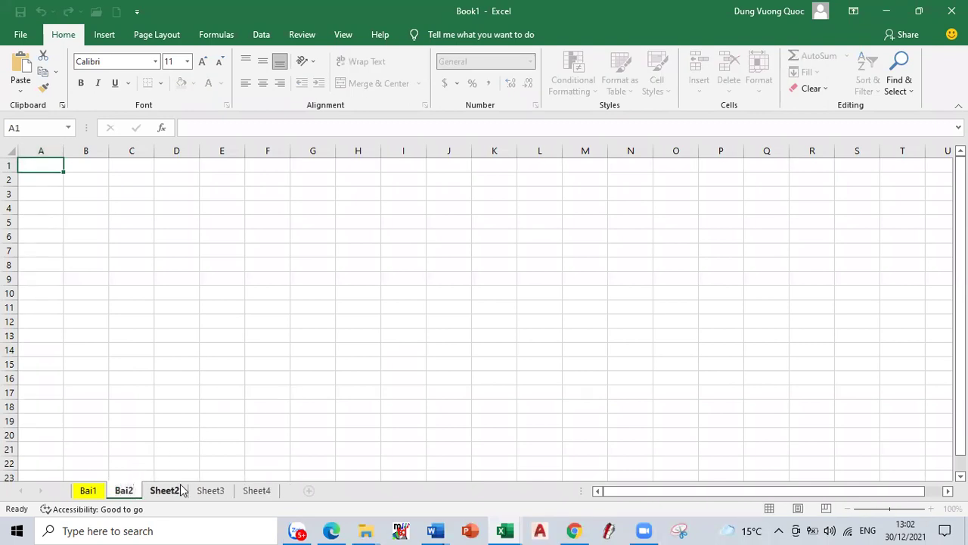
key(Return)
right_click(123, 489)
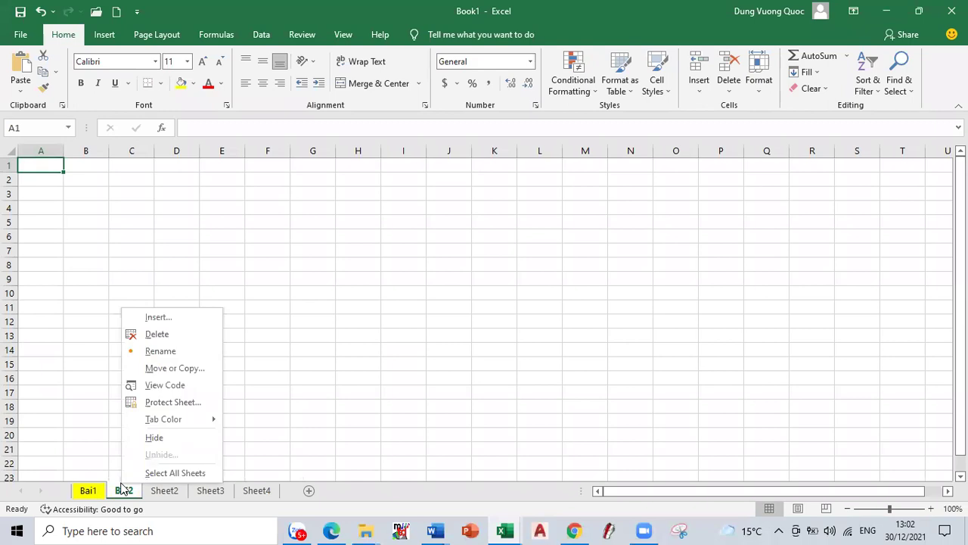
mouse_move(162, 419)
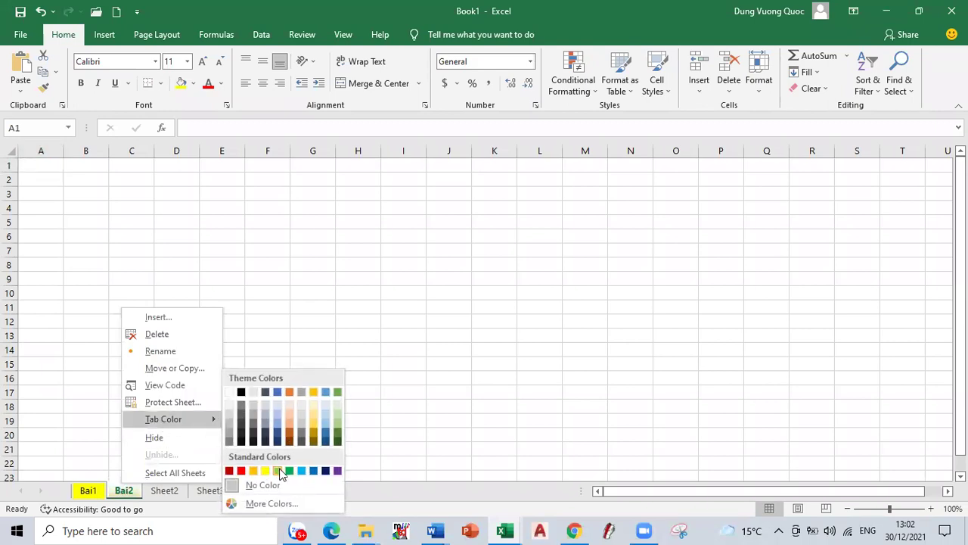
click(241, 470)
click(357, 350)
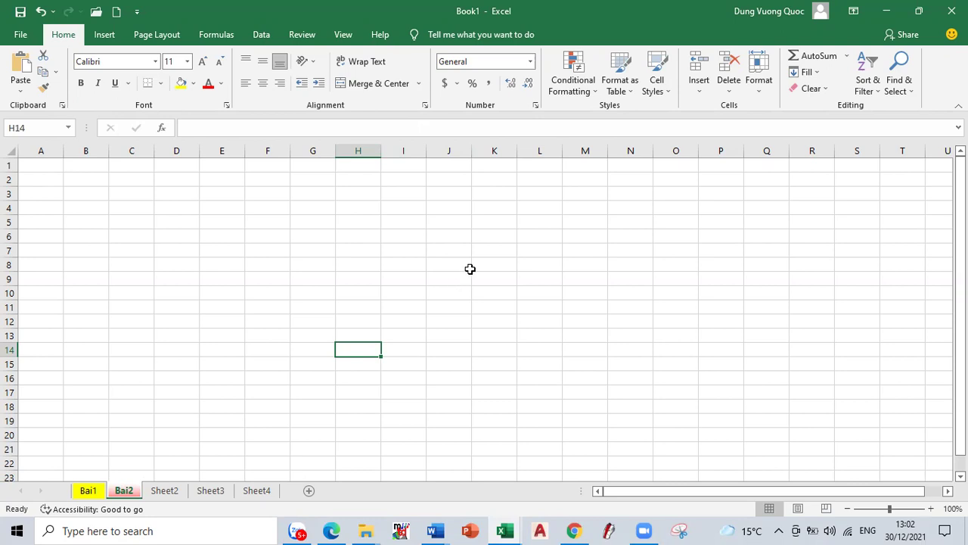
Step: Switch to the Bai1 sheet and select cell E3
key(Up)
key(Up)
key(Up)
key(Up)
key(Up)
key(Up)
key(Up)
key(Up)
key(Up)
key(Up)
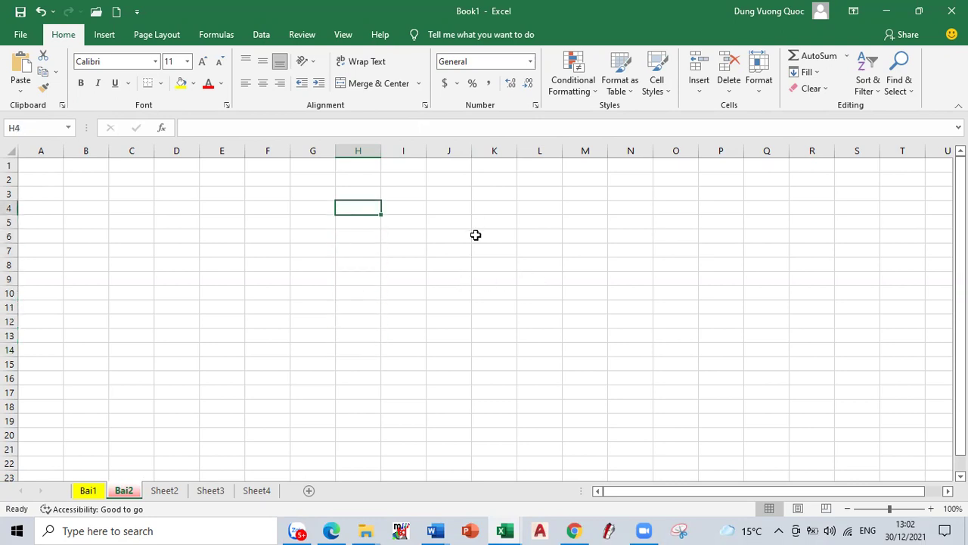
key(Right)
key(Right)
key(Right)
key(Left)
key(Left)
key(Left)
key(Left)
key(Left)
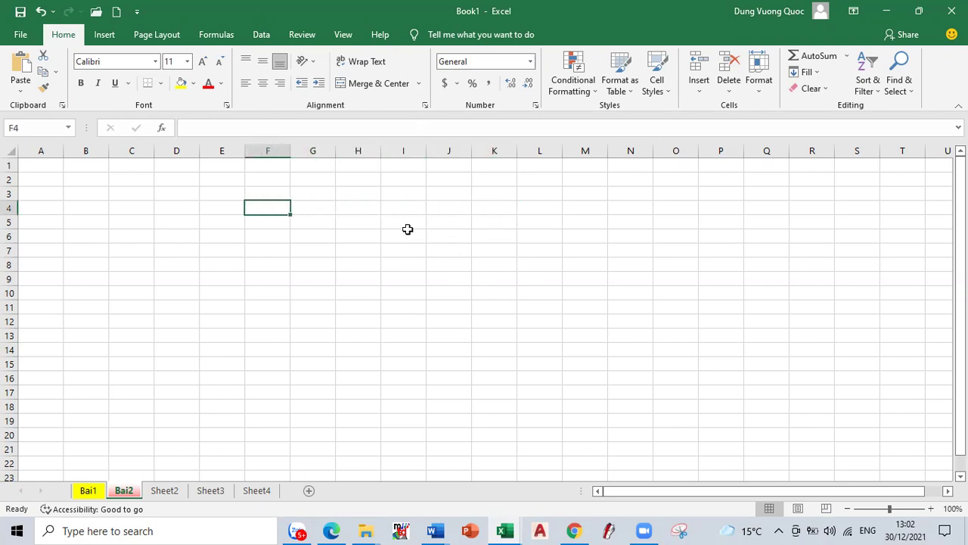
click(89, 492)
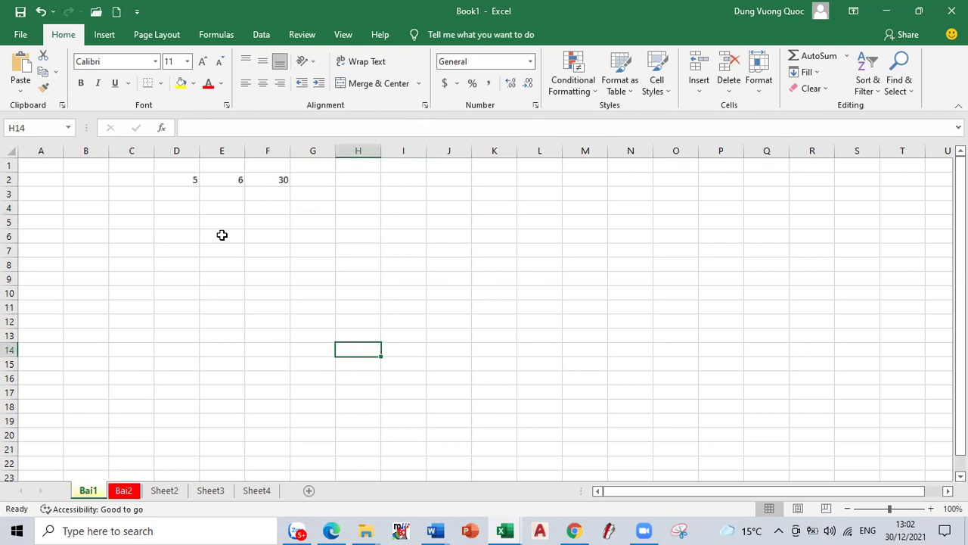
click(222, 198)
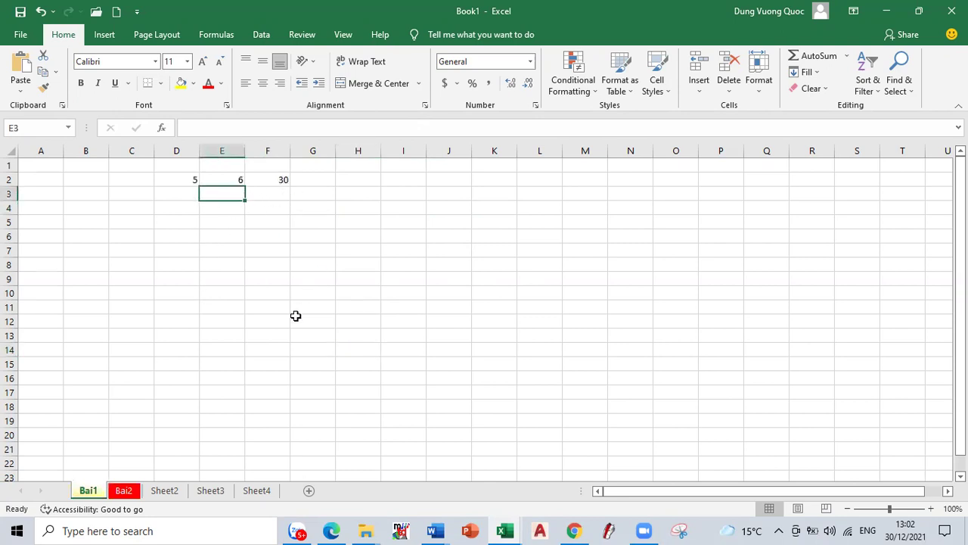
Step: Type 'fsdfgsdf dfgfdgfgfds' into E3, then edit it to read 'fsdfgsdf HHHHHgfgfdsg'
text(fsdfgsdf  dfgfdgfgfdsg)
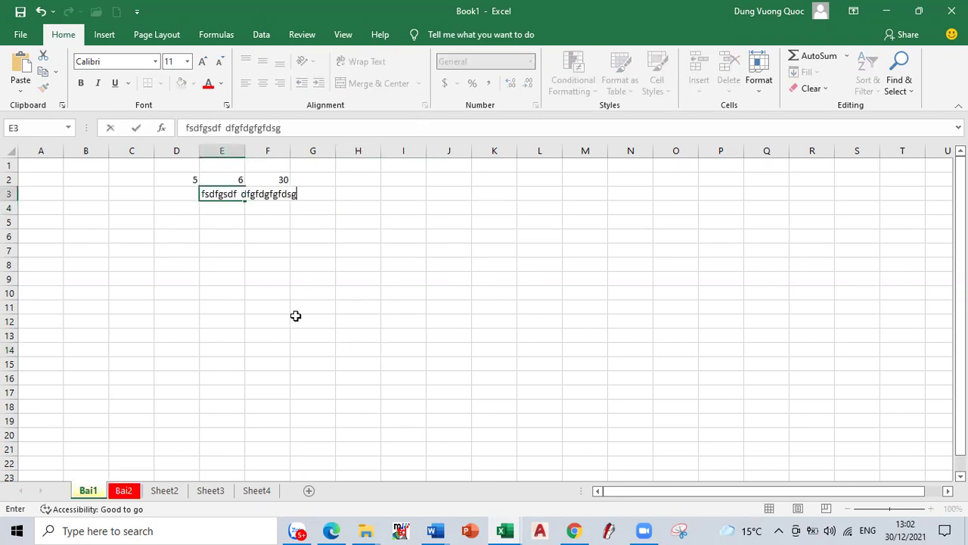
key(Left)
key(Left)
key(Right)
key(Right)
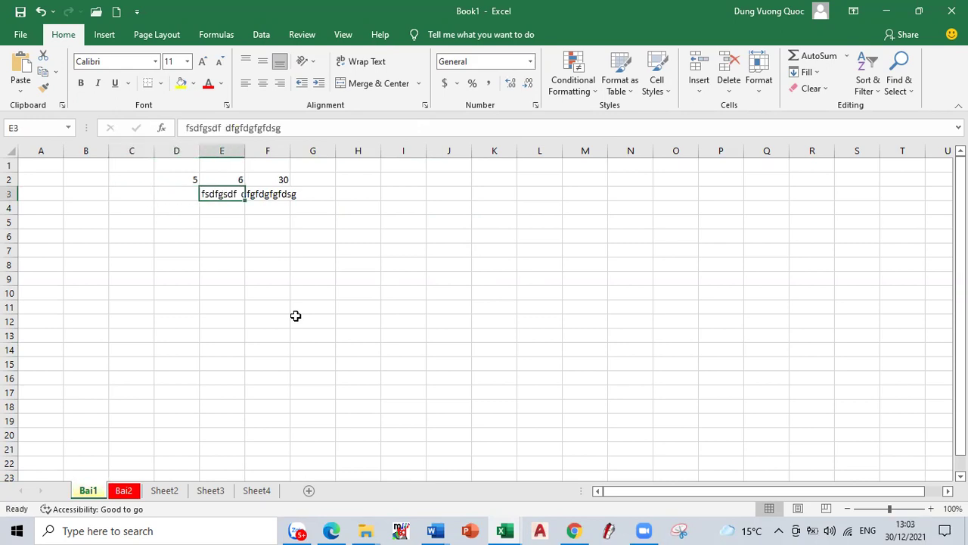
key(F2)
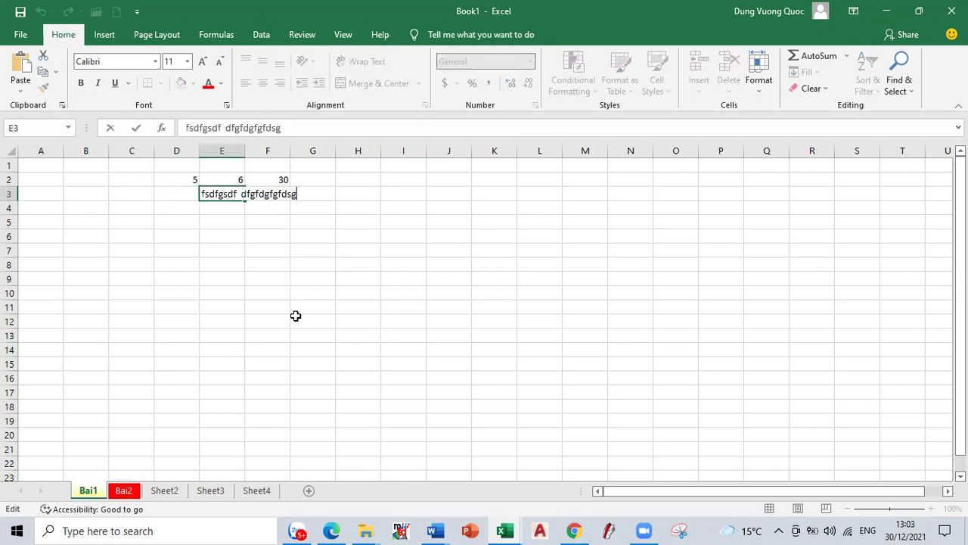
key(BackSpace)
key(BackSpace)
key(BackSpace)
key(BackSpace)
key(BackSpace)
key(BackSpace)
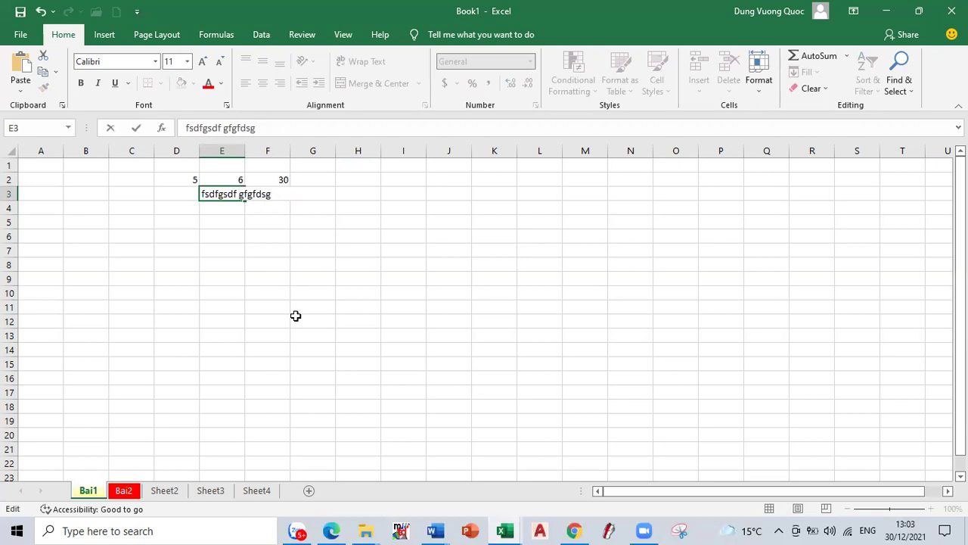
text(HHHHH)
key(Return)
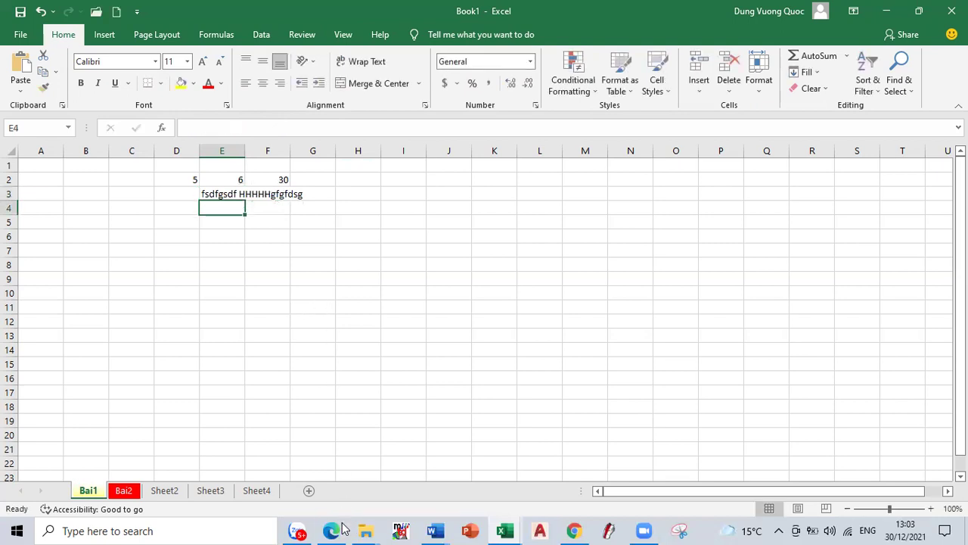
mouse_move(340, 527)
mouse_move(434, 529)
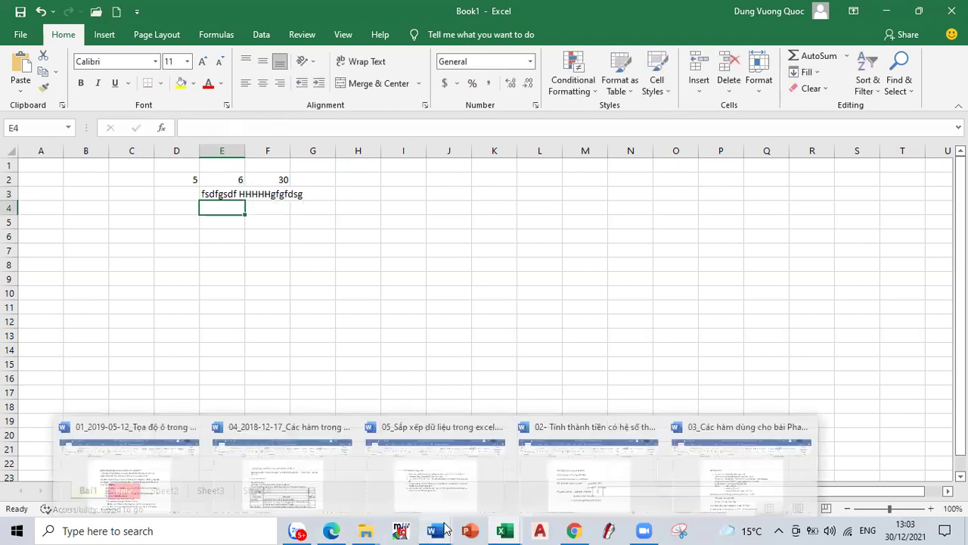
click(134, 462)
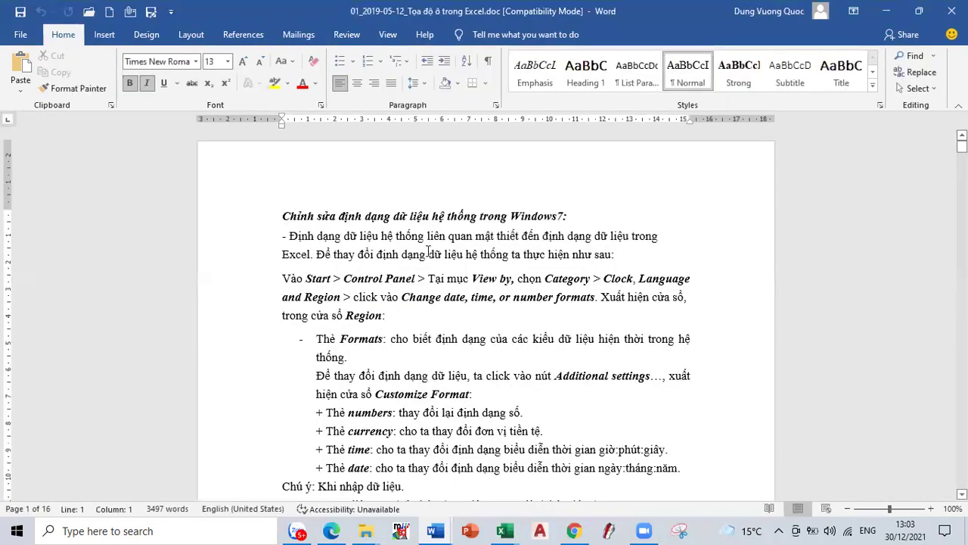
drag(382, 237, 541, 242)
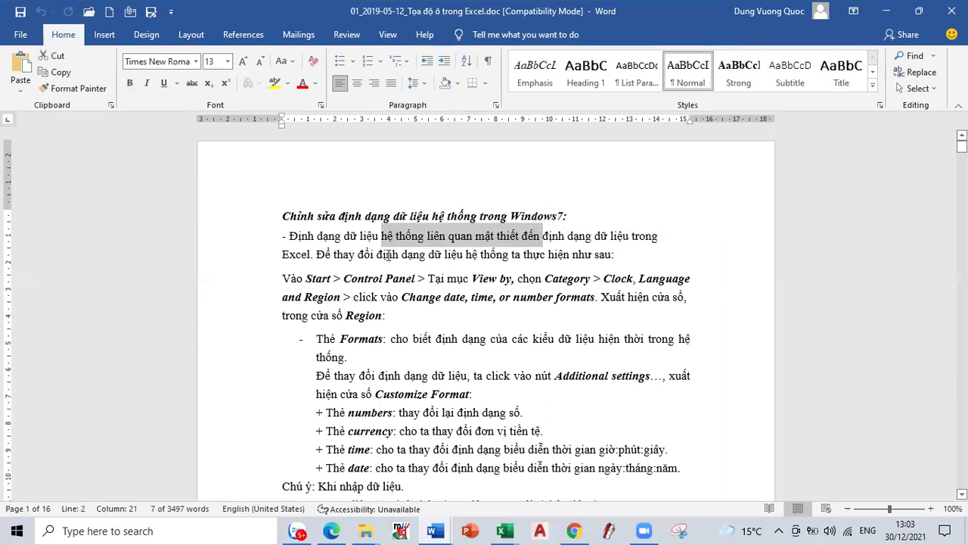
drag(385, 254, 511, 258)
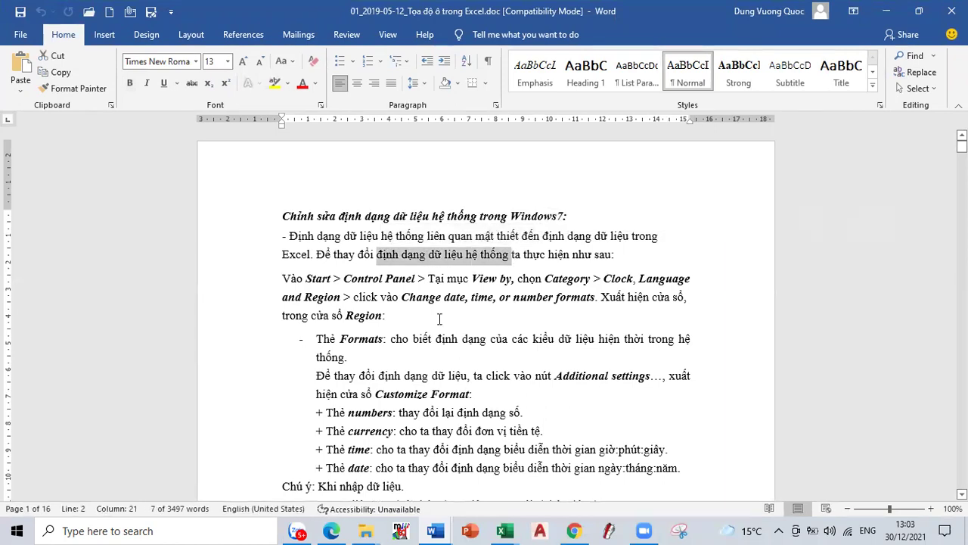
scroll(295, 247, down, 2)
drag(257, 219, 263, 252)
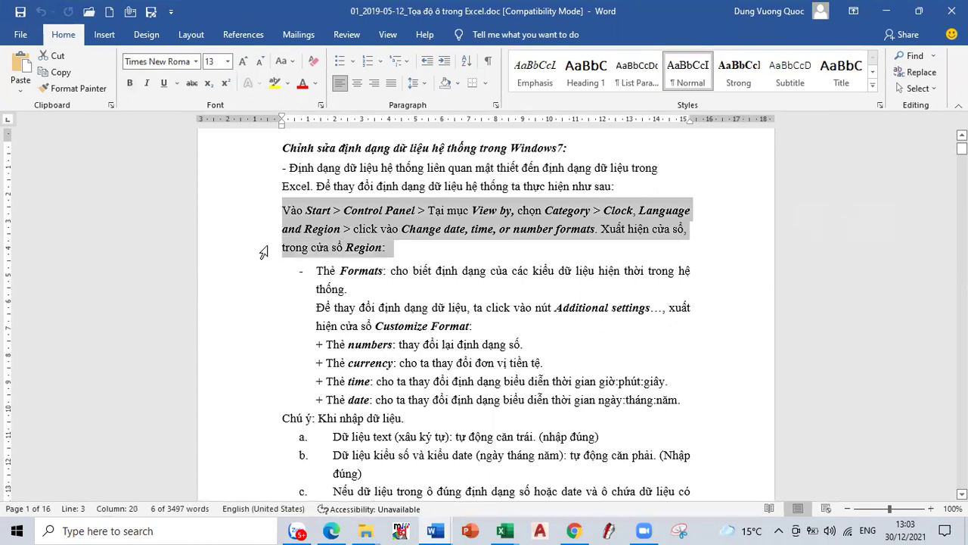
click(426, 260)
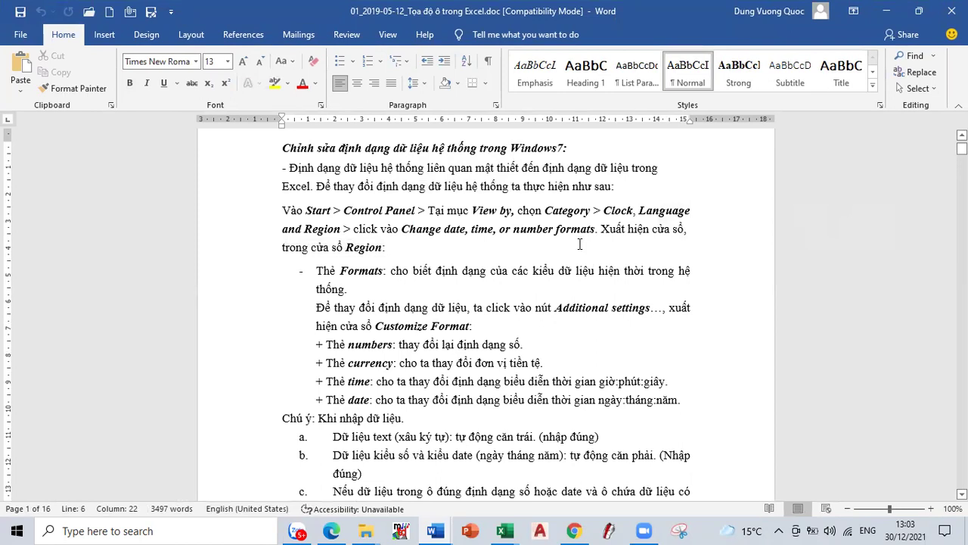
click(251, 277)
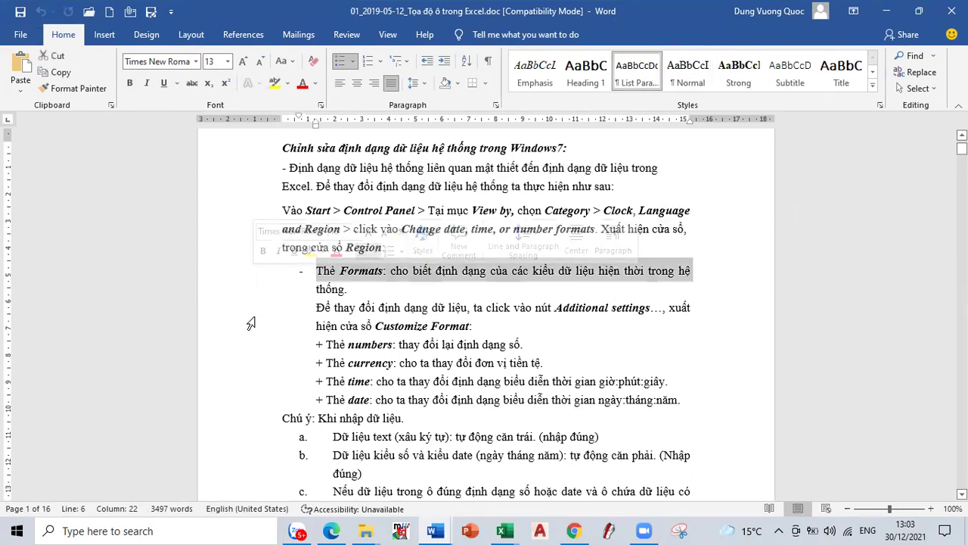
drag(555, 307, 650, 307)
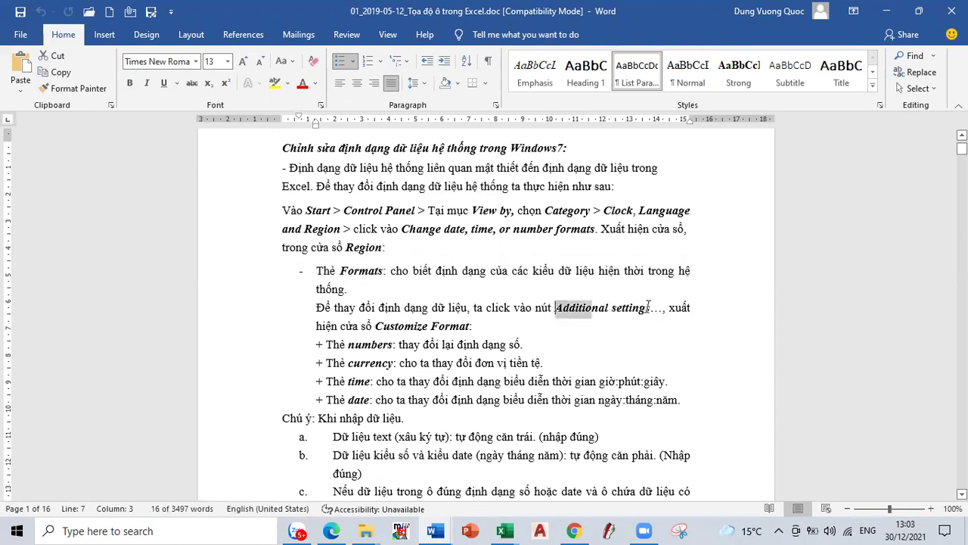
click(246, 346)
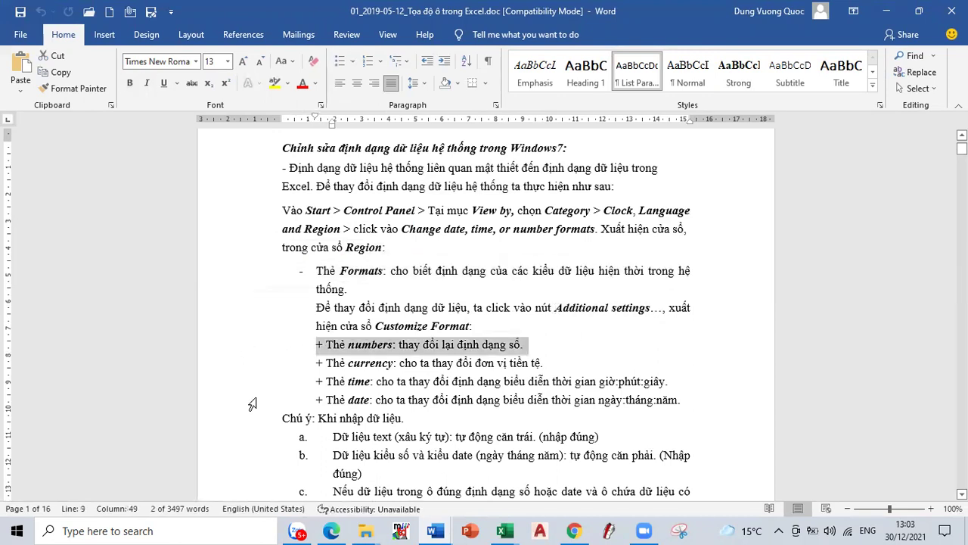
click(249, 400)
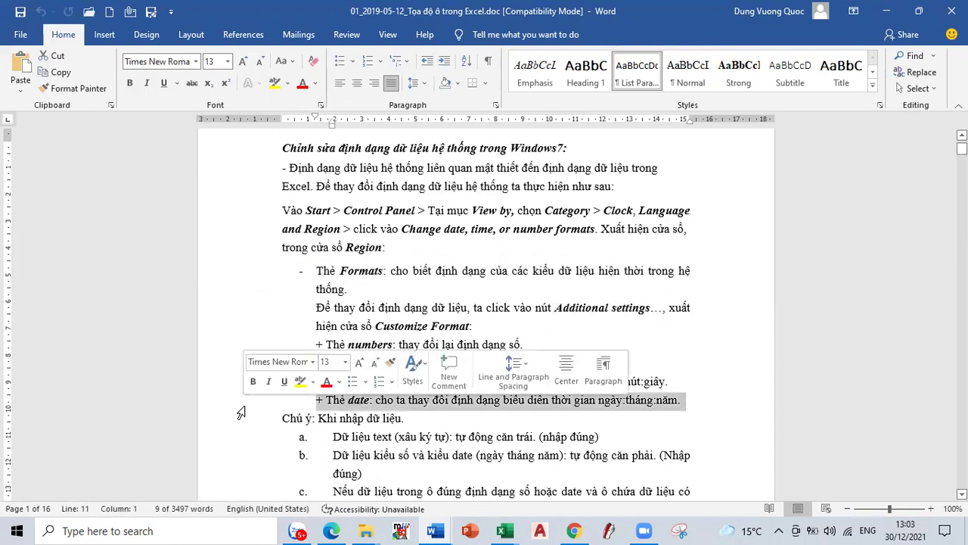
click(886, 11)
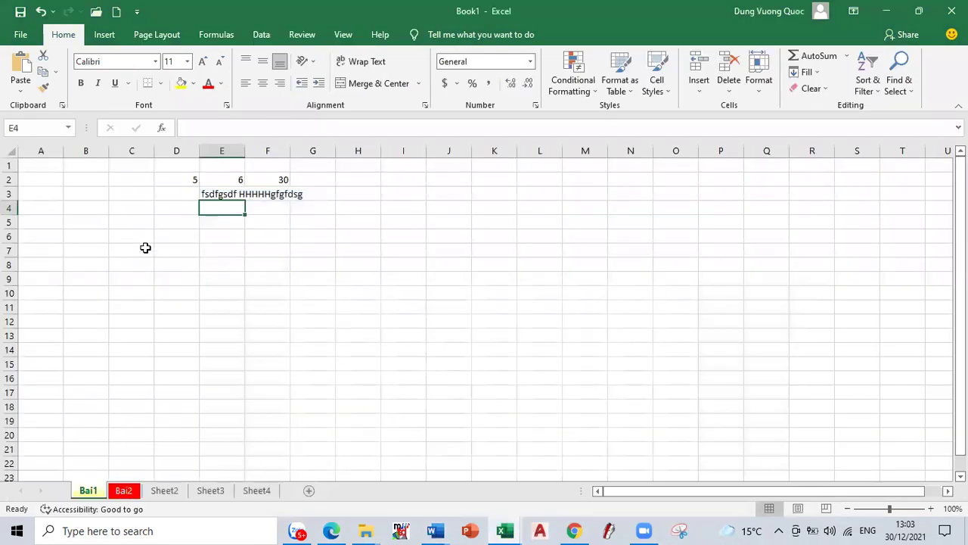
Step: Enter 'Bạn A sinh ngày 07/09/2003' in cell A4
click(40, 207)
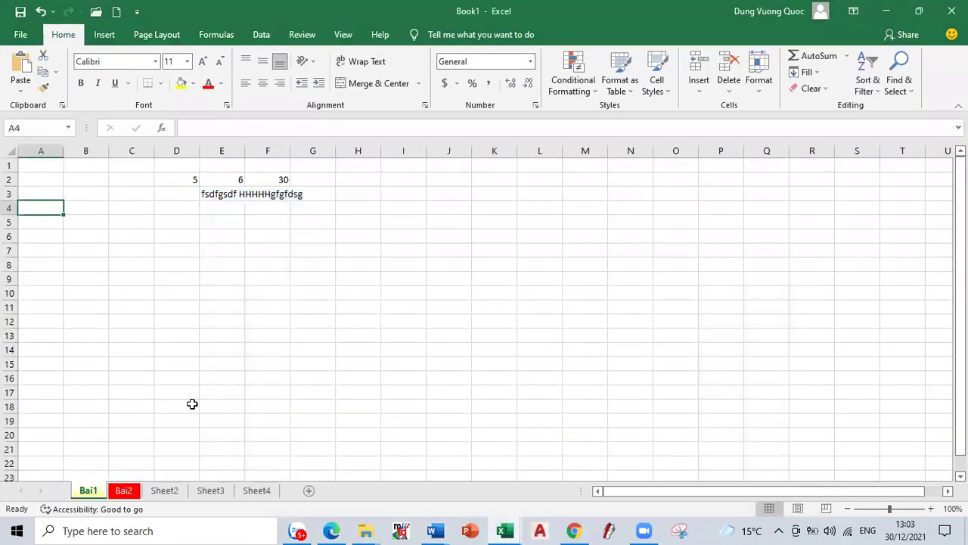
text(Ban)
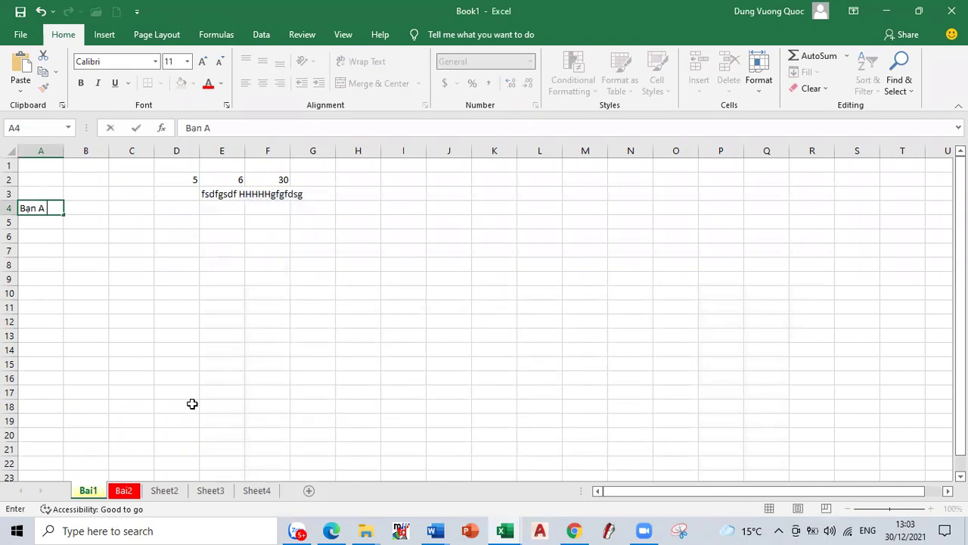
text(nga)
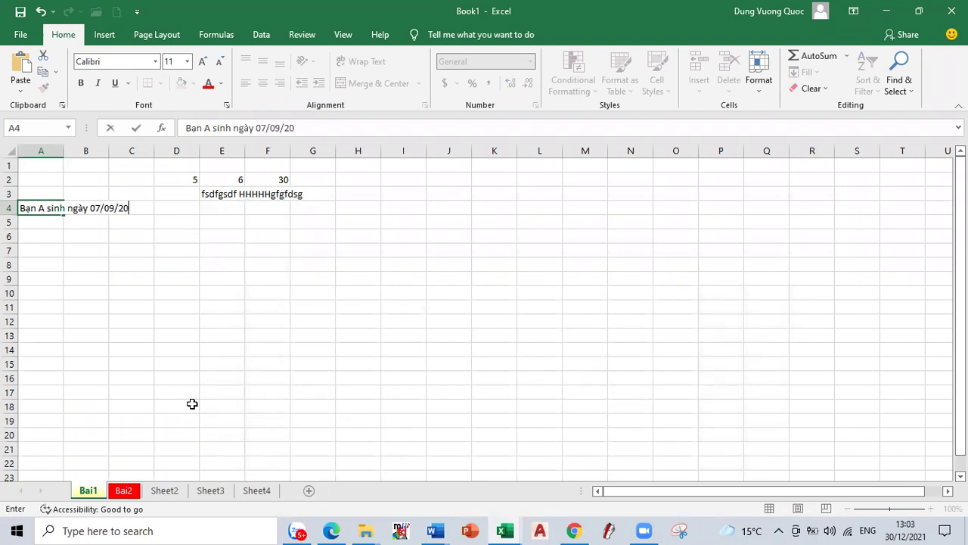
key(Tab)
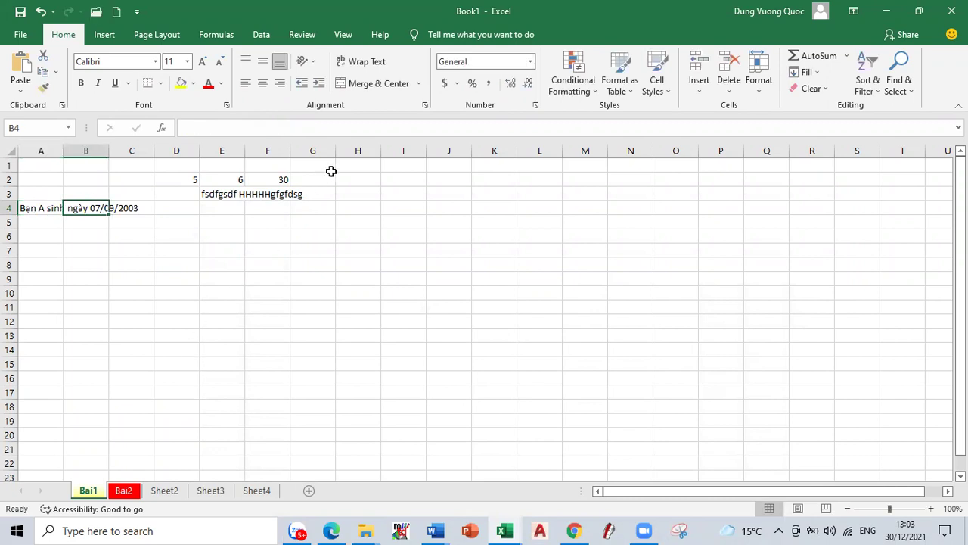
Step: Widen column H to 14.14 and select cell H4
drag(379, 152, 410, 151)
click(356, 206)
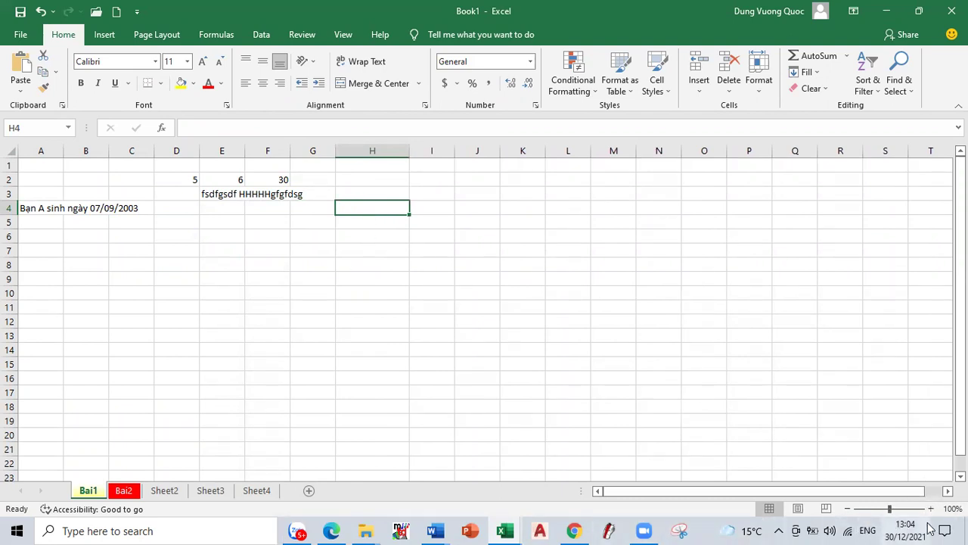
mouse_move(916, 524)
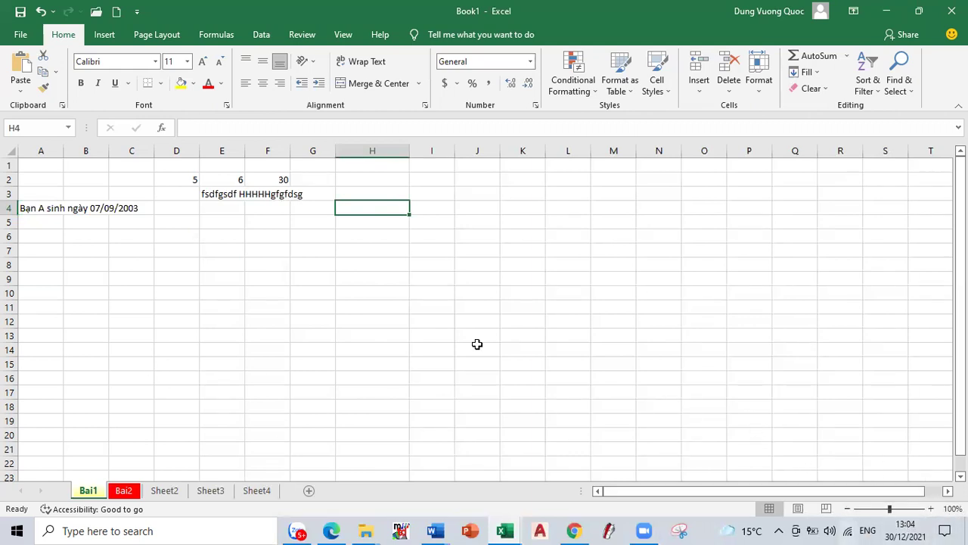
Step: Open Control Panel through a Windows search for 'con'
click(17, 530)
text(con)
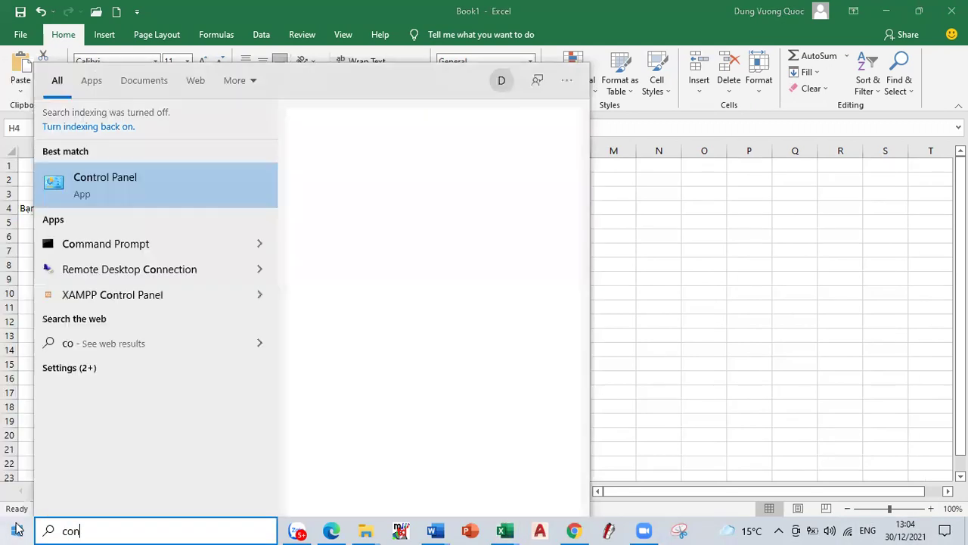
key(Escape)
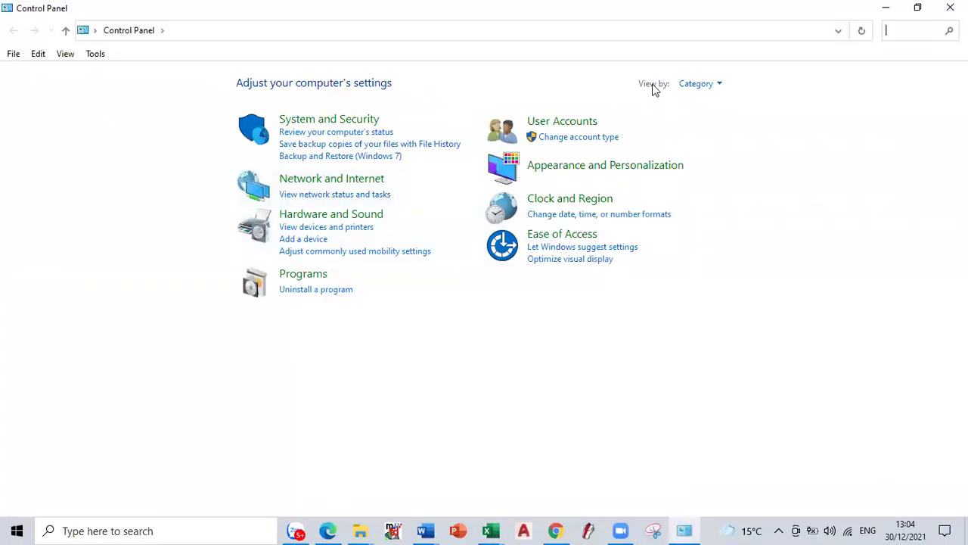
Step: Switch View by to Large icons, Small icons, back to Category, then open Region settings
click(720, 83)
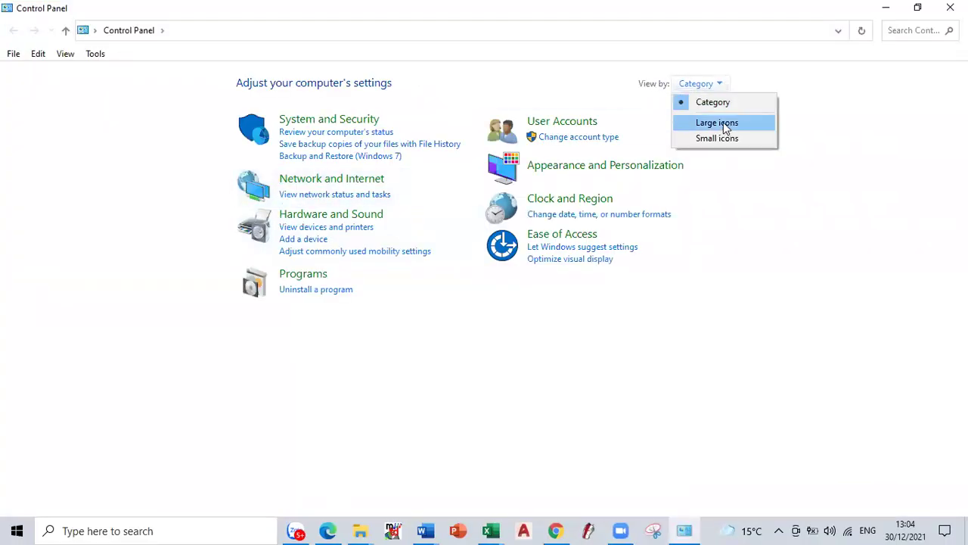
click(723, 122)
click(880, 84)
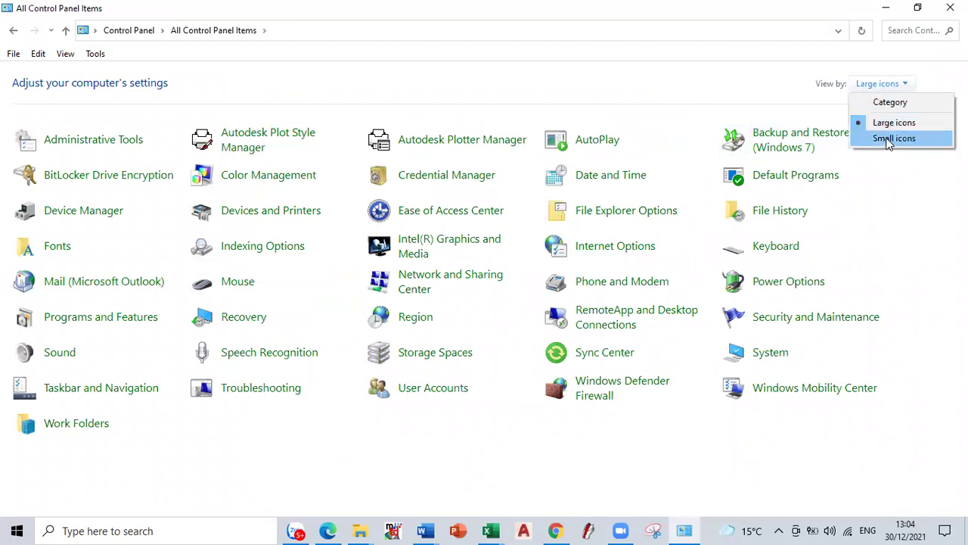
click(889, 139)
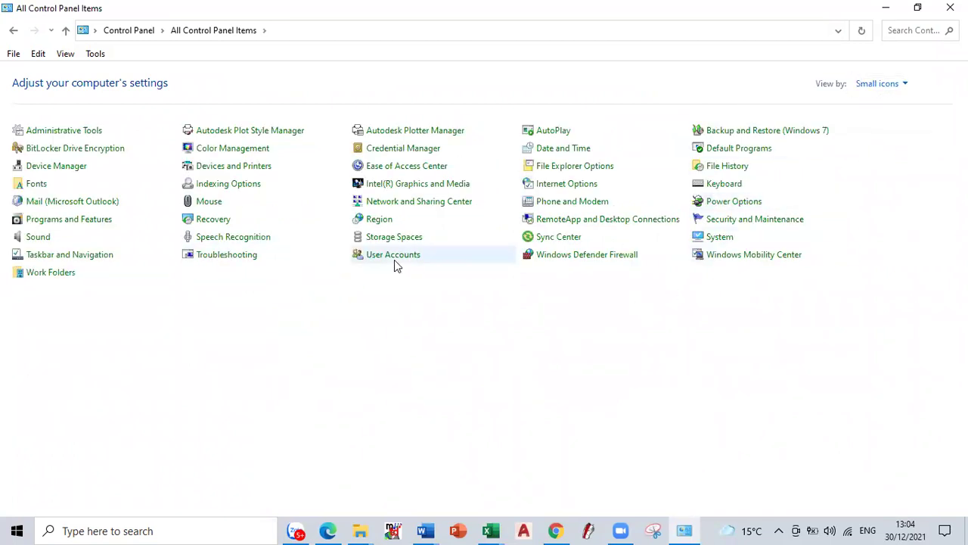
click(879, 83)
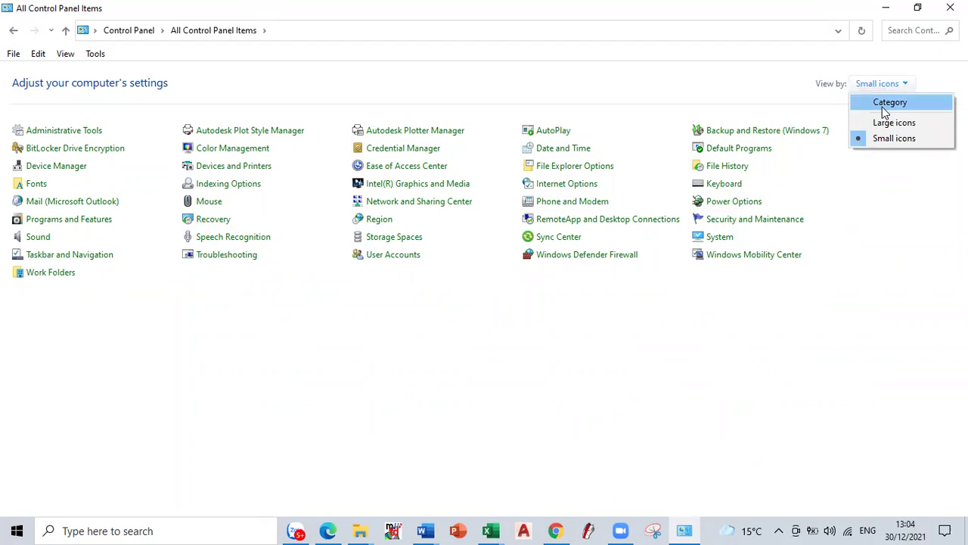
click(891, 105)
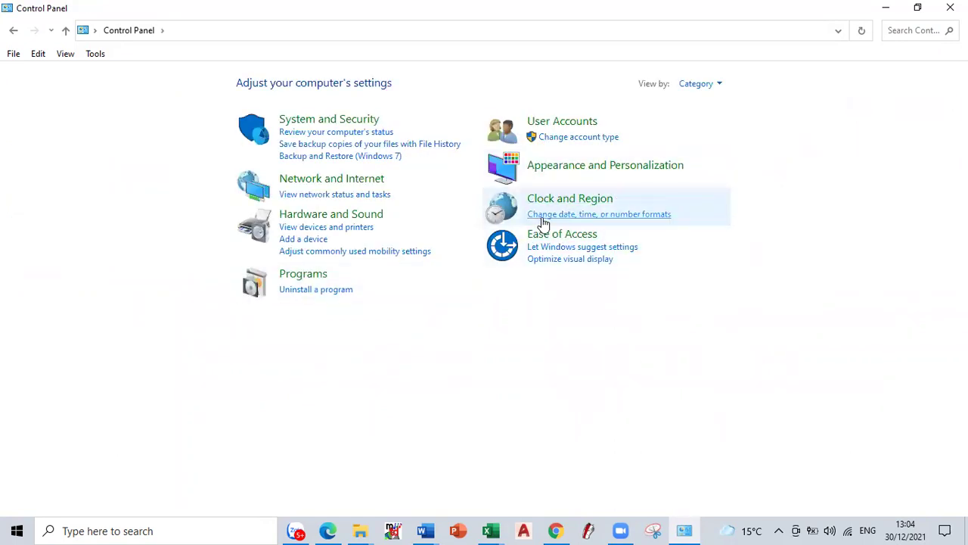
click(631, 216)
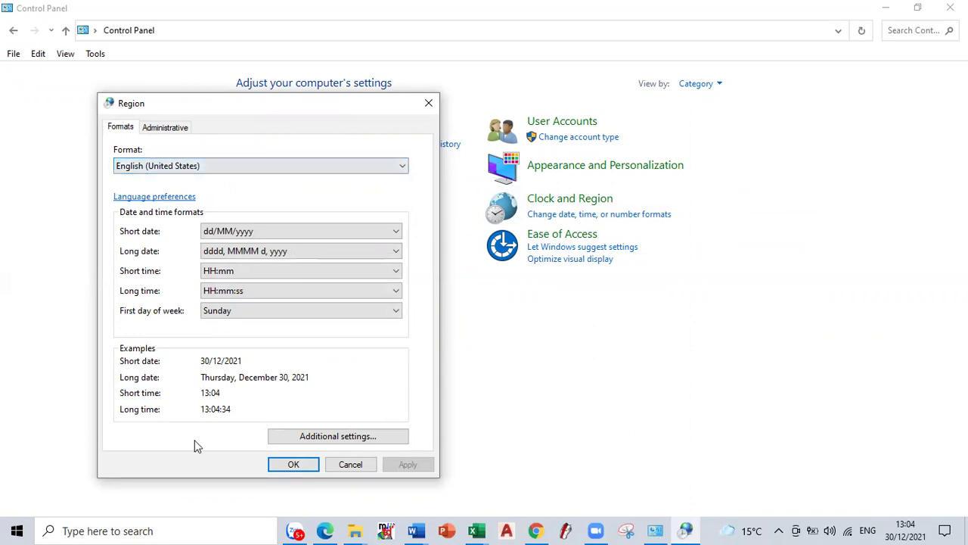
Step: Open the Customize Format number settings, then bring the Word lesson notes to the front
click(333, 436)
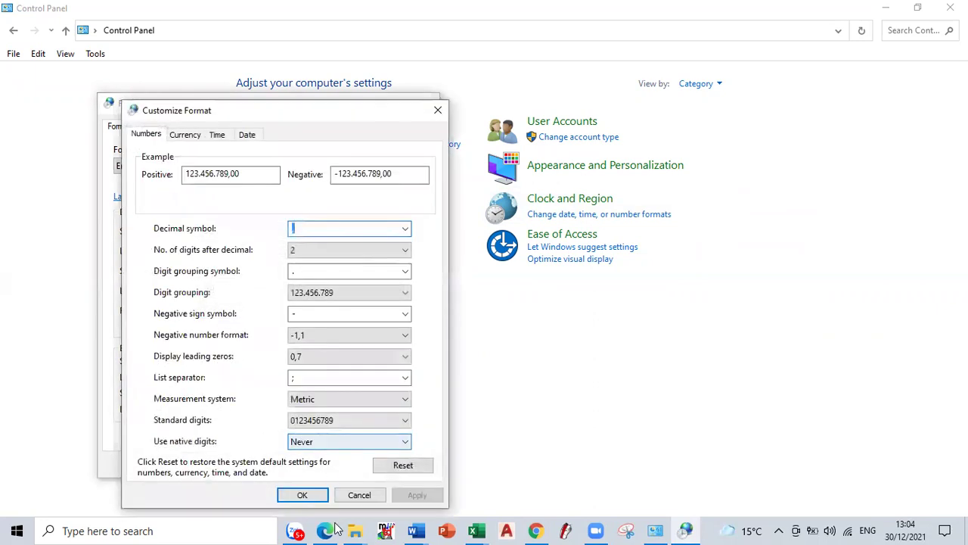
click(416, 530)
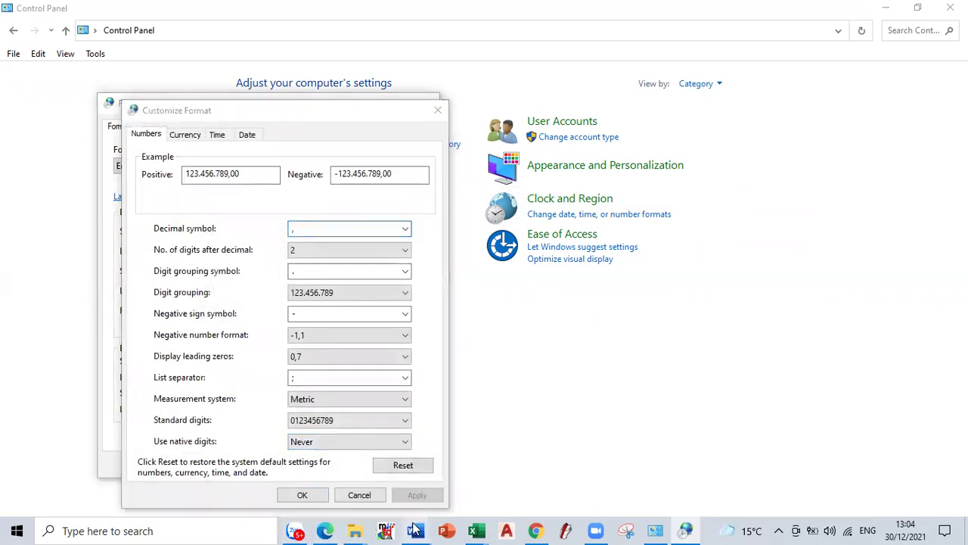
click(151, 424)
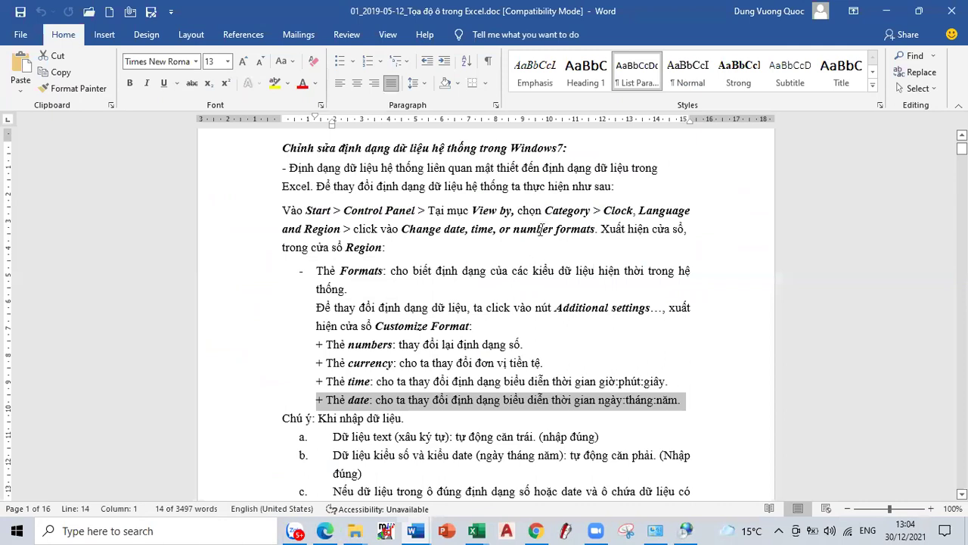
Step: Select the Control Panel instructions in the Word notes, from Start onward
mouse_move(334, 210)
mouse_down()
mouse_move(647, 289)
mouse_move(659, 307)
mouse_up()
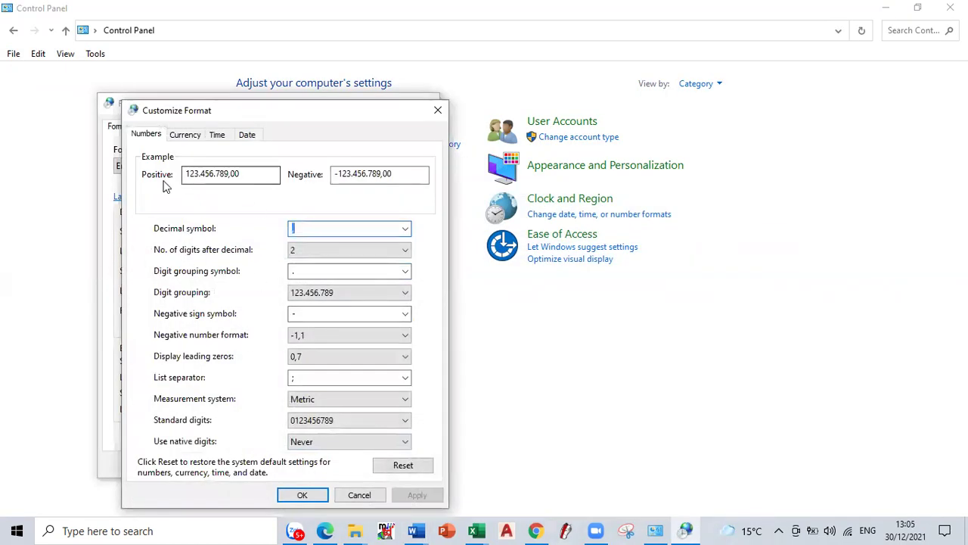
click(306, 228)
double_click(317, 228)
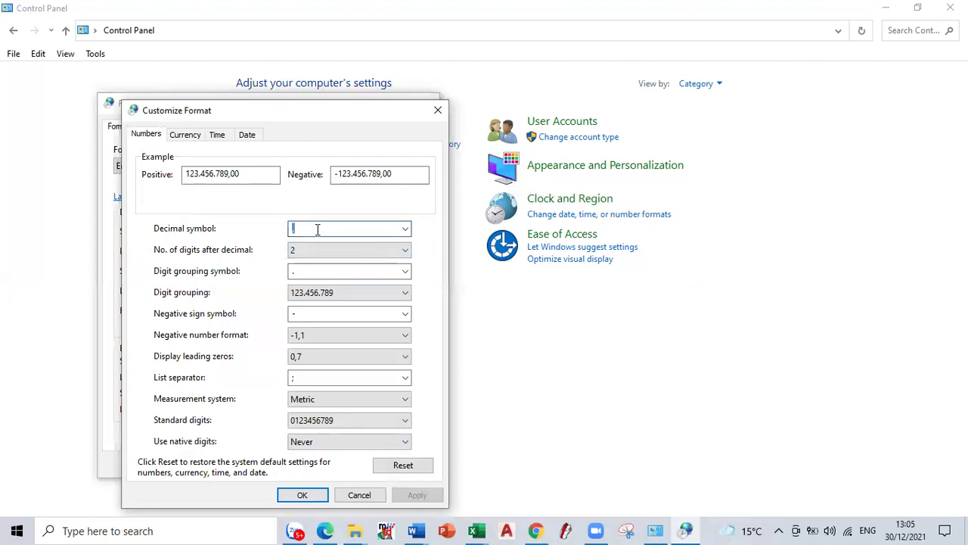
click(232, 176)
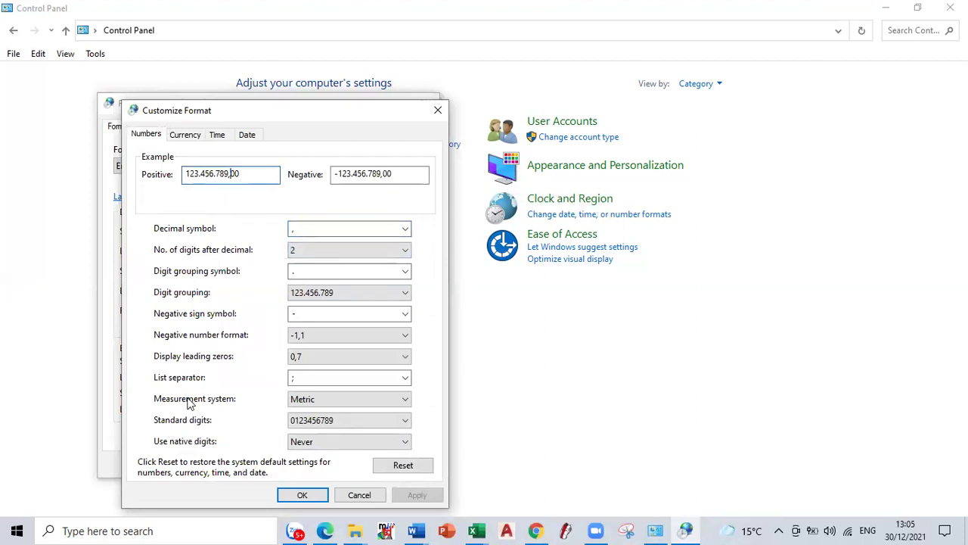
double_click(296, 272)
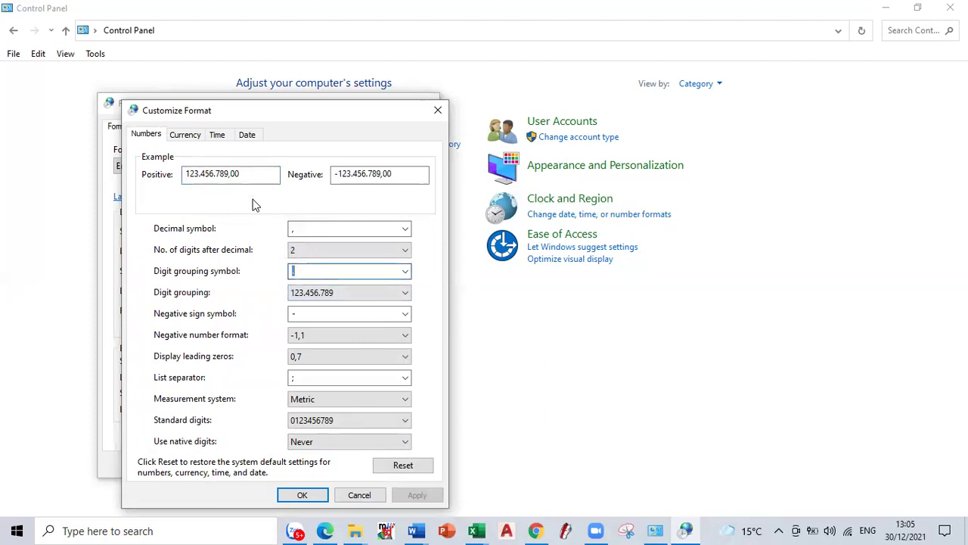
click(215, 175)
click(199, 175)
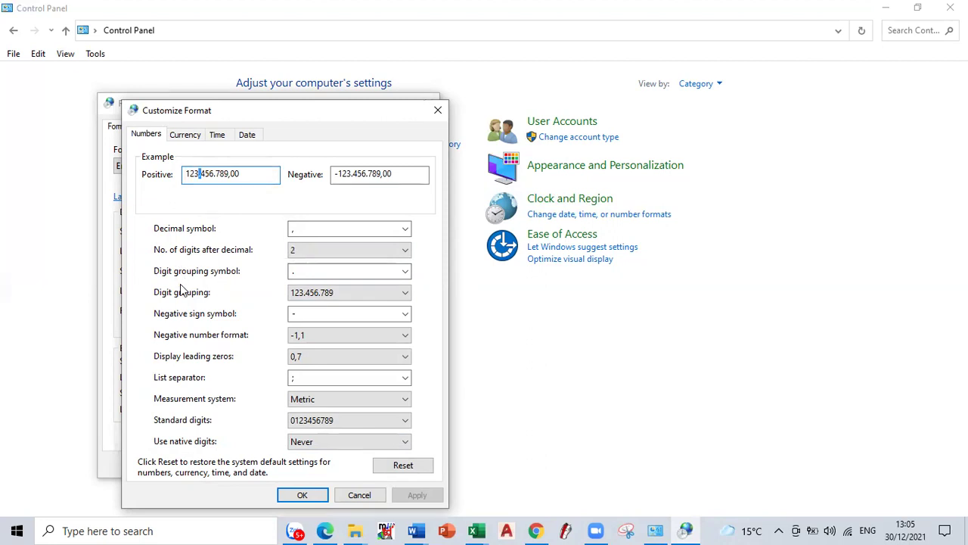
click(313, 379)
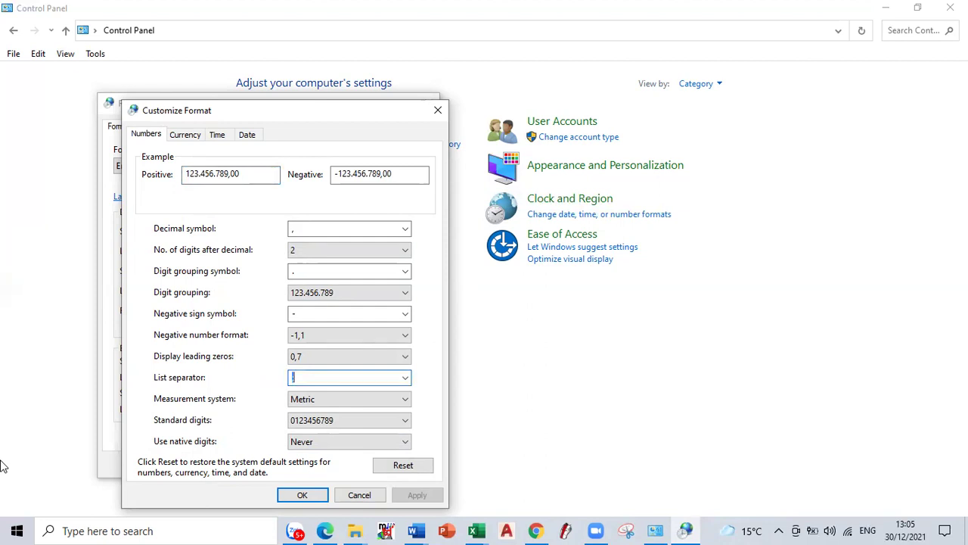
click(305, 227)
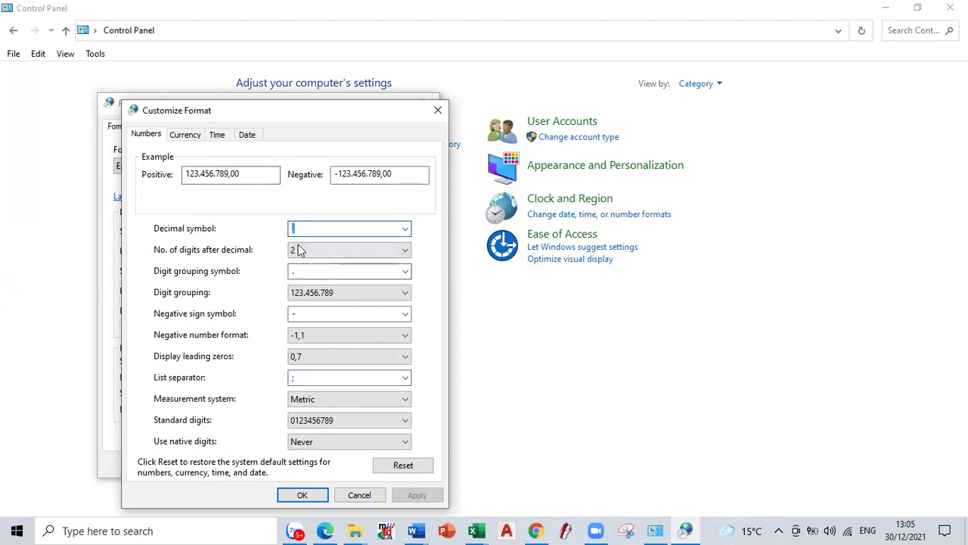
click(299, 272)
click(295, 378)
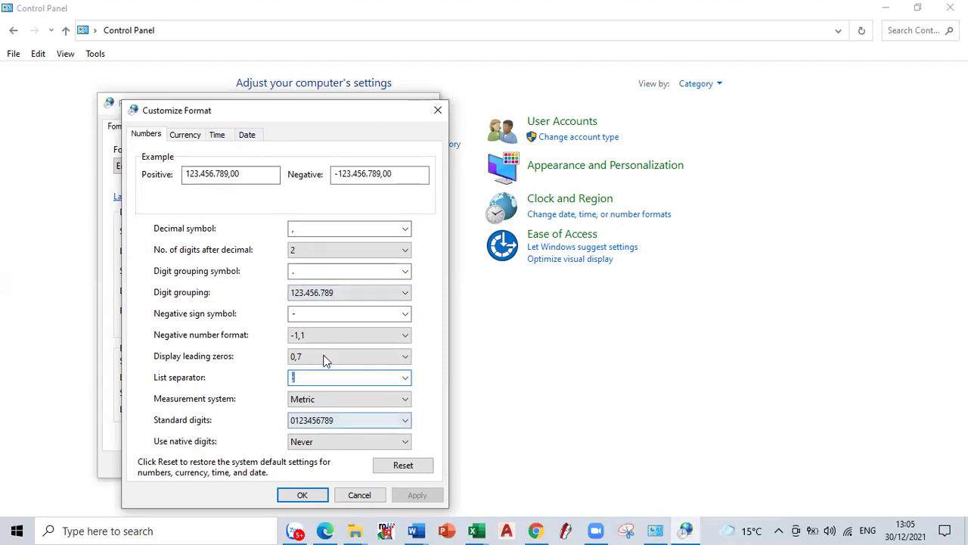
click(249, 136)
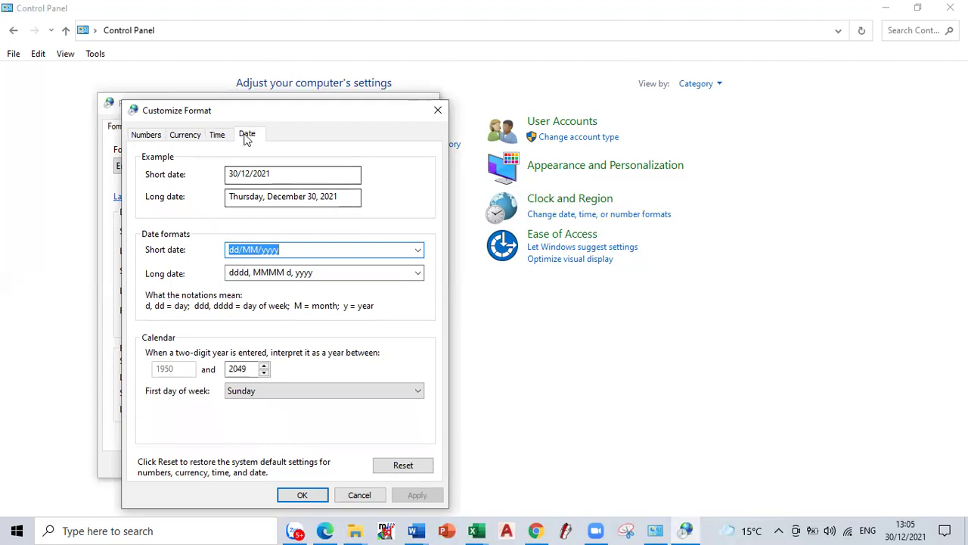
Step: Set the Windows short date format to mm/dd/yyyy, apply it, and return to Excel
text(mm)
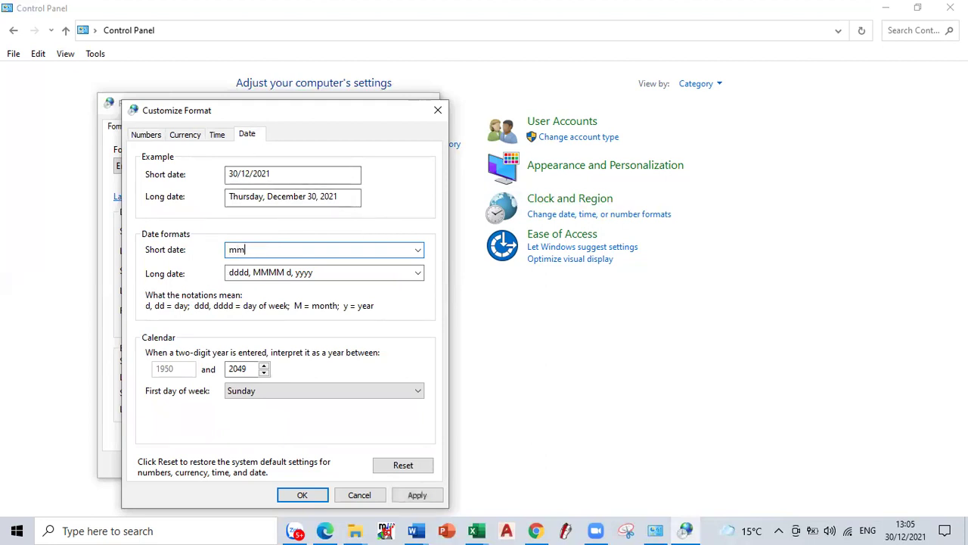
text(/dd/yyyy)
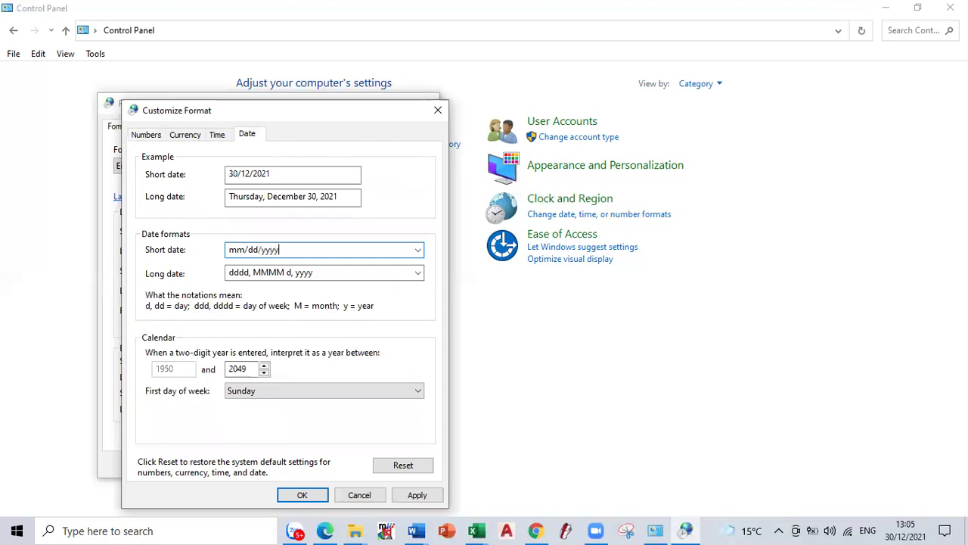
click(304, 495)
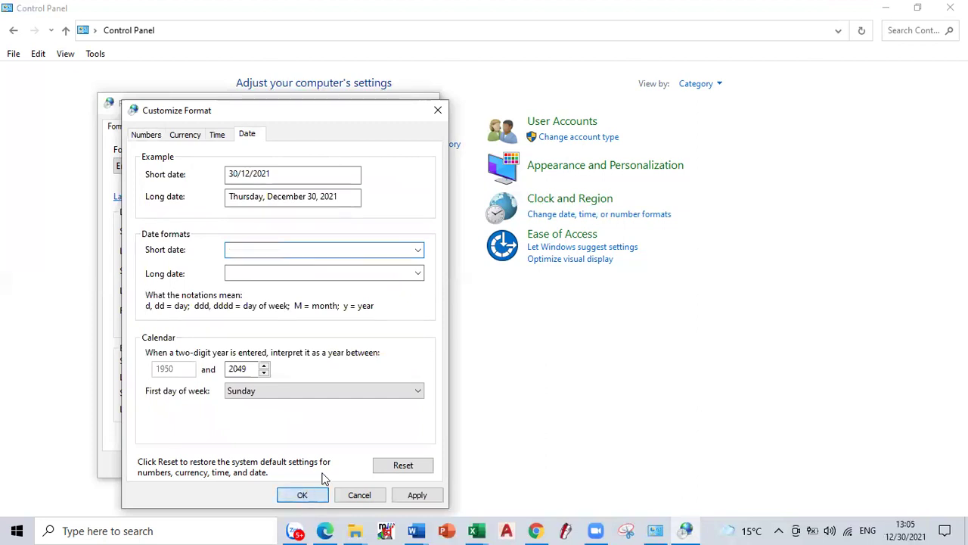
click(295, 464)
click(475, 530)
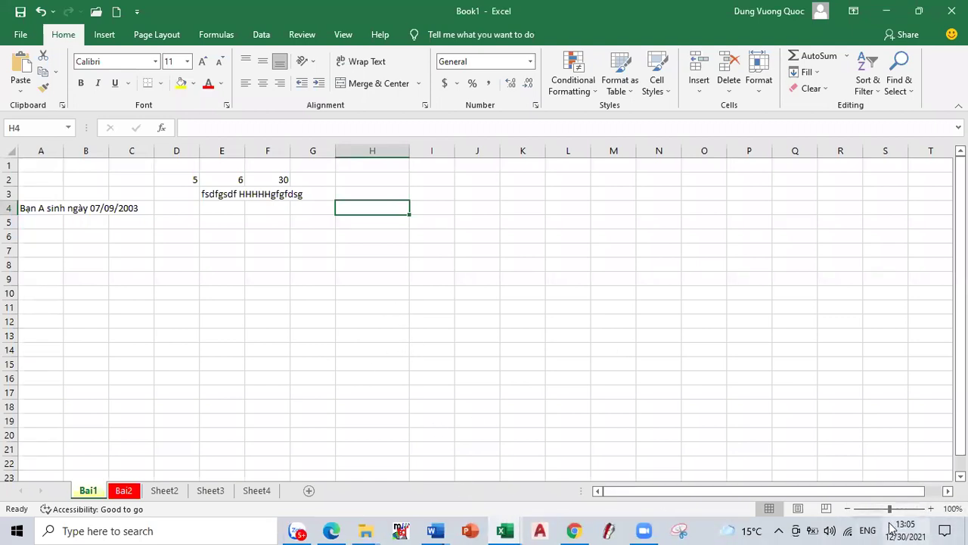
Step: Enter 07/09/2003 in H4 and a Vietnamese wrong-date-format note in I4
mouse_move(889, 528)
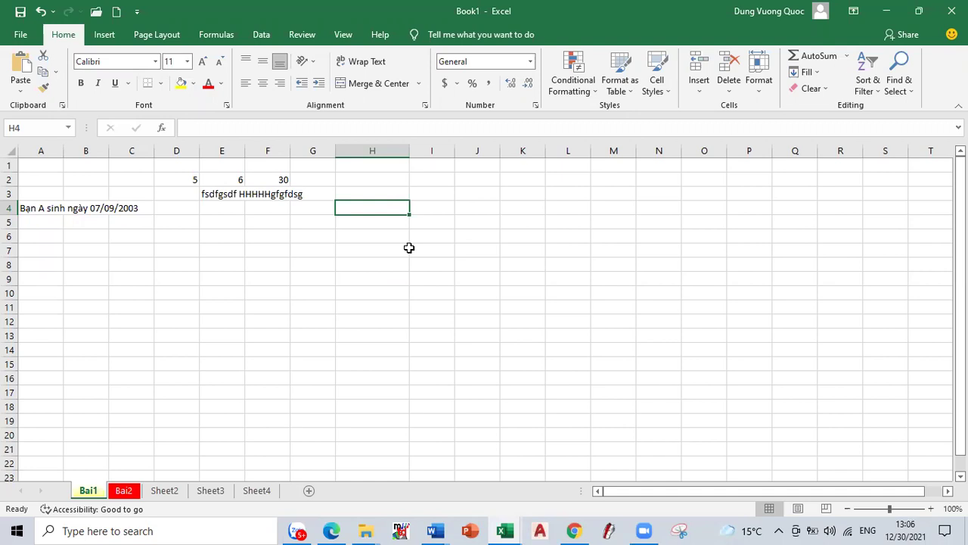
text(0)
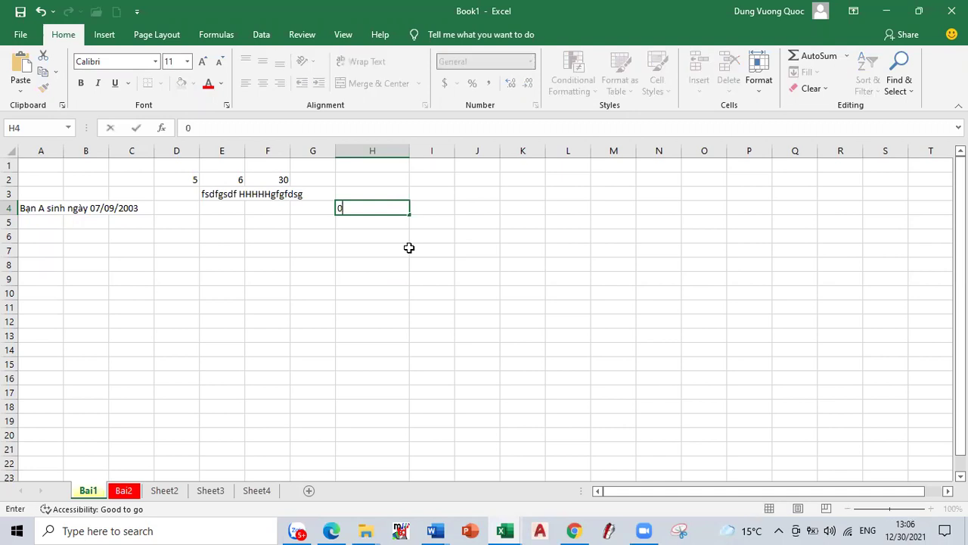
text(9/2003)
key(Tab)
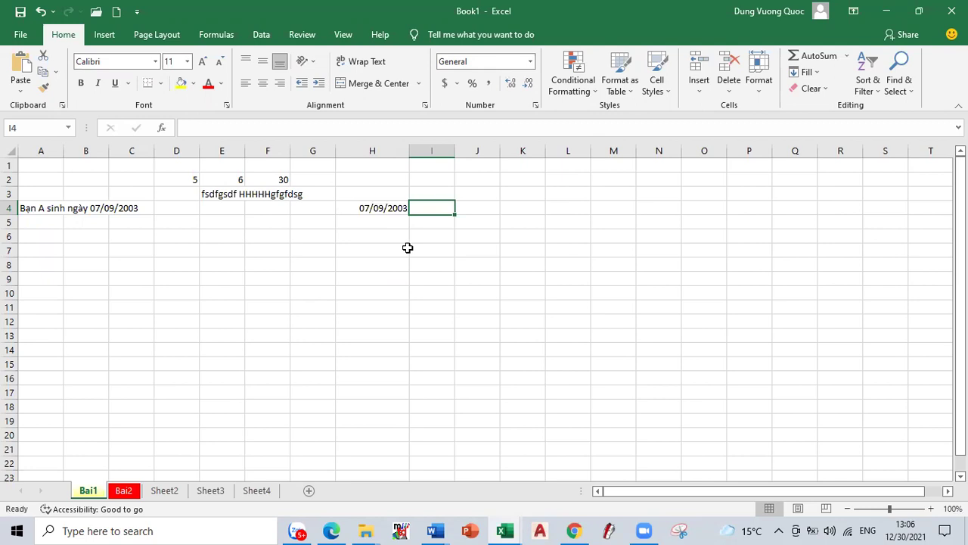
text(Nh)
text(sai định da)
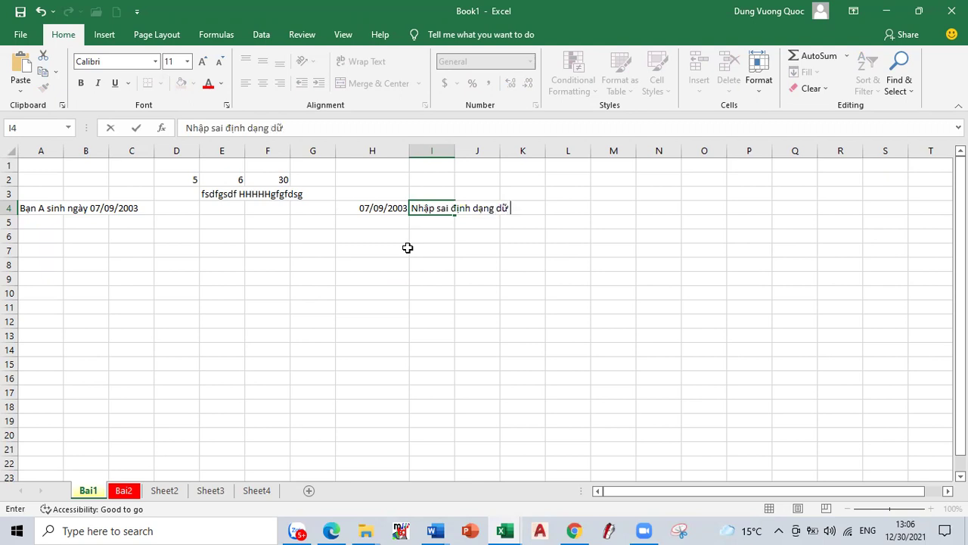
text(êu)
text(iểu)
text(te)
text(gày)
text(háng năm)
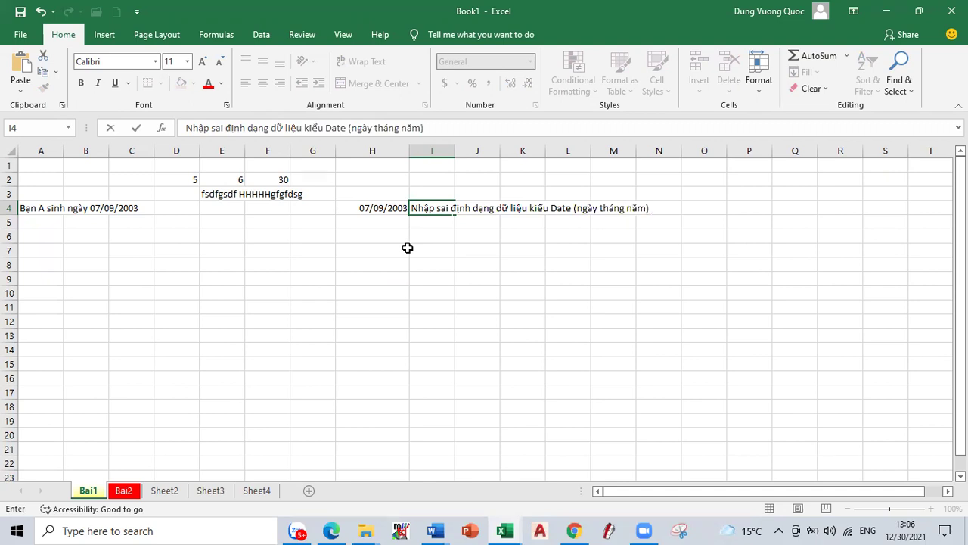
text(ên hê)
text(ệ thông)
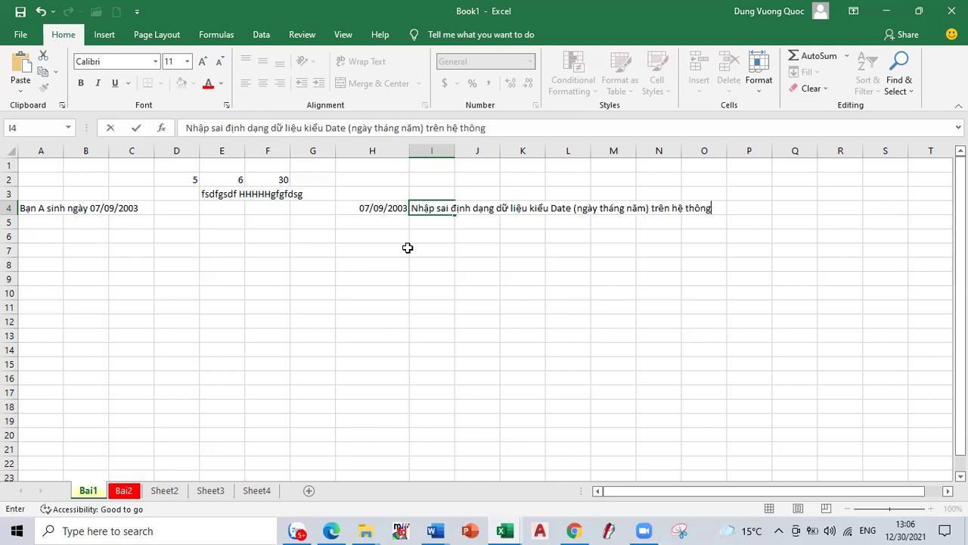
text(máy tính)
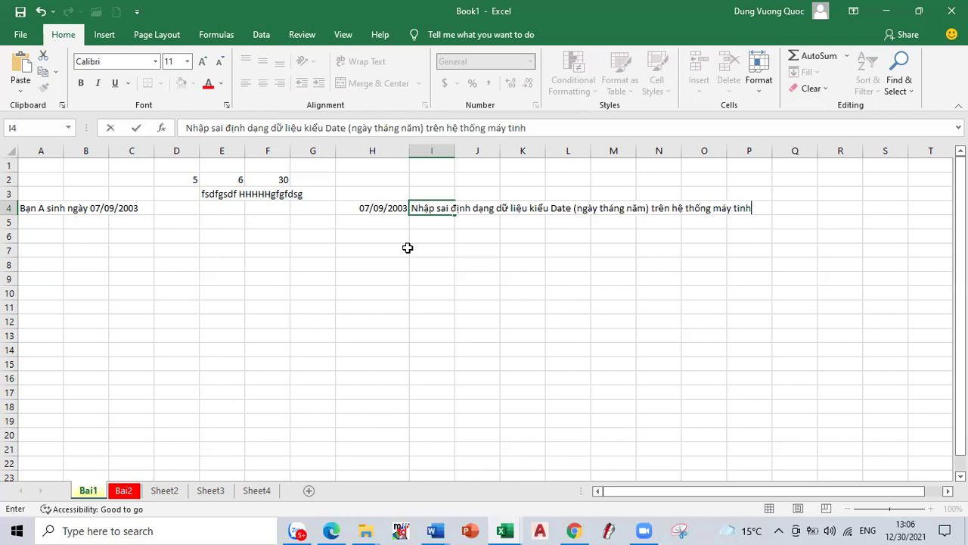
key(Return)
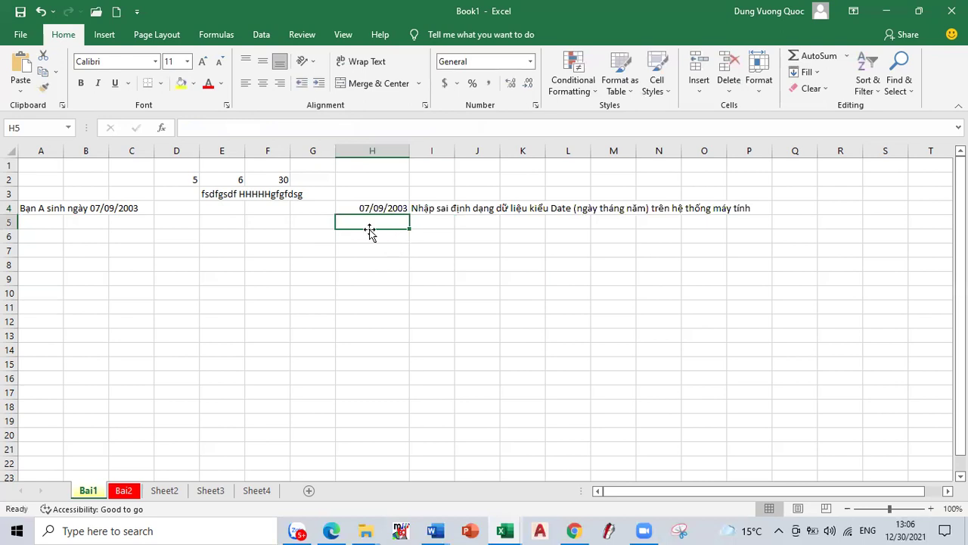
Step: Enter 09/07/2003 in H5 and copy I4's note into I5, changing 'sai' to 'đúng'
text(09/07/)
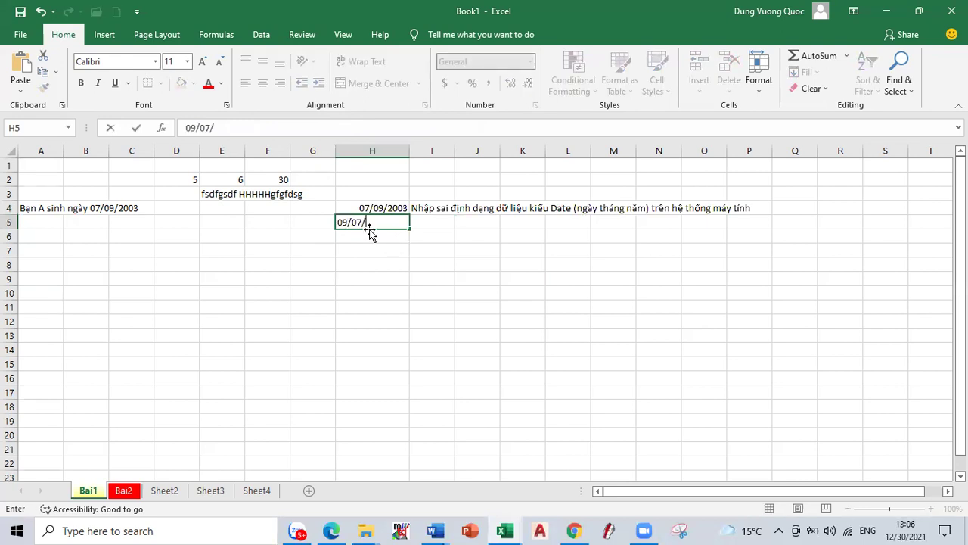
text(3)
key(Tab)
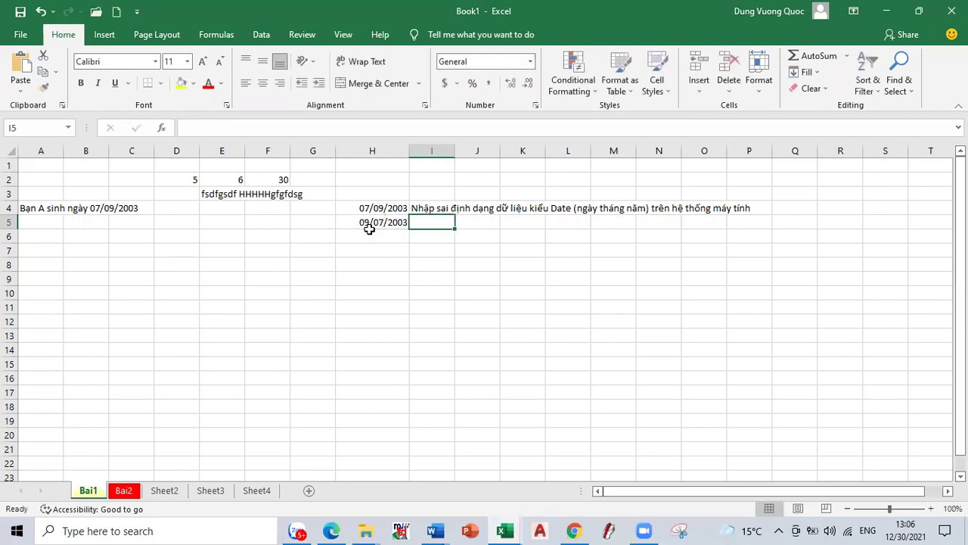
click(432, 209)
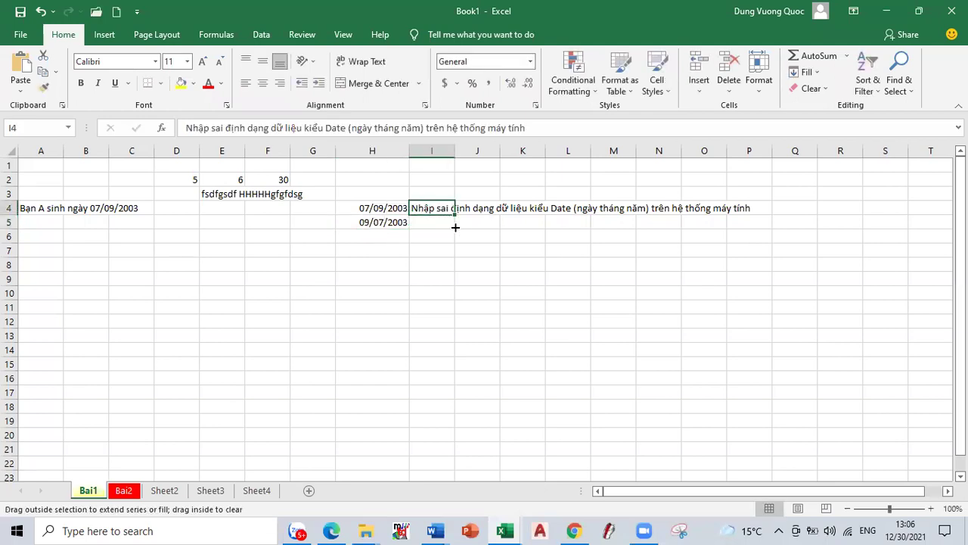
drag(455, 227, 454, 232)
click(435, 223)
double_click(443, 223)
key(BackSpace)
key(BackSpace)
key(BackSpace)
key(BackSpace)
text(dung)
text(d)
key(Return)
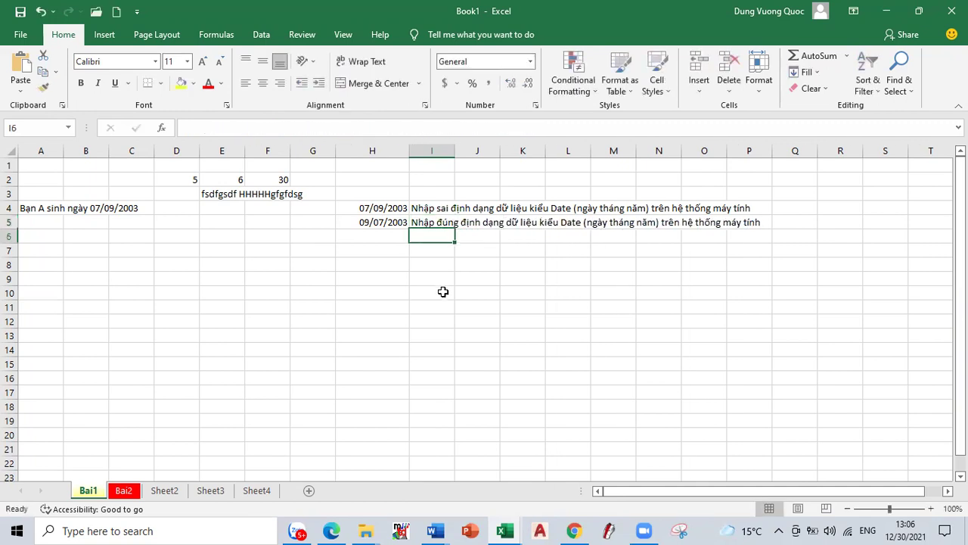
Step: Enter 25/07/3003 in H7 and the date 07/25/2003 in H8, then check H8's format
click(354, 249)
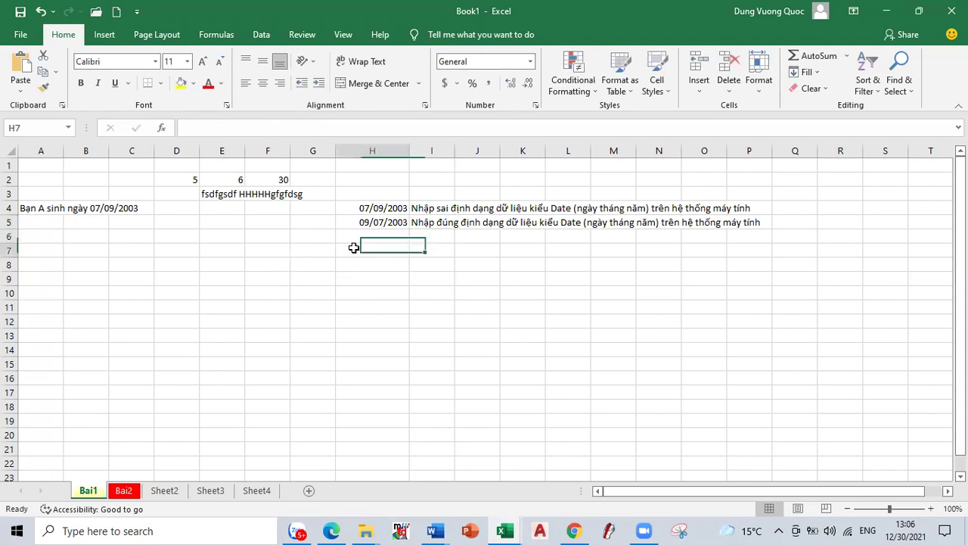
text(25/07/0)
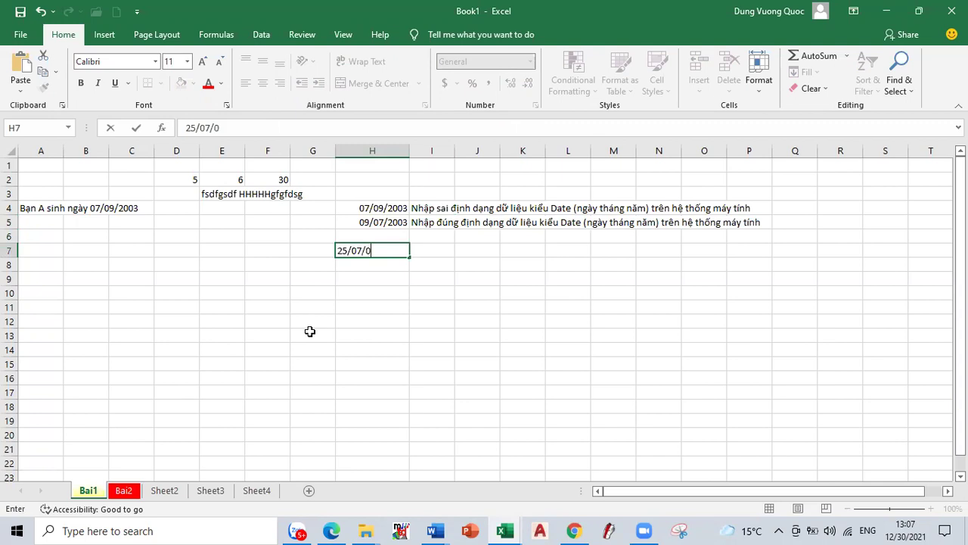
key(BackSpace)
text(3003)
key(Tab)
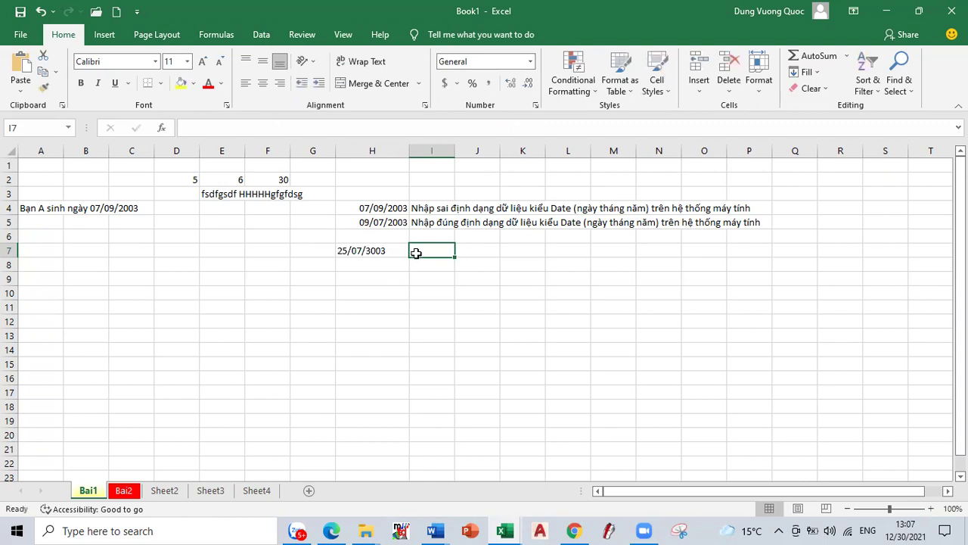
click(371, 270)
text(07/25/2003)
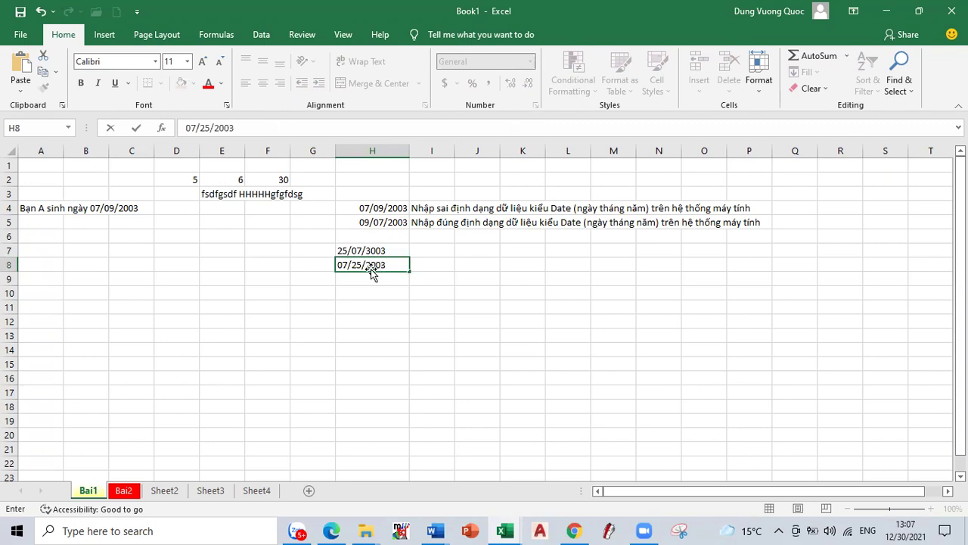
key(Return)
click(375, 265)
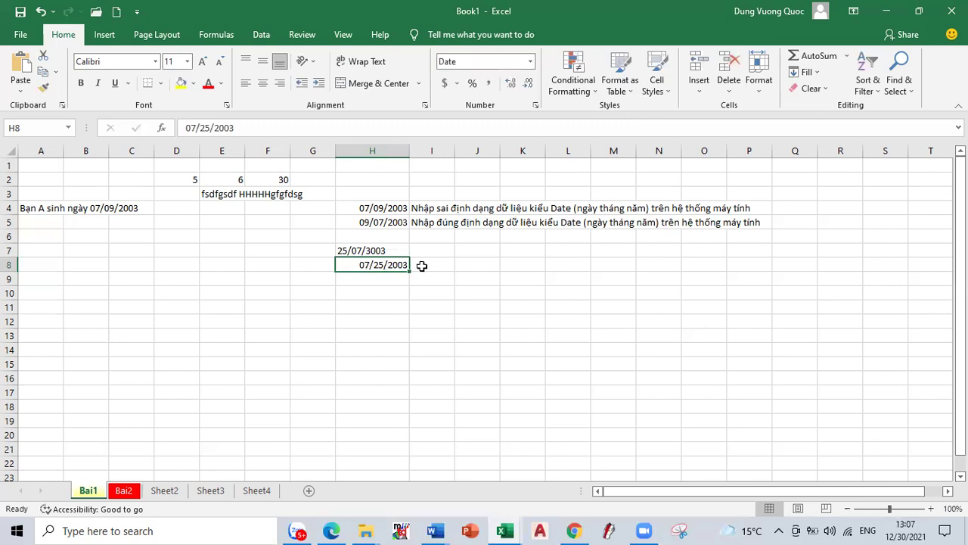
click(358, 295)
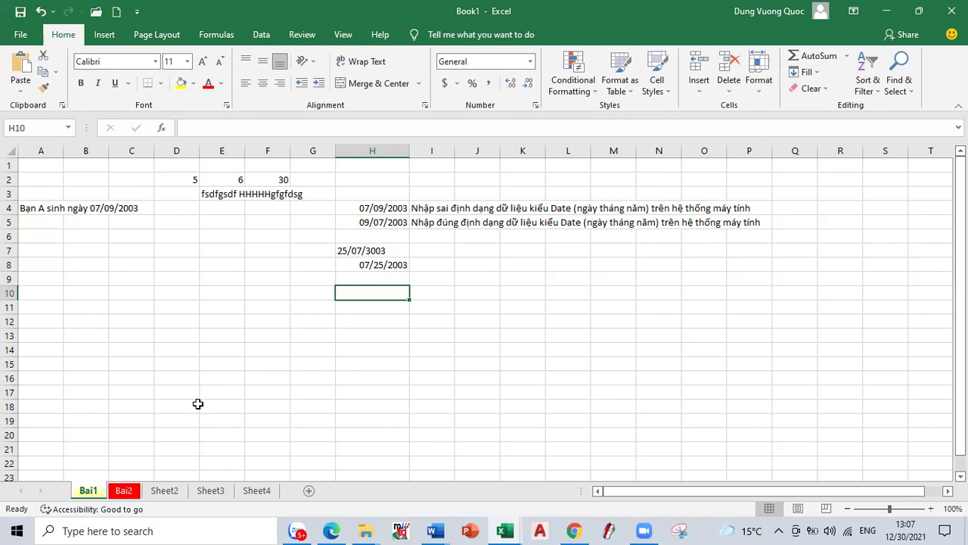
Step: Enter 123456,78 in H10 and 123456.78 in H11, then compare them with H7
text(123456)
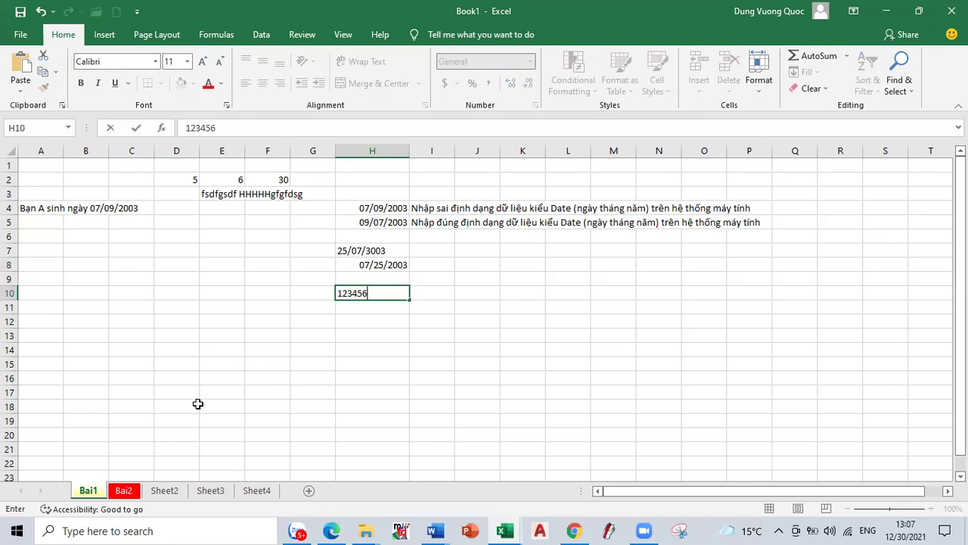
text(,78)
key(Return)
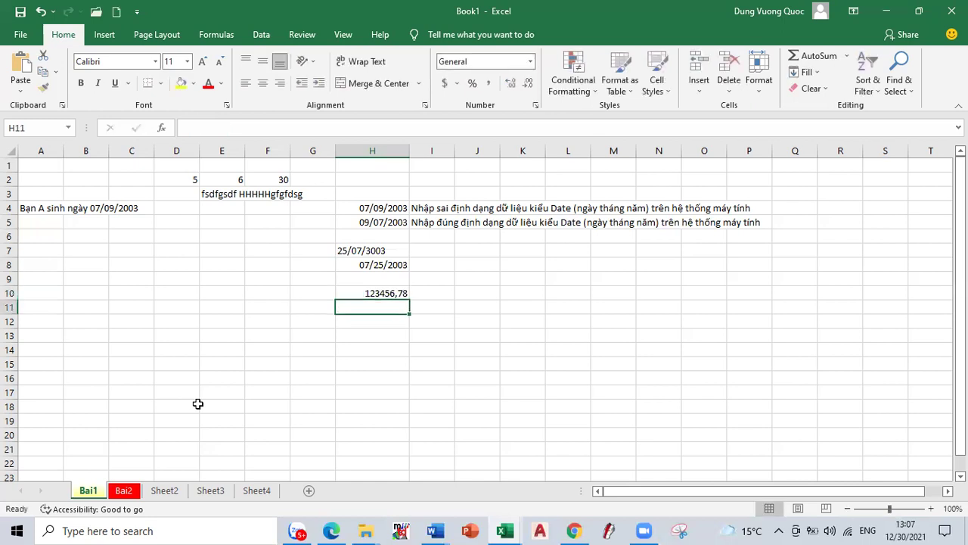
text(123456.78)
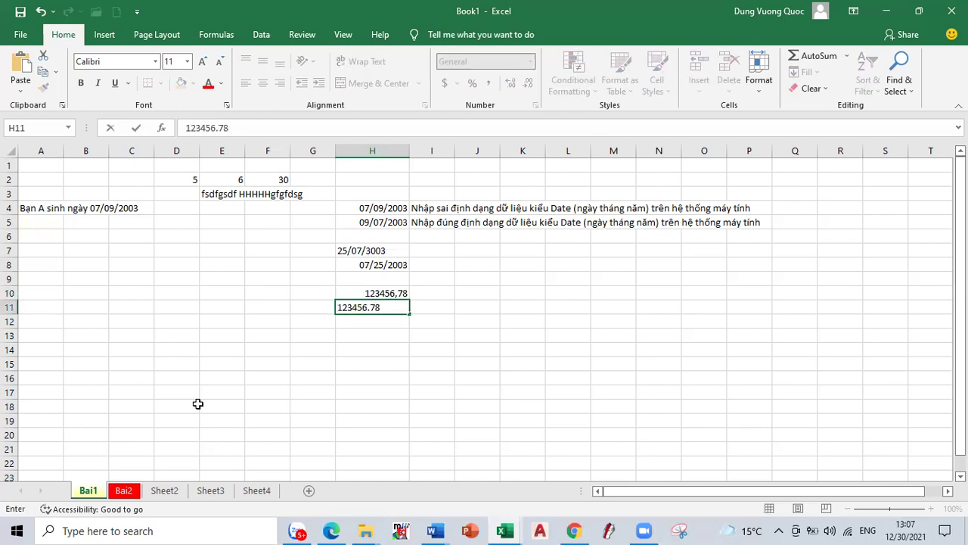
key(Return)
click(368, 248)
click(368, 306)
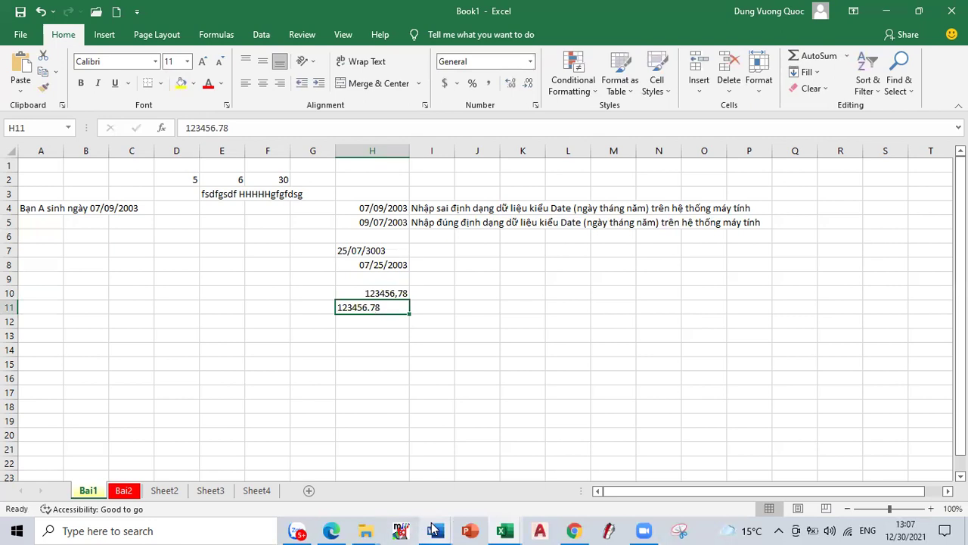
Step: Bring the Word lesson document forward, then minimize it to get back to Excel
mouse_move(434, 530)
click(145, 473)
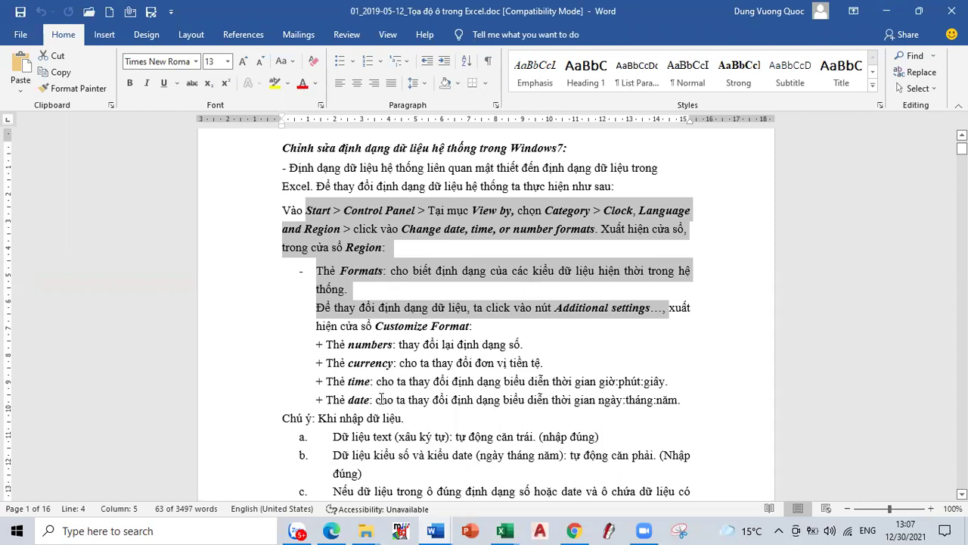
click(887, 10)
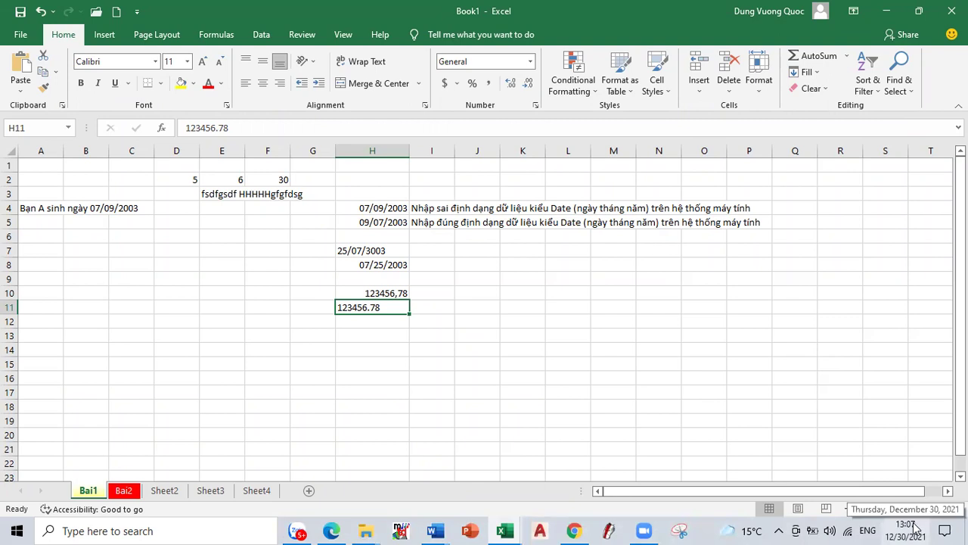
Step: Change the Windows short date format to dd/MM/yyyy in Control Panel's region settings, then close it
click(15, 529)
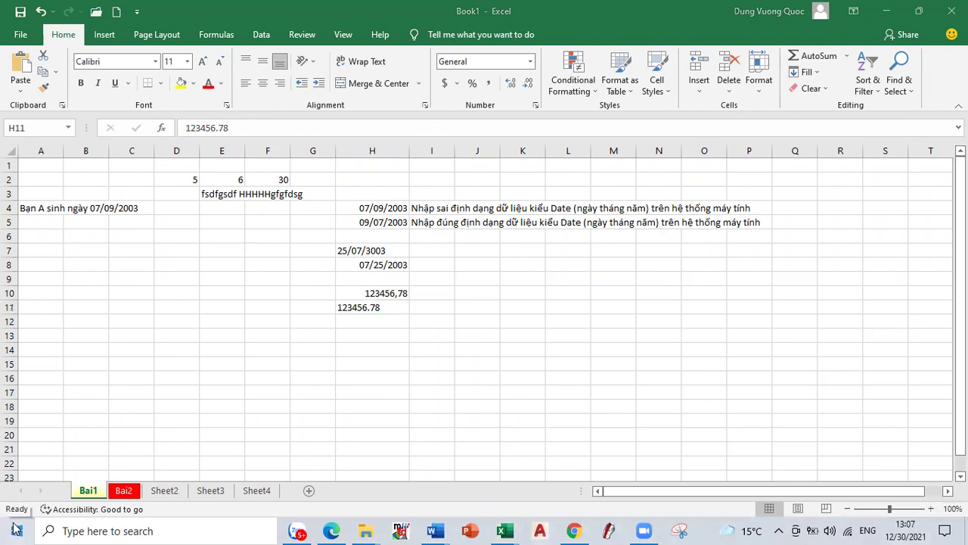
text(con)
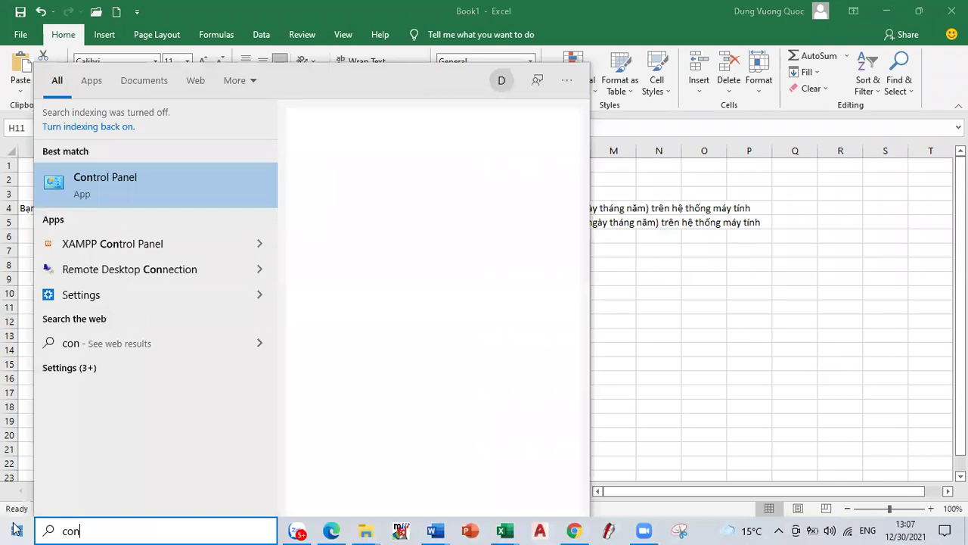
key(Return)
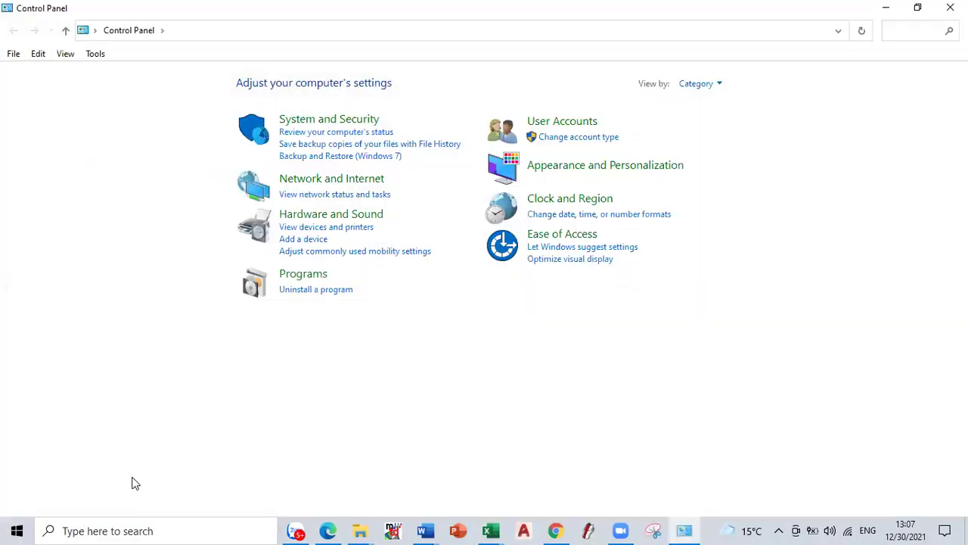
click(587, 215)
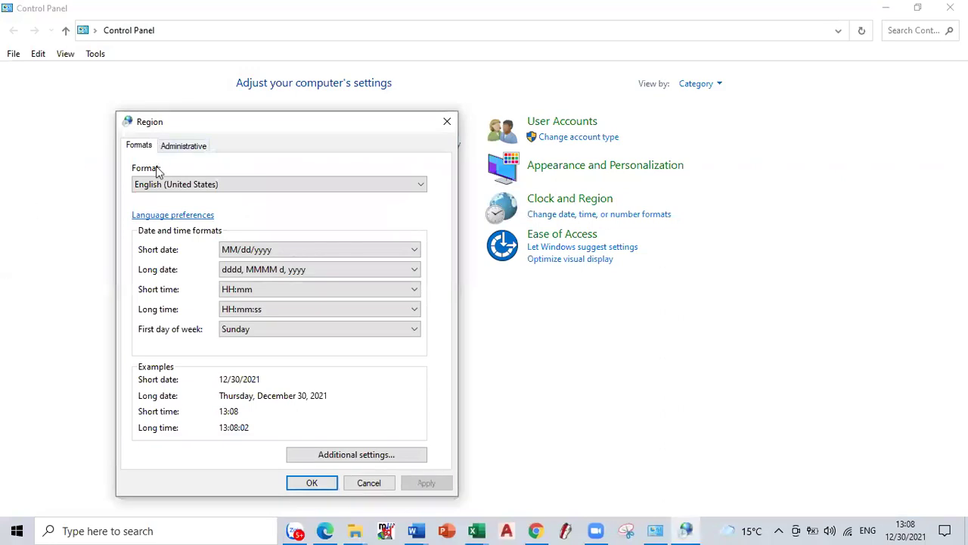
click(335, 455)
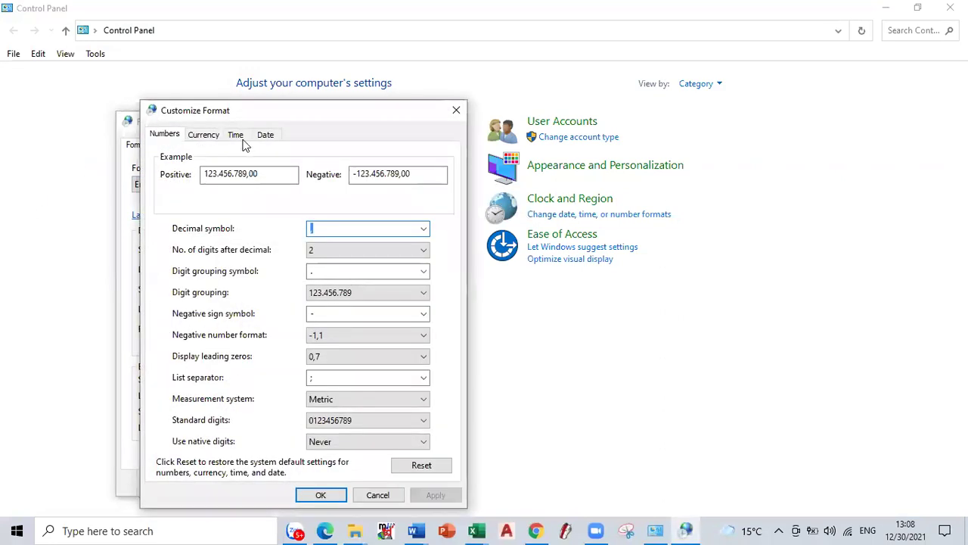
click(266, 139)
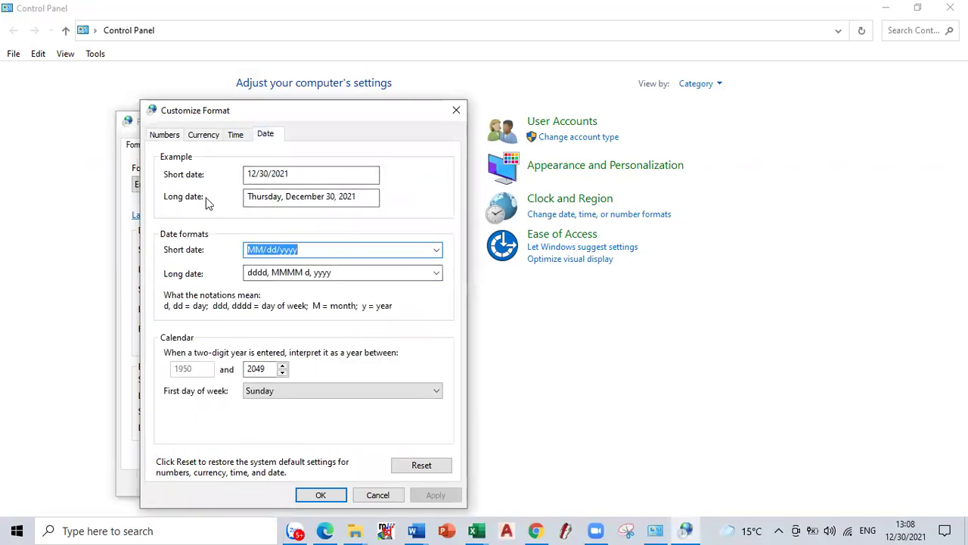
text(dd/mm)
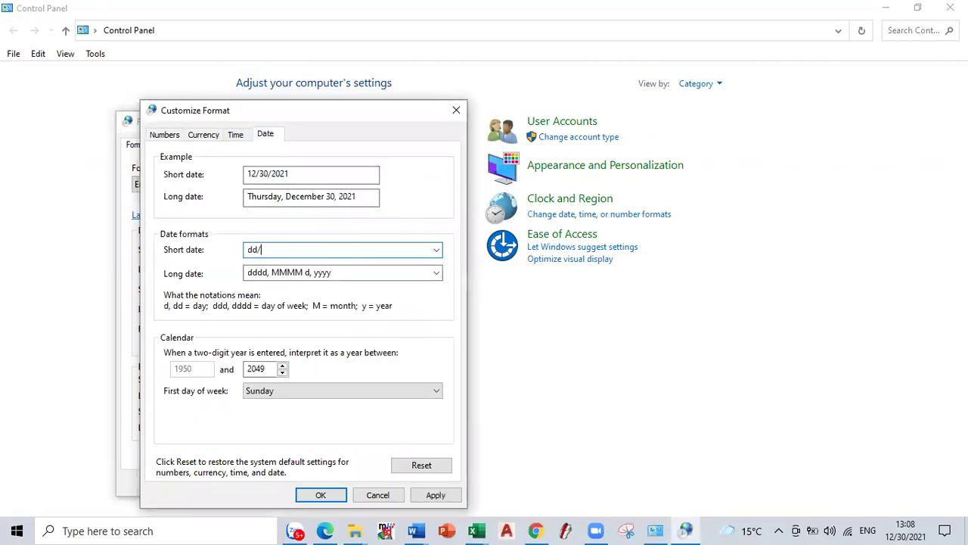
text(/yyyy)
click(313, 493)
click(312, 484)
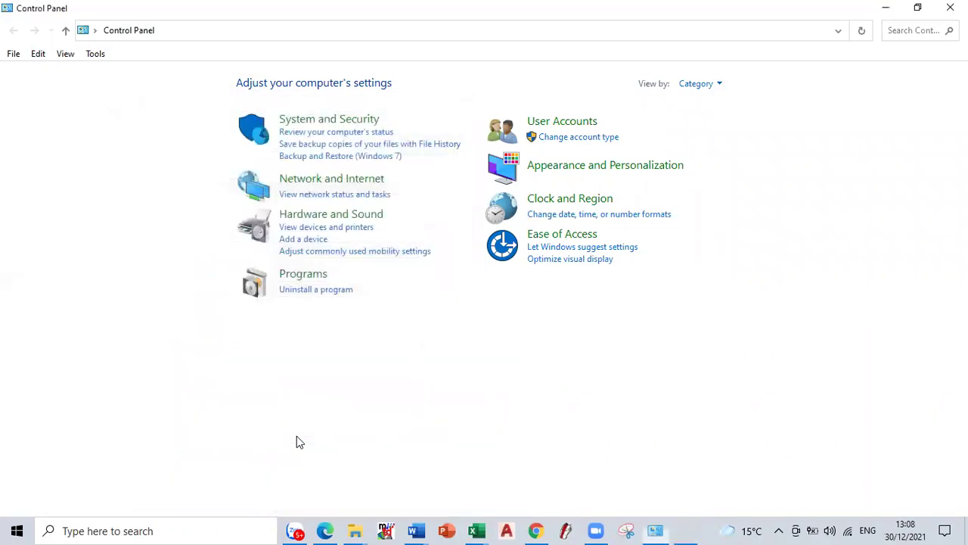
click(950, 7)
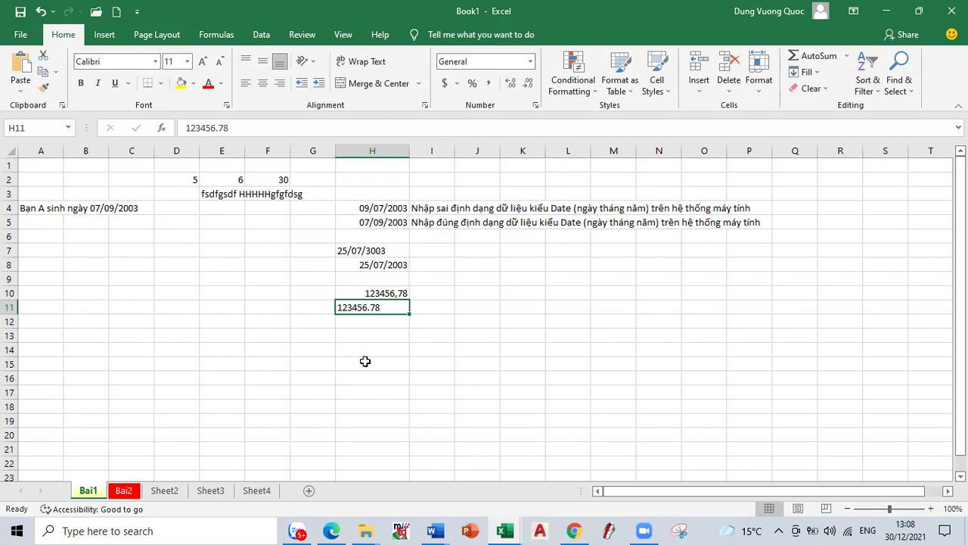
click(370, 208)
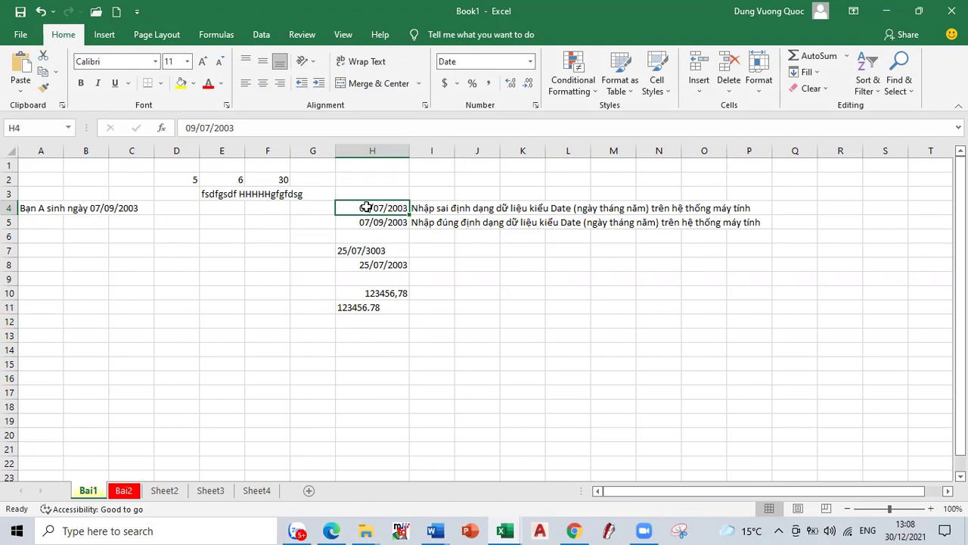
drag(373, 205, 375, 223)
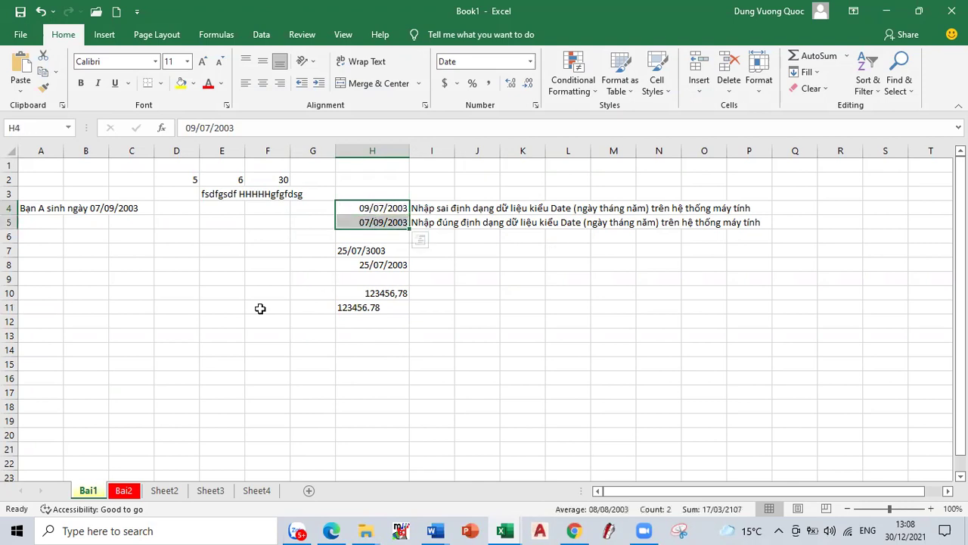
double_click(361, 208)
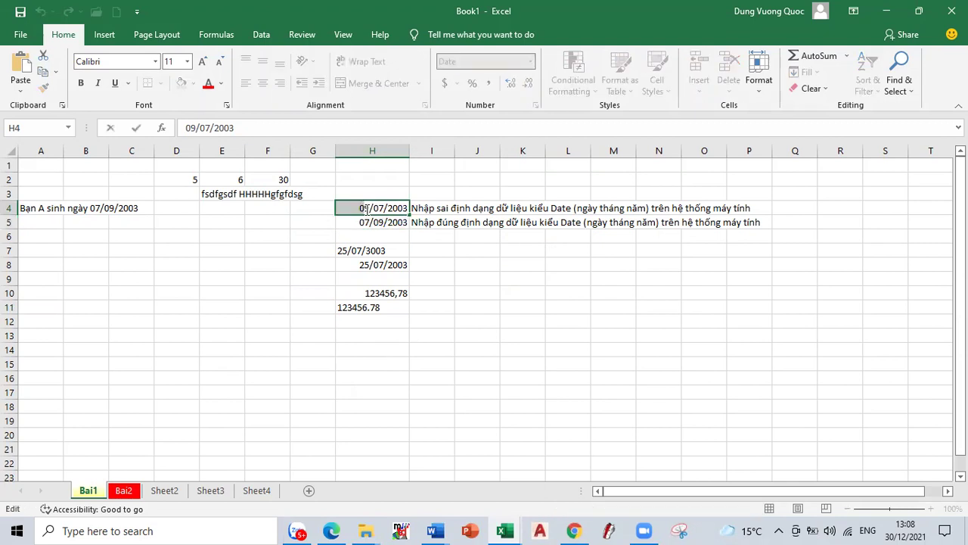
drag(371, 212, 366, 215)
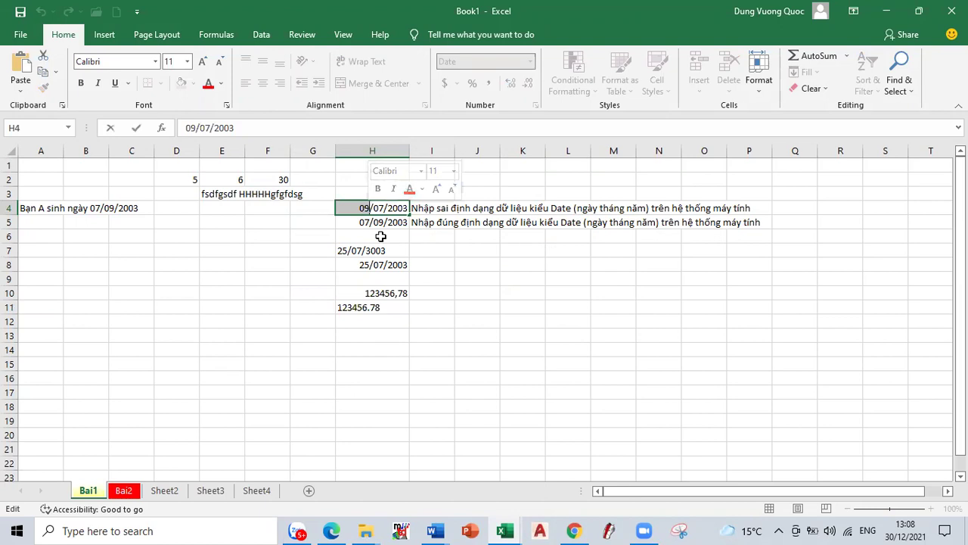
key(Return)
click(386, 206)
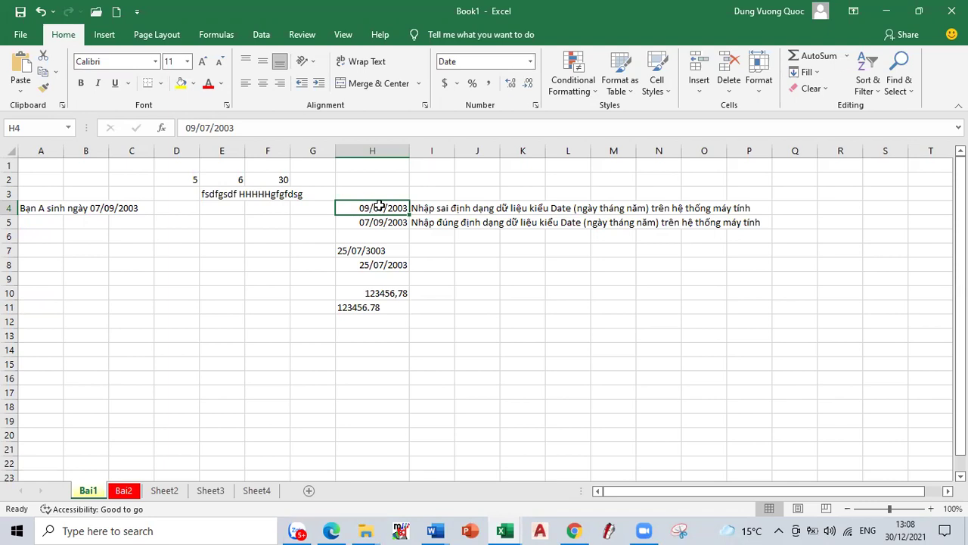
drag(379, 206, 378, 222)
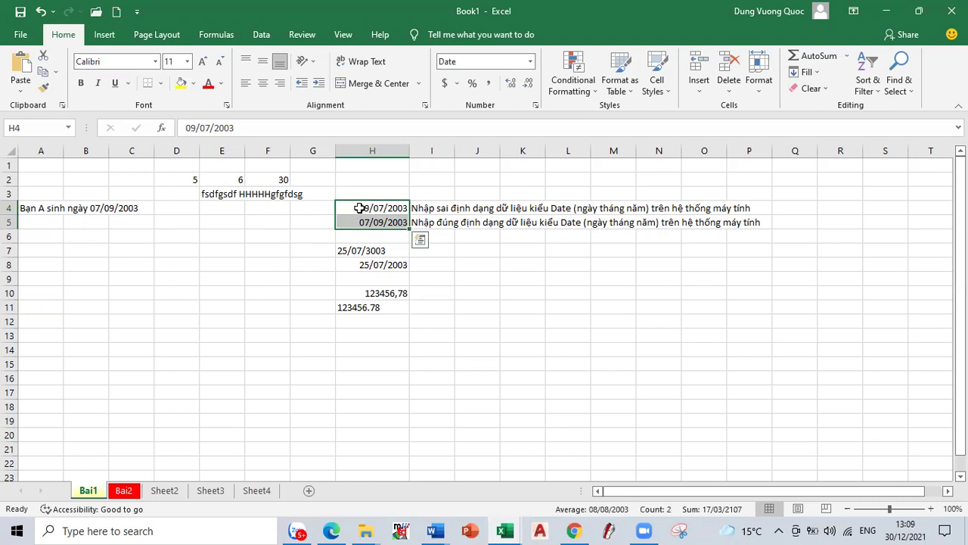
click(360, 208)
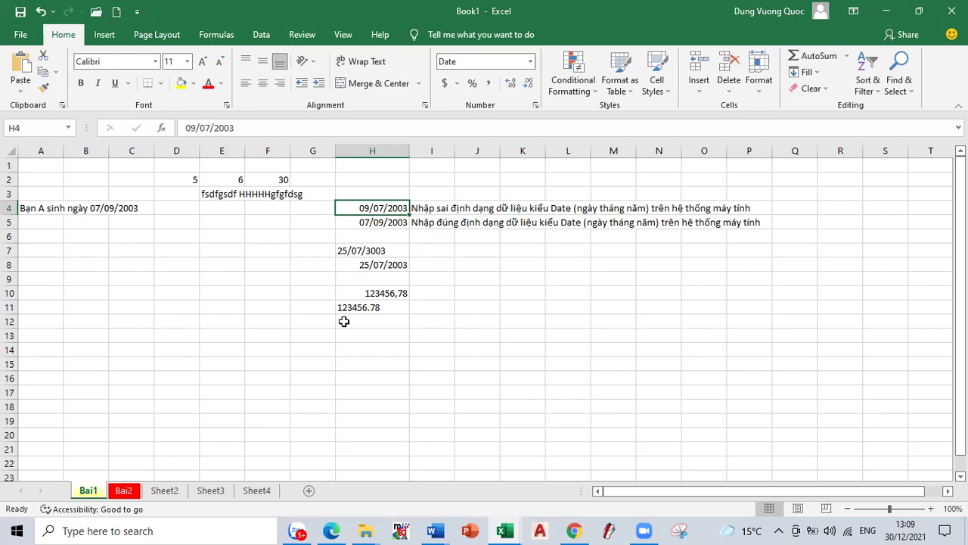
click(384, 221)
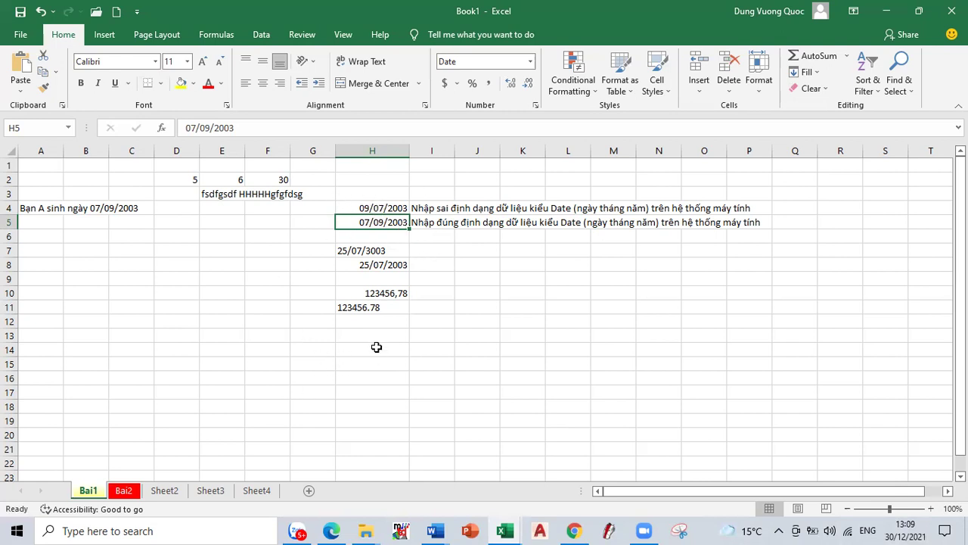
Step: Correct H7's year from 3003 to 2003 so it reads 25/07/2003
click(371, 250)
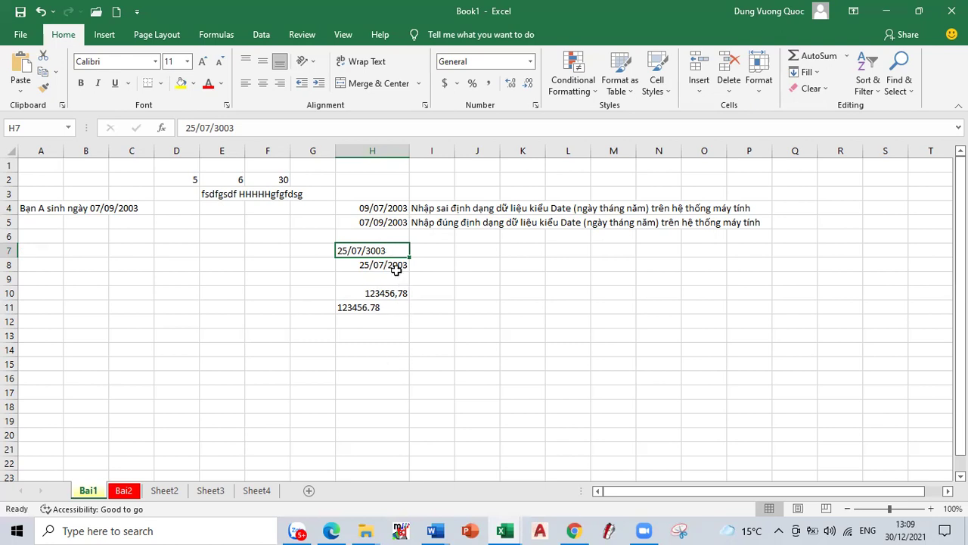
key(F2)
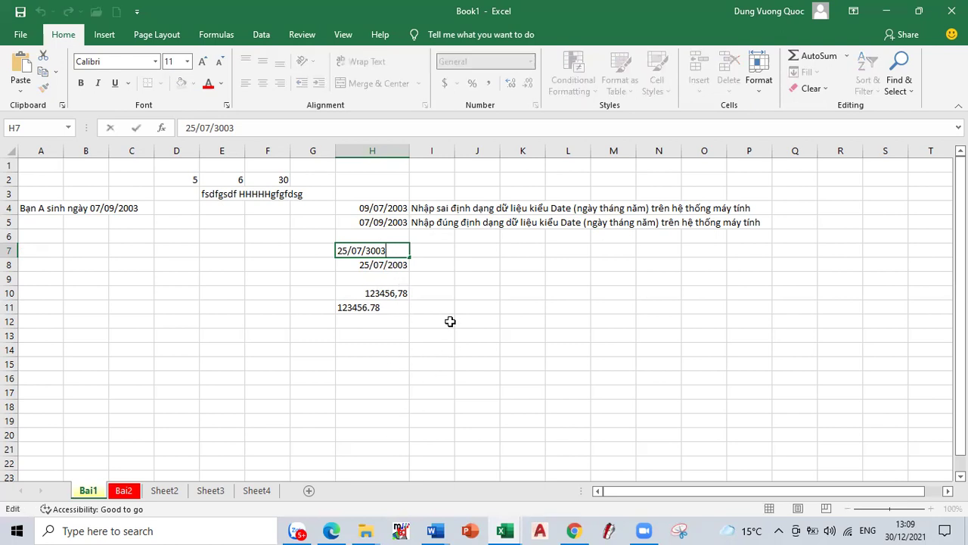
key(Left)
key(Left)
key(Left)
key(BackSpace)
text(2)
key(Return)
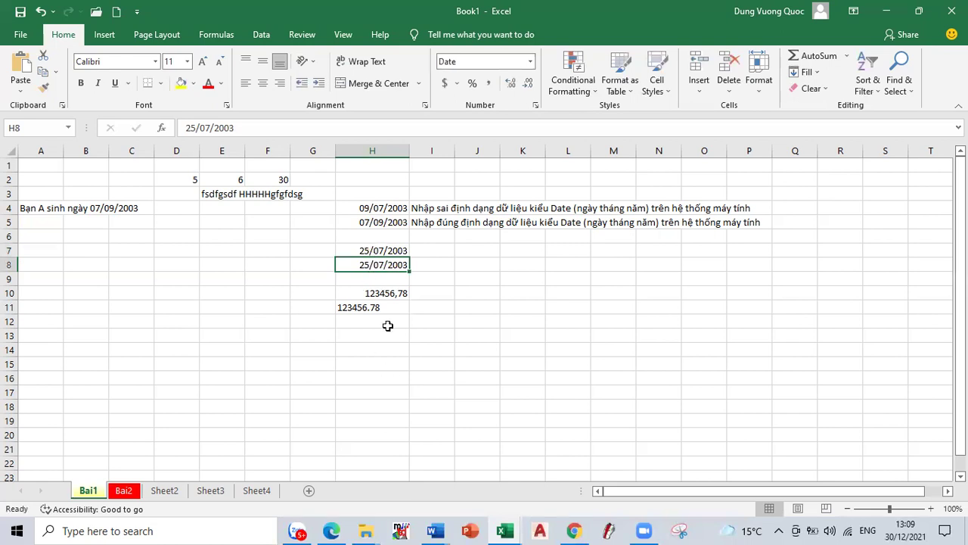
Step: Centre column H, then undo it to restore the right alignment
click(361, 307)
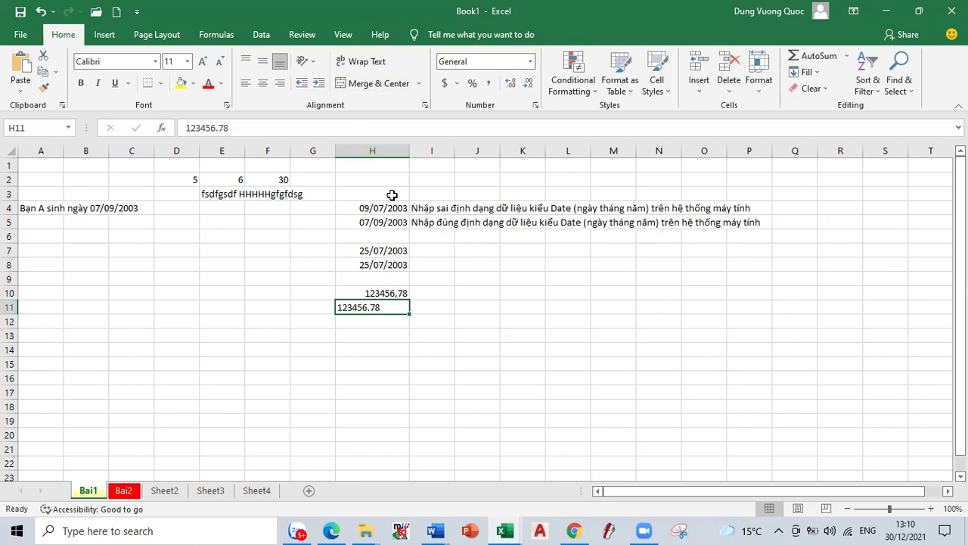
click(370, 150)
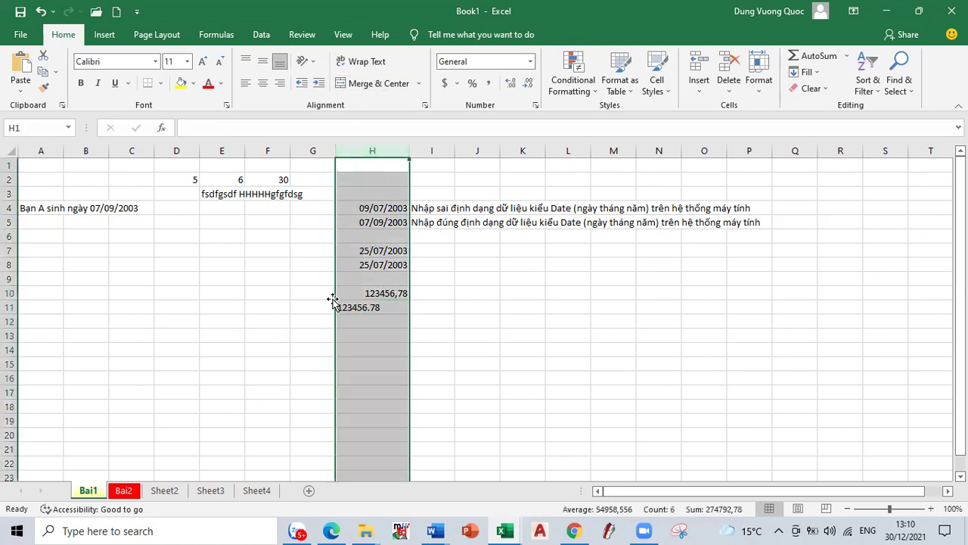
click(262, 83)
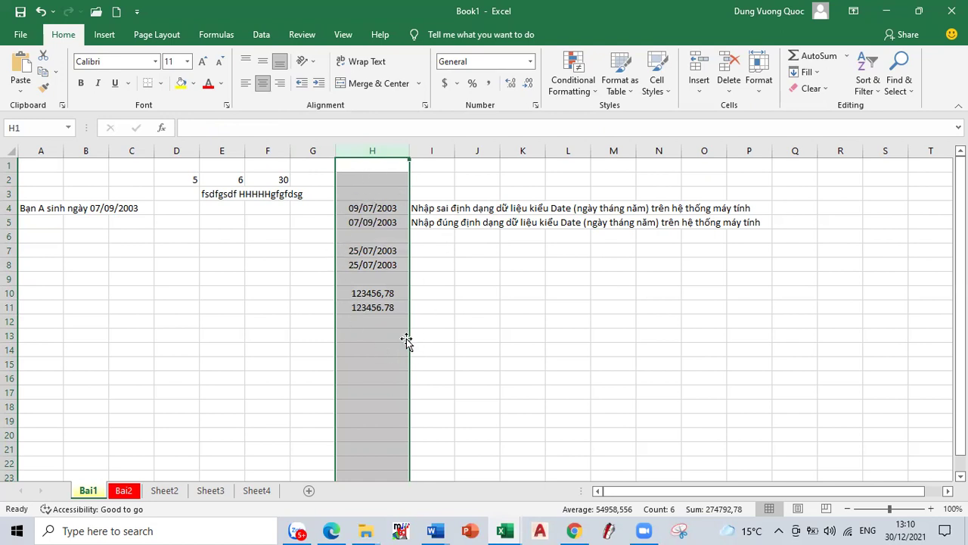
click(41, 11)
click(358, 306)
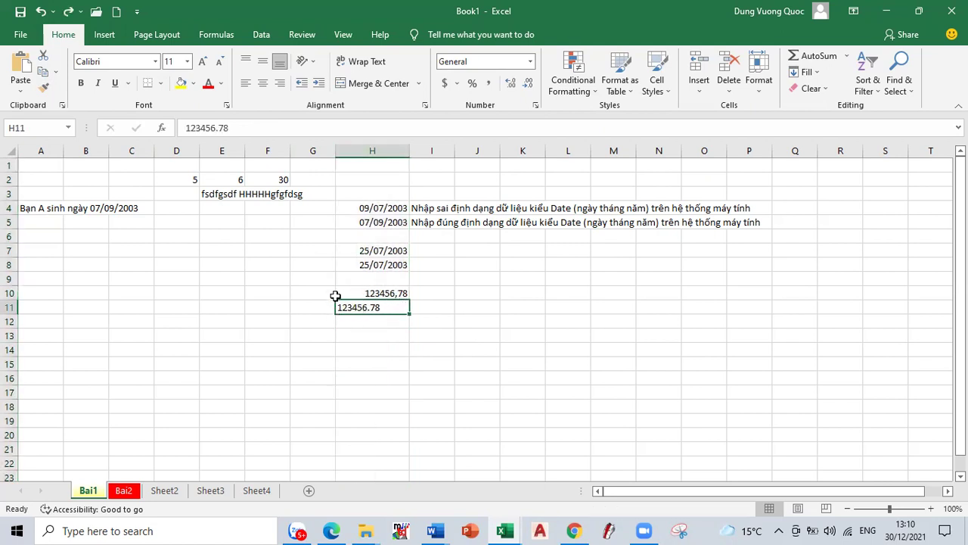
click(496, 307)
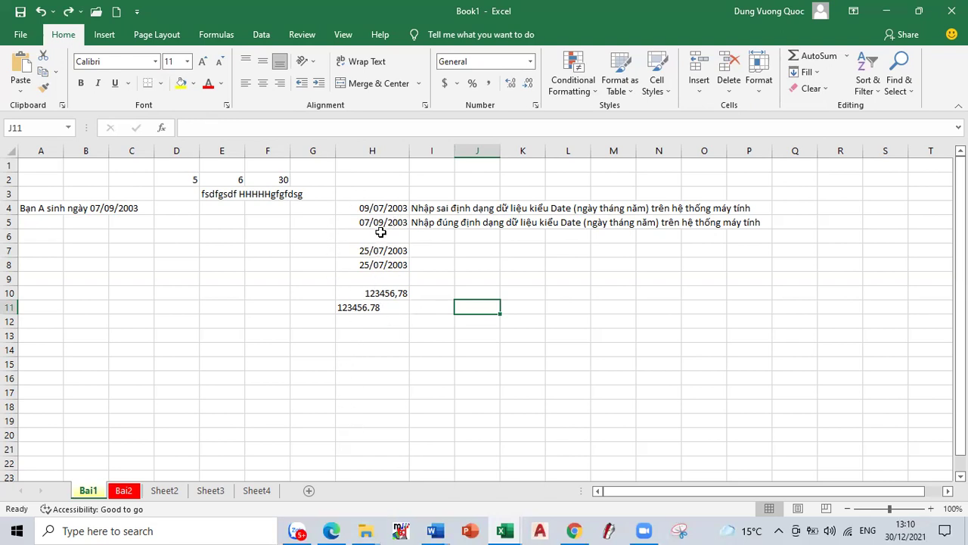
Step: Bring the Word lesson notes forward and highlight the note about text data in item a
mouse_move(327, 528)
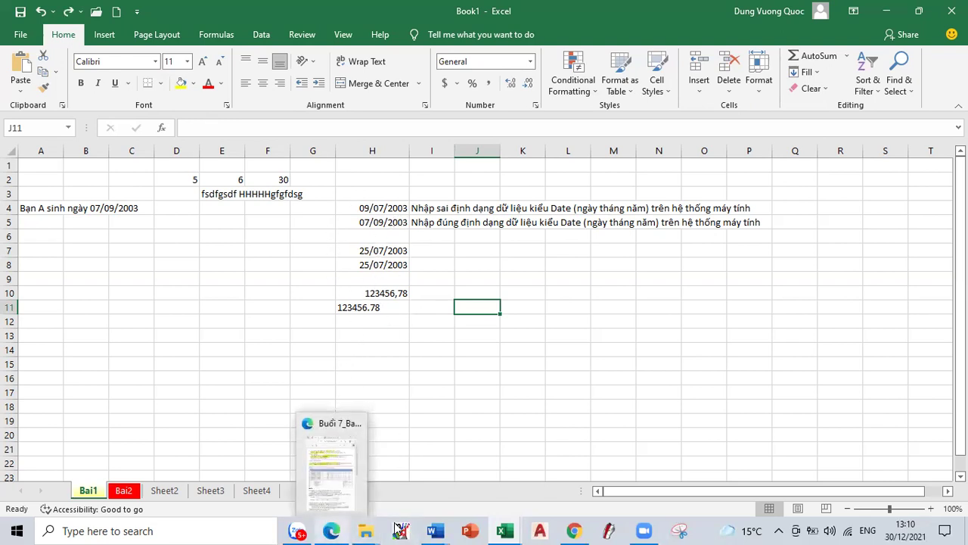
mouse_move(434, 530)
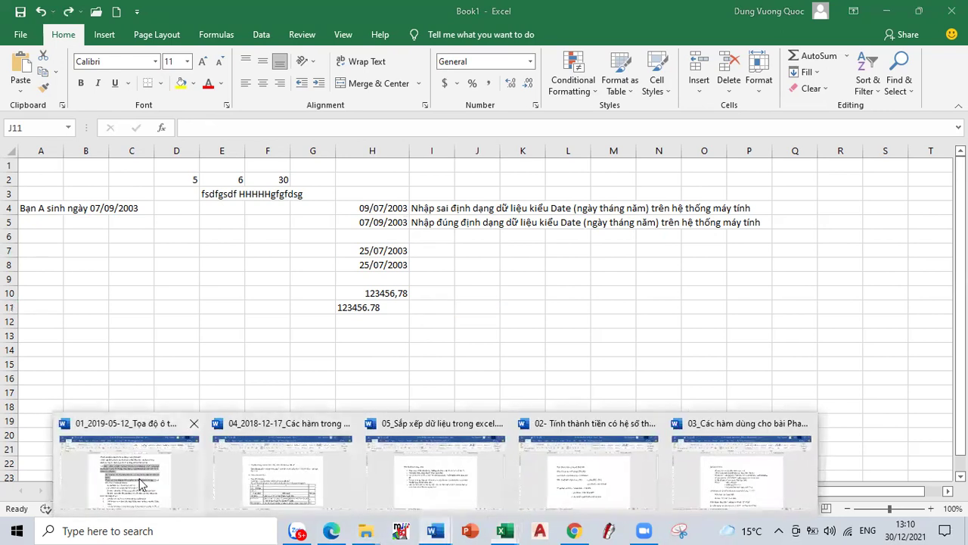
click(141, 485)
scroll(395, 373, down, 1)
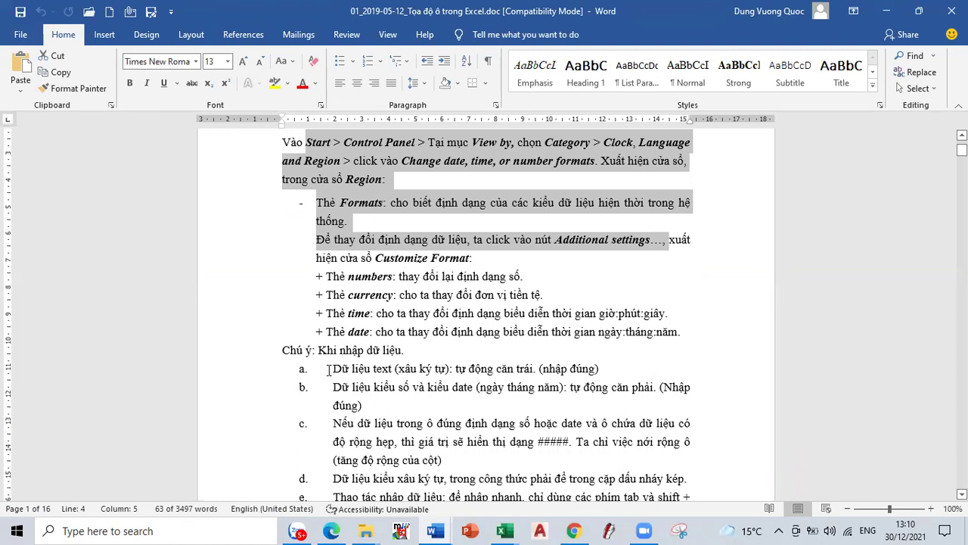
drag(329, 370, 603, 370)
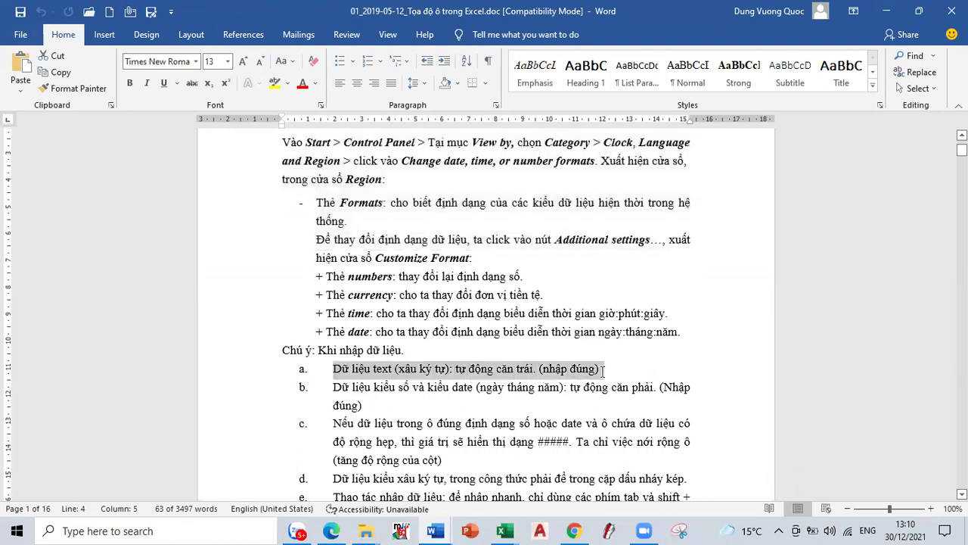
Step: Type Hà Nội into Excel cell H12, then bring the Word lesson notes back
click(886, 11)
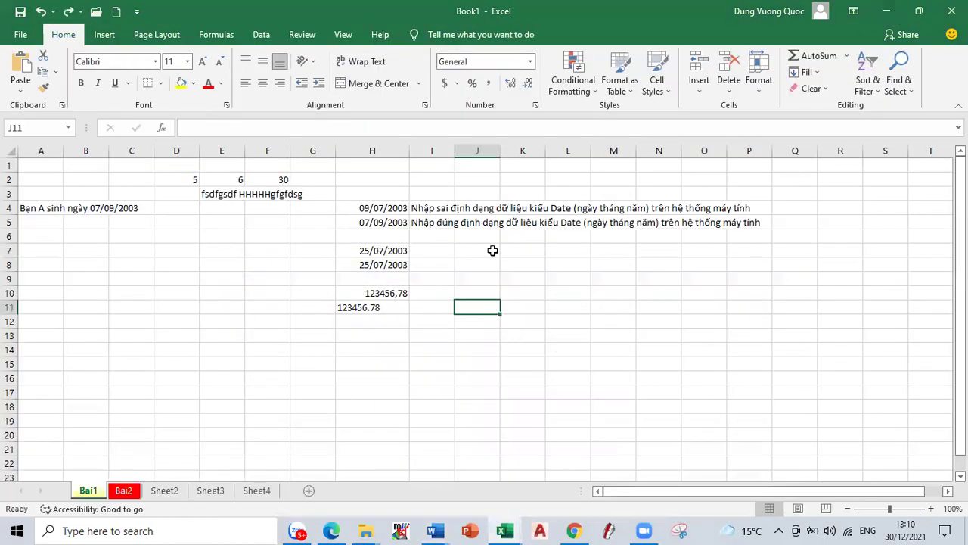
click(385, 302)
click(379, 323)
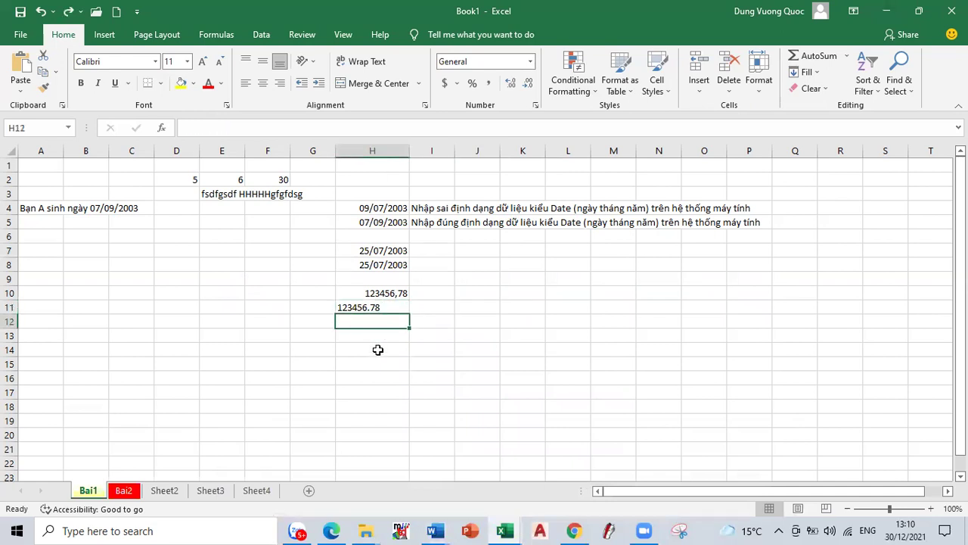
text(Ha)
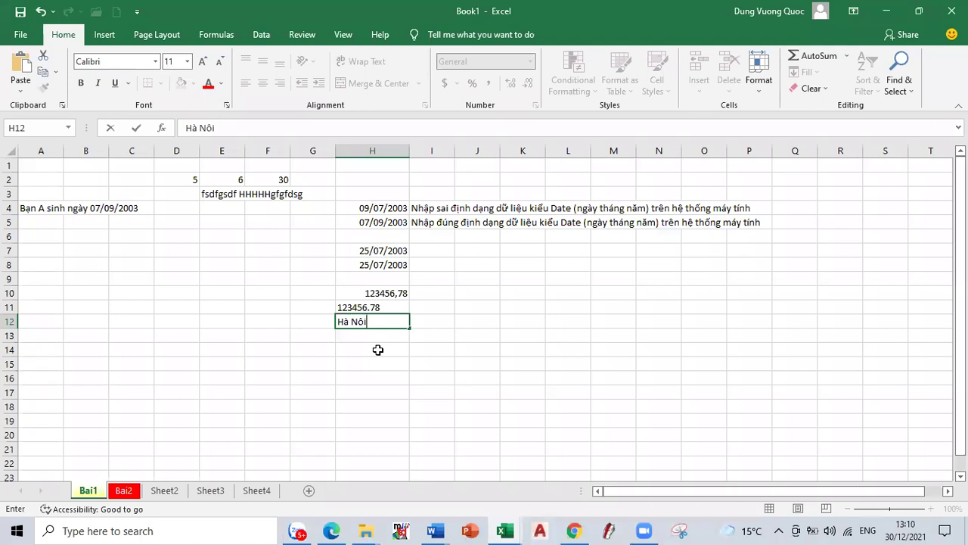
text(j)
key(Return)
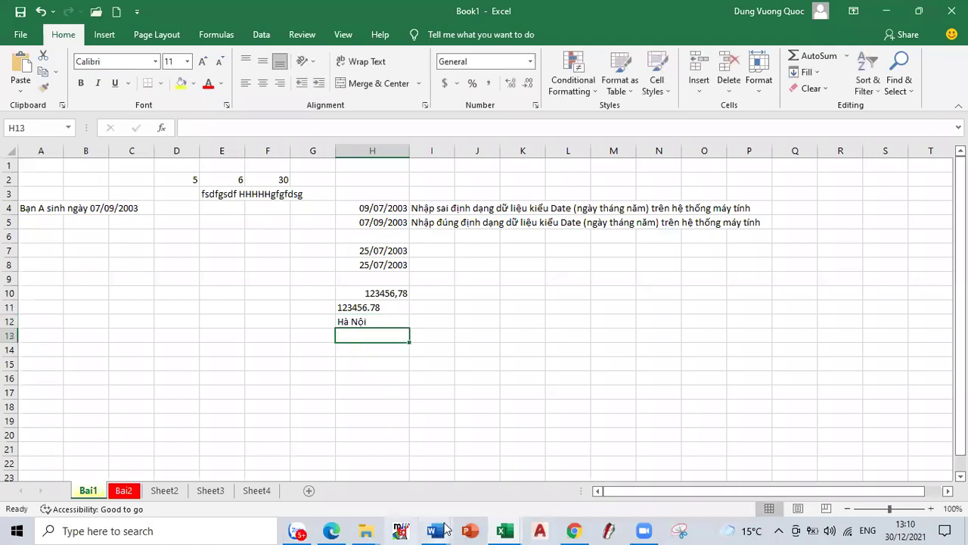
click(436, 530)
click(136, 447)
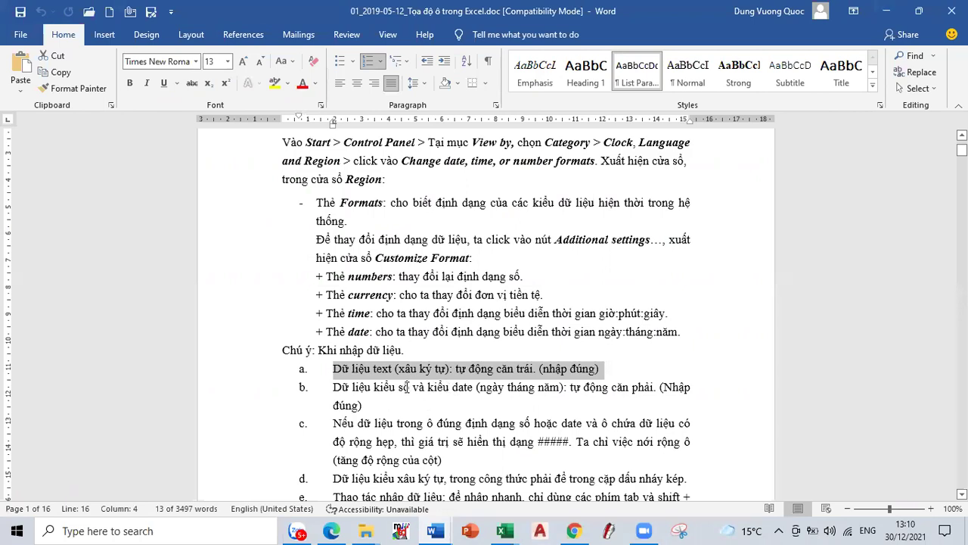
Step: Highlight 'tự động căn phải.' in item b, then minimize Word and select H4 to H10
click(446, 391)
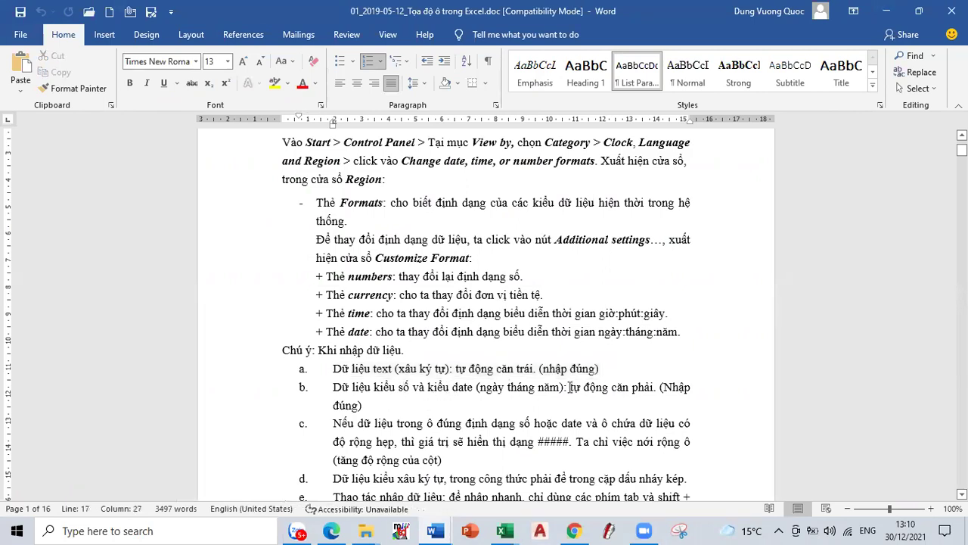
drag(570, 387, 658, 387)
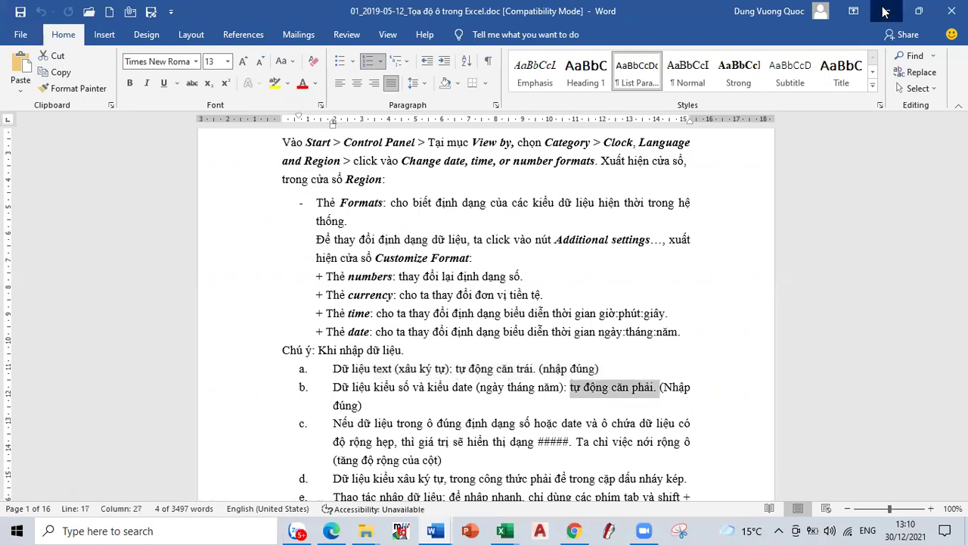
click(884, 10)
drag(387, 293, 387, 294)
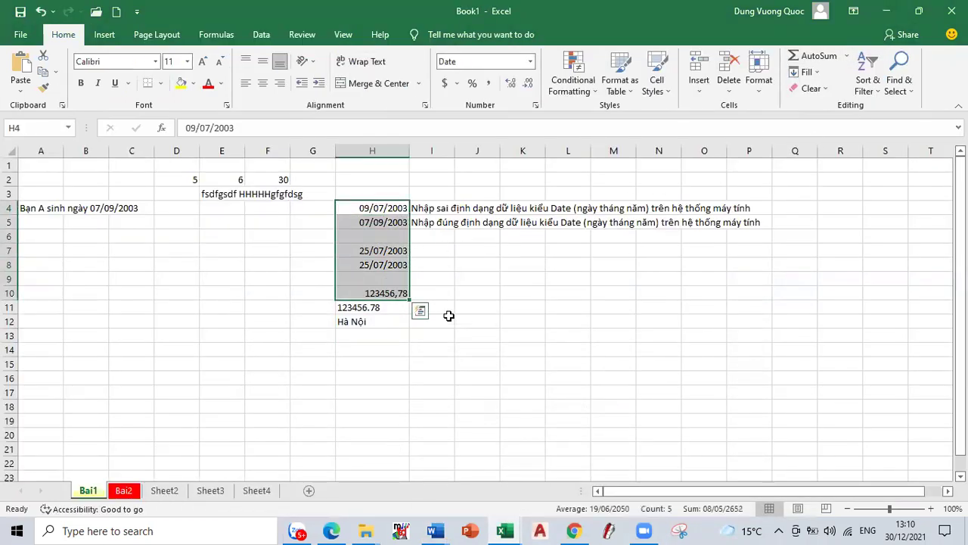
Step: Enter 07/25/2003 in H9 and check it is stored as left-aligned text
click(355, 277)
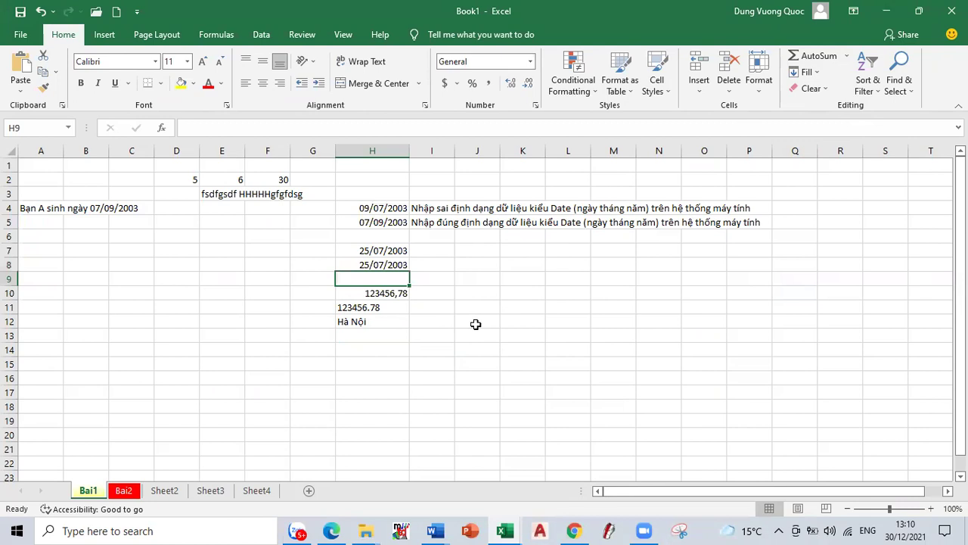
text(07/)
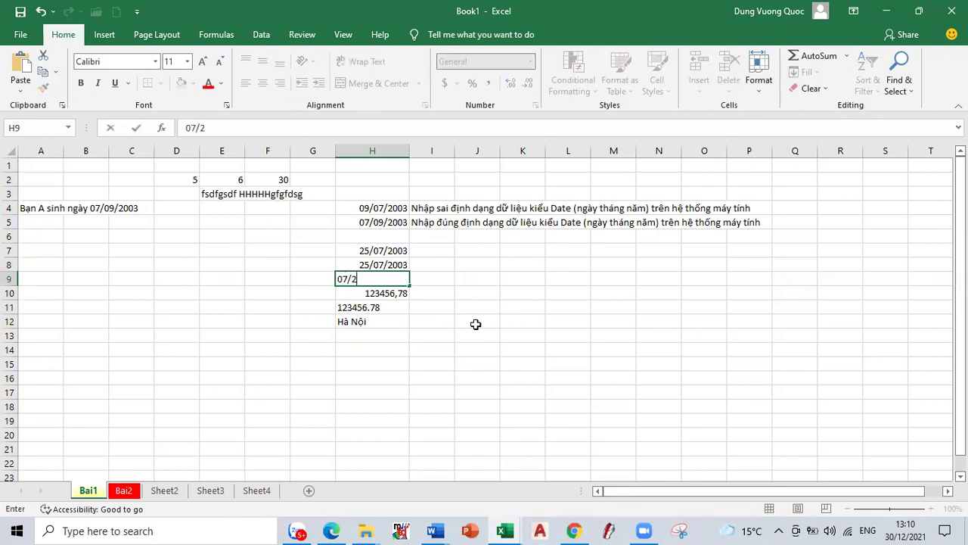
text(2003)
key(Return)
click(380, 279)
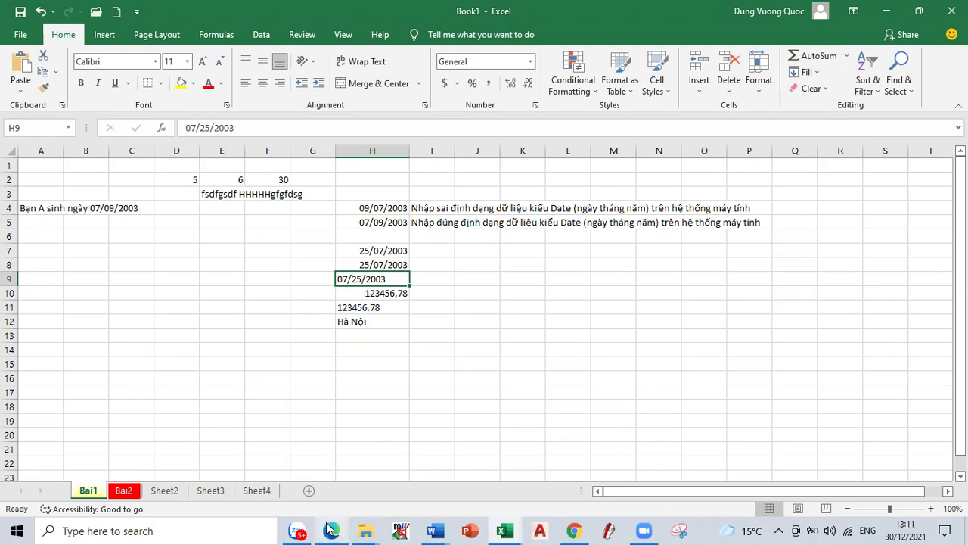
Step: Highlight the opening of note c and 'độ rộng hẹp' in Word, then minimize it
mouse_move(435, 530)
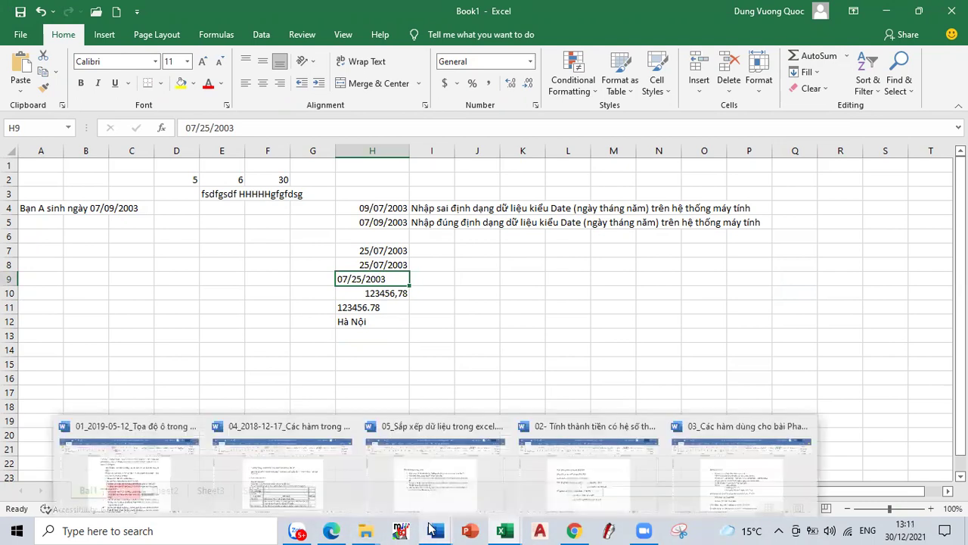
click(158, 485)
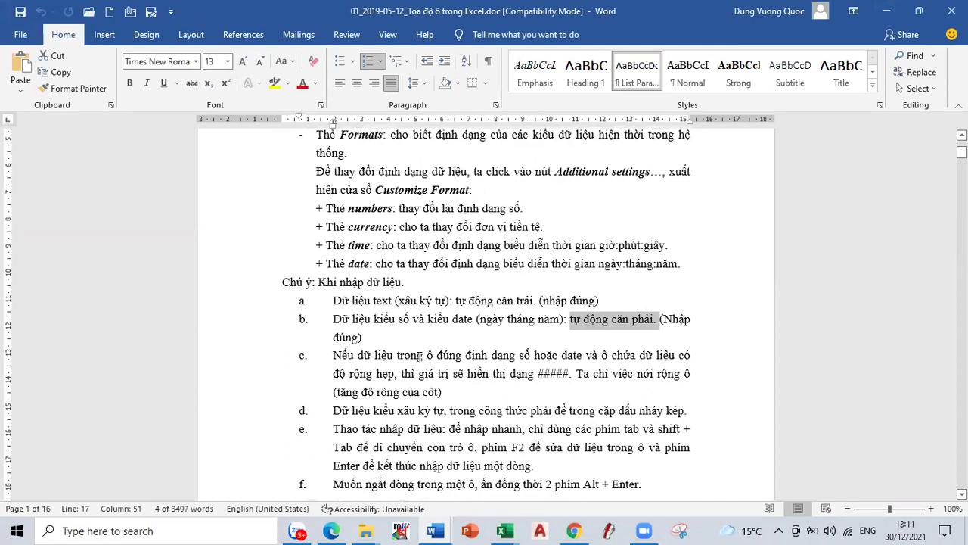
mouse_move(418, 357)
mouse_down()
mouse_move(619, 345)
mouse_move(635, 352)
mouse_up()
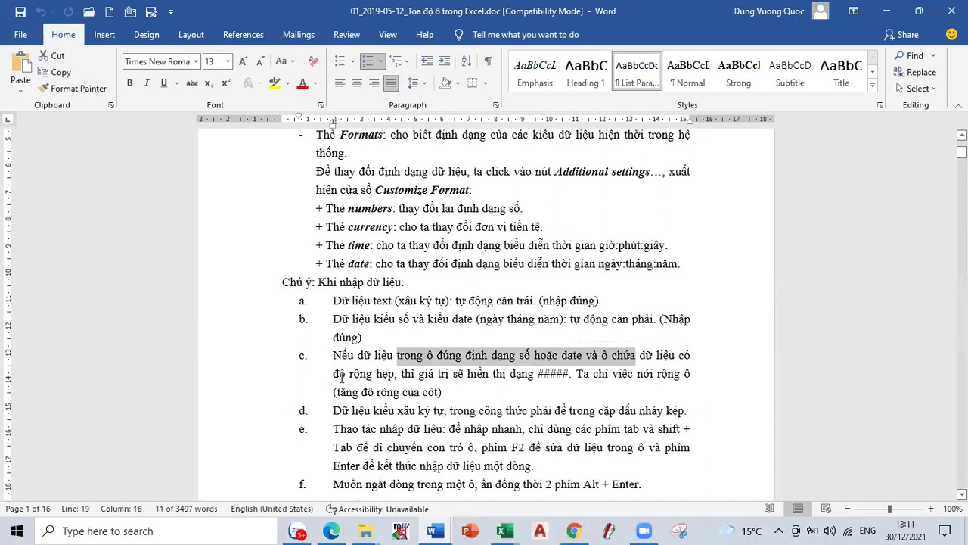
drag(340, 376, 391, 373)
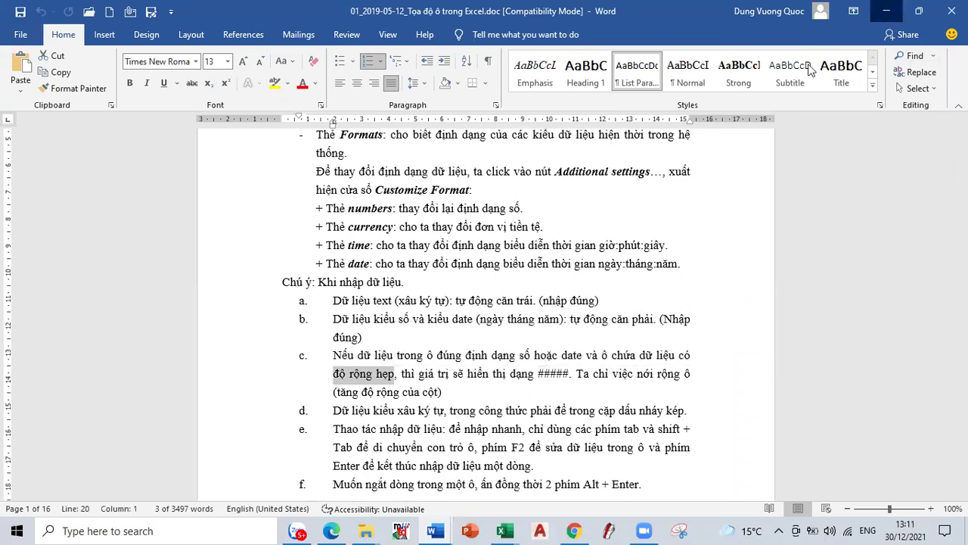
click(886, 10)
Step: Narrow column H to ###, AutoFit it, then widen it slightly so dates and numbers show fully
drag(410, 150, 354, 161)
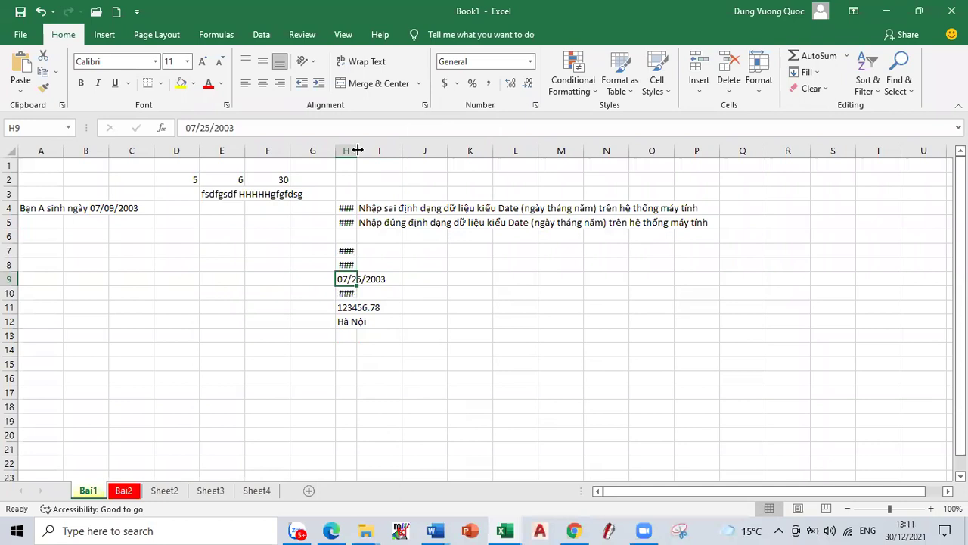
double_click(357, 150)
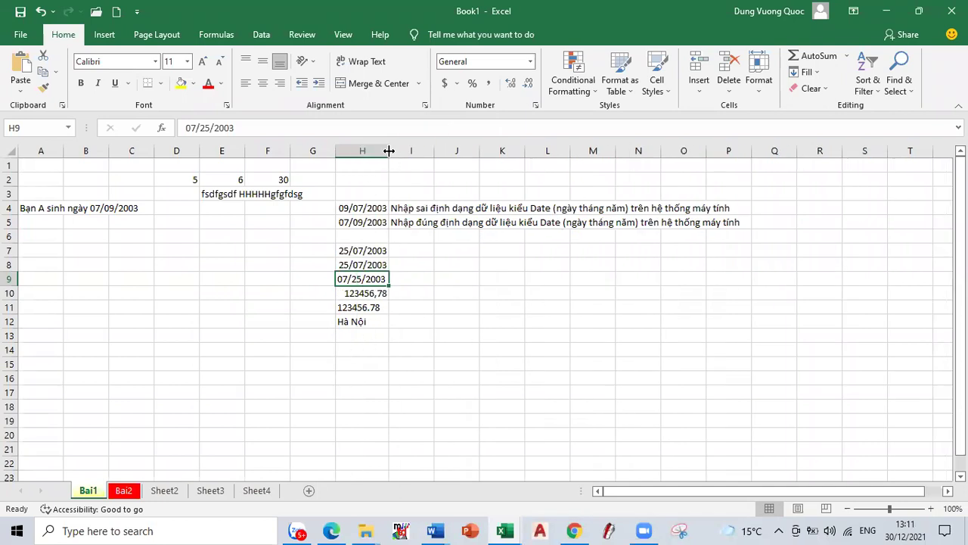
drag(387, 149, 405, 152)
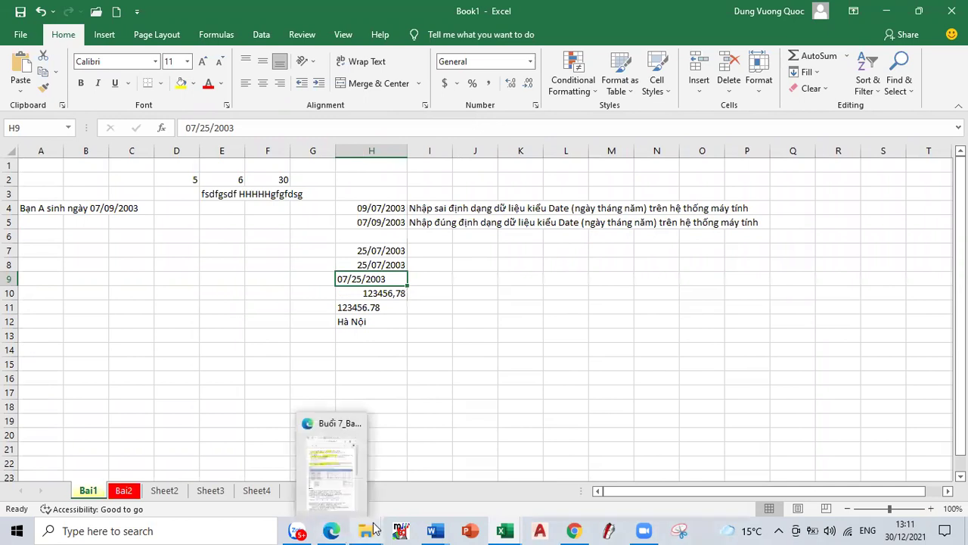
Step: Bring the Word lesson forward and highlight 'trong công thức phải để' in note d
mouse_move(462, 528)
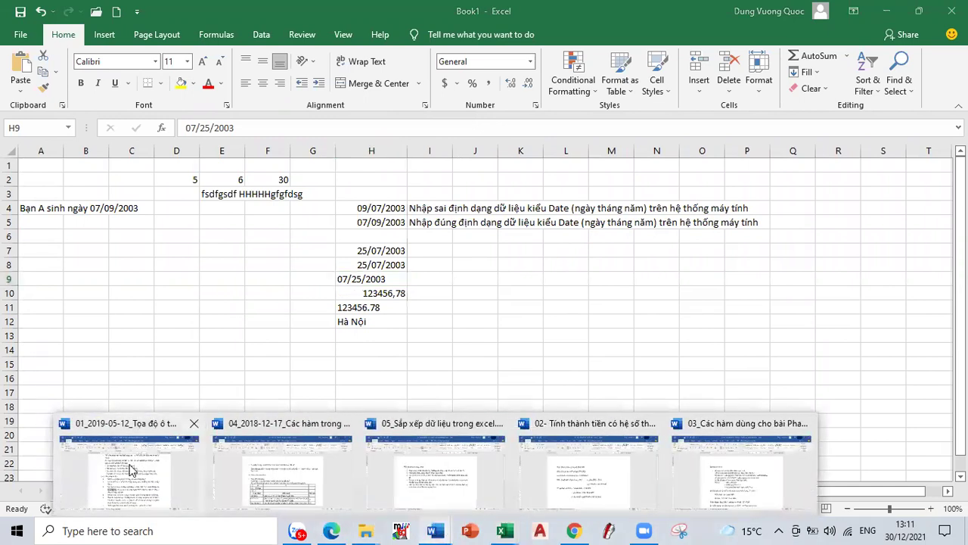
click(133, 469)
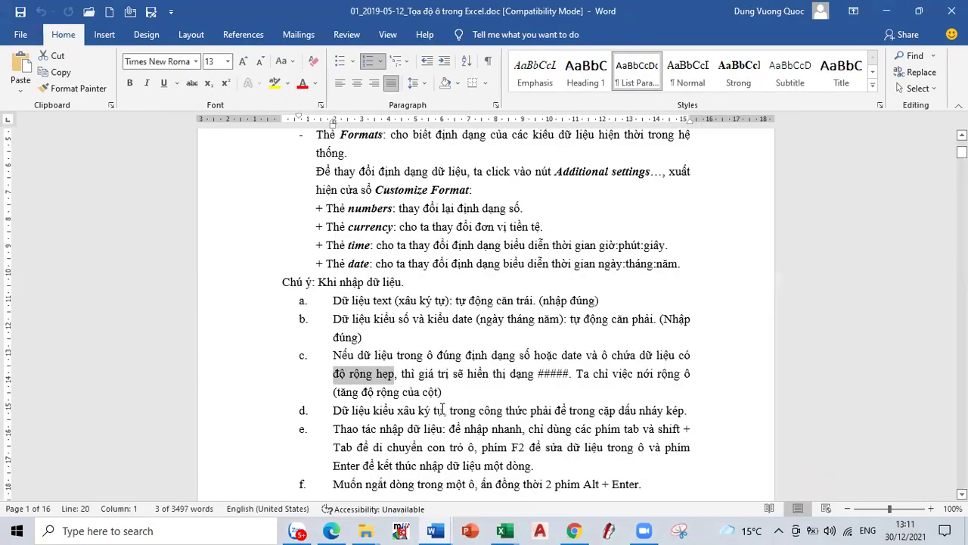
click(443, 409)
drag(397, 410, 606, 412)
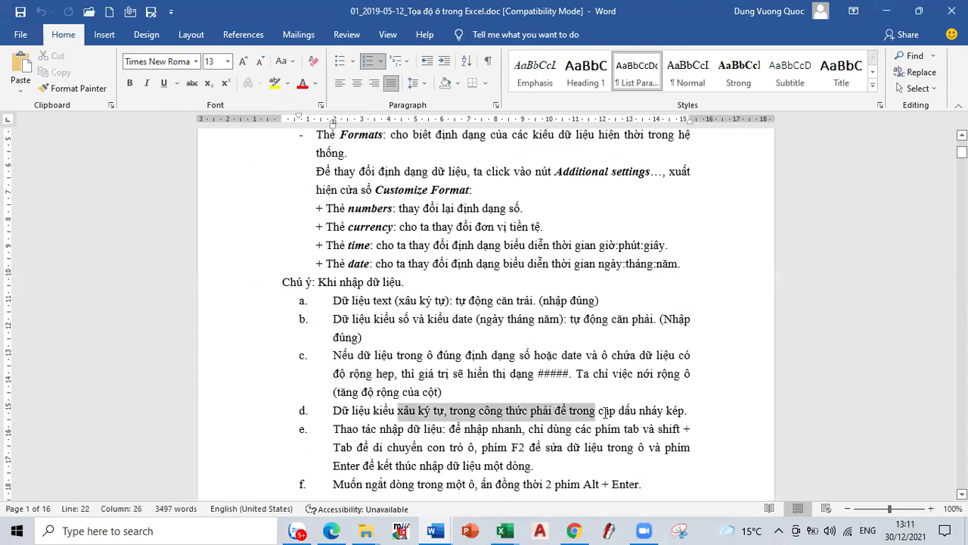
click(505, 411)
drag(450, 412, 567, 412)
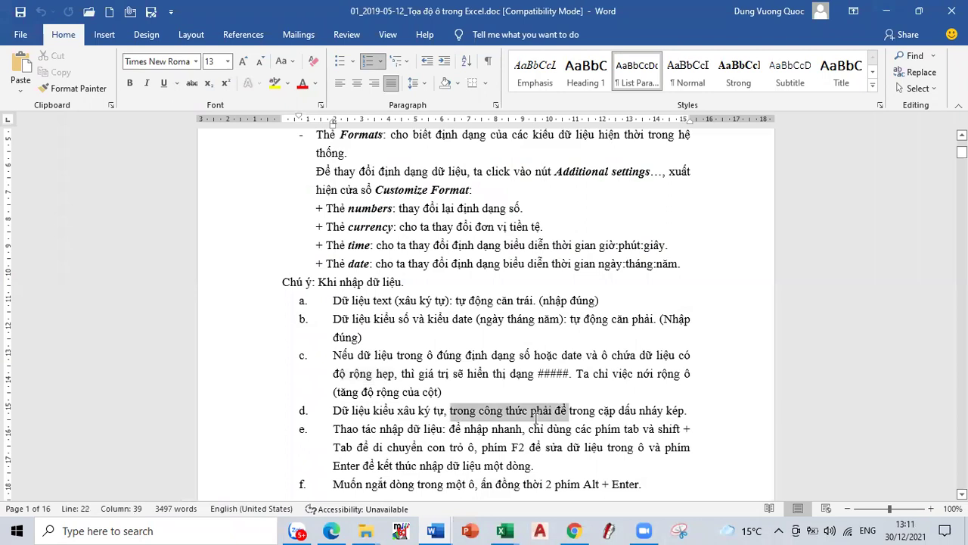
Step: Highlight 'phím tab và' and 'F2 để' in note e, then minimize Word
click(425, 431)
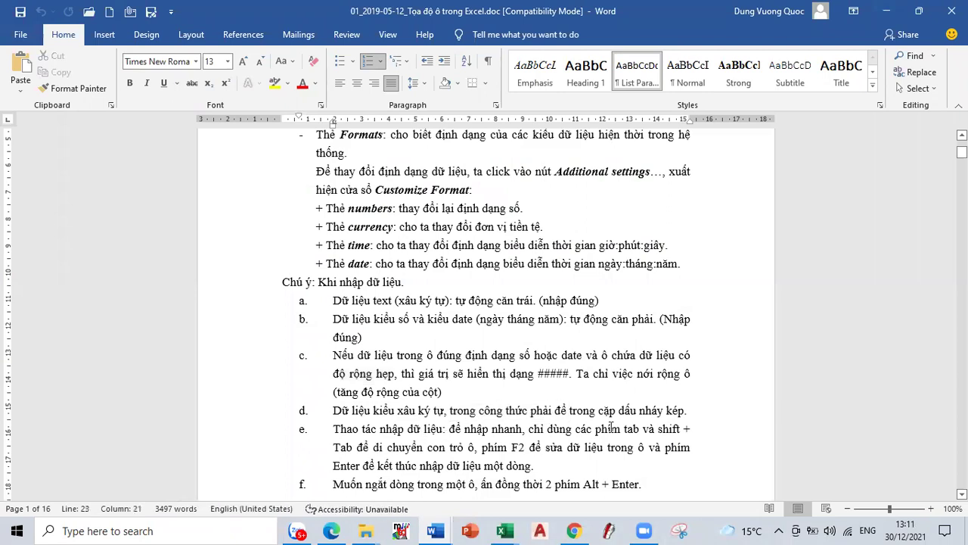
drag(596, 429, 656, 429)
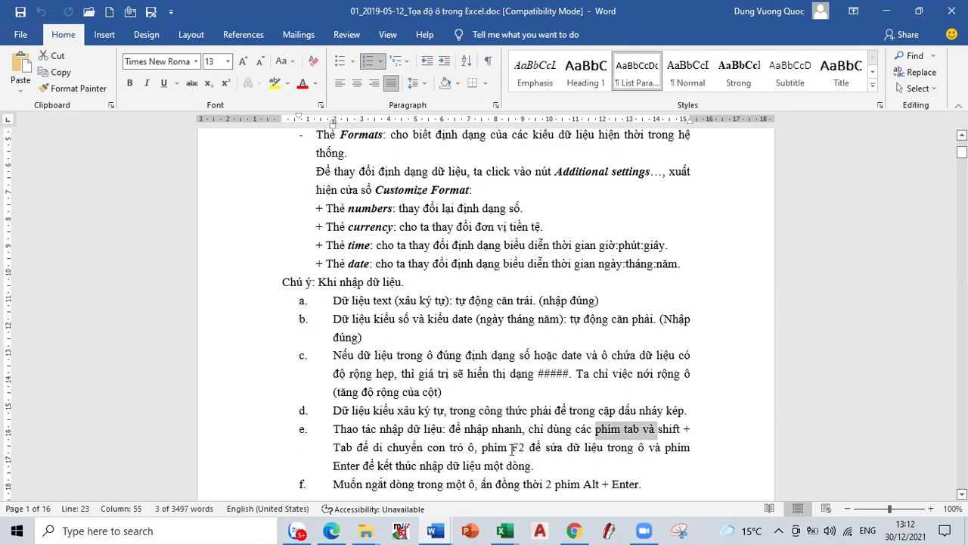
drag(514, 448, 547, 450)
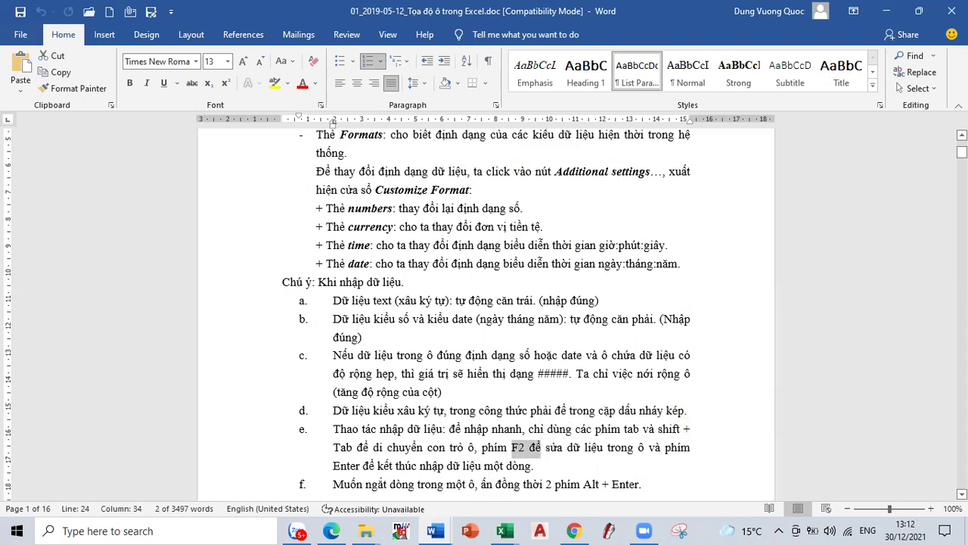
click(886, 11)
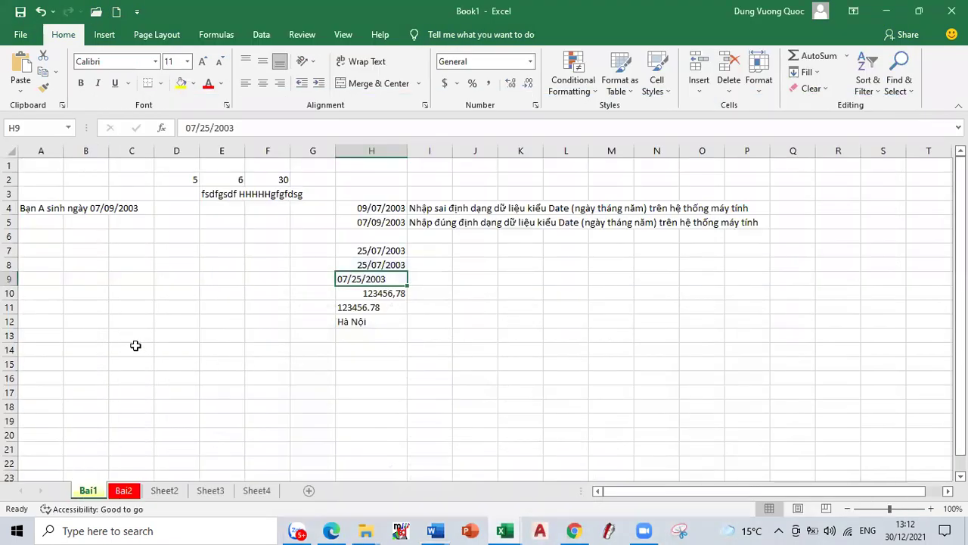
Step: Fill A14:F14 with sample text (hkljklj, kljklj, kljkljm, kljklj, lkjl;;j, lk;jk;) using Tab
click(38, 351)
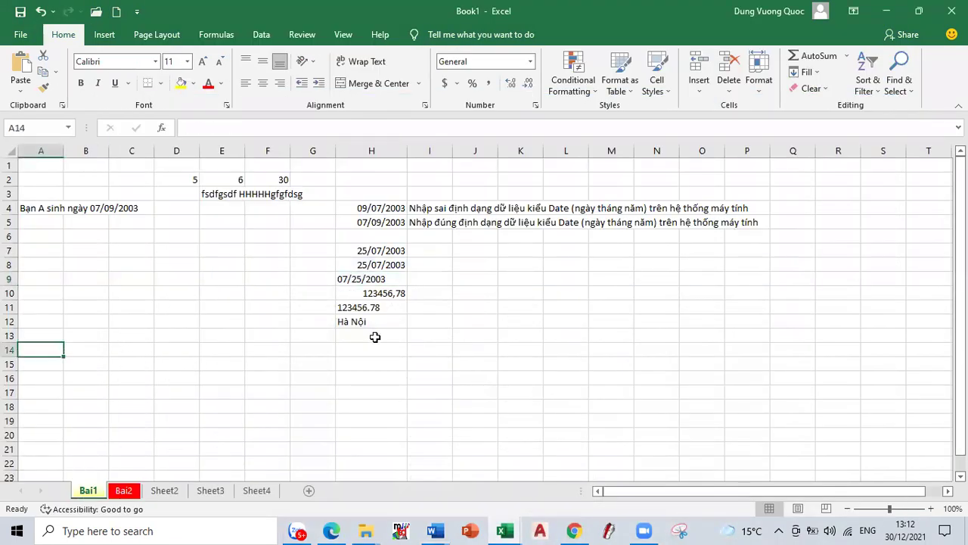
text(hkljklj)
key(Tab)
text(kljklj)
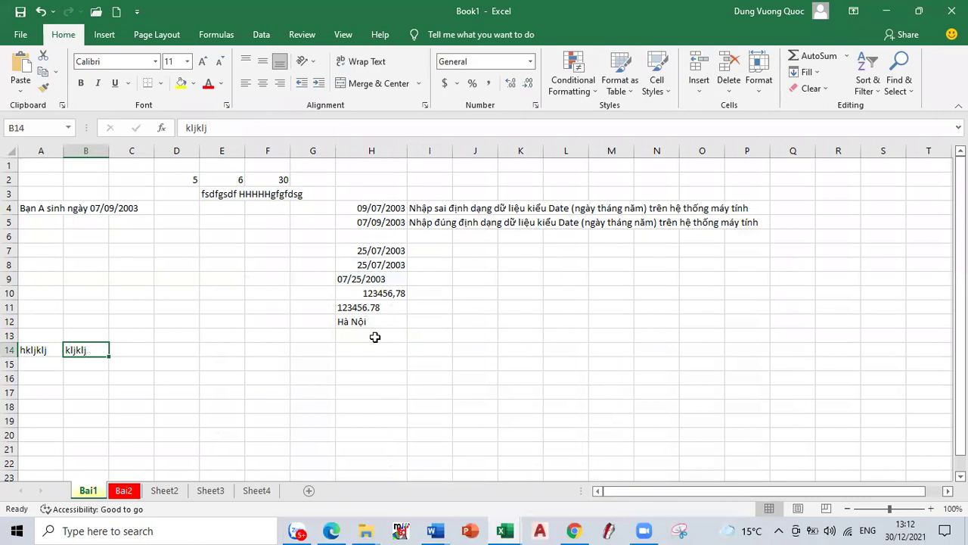
key(Tab)
text(kljkljm)
key(Tab)
text(kljklj)
key(Tab)
text(lkjl;;j)
key(Tab)
text(lk;jk;)
key(Return)
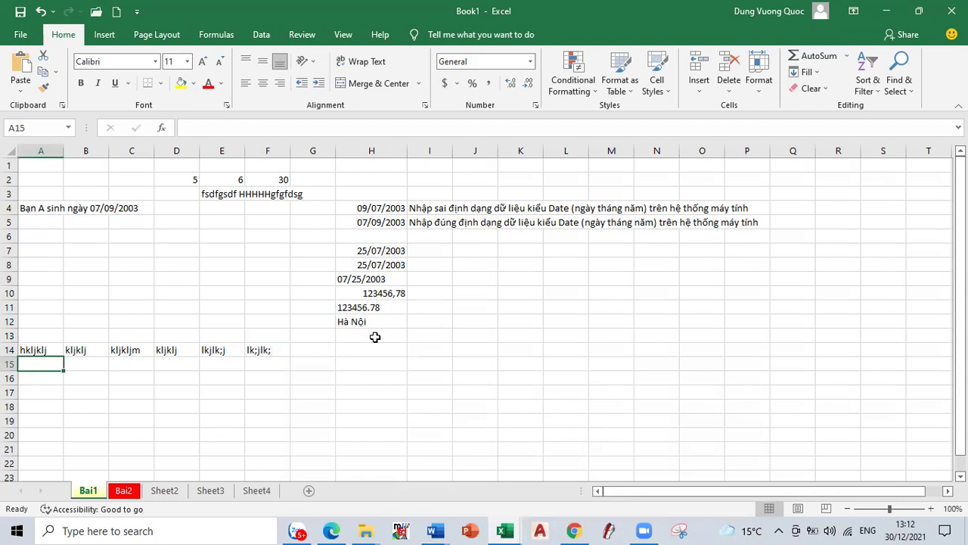
Step: Fill A15:F15 with sample text, from ljk;lkj; through ;lklk
text(ljk;lk)
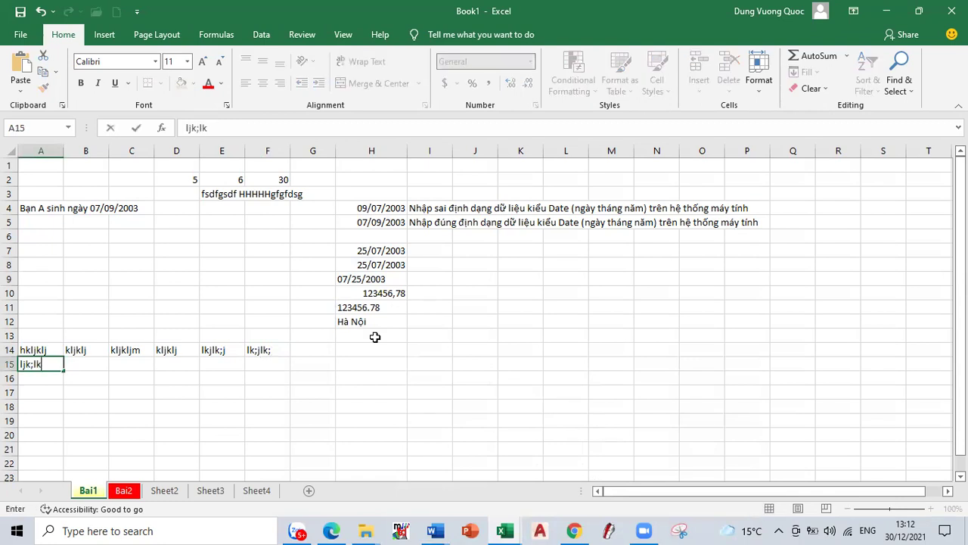
text(j;)
key(Tab)
text(;lkl;k)
key(Tab)
text(;lkl;k)
key(Tab)
text(;lk)
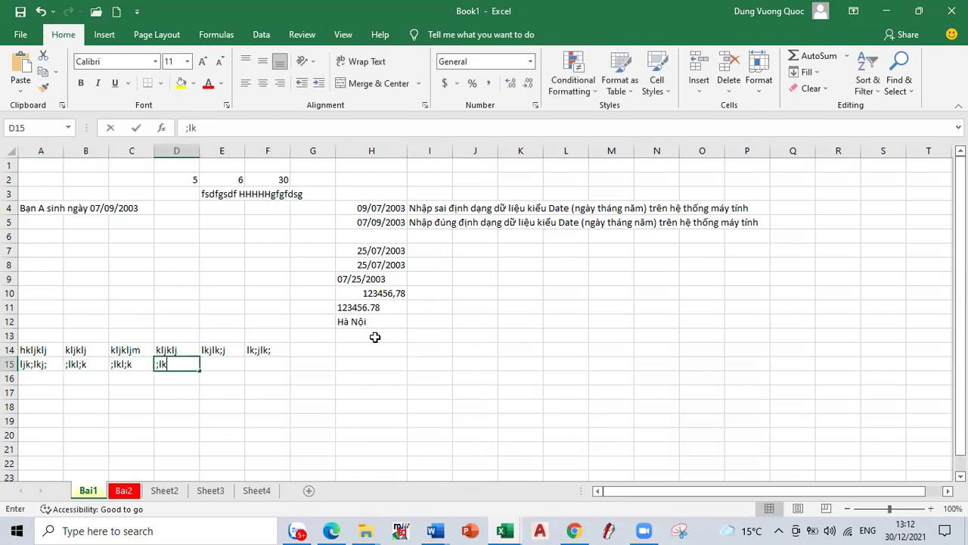
text(l;k)
key(Tab)
text(;lk;lk)
key(Tab)
text(;lklk)
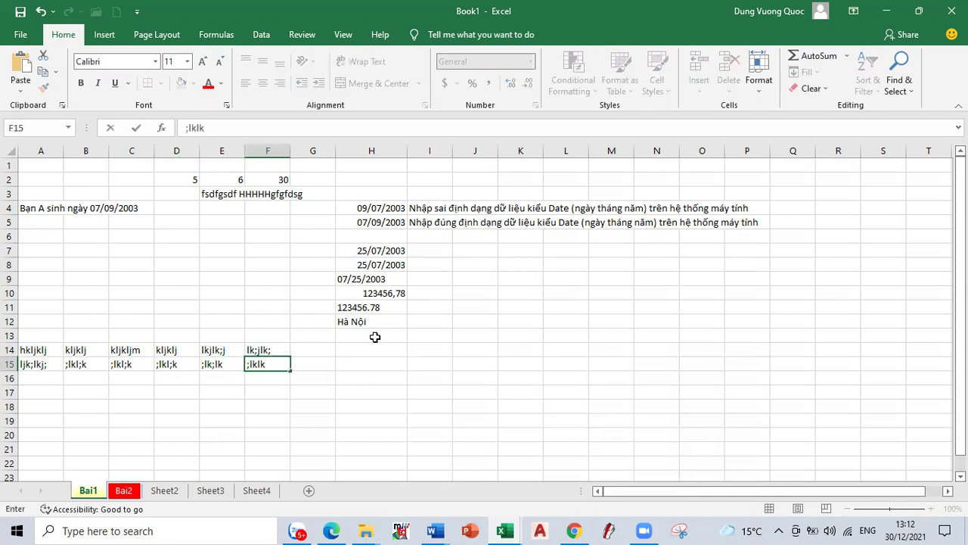
Step: Edit C15 in place with F2 so it reads ;lkHHH
key(Left)
key(Left)
key(Left)
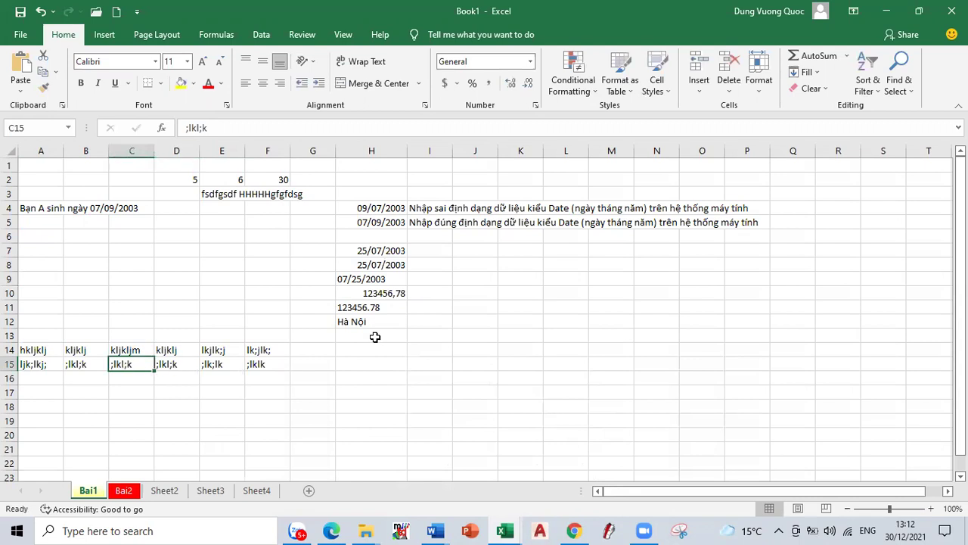
key(F2)
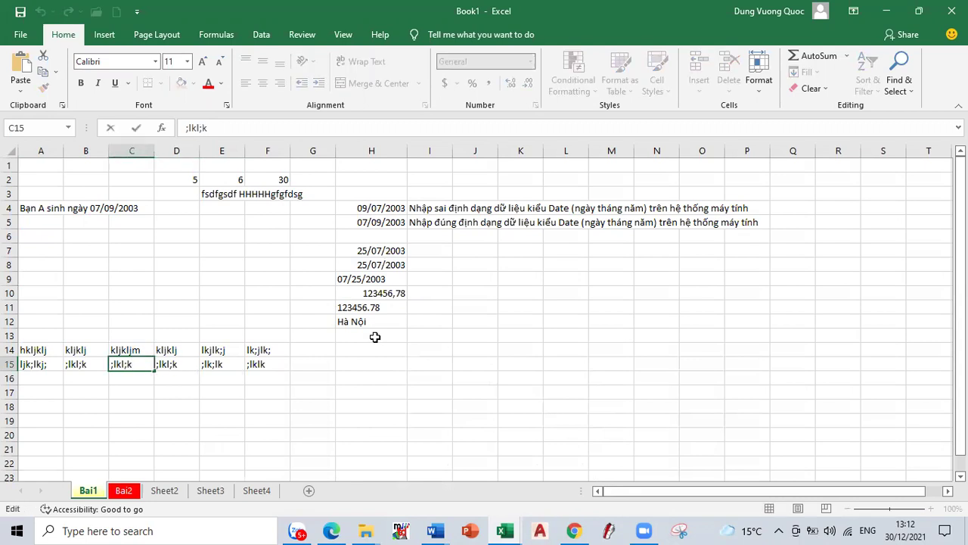
key(BackSpace)
key(BackSpace)
key(BackSpace)
text(HHH)
key(Return)
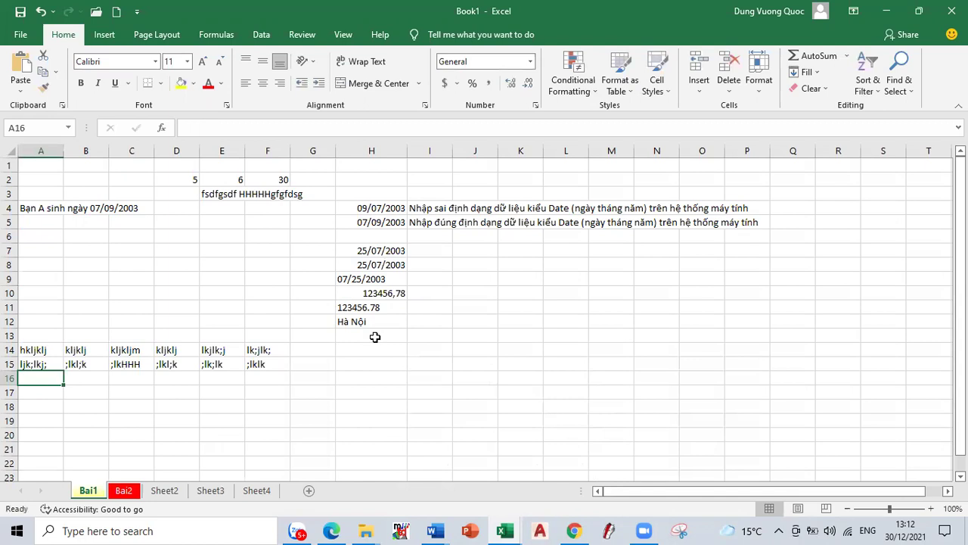
Step: Fill row 16 with sample text from fsdafds through sdafdsf
text(fsdafds)
key(Tab)
text(sdfsdfds)
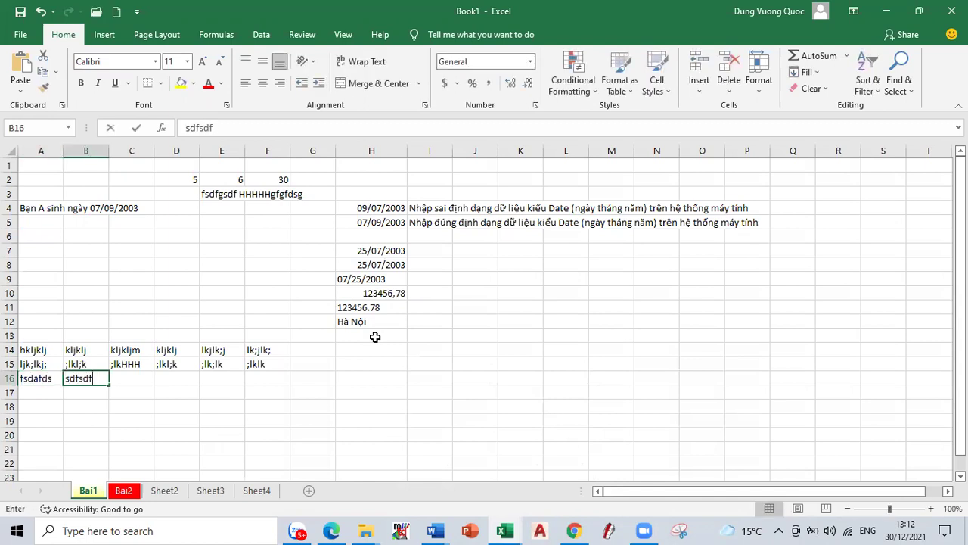
key(Tab)
text(dsfsdf	sdfsdaf)
key(Tab)
text(sdfsdf)
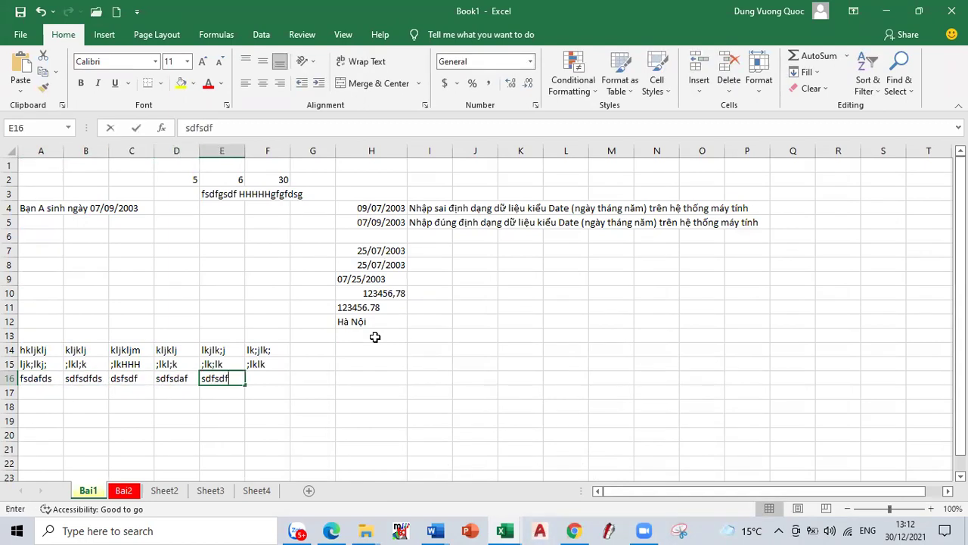
key(Tab)
text(sdafdsf)
key(Return)
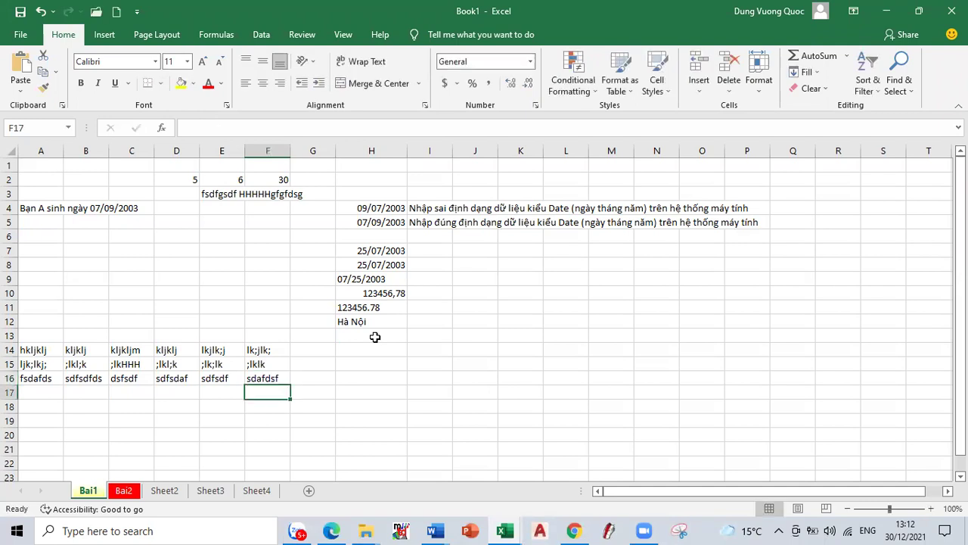
Step: Fill A17:F17 with sample text (dsfdsaf, sdfsdfds, sdfsdf, fsd), then select A18
key(Left)
key(Home)
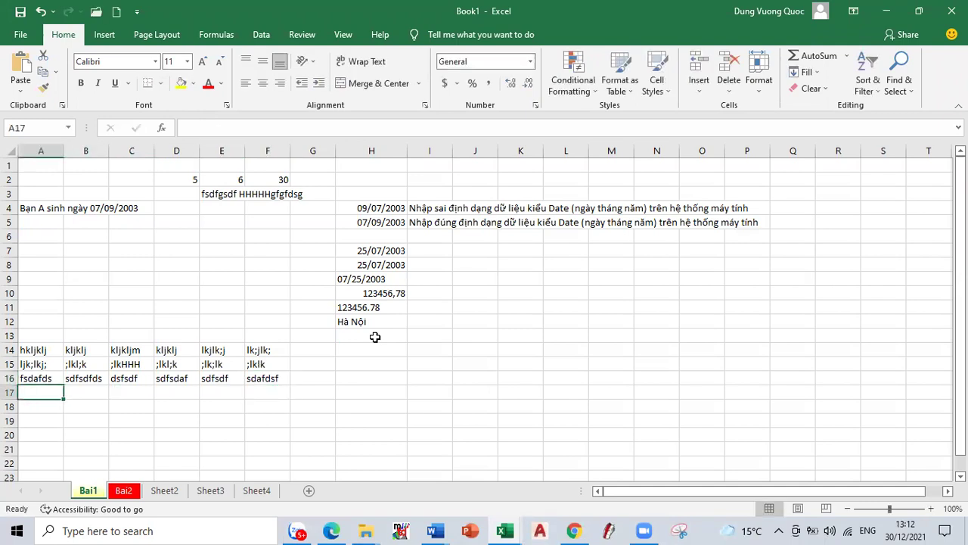
text(dsfdsaf)
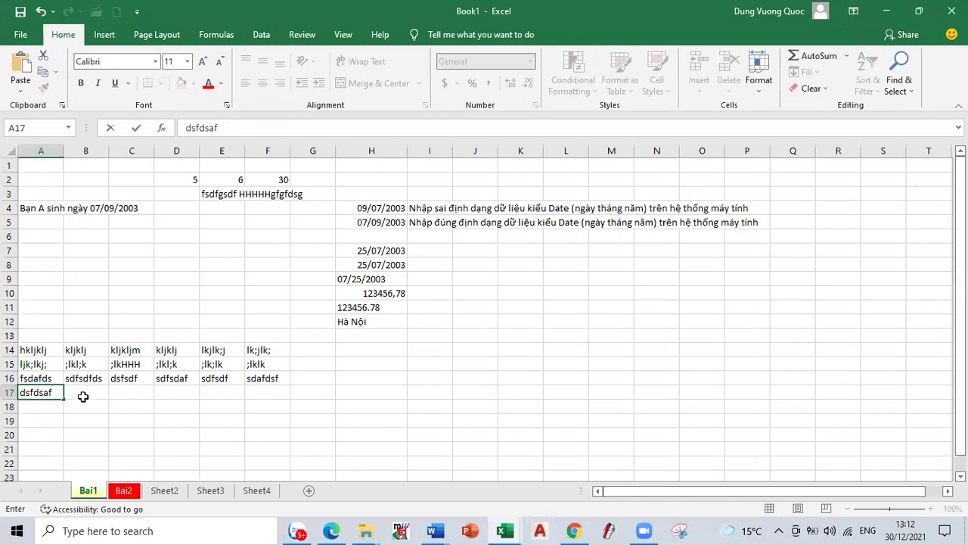
click(79, 394)
text(sdfsdfds)
click(125, 393)
text(sdf)
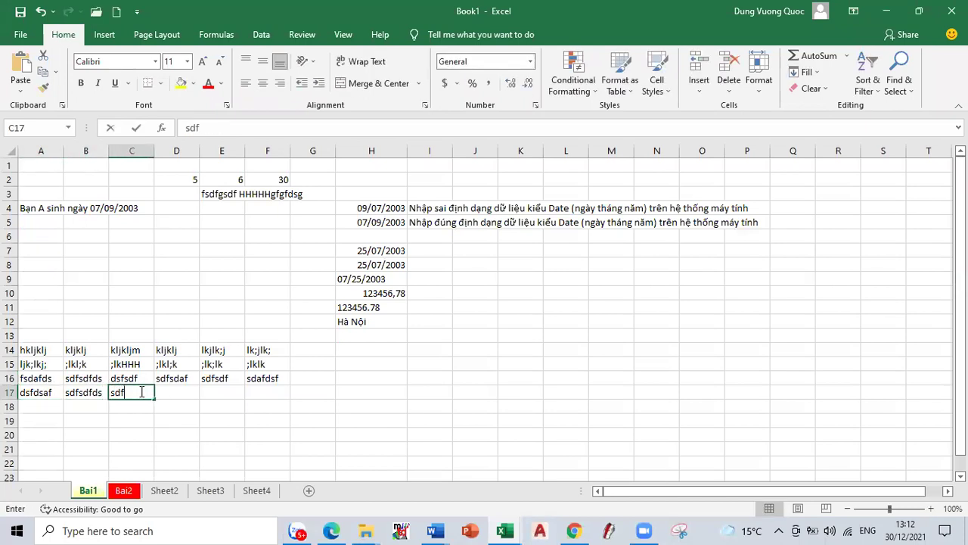
text(sdf)
click(169, 391)
text(sdfsdf)
click(211, 392)
text(sdfsdf)
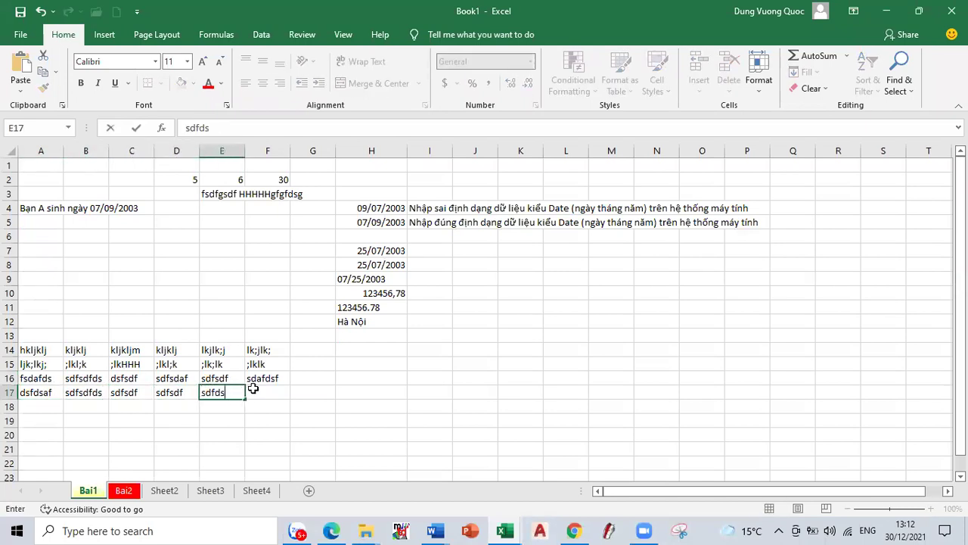
click(256, 389)
text(fsd)
click(271, 408)
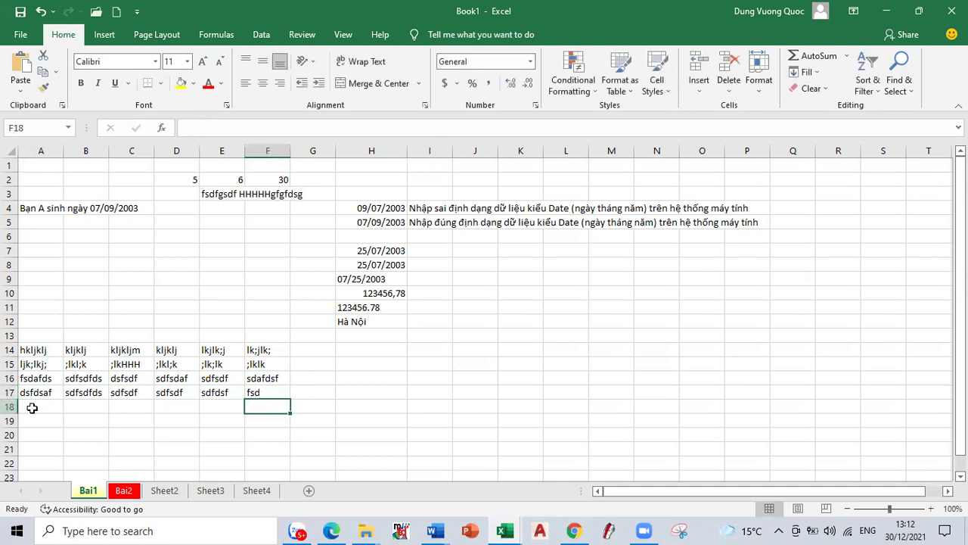
click(31, 406)
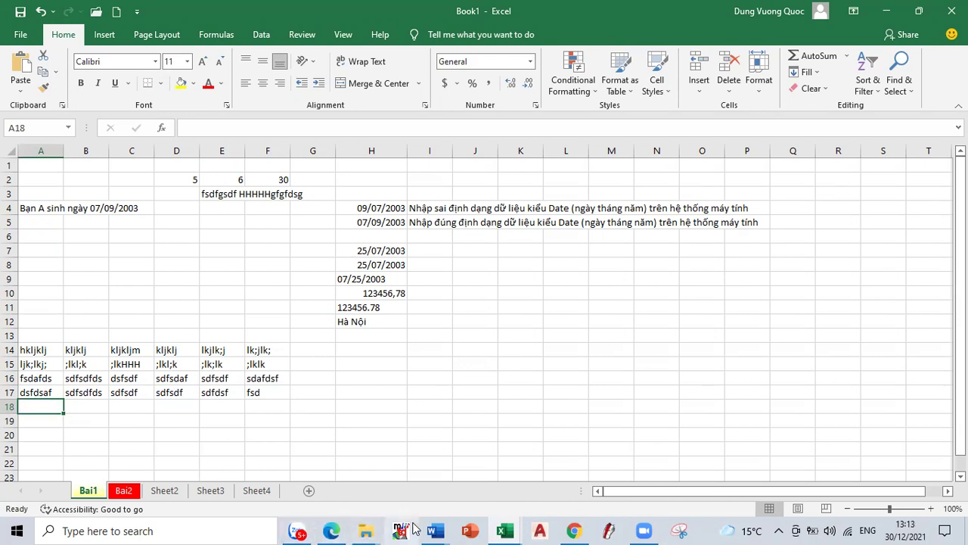
Step: Switch to the Word notes and highlight the note about line breaks inside a cell
mouse_move(446, 528)
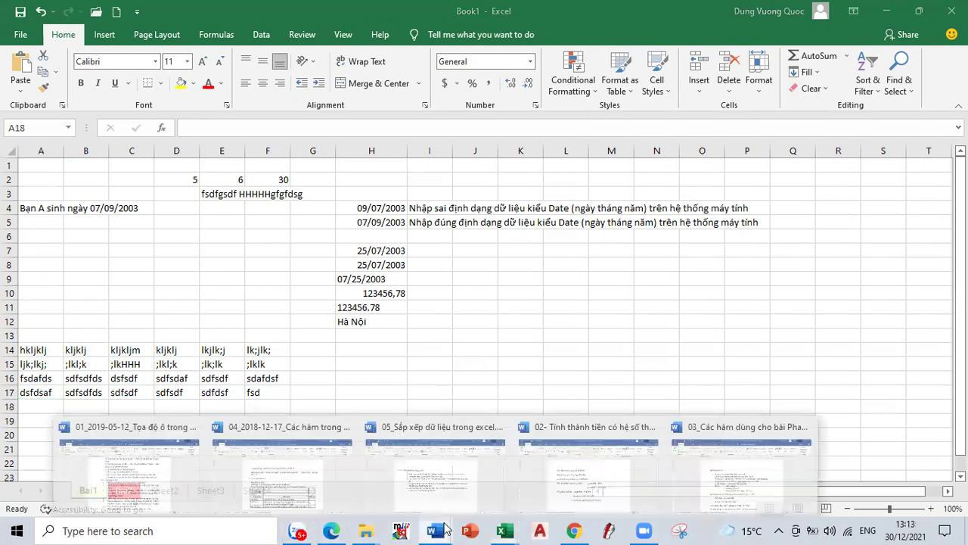
click(125, 484)
scroll(401, 415, down, 1)
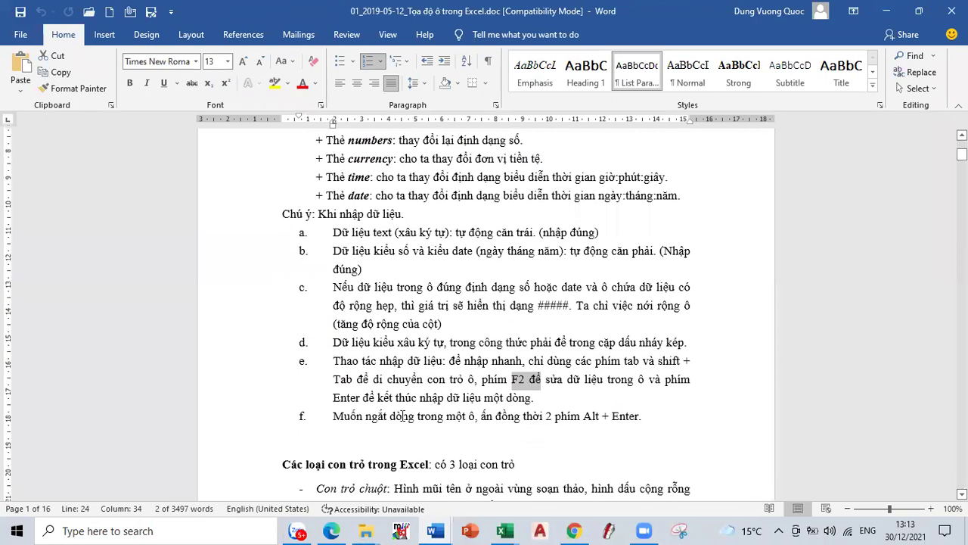
drag(401, 415, 640, 416)
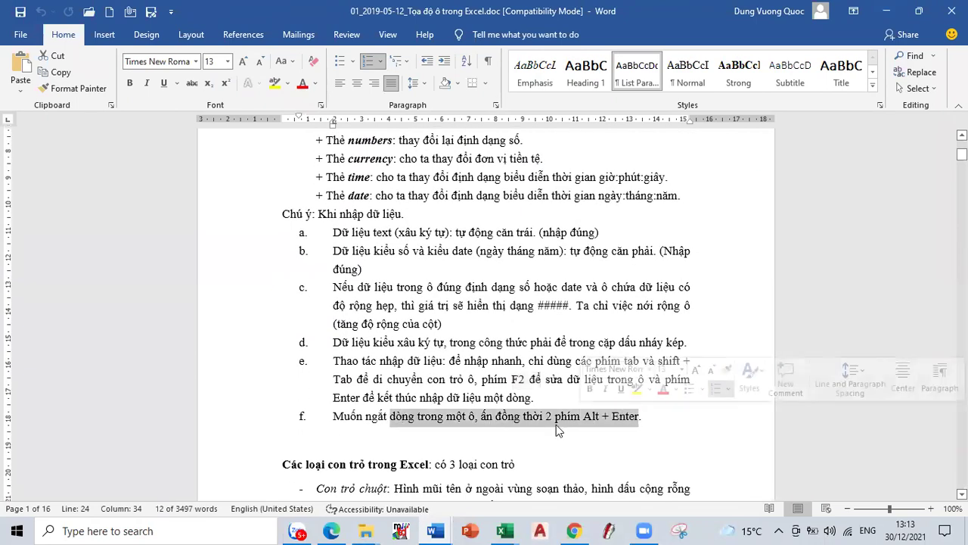
Step: Back in Excel, enter 'Hà Nội Việt Nam' in cell I14
click(886, 10)
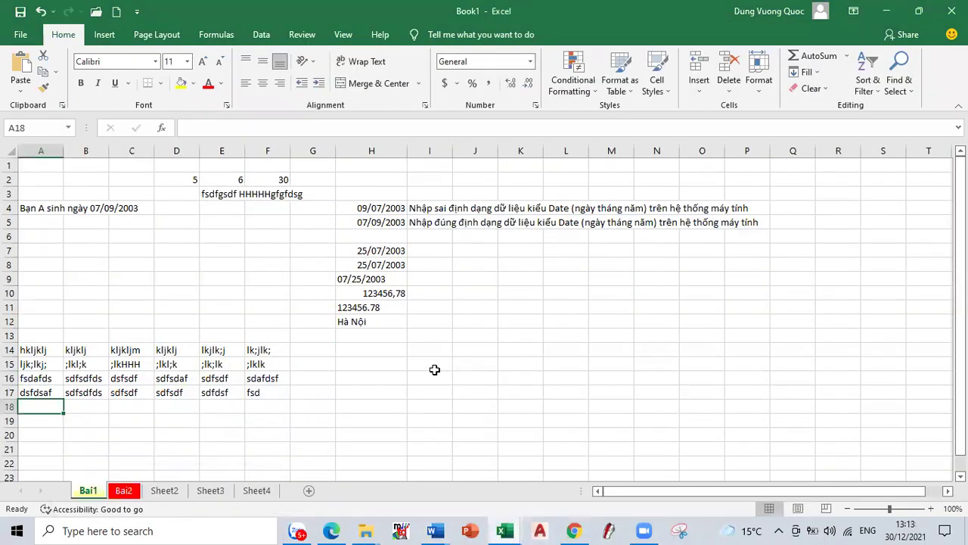
click(421, 346)
text(Hà)
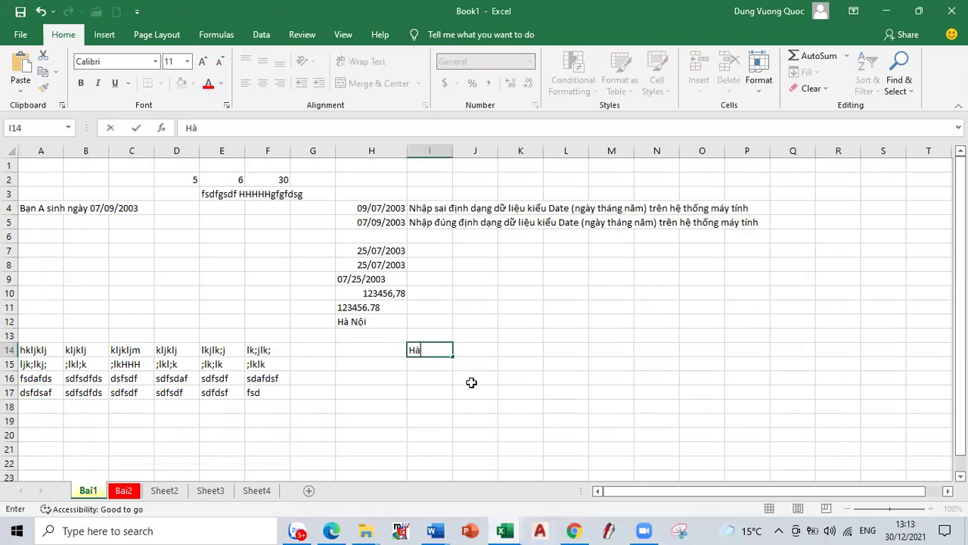
text( No)
text( Việt Na)
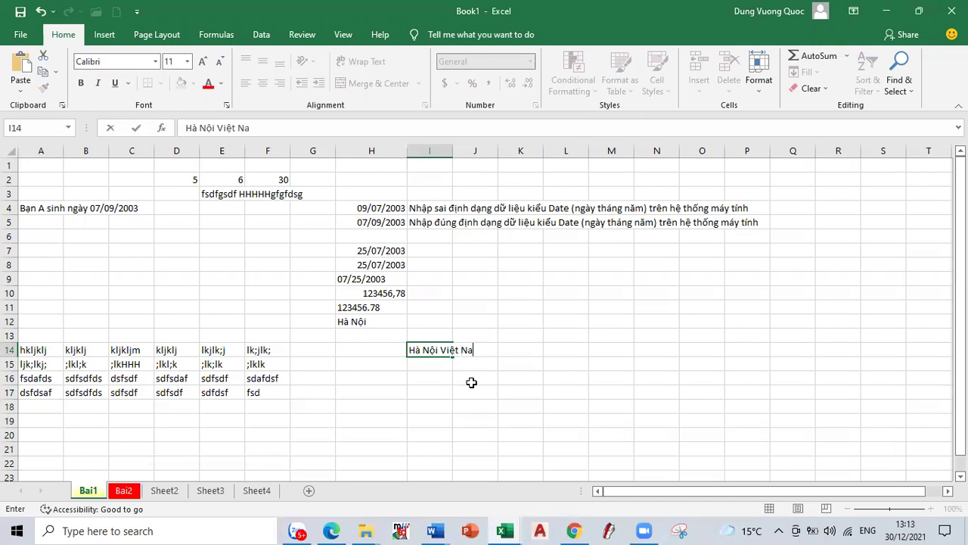
text(m)
key(Tab)
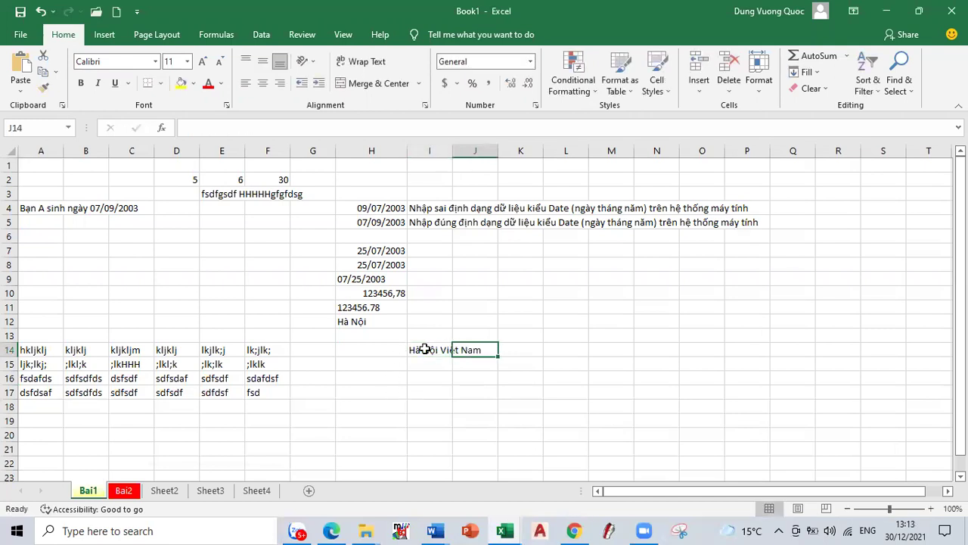
Step: Copy I14's text into K14
click(424, 349)
key(ctrl+c)
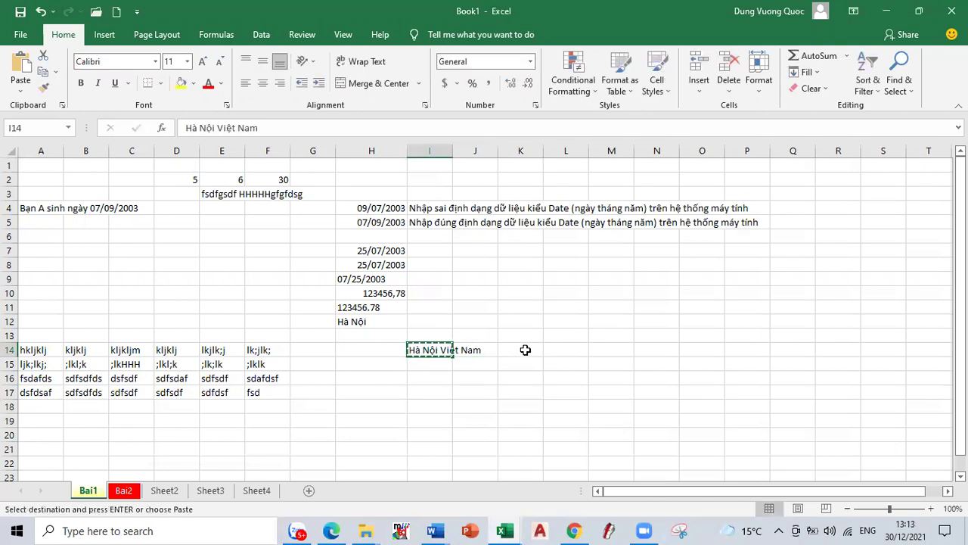
click(525, 349)
key(ctrl+v)
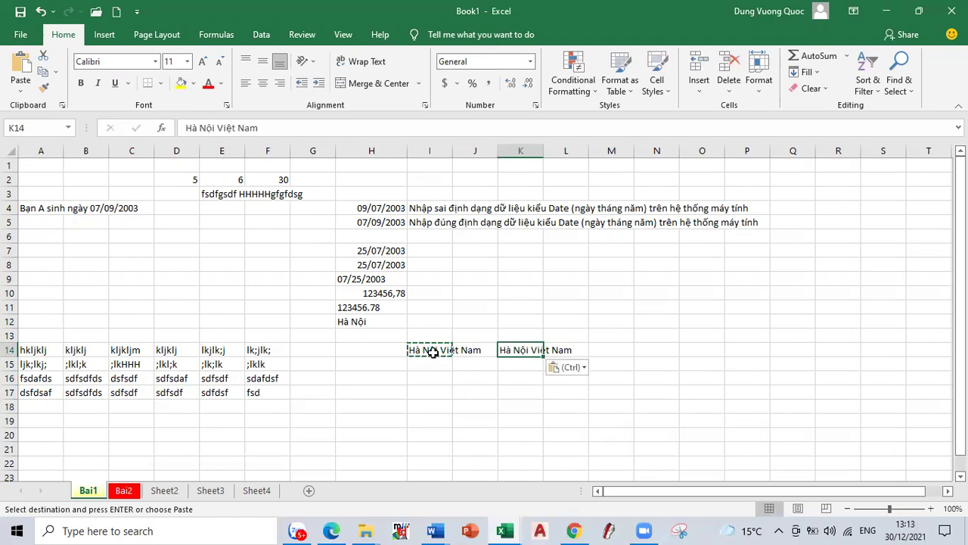
Step: Insert an Alt+Enter line break after 'Nội' in I14
double_click(442, 349)
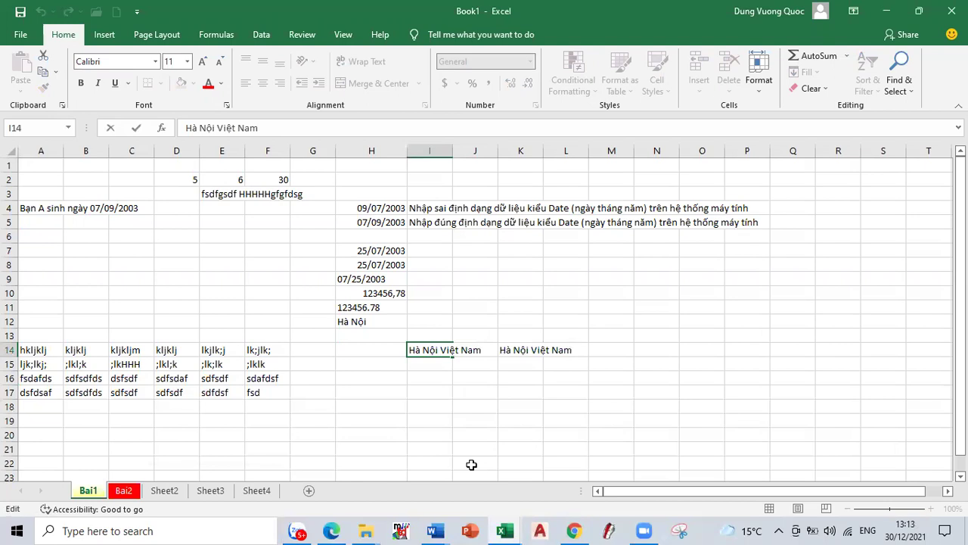
key(alt+Return)
key(Return)
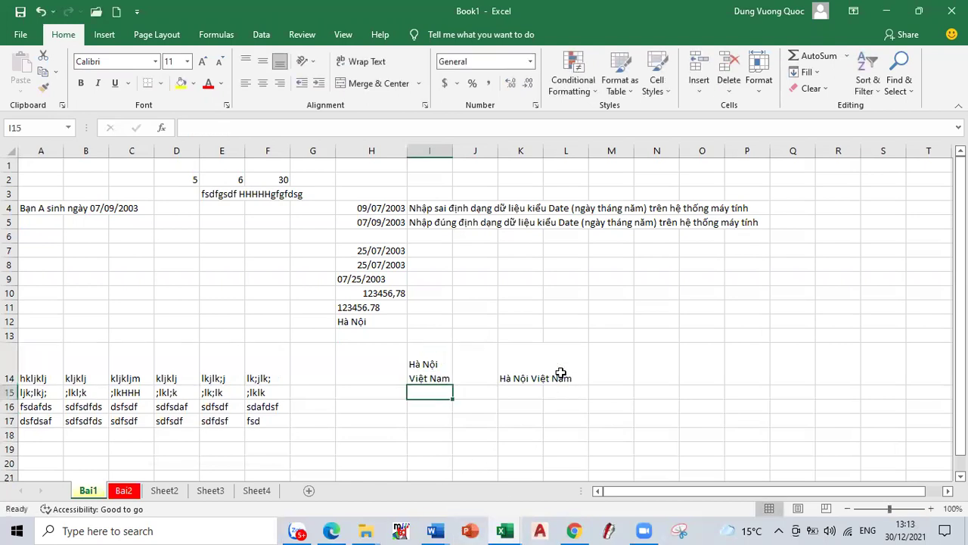
Step: Wrap K14's text, then turn Wrap Text off for row 14 and recheck I14 and K14
click(520, 375)
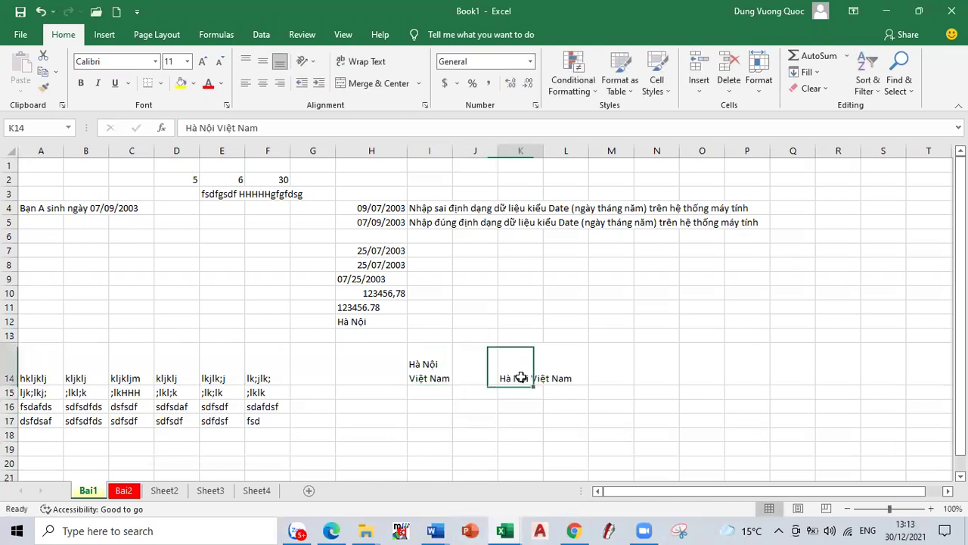
click(369, 62)
click(20, 361)
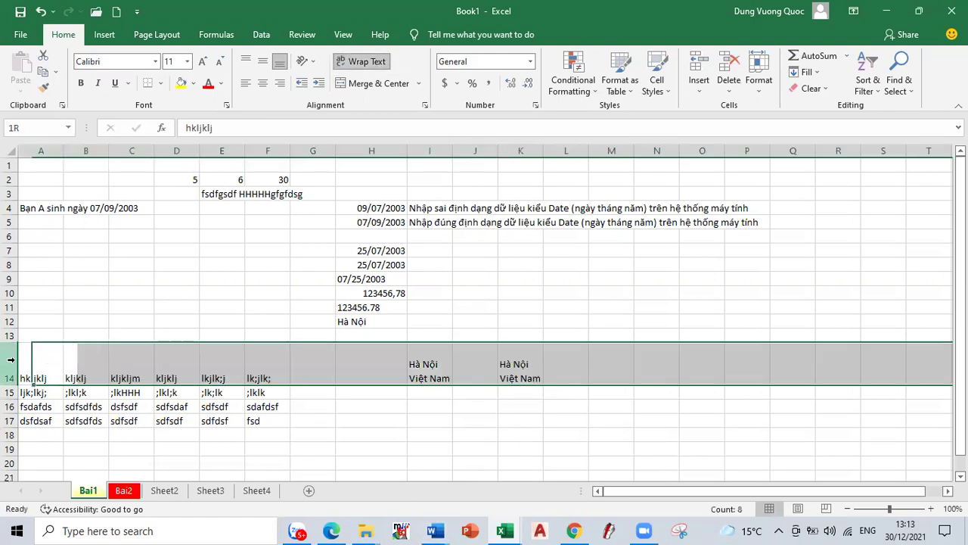
click(361, 62)
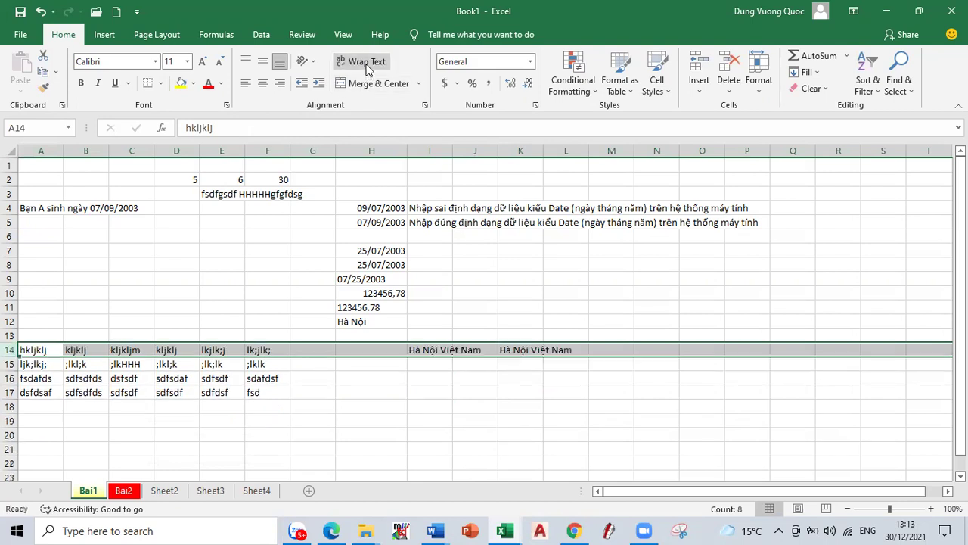
click(423, 349)
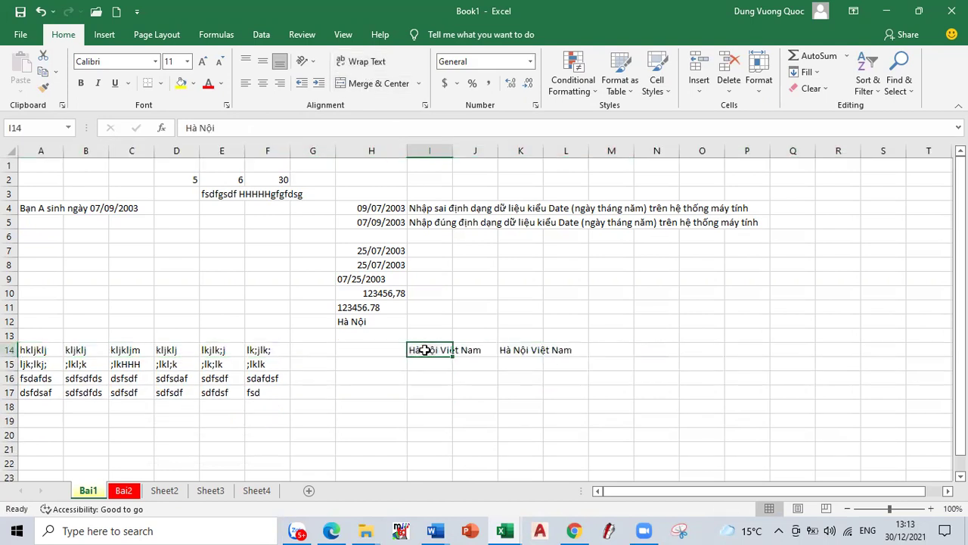
click(525, 350)
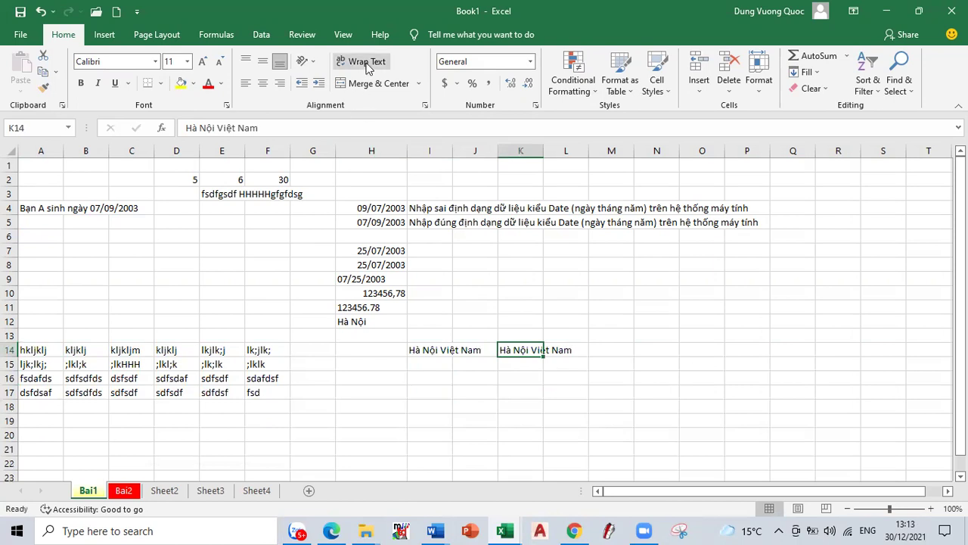
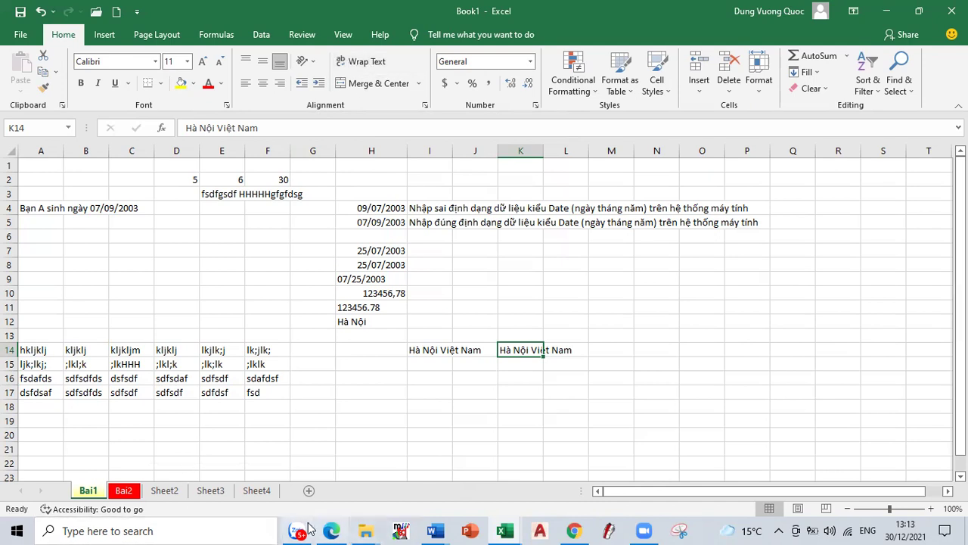
Step: Bring the Word cell-coordinates lesson forward and scroll down to the Tọa độ ô section
click(435, 530)
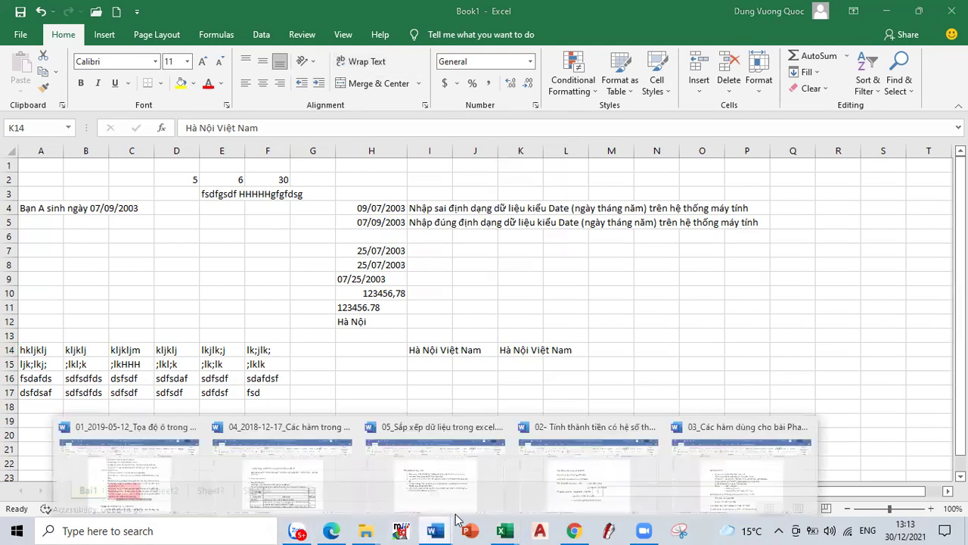
click(126, 475)
scroll(443, 339, down, 5)
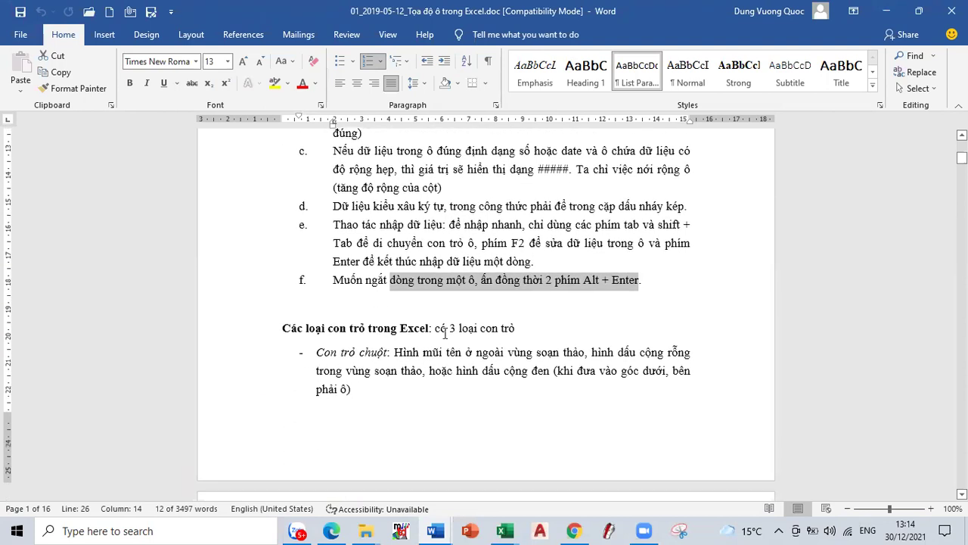
drag(439, 250, 499, 464)
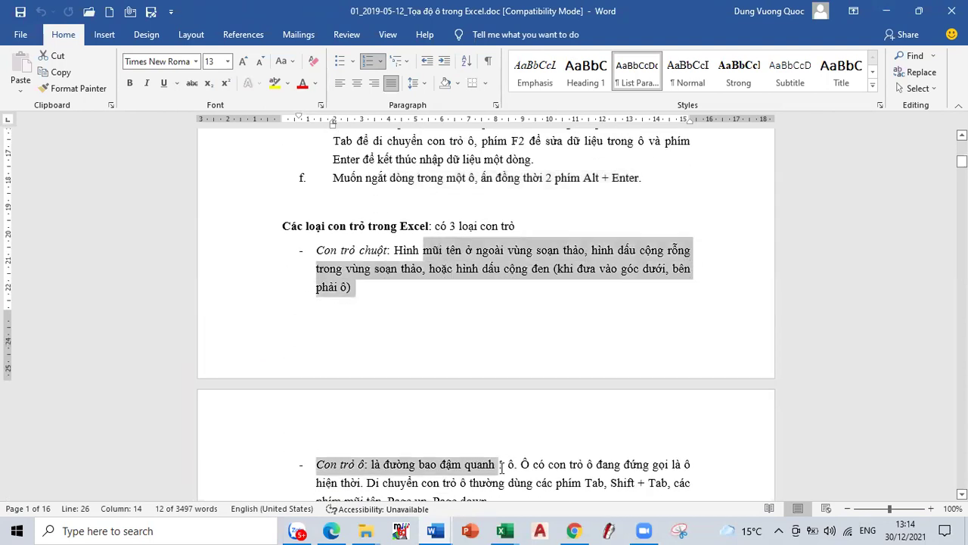
scroll(479, 444, down, 3)
scroll(469, 436, down, 2)
scroll(422, 406, down, 2)
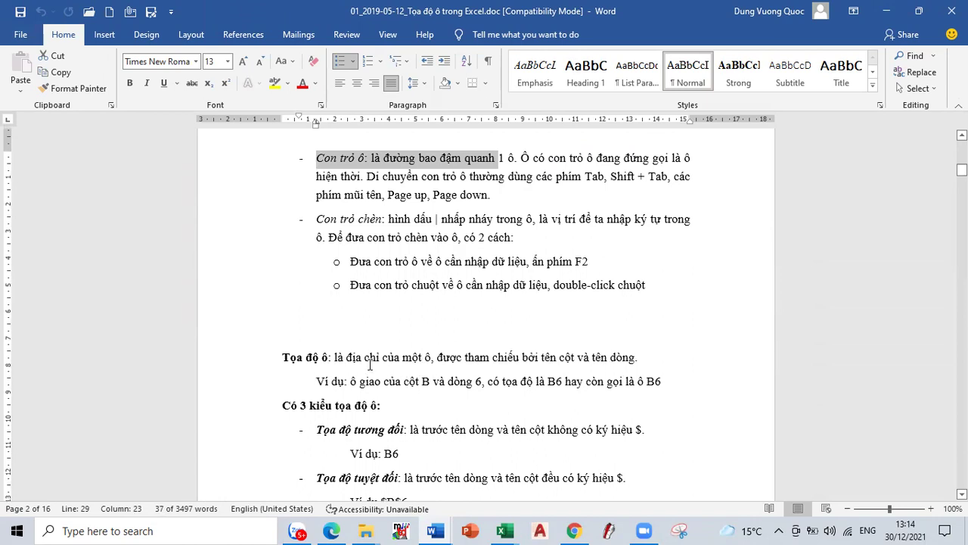
scroll(370, 365, down, 2)
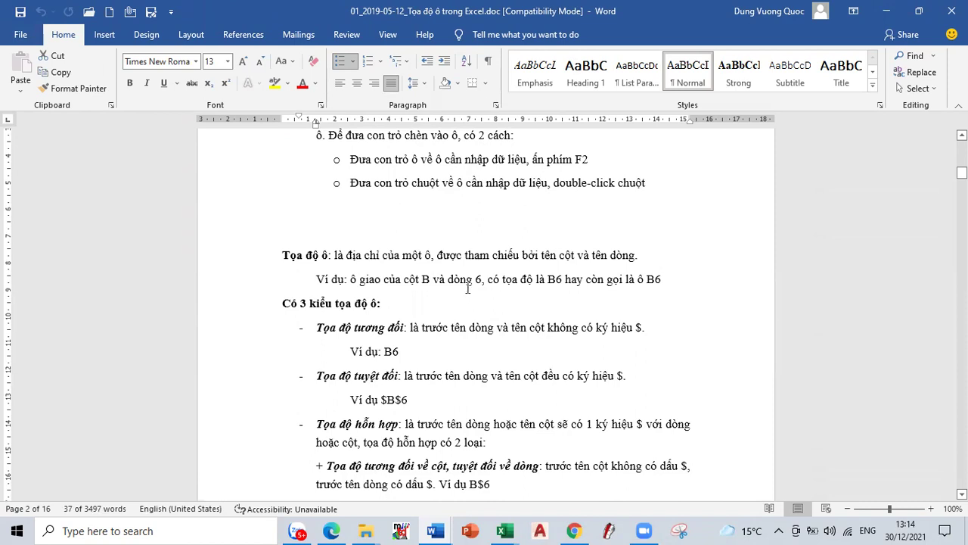
Step: Highlight the B6 relative and $B$6 absolute reference examples in the lesson
double_click(656, 279)
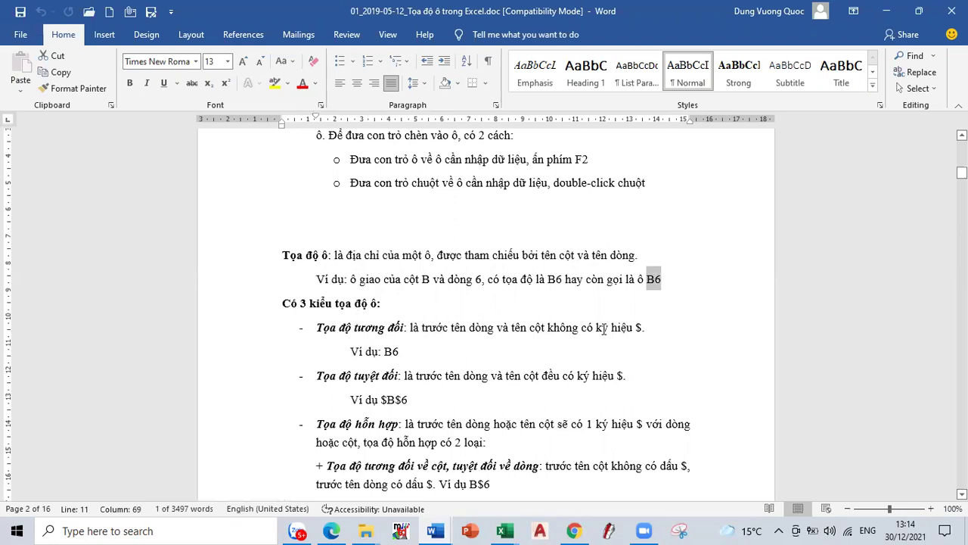
double_click(388, 351)
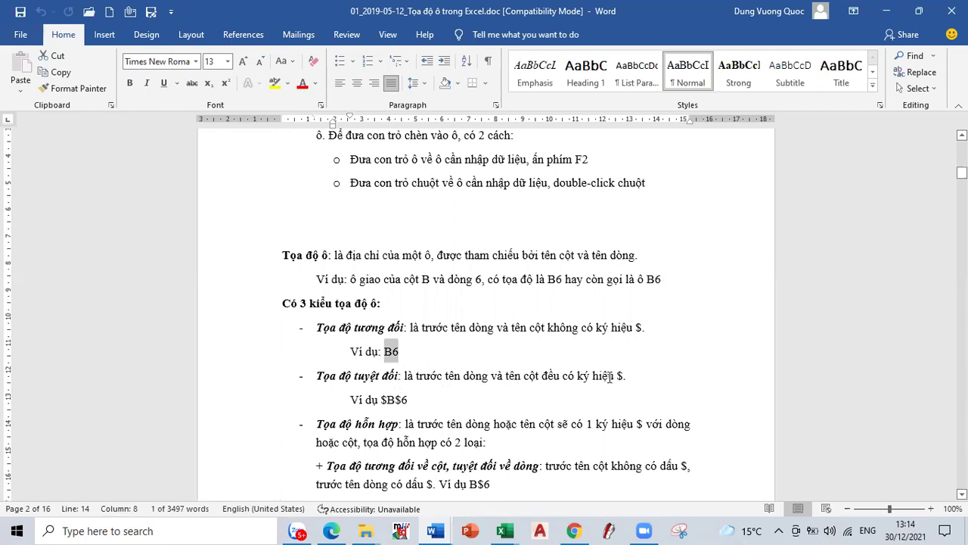
drag(382, 399, 413, 400)
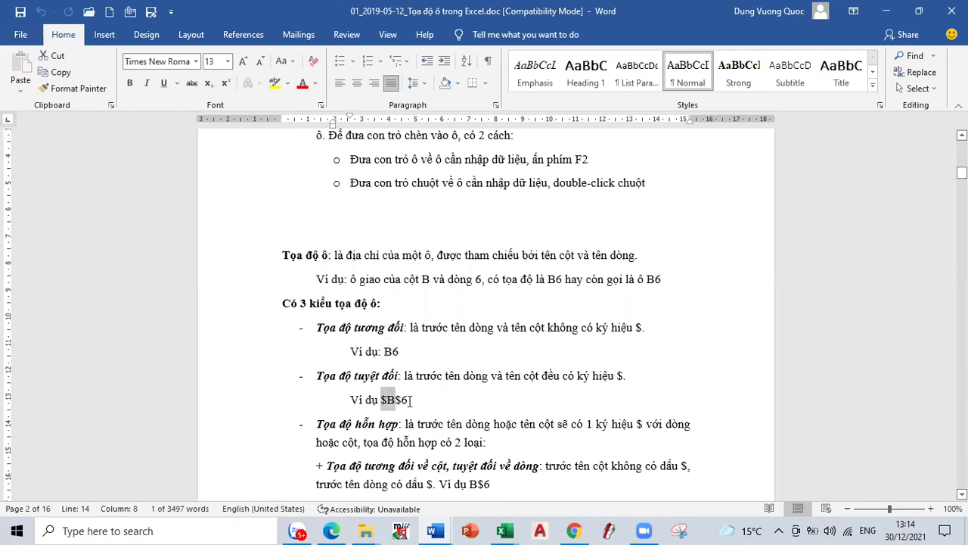
scroll(473, 412, down, 2)
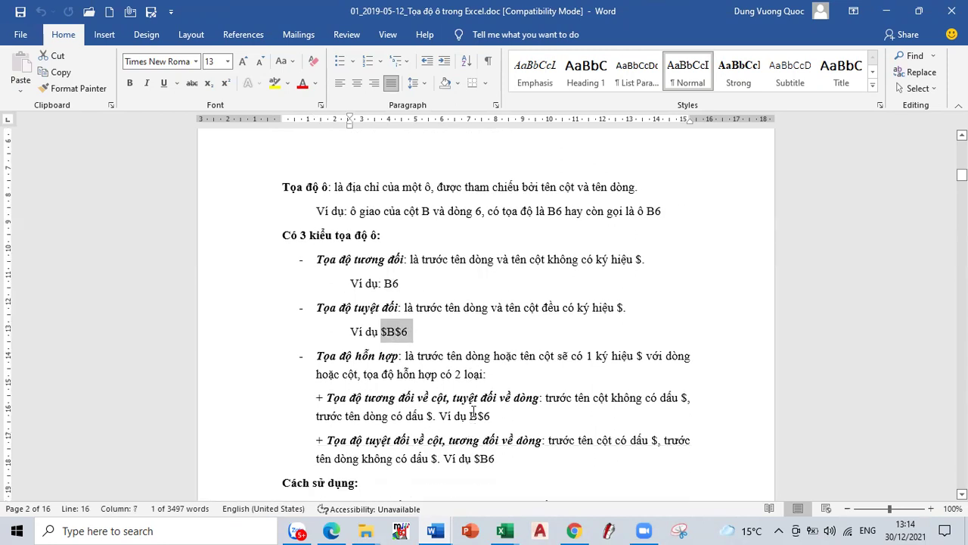
click(442, 357)
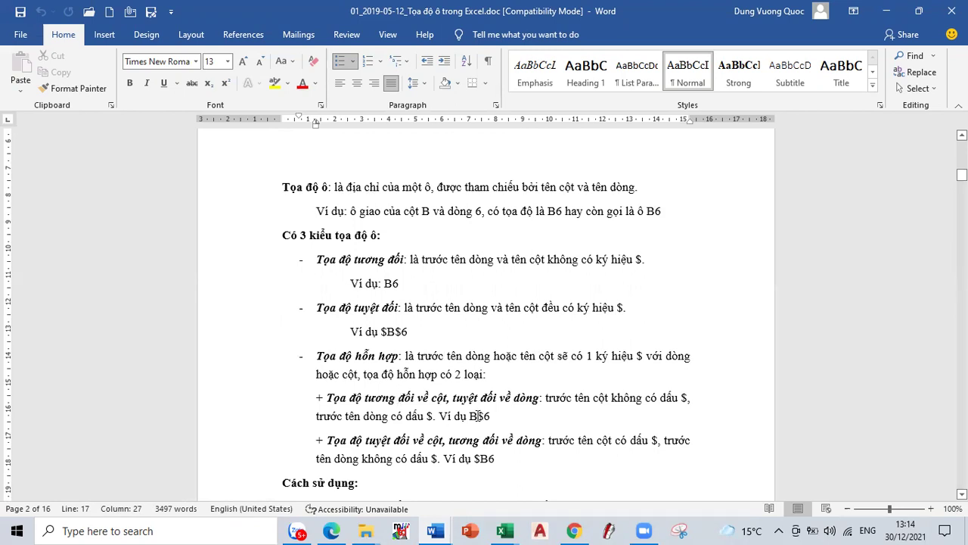
Step: Highlight the mixed-reference wording and insert $ before B in the last example
drag(478, 415, 489, 416)
mouse_move(366, 397)
mouse_down()
mouse_move(449, 399)
mouse_move(493, 416)
mouse_up()
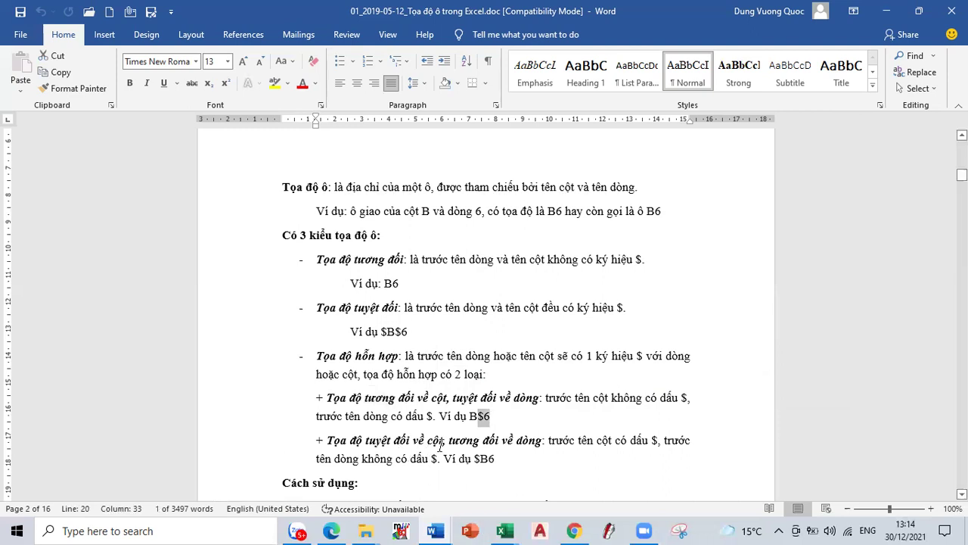
click(476, 459)
text($)
Step: Highlight the $B6 example and the three reference-type explanations, then minimize Word
click(494, 459)
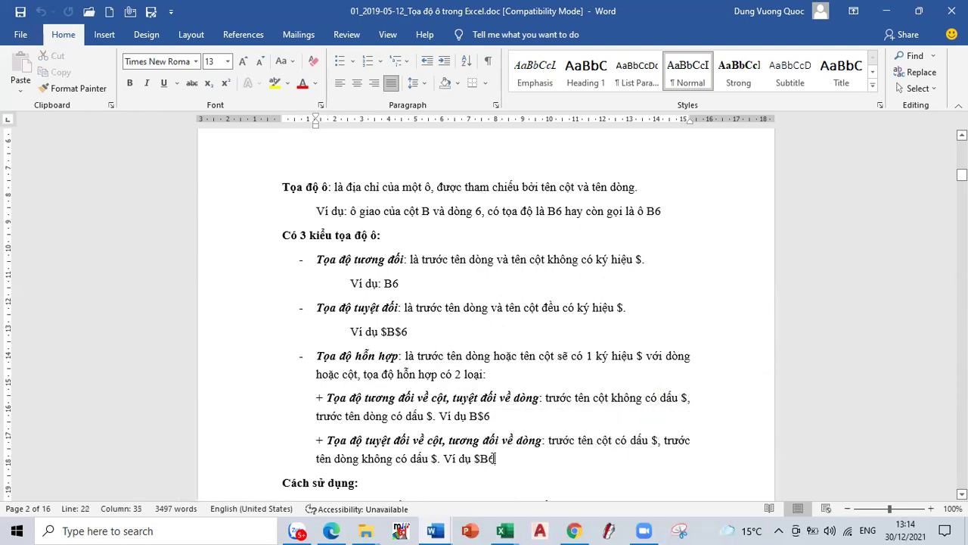
drag(494, 458, 489, 458)
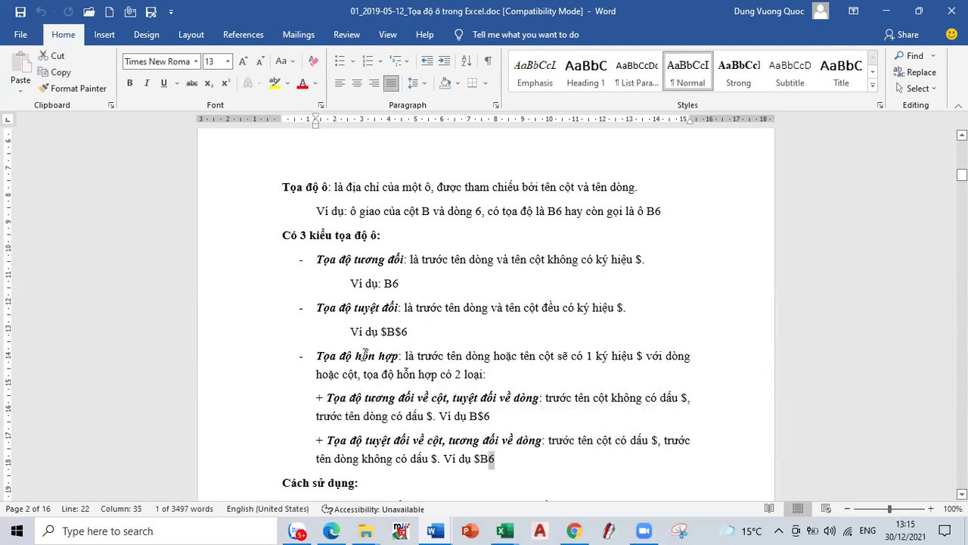
drag(354, 258, 485, 446)
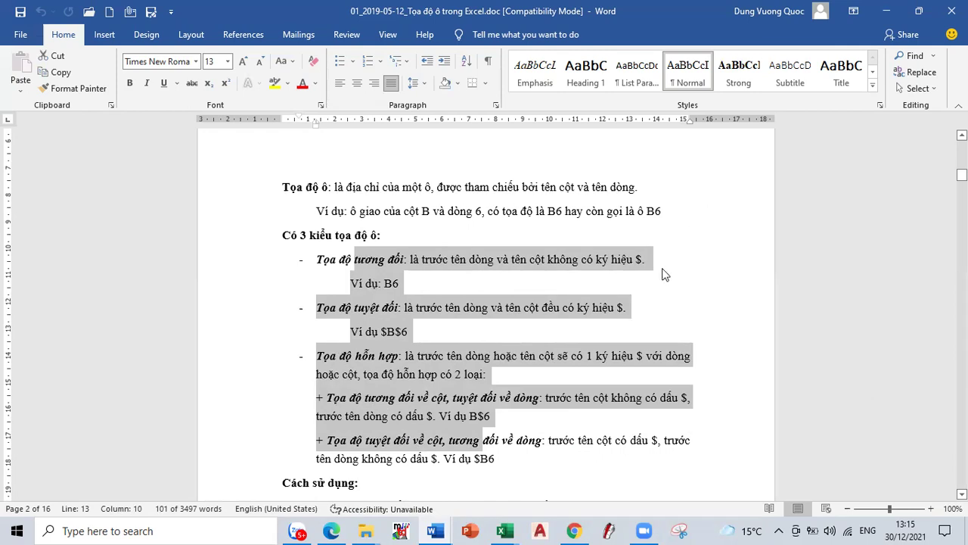
click(886, 10)
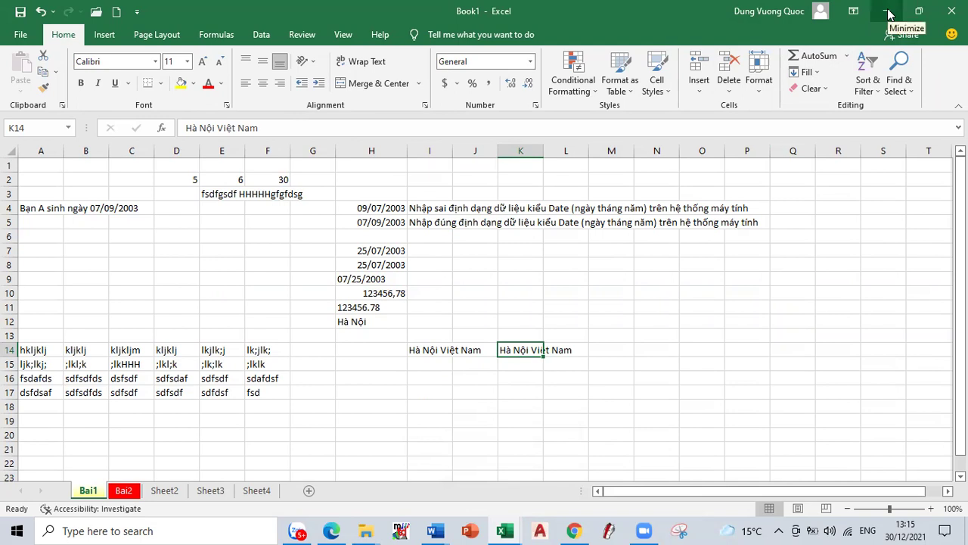
Step: Close Book1 without saving, then review prices C3:C8 and rates 0,1 to 0,5 in row 2
click(951, 11)
click(546, 343)
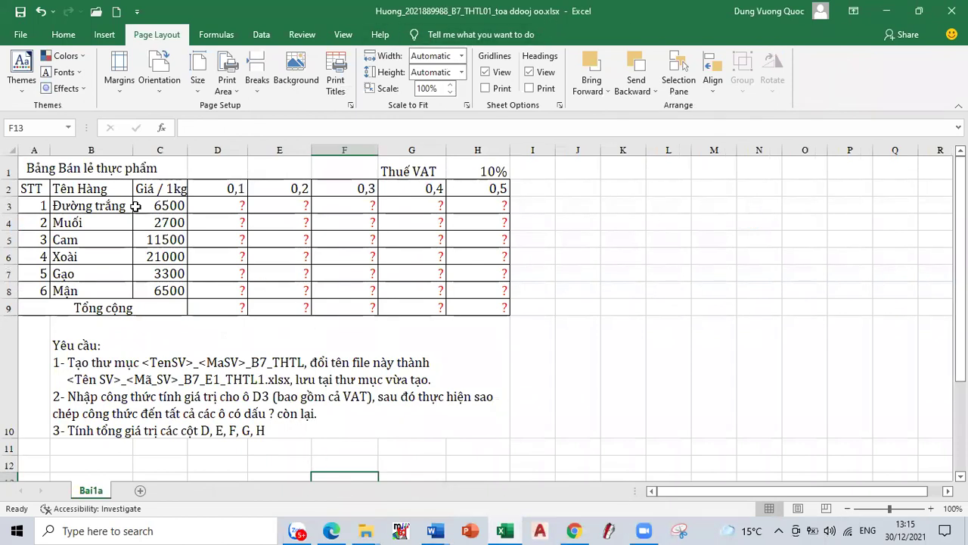
drag(156, 205, 170, 289)
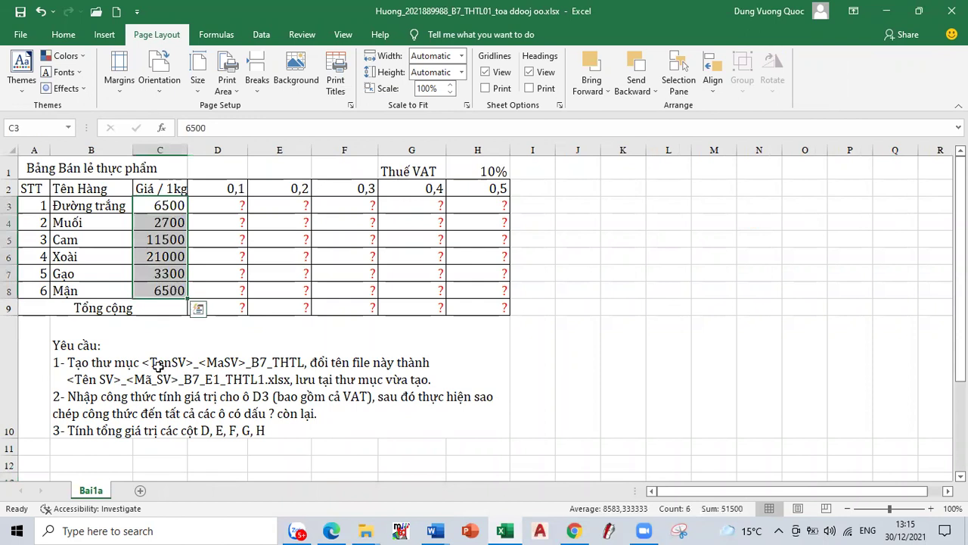
click(233, 190)
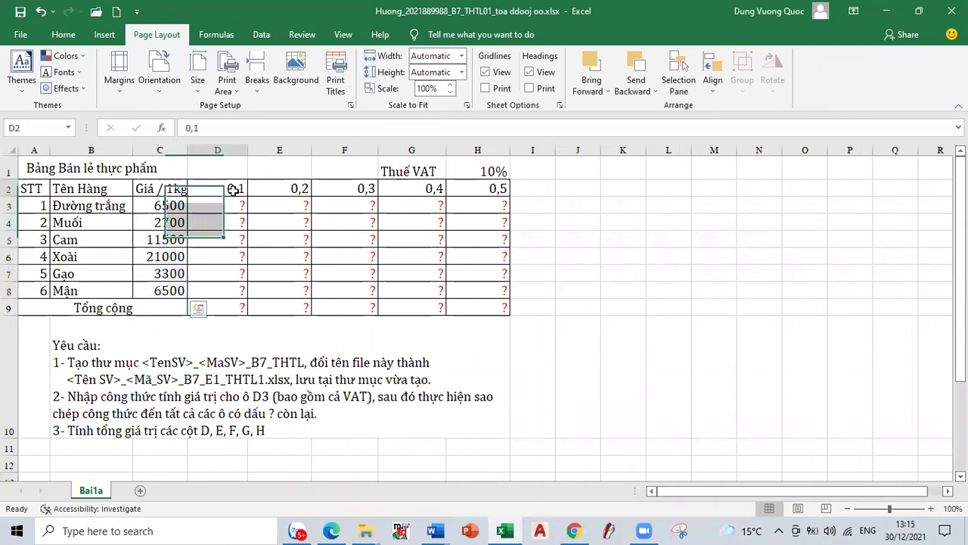
click(306, 188)
click(344, 187)
click(438, 188)
click(482, 185)
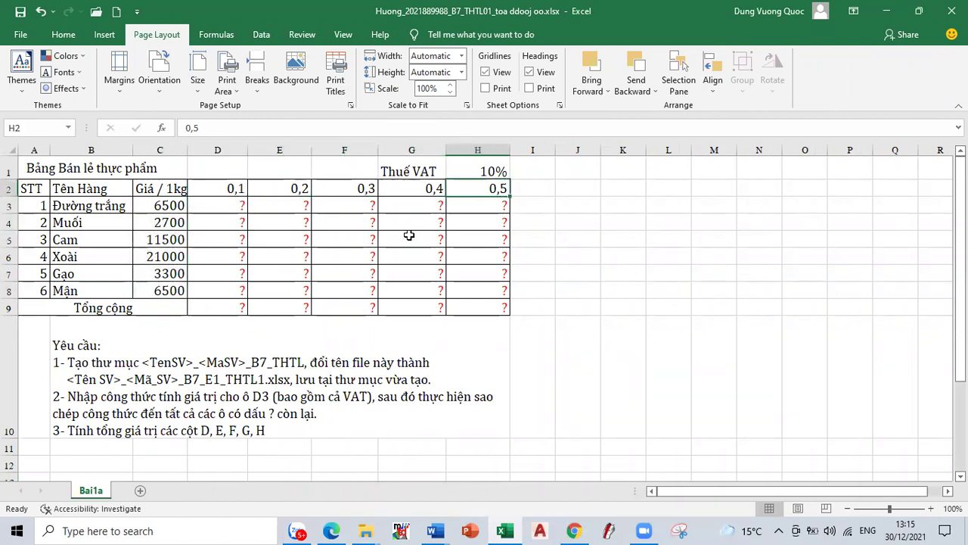
Step: Highlight the D3:H8 result range and select D3 to start the formula
click(223, 209)
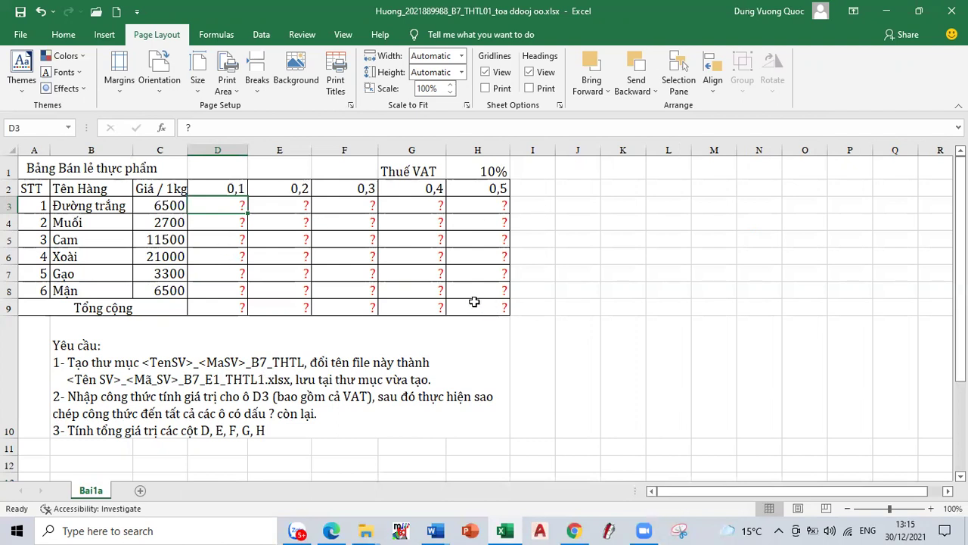
click(287, 208)
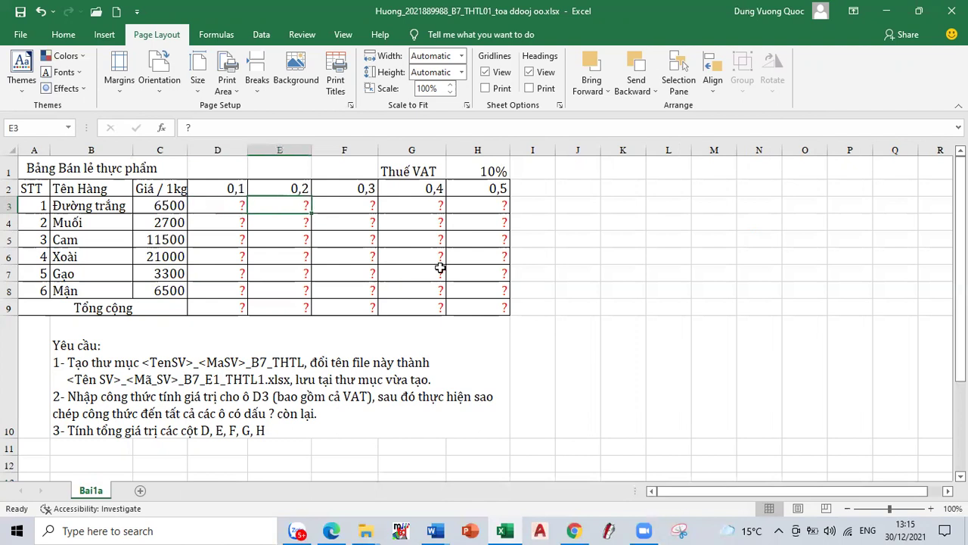
click(486, 288)
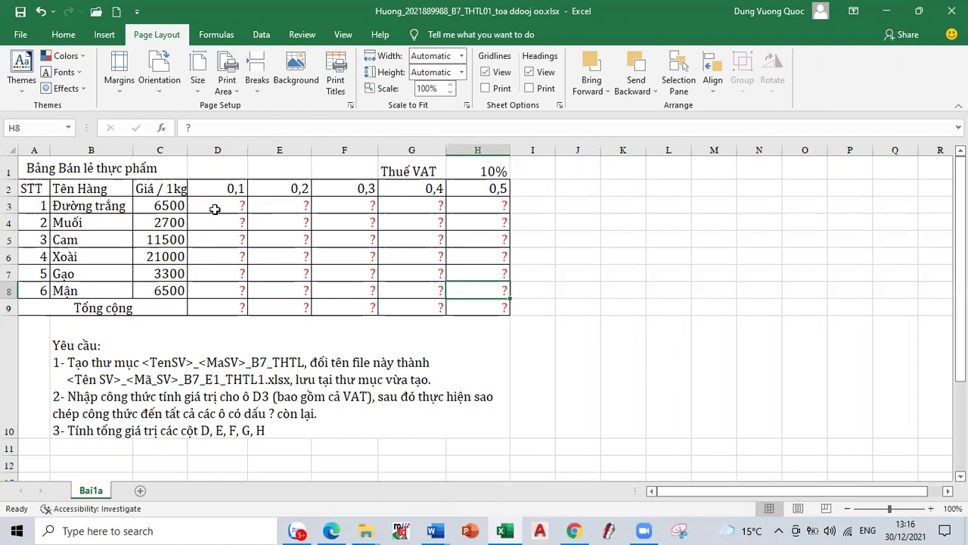
drag(217, 206, 242, 290)
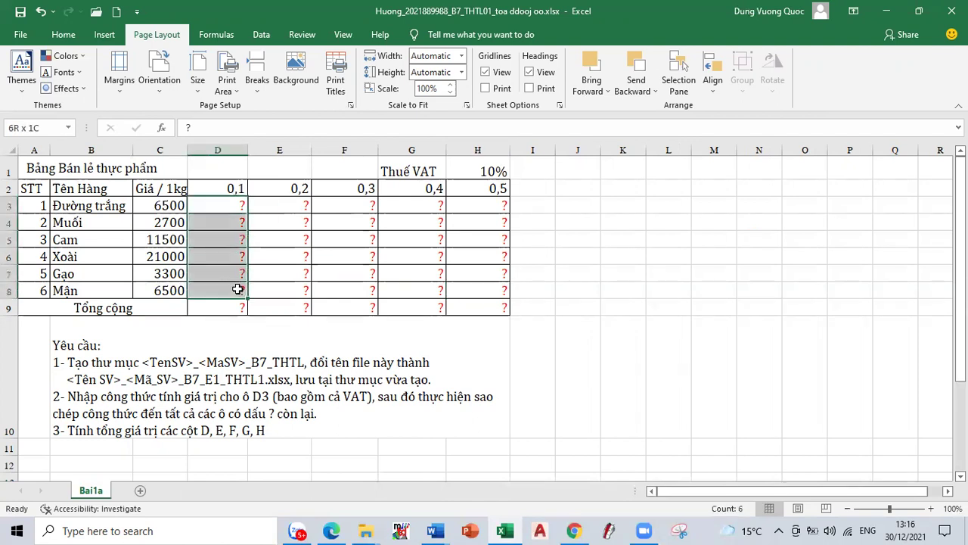
drag(244, 205, 487, 287)
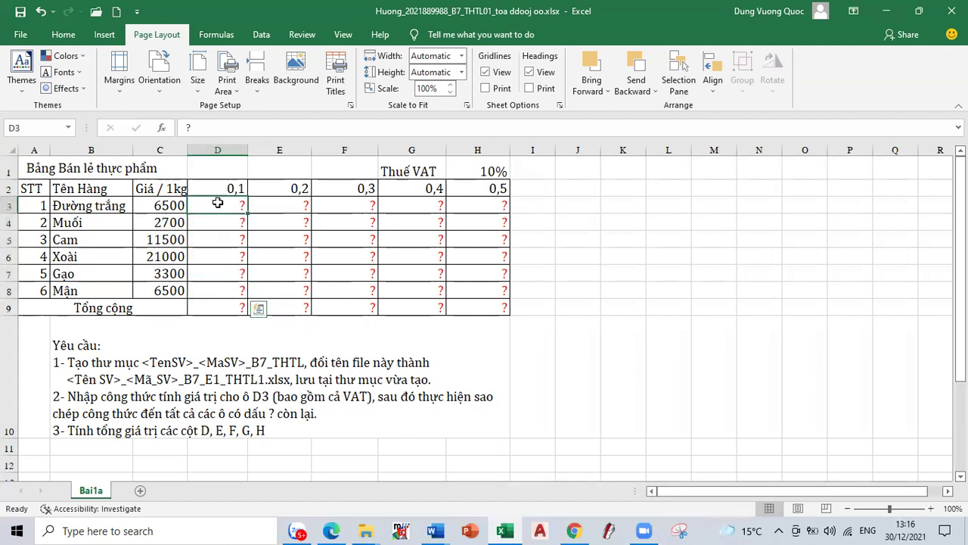
drag(235, 204, 480, 287)
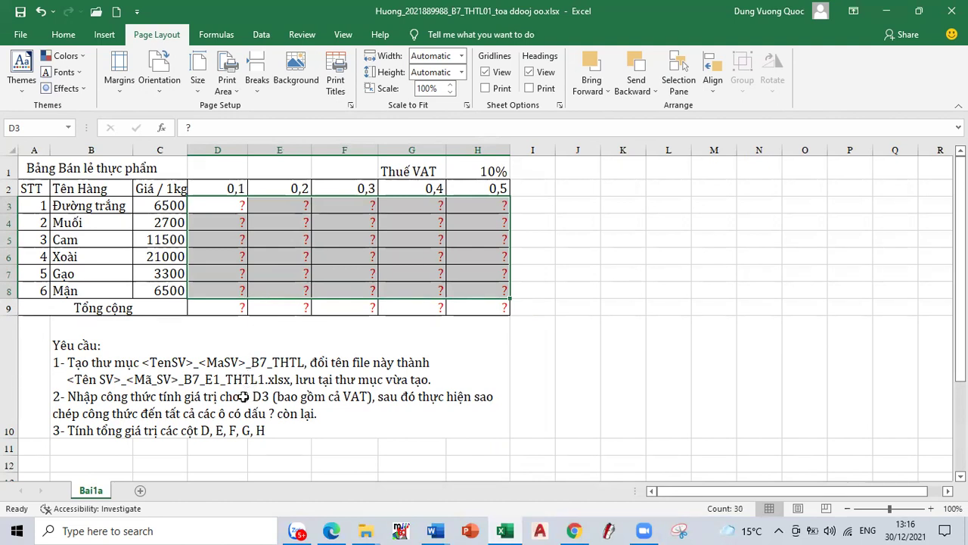
click(231, 205)
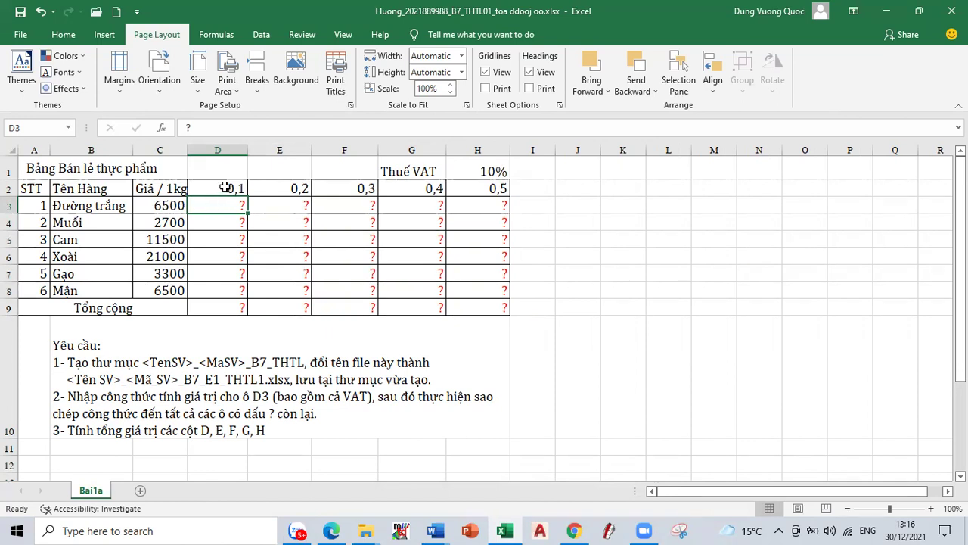
Step: Enter =C3*D2 in D3, giving 650,00
text(=)
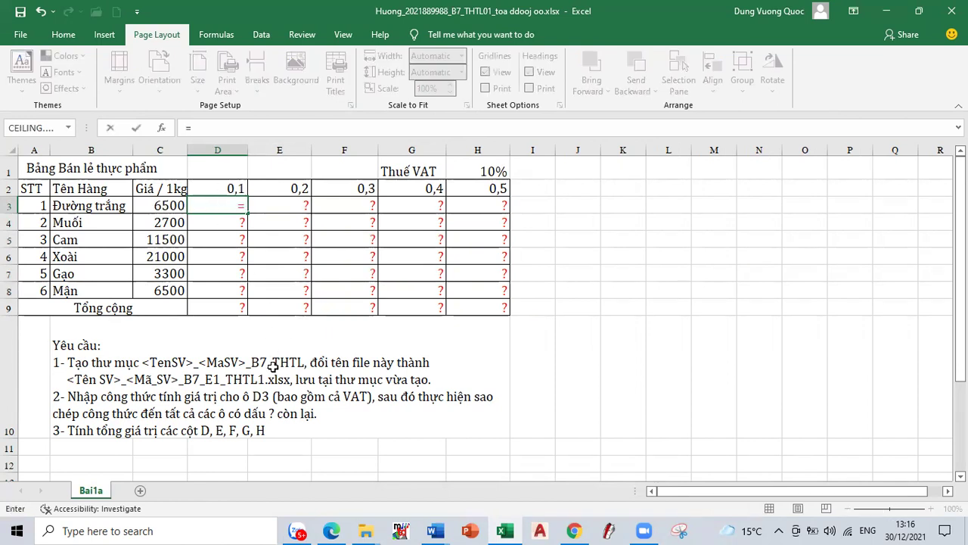
click(164, 204)
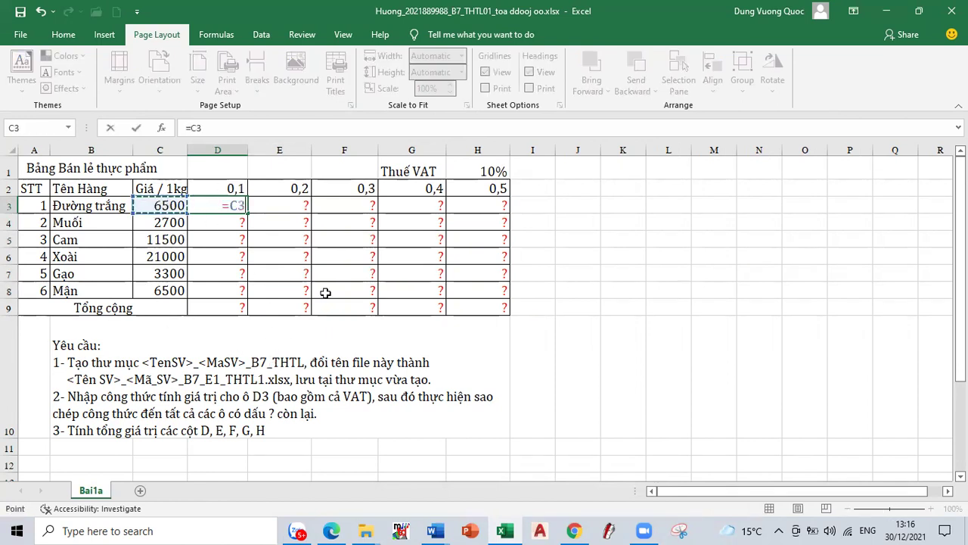
text(*)
click(214, 188)
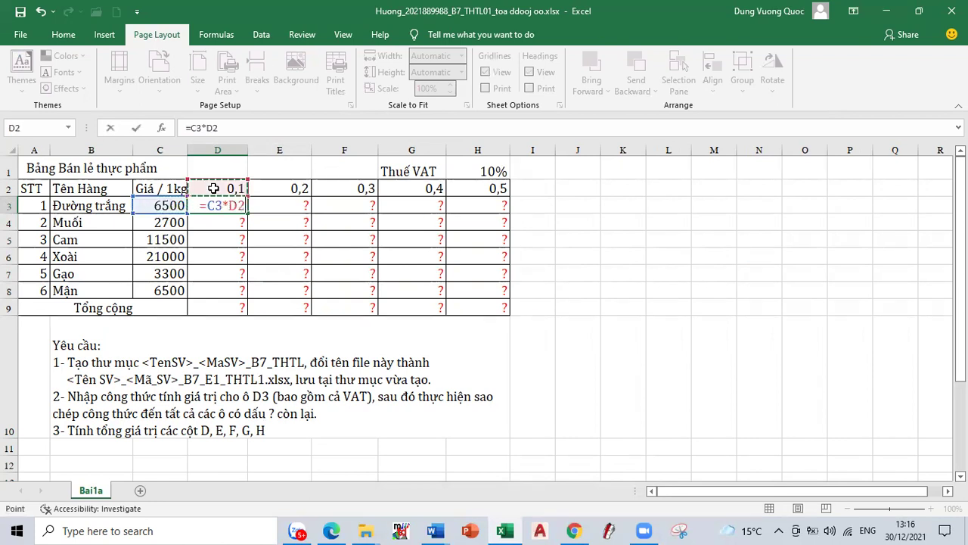
key(Return)
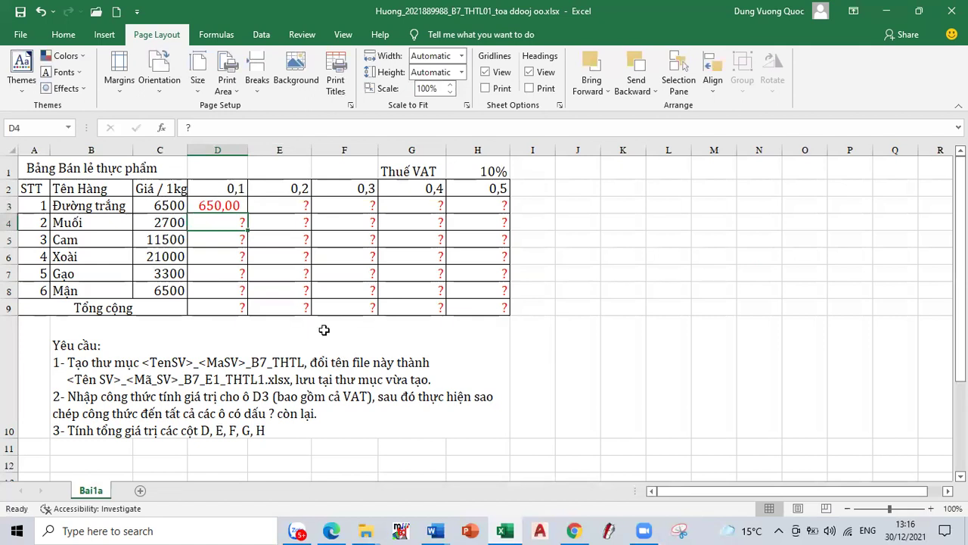
Step: Try filling D3's formula down to D8, then undo the fill
click(226, 208)
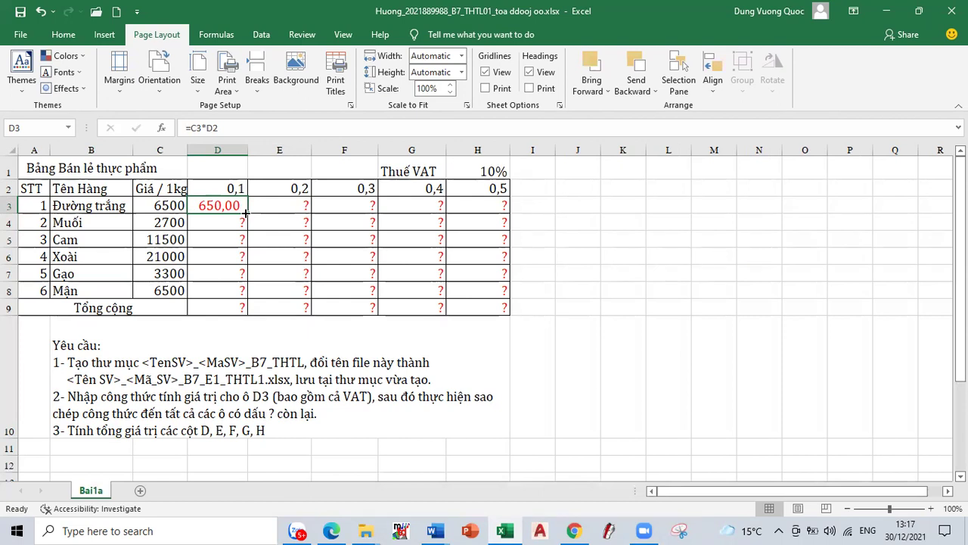
drag(245, 214, 251, 294)
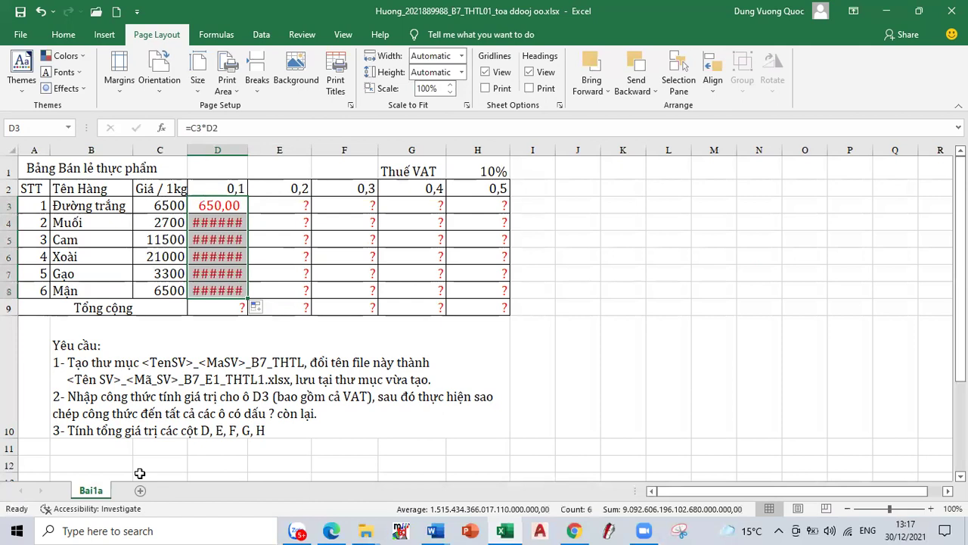
click(43, 20)
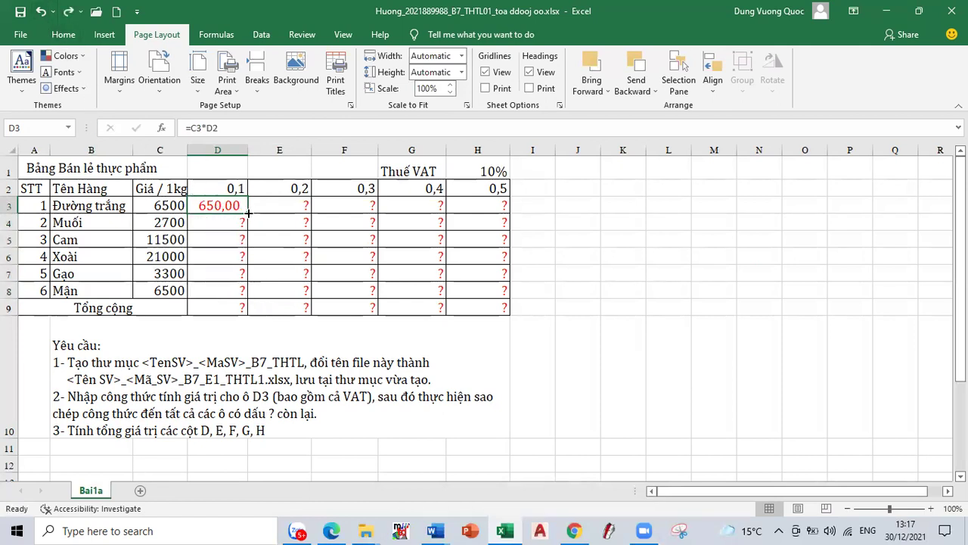
Step: Fill =C3*D2 down to D9 and AutoFit column D to show results like 1.755.000,00
drag(248, 214, 249, 310)
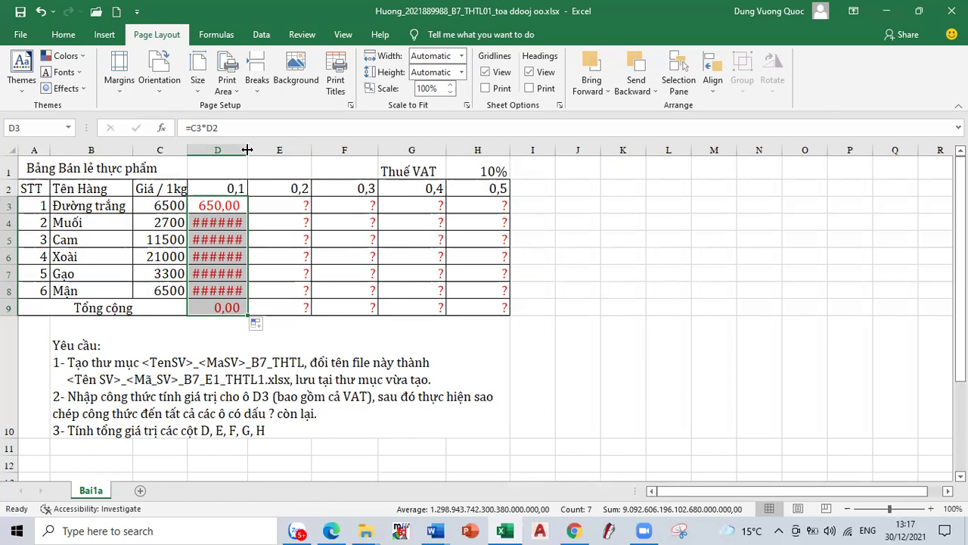
double_click(247, 150)
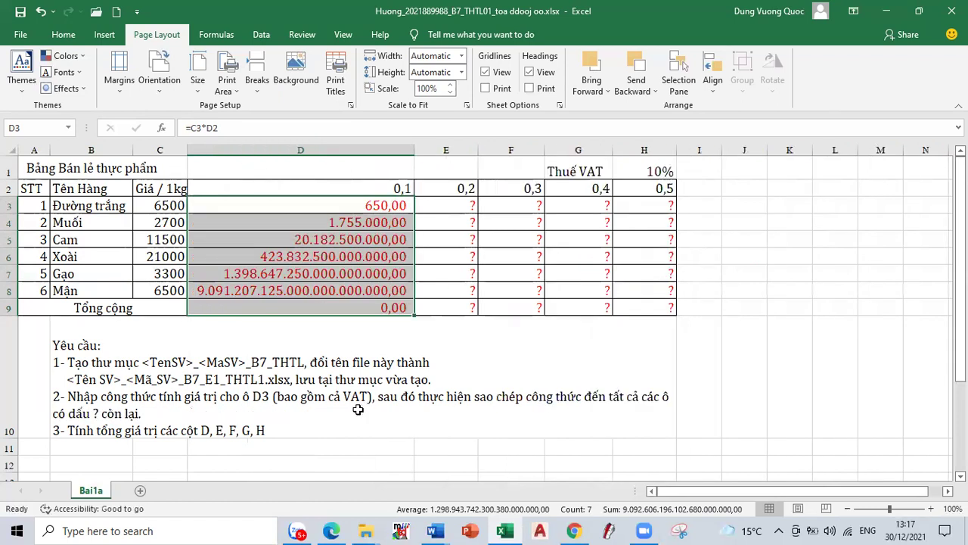
click(372, 207)
double_click(385, 200)
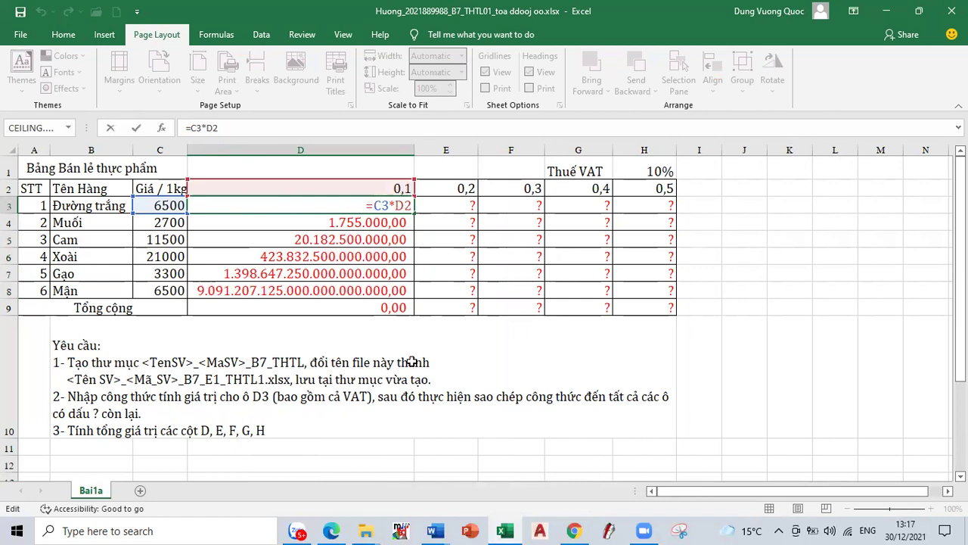
key(Return)
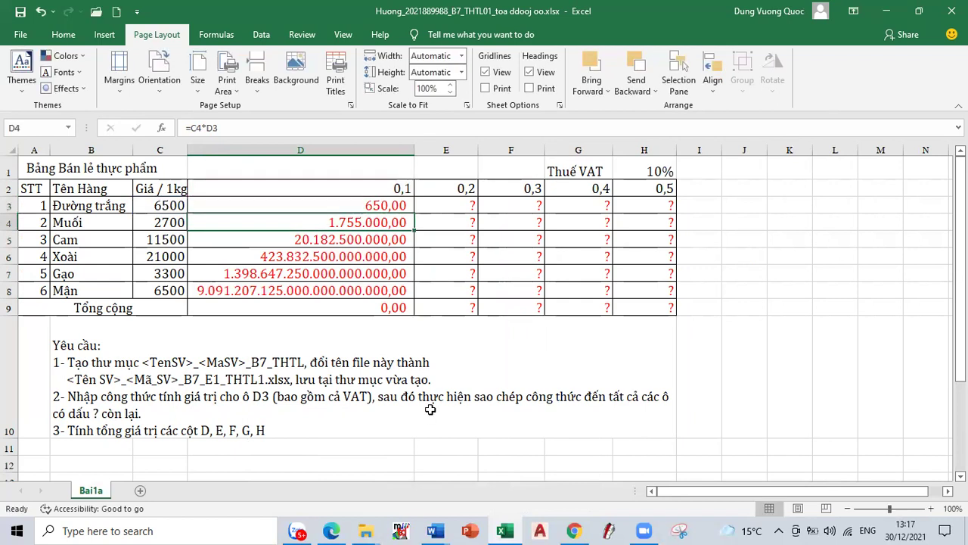
key(F2)
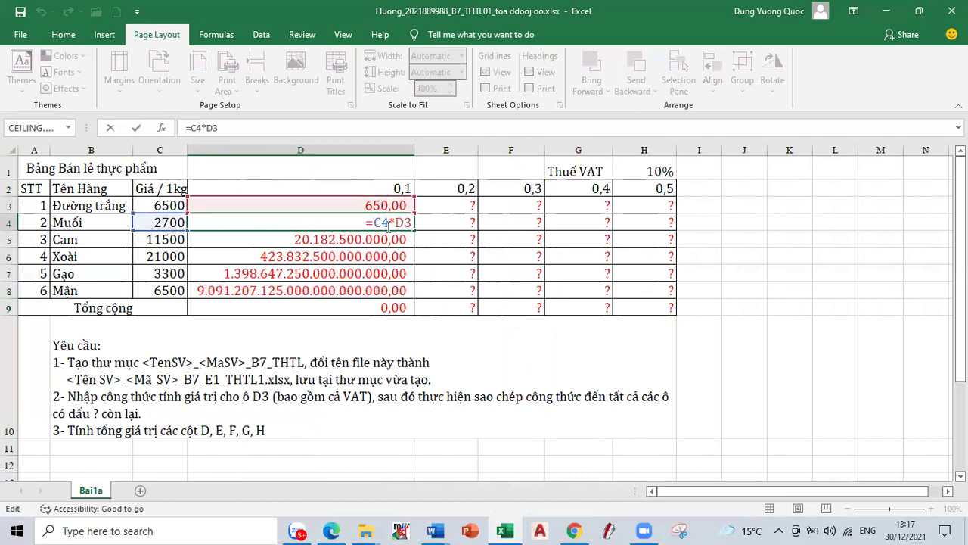
double_click(381, 222)
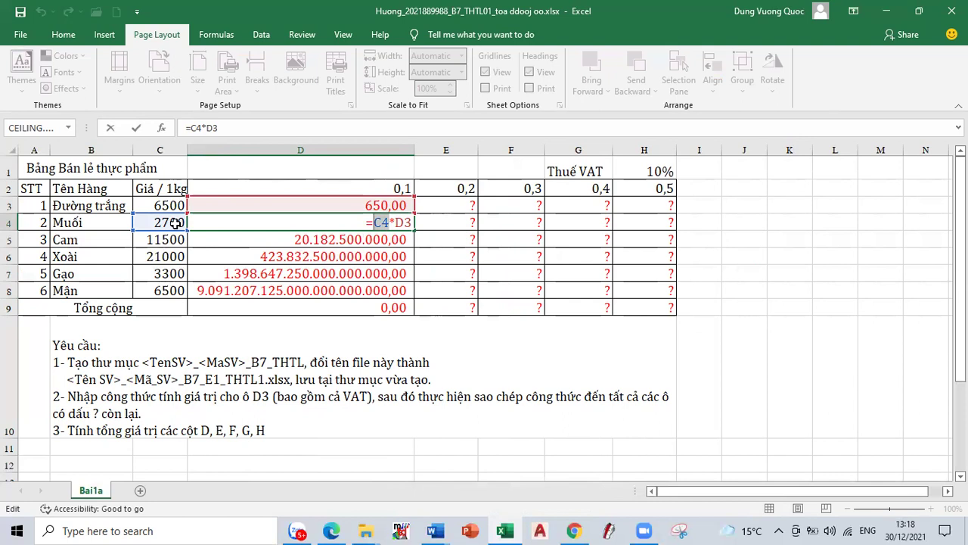
drag(393, 222, 413, 222)
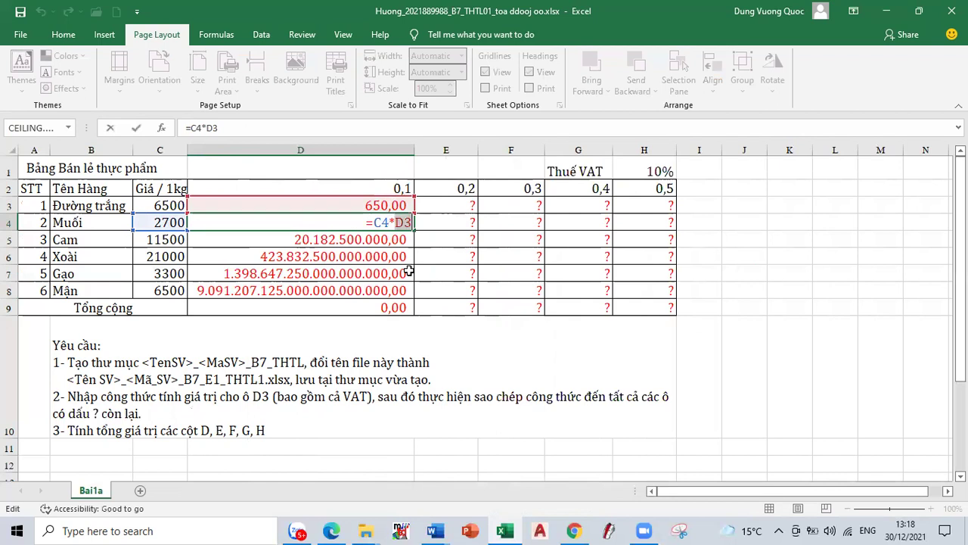
key(Return)
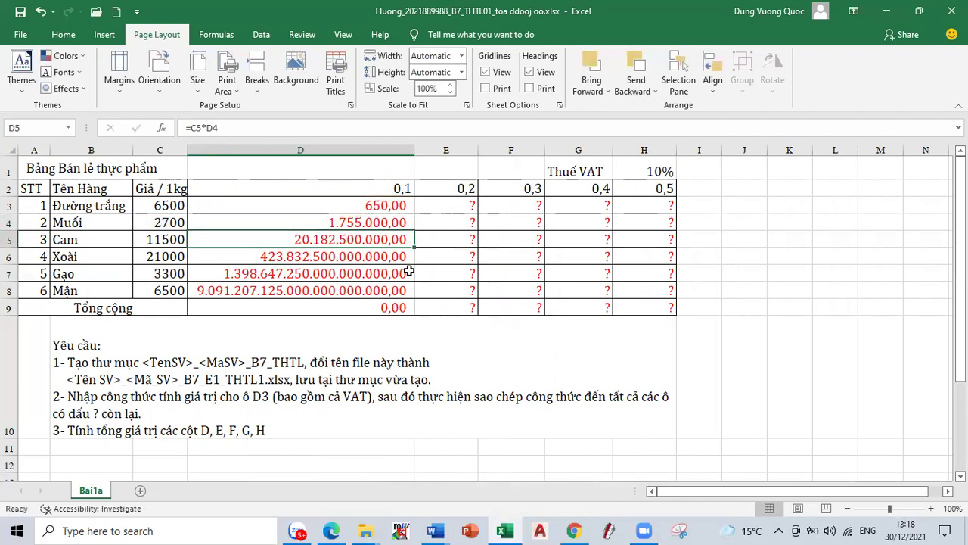
key(F2)
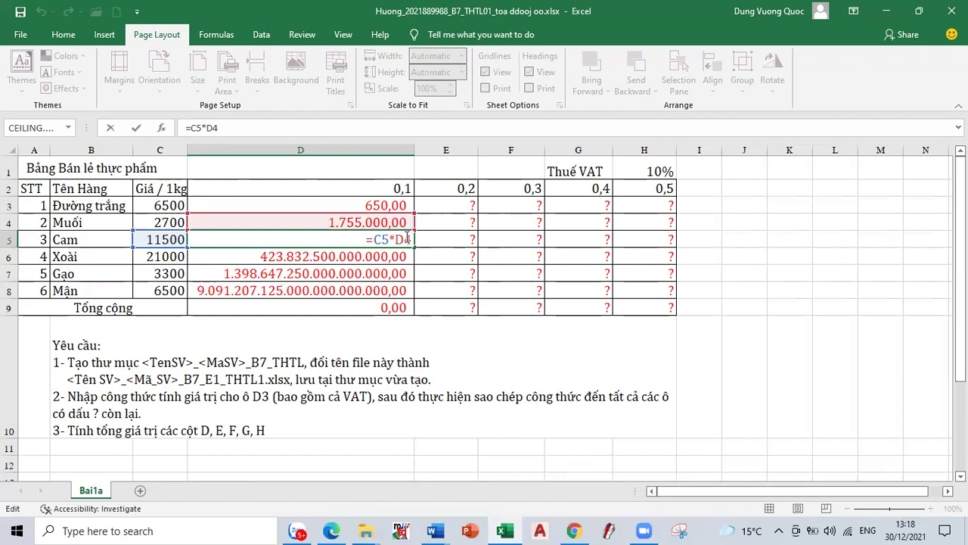
drag(394, 239, 409, 239)
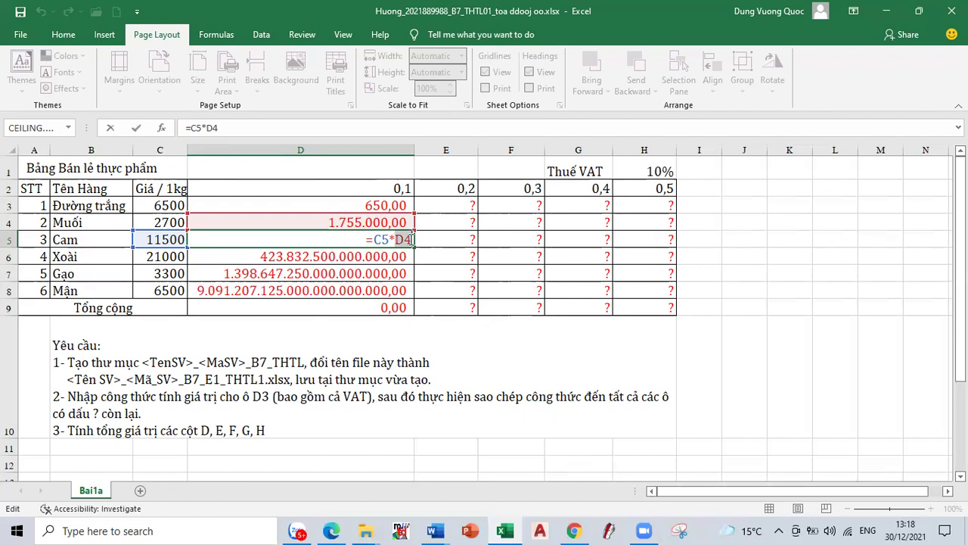
key(Return)
Step: Cycle D3's D2 reference with F4 until the formula reads =C3*D$2
double_click(374, 205)
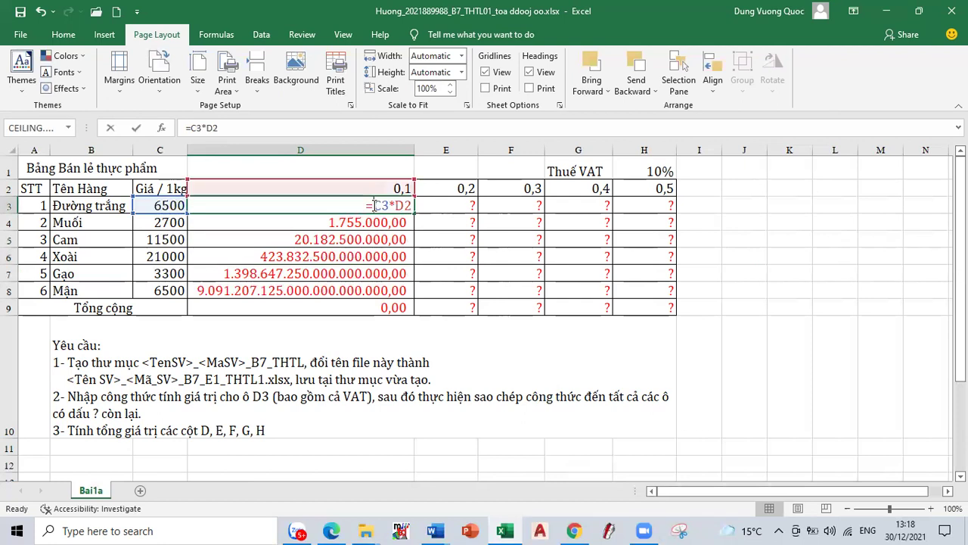
drag(397, 205, 412, 205)
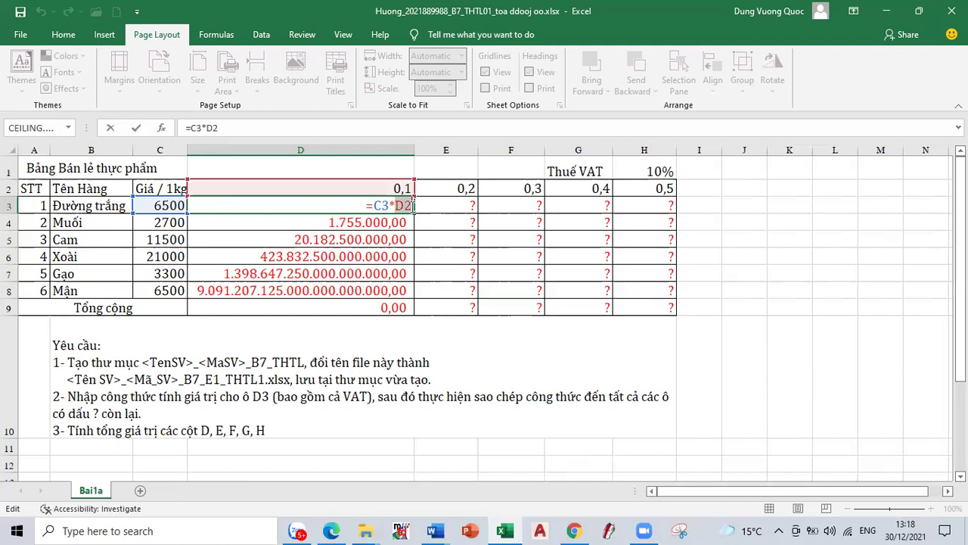
key(F4)
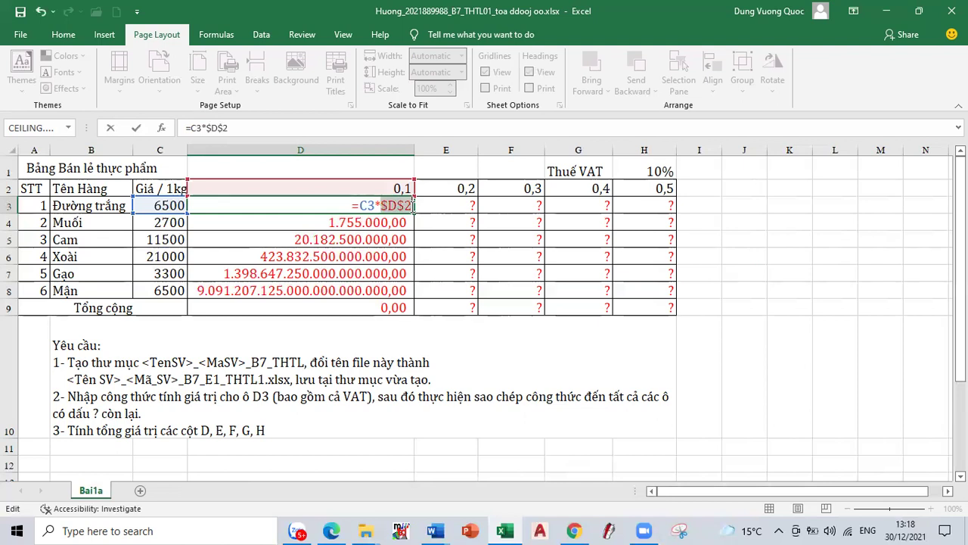
key(F4)
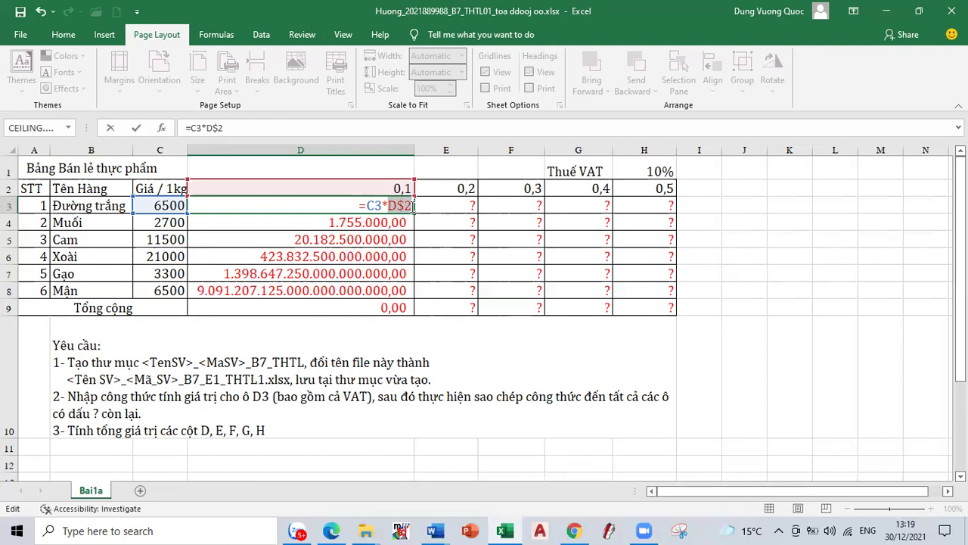
key(F4)
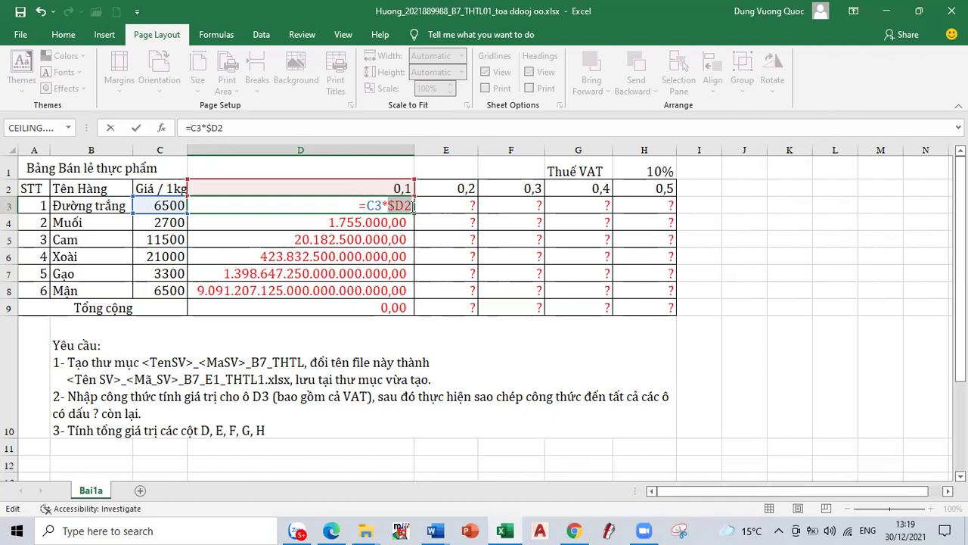
key(F4)
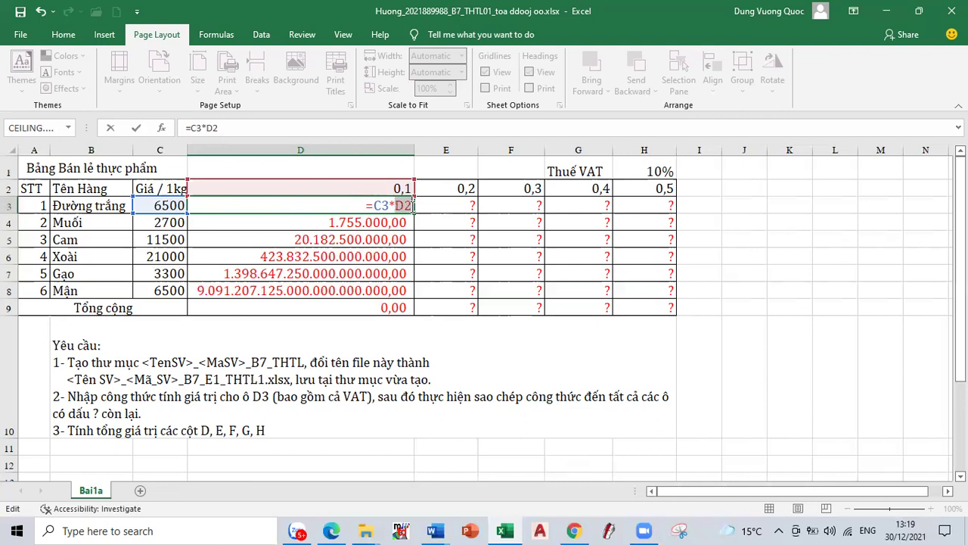
key(F4)
key(F4)
key(Return)
Step: Fill the corrected D3 formula down to D9 and refit column D's width
click(406, 205)
double_click(414, 214)
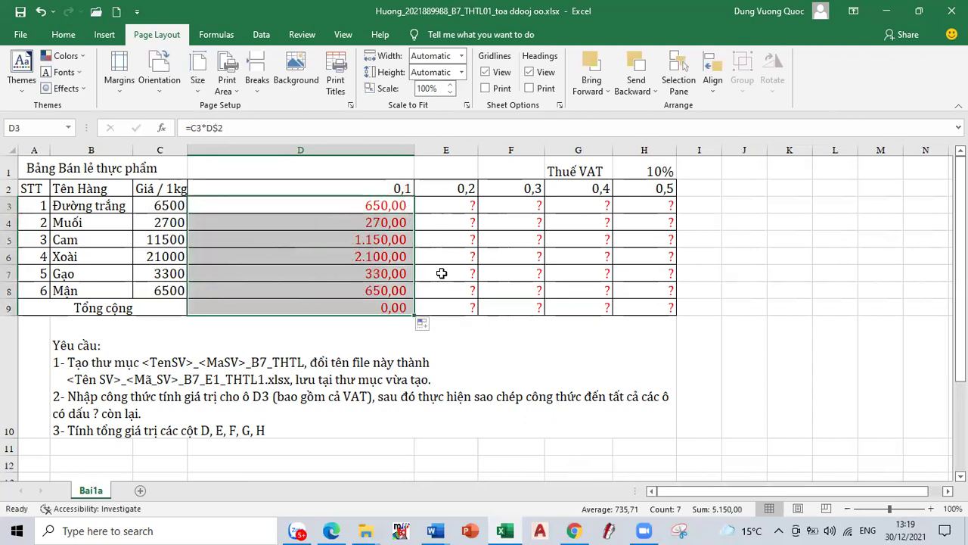
double_click(413, 150)
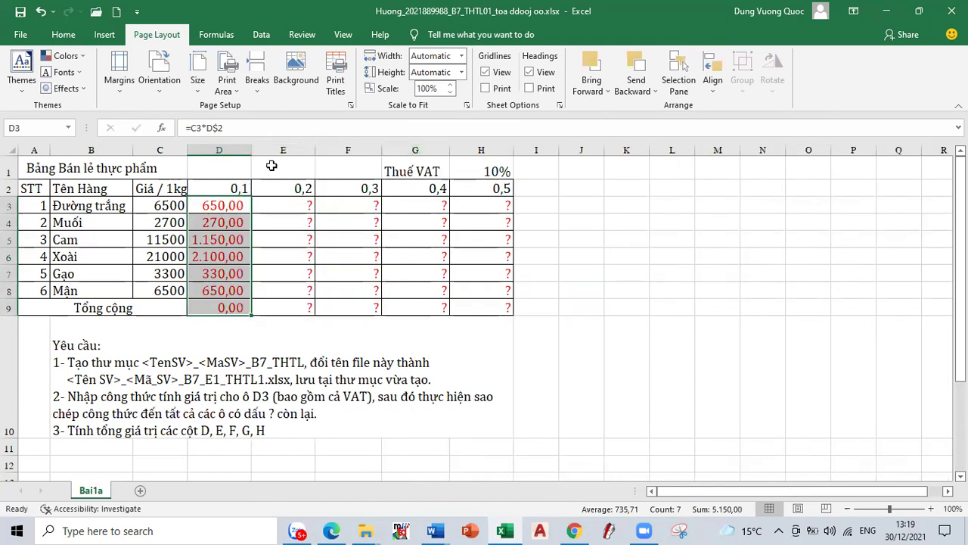
drag(252, 151, 255, 151)
Step: Check D5's formula, then copy D3 across to H3, giving 130,00, 39,00, 15,60, 7,80
double_click(239, 239)
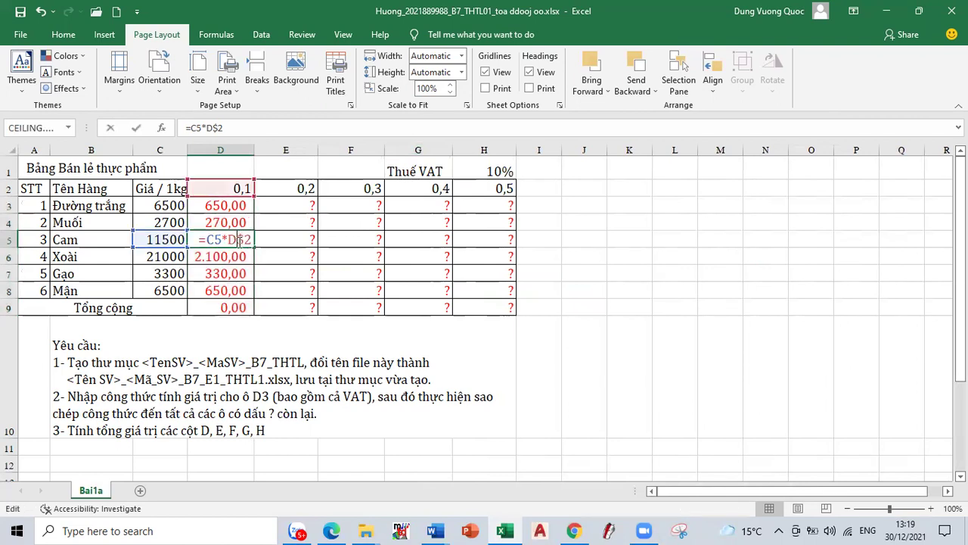
key(Return)
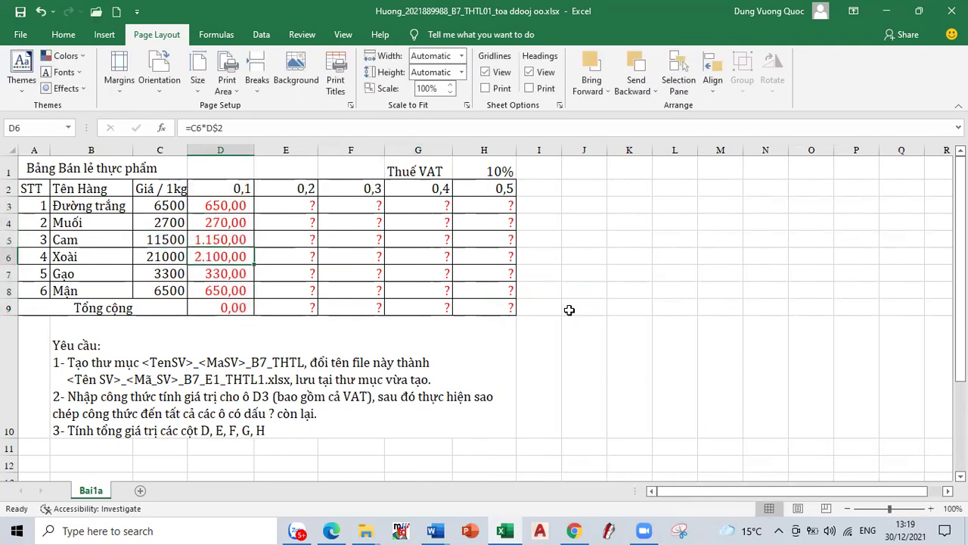
click(213, 211)
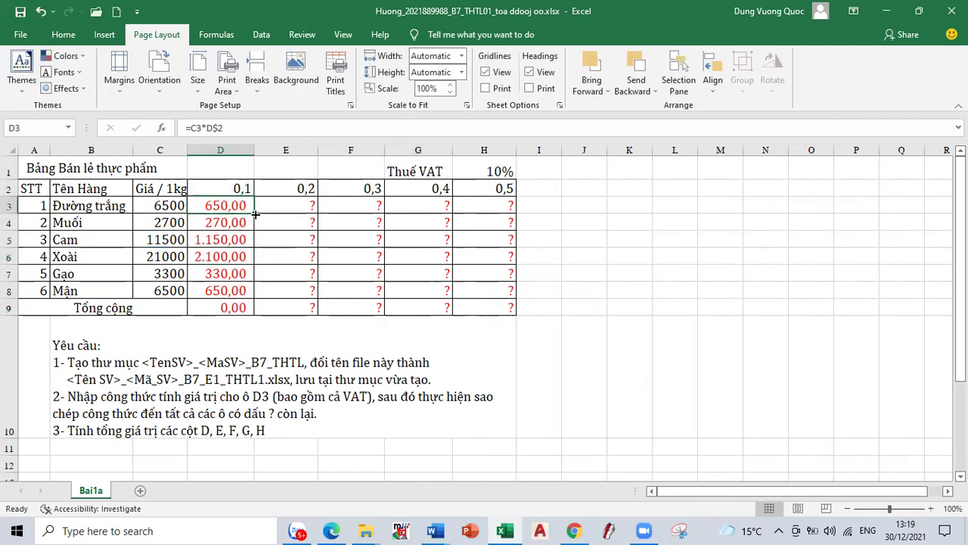
drag(256, 215, 506, 211)
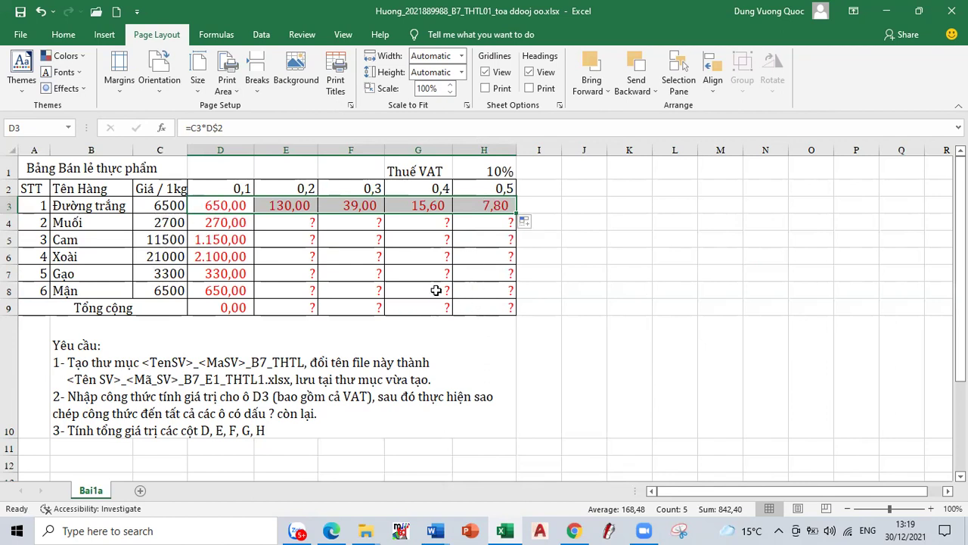
Step: Inspect E3's copied formula, showing it multiplies D3 by E$2
double_click(229, 206)
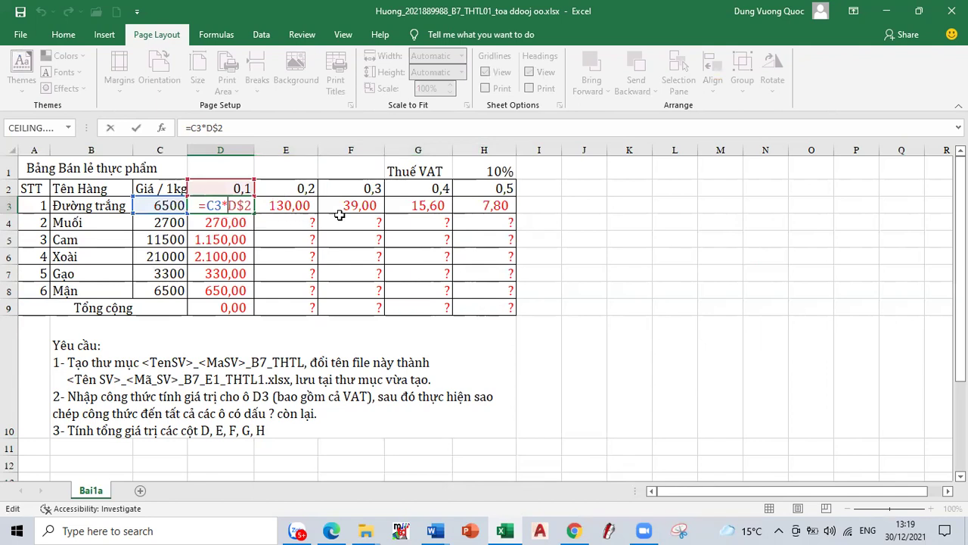
key(Tab)
key(F2)
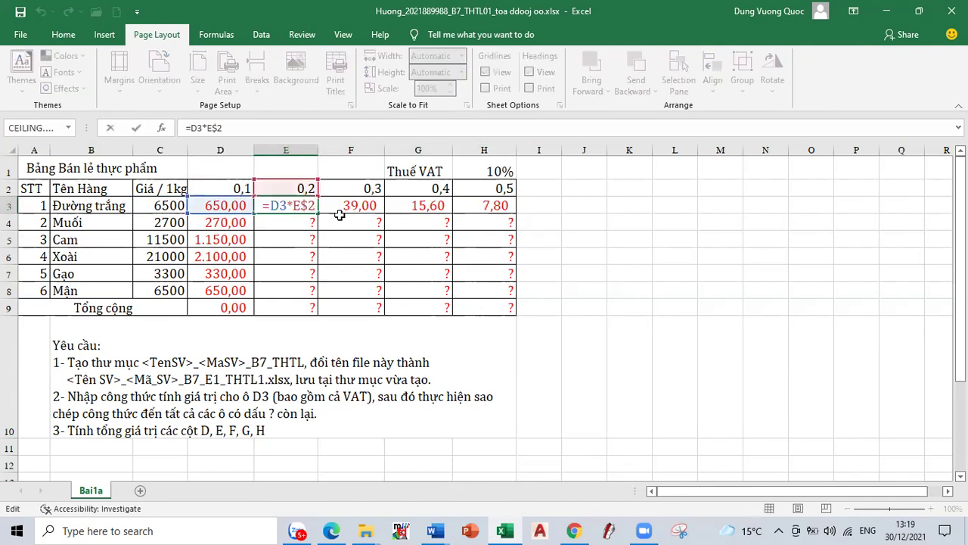
drag(293, 205, 316, 205)
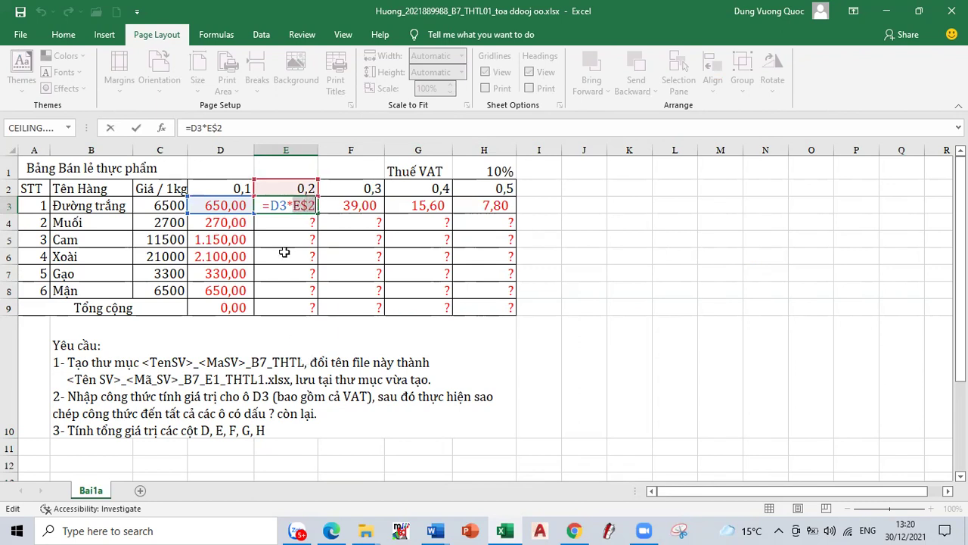
drag(288, 206, 273, 206)
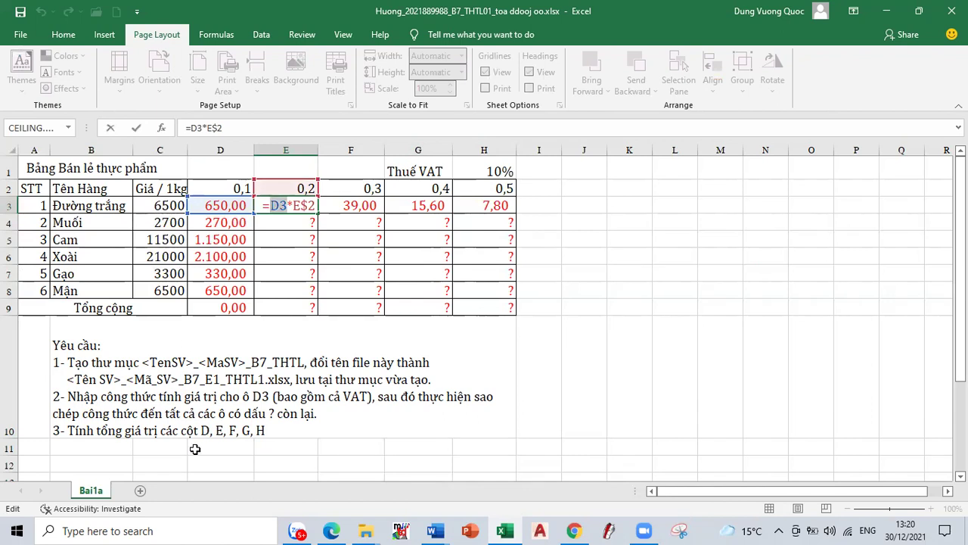
key(Tab)
Step: Check that F3 multiplies E3, then select the C3 reference inside D3's formula
key(F2)
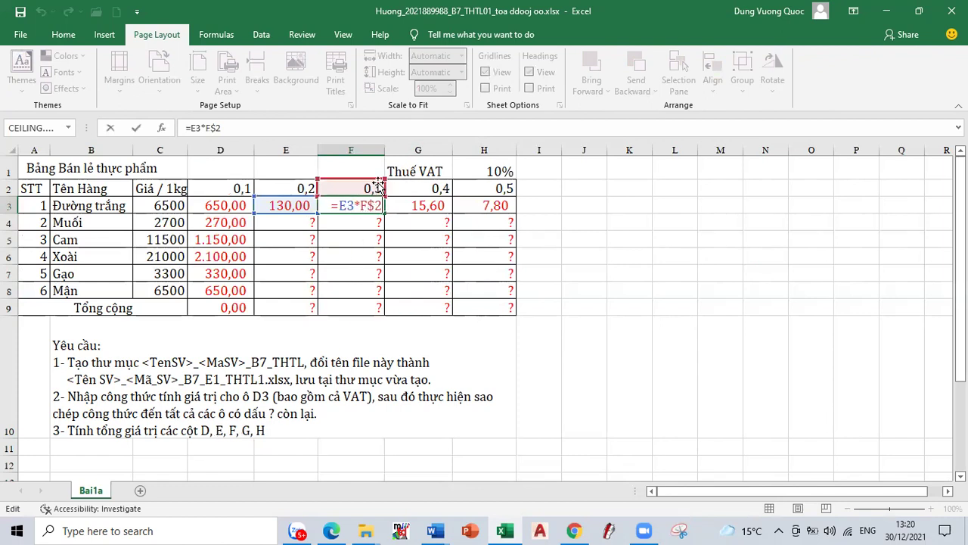
drag(354, 205, 338, 205)
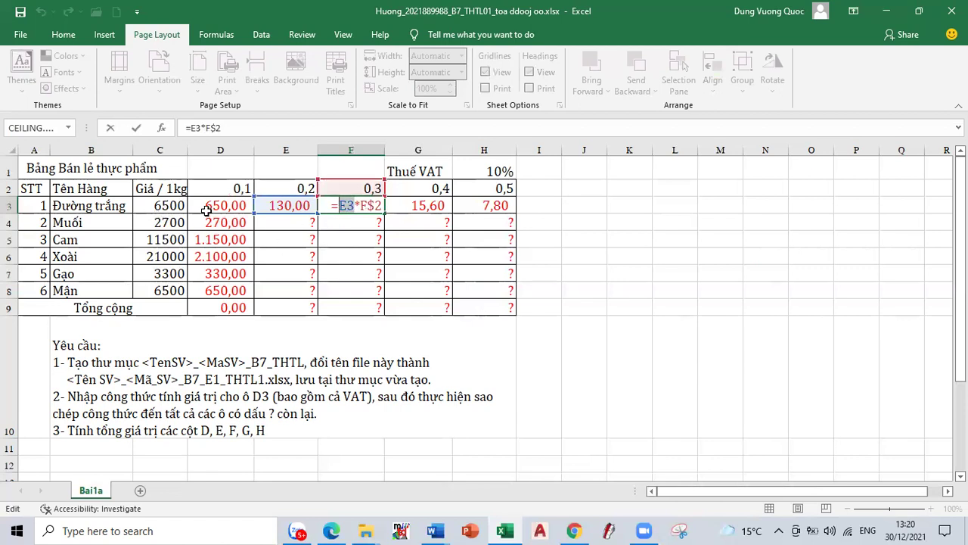
key(Return)
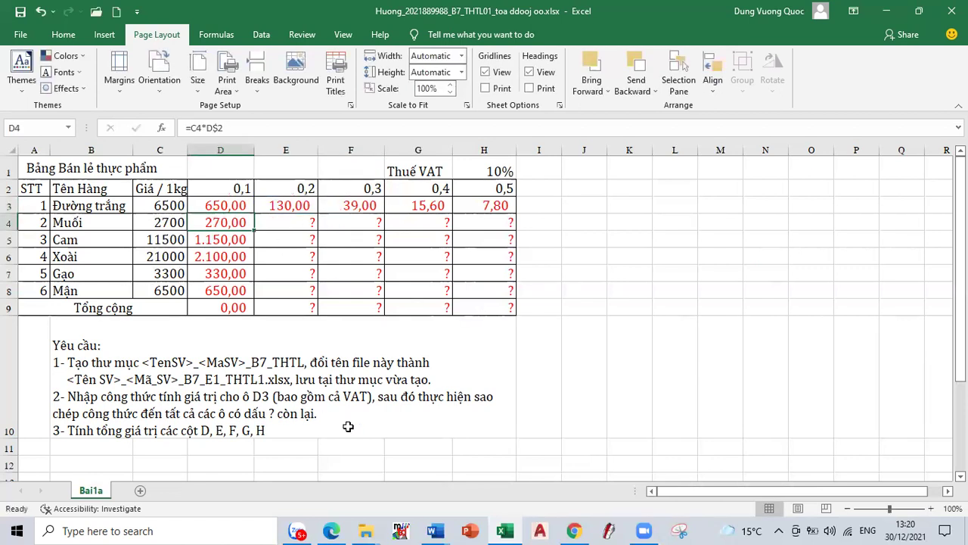
double_click(224, 205)
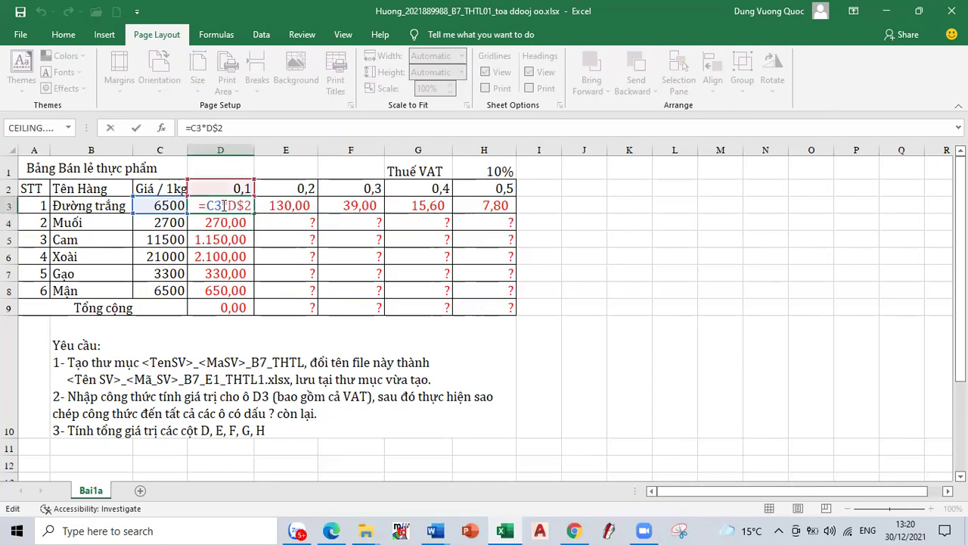
drag(221, 205, 210, 205)
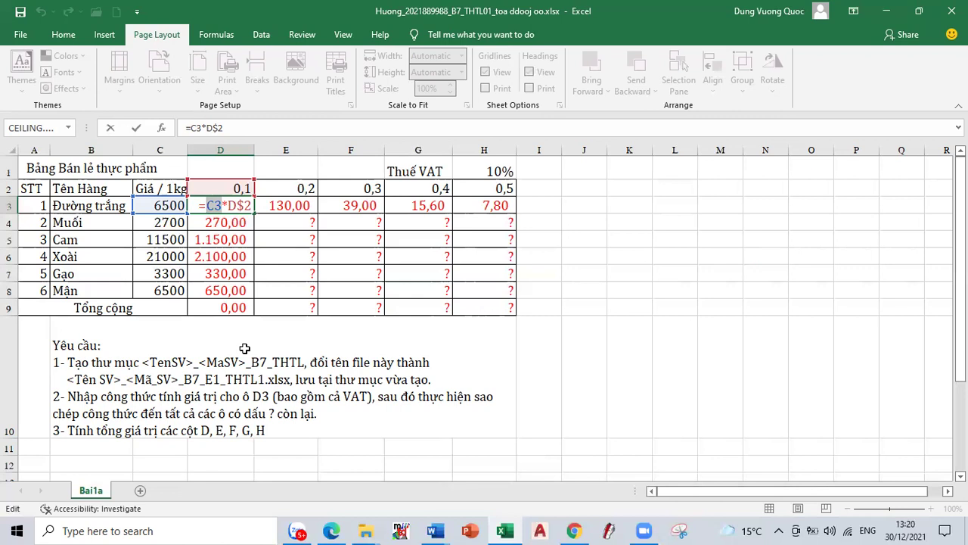
Step: Lock the price column with F4 so D3 reads =$C3*D$2
key(F4)
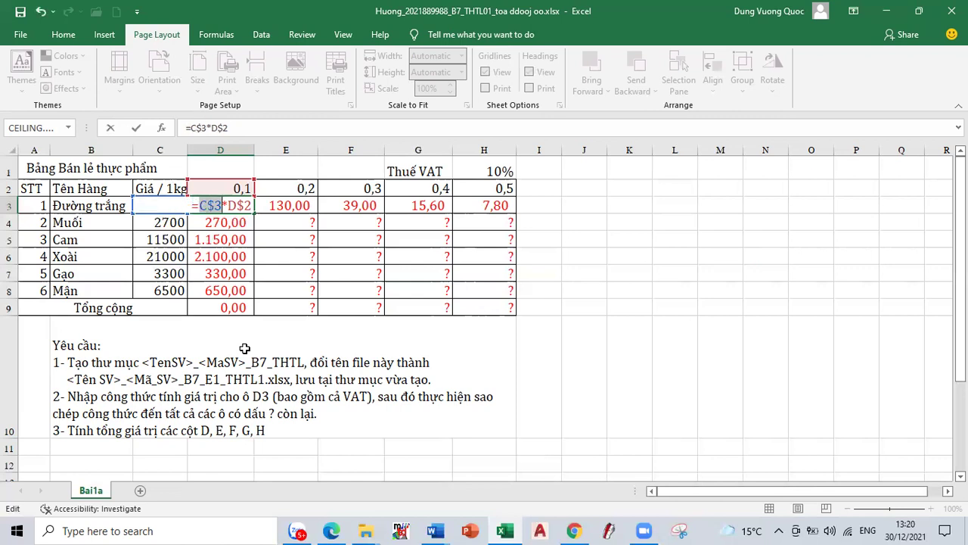
key(F4)
key(Return)
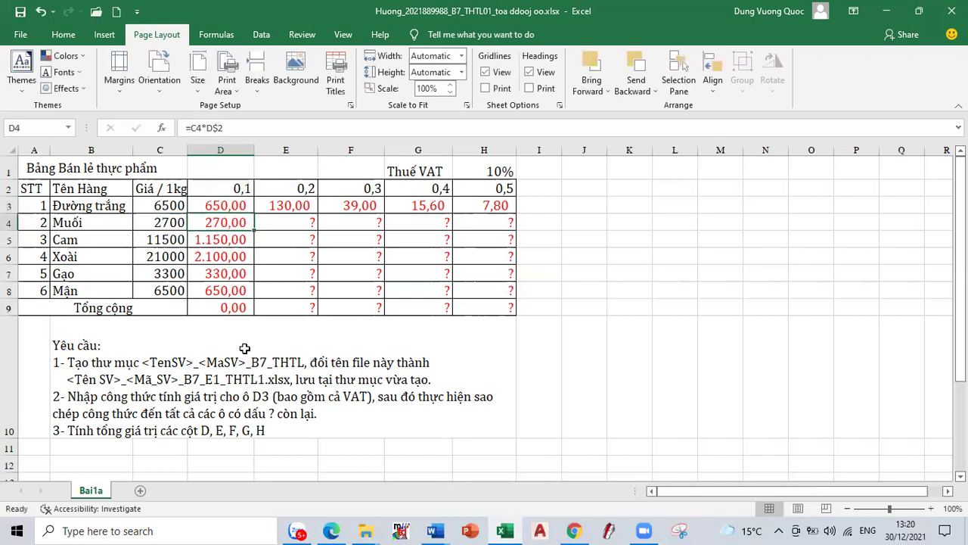
Step: Fill D3 to H8 as a test, then clear D4:H8, keeping row 3 (650,00 to 3.250,00)
click(236, 205)
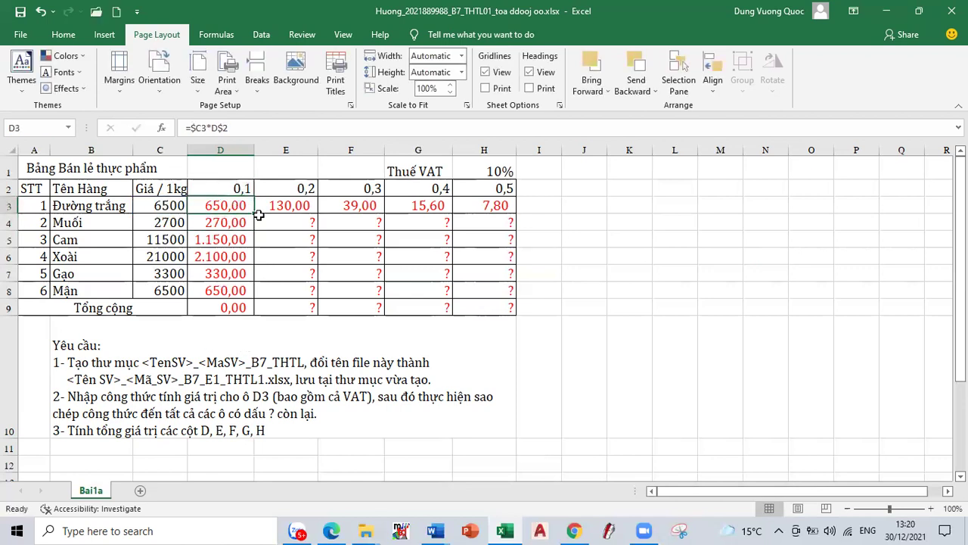
mouse_move(256, 213)
mouse_down()
mouse_move(512, 212)
mouse_move(515, 297)
mouse_up()
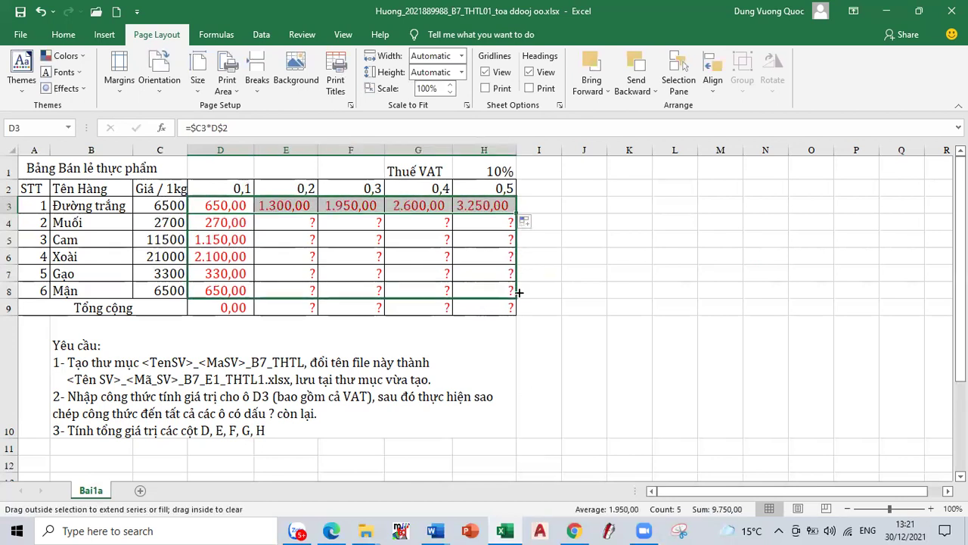
click(585, 292)
drag(190, 220, 473, 287)
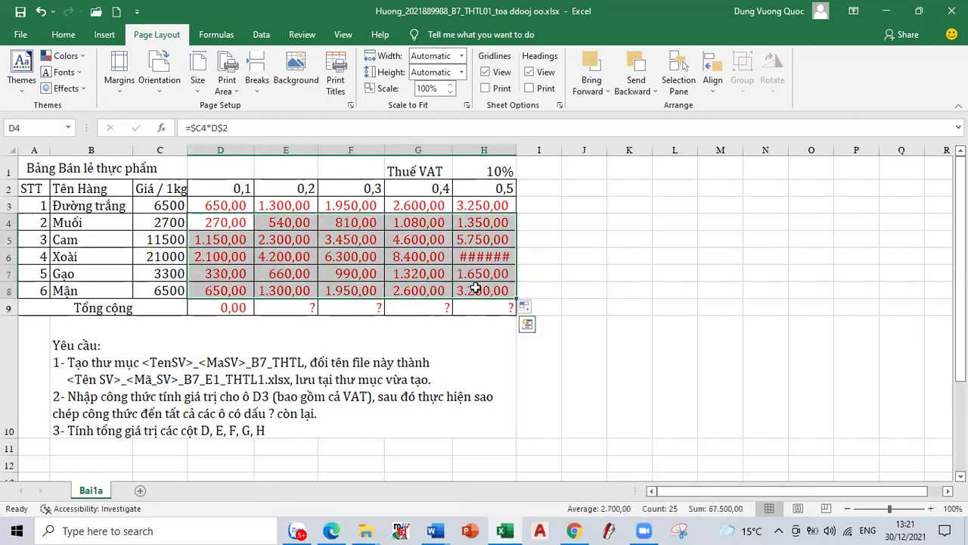
key(Delete)
click(750, 289)
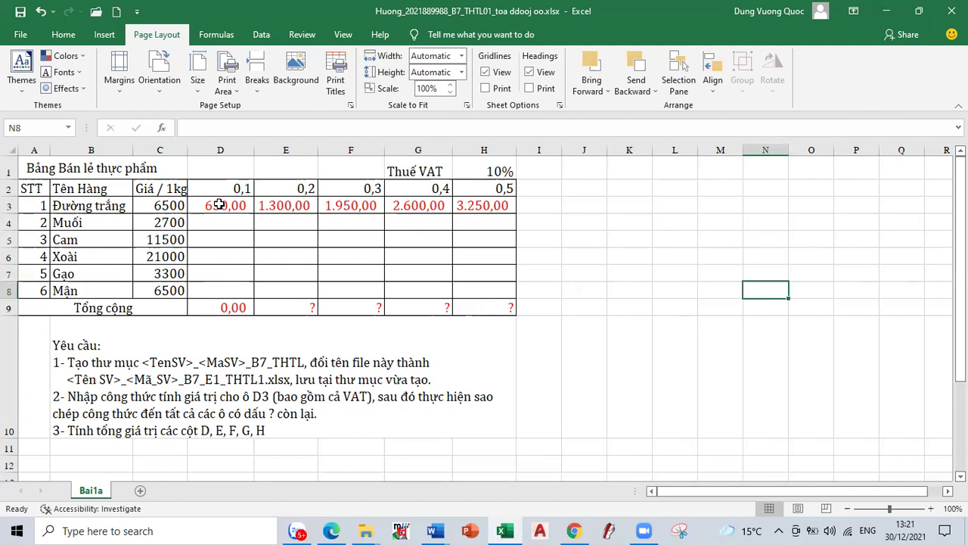
Step: Select the row 3 formulas D3:H3 and mark out sample empty blocks for illustration
click(219, 204)
drag(219, 204, 484, 205)
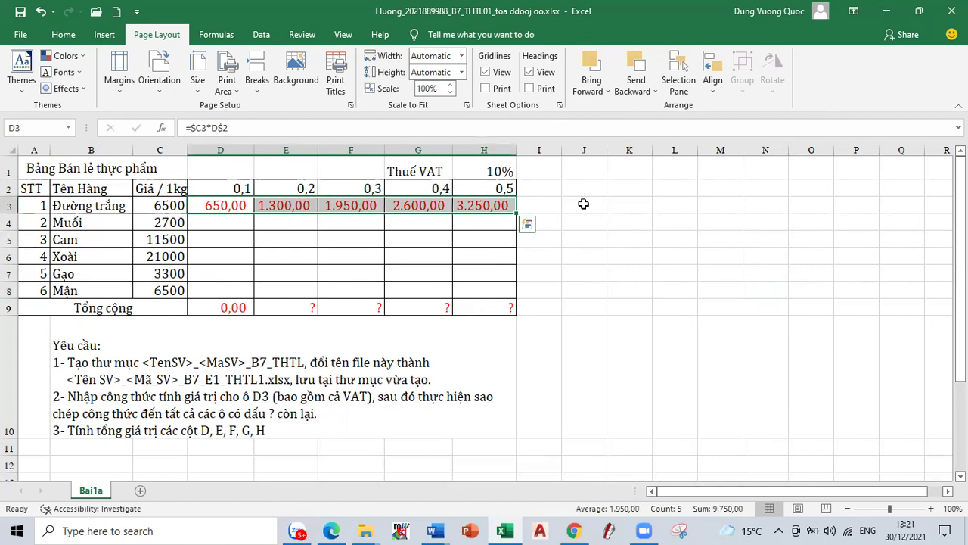
click(583, 203)
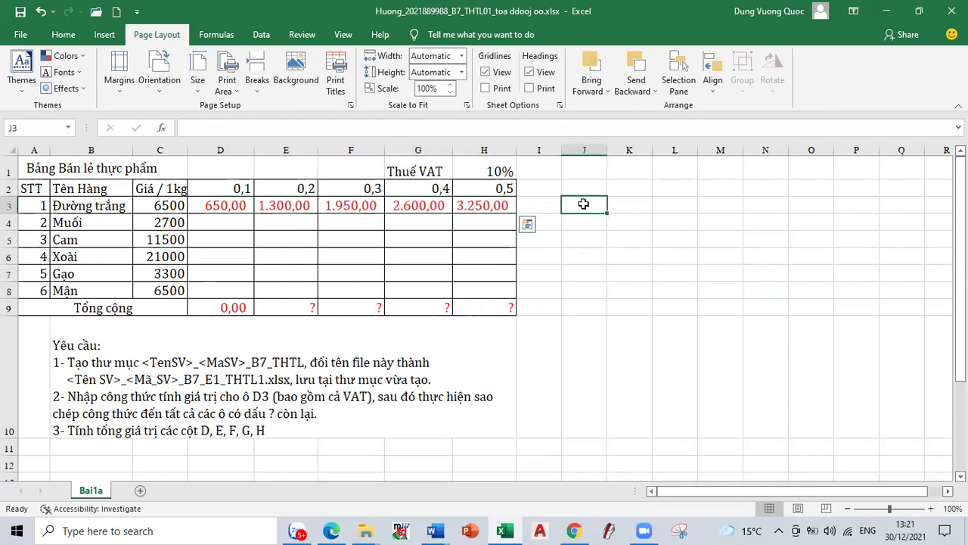
drag(583, 203, 767, 318)
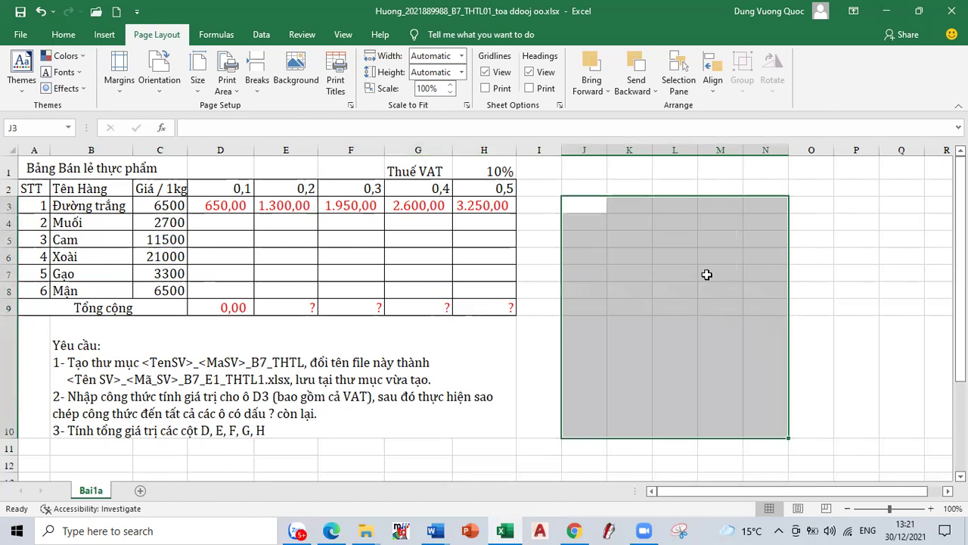
mouse_move(581, 204)
mouse_down()
mouse_move(716, 257)
mouse_move(766, 305)
mouse_up()
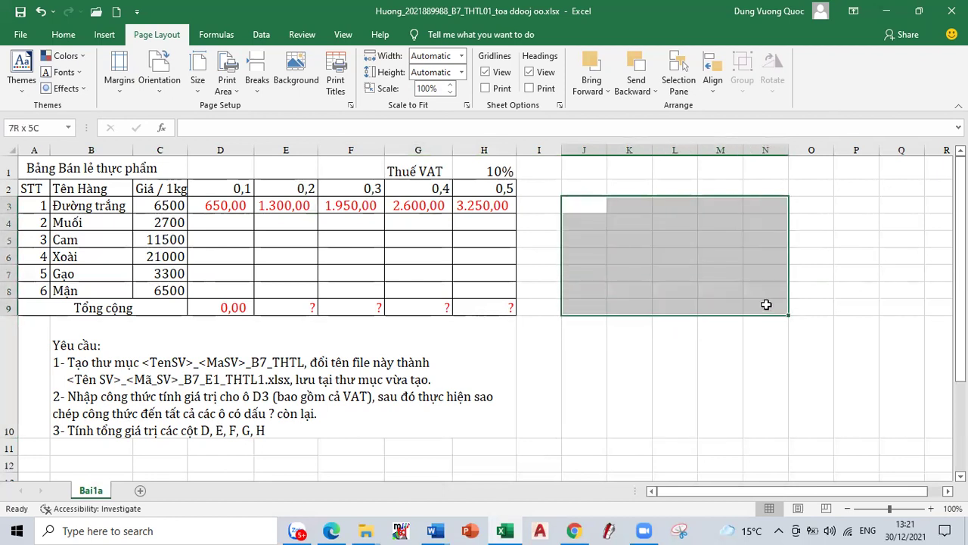
Step: Fill D3:H3 down to row 8, widen column H for 10.500,00, and check G6's formula
mouse_move(223, 206)
mouse_down()
mouse_move(484, 206)
mouse_move(517, 297)
mouse_up()
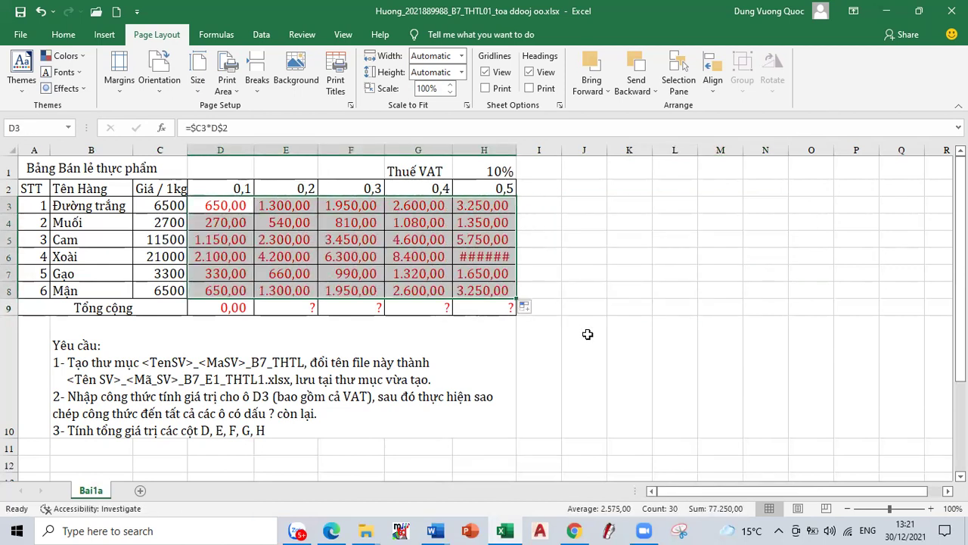
double_click(515, 149)
click(405, 256)
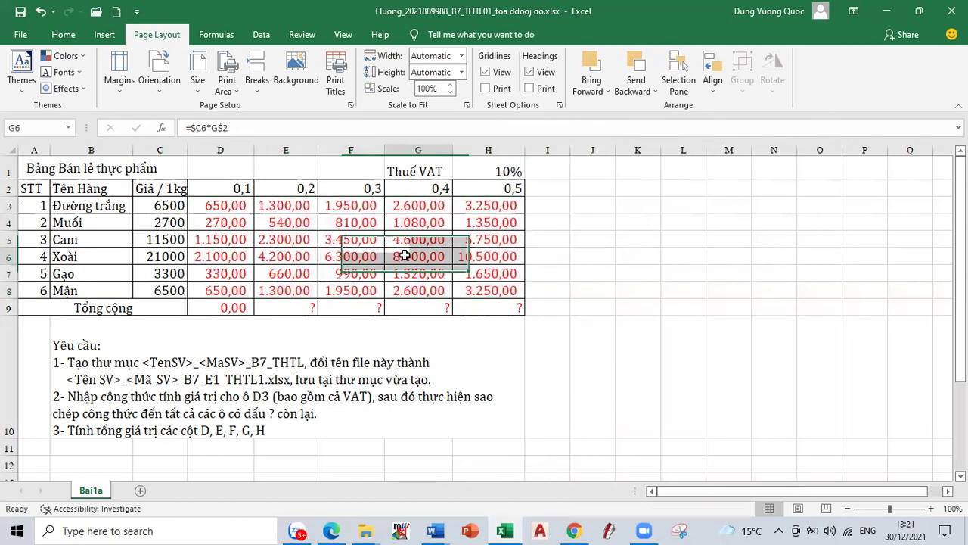
double_click(405, 255)
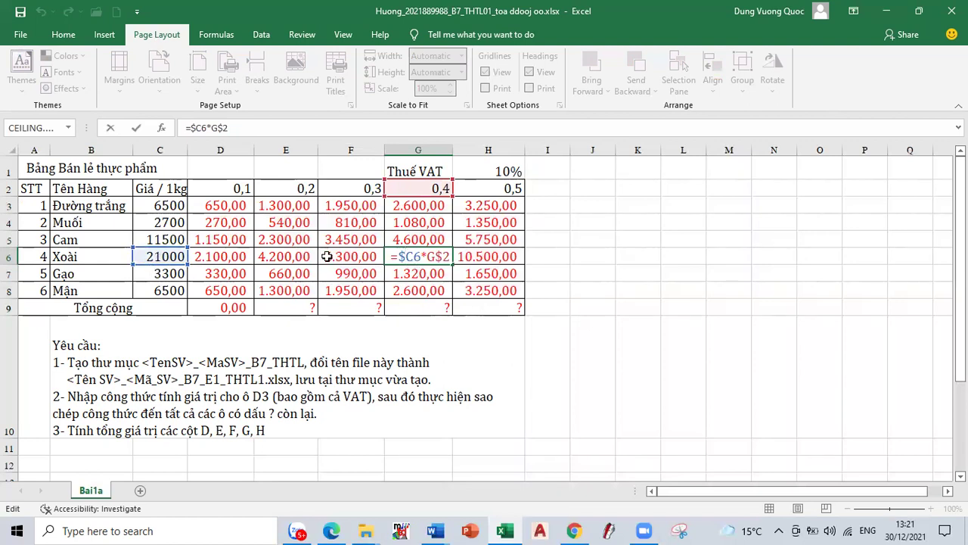
key(Return)
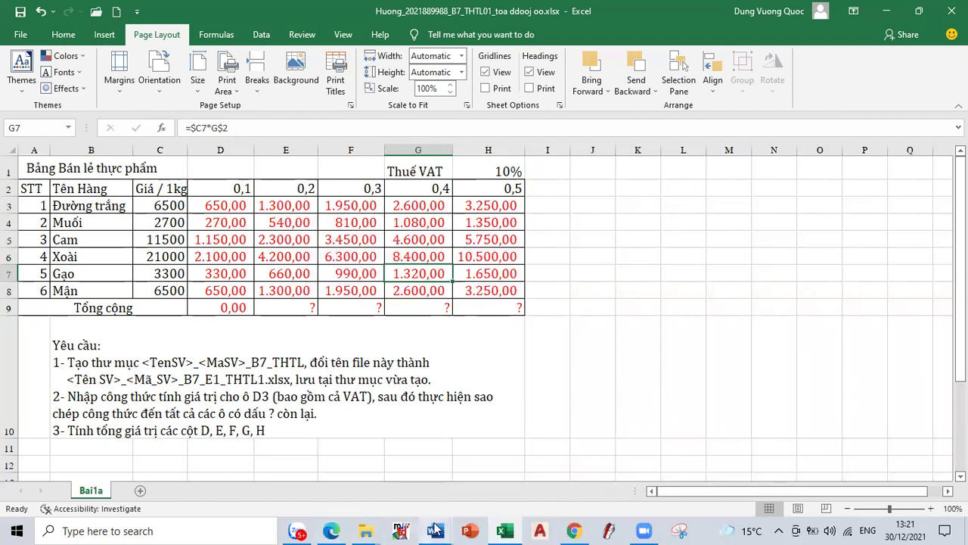
Step: Switch to the Word VAT notes and highlight the line about buying 10 shirts
mouse_move(436, 529)
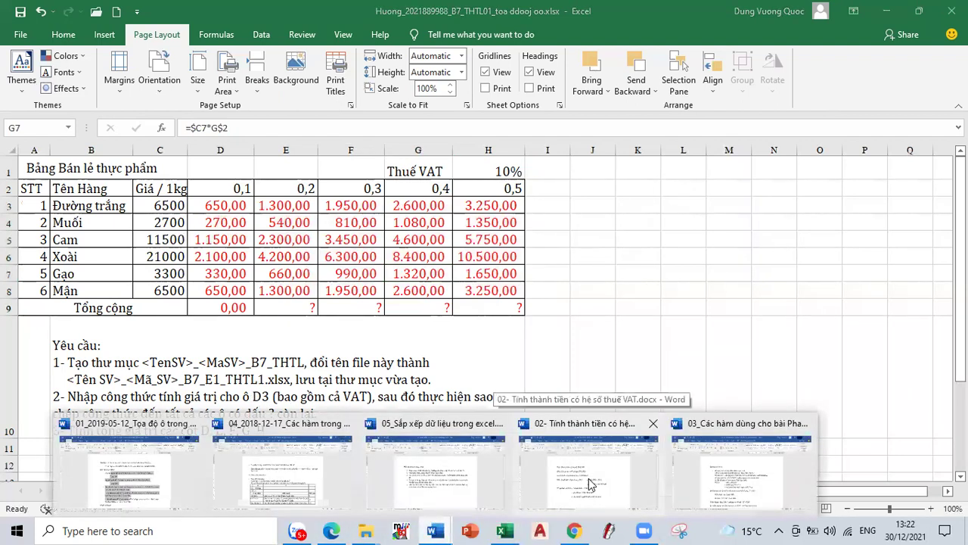
click(591, 484)
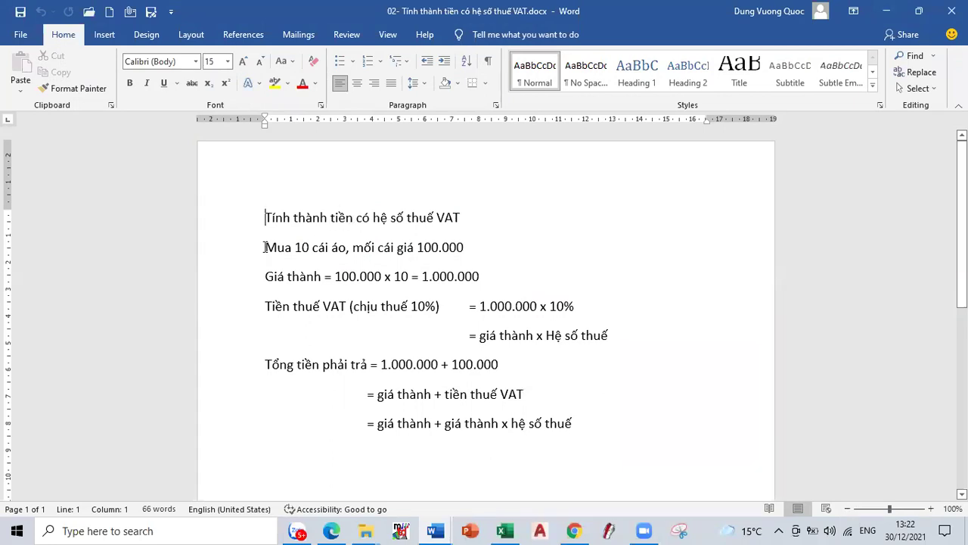
drag(265, 247, 476, 247)
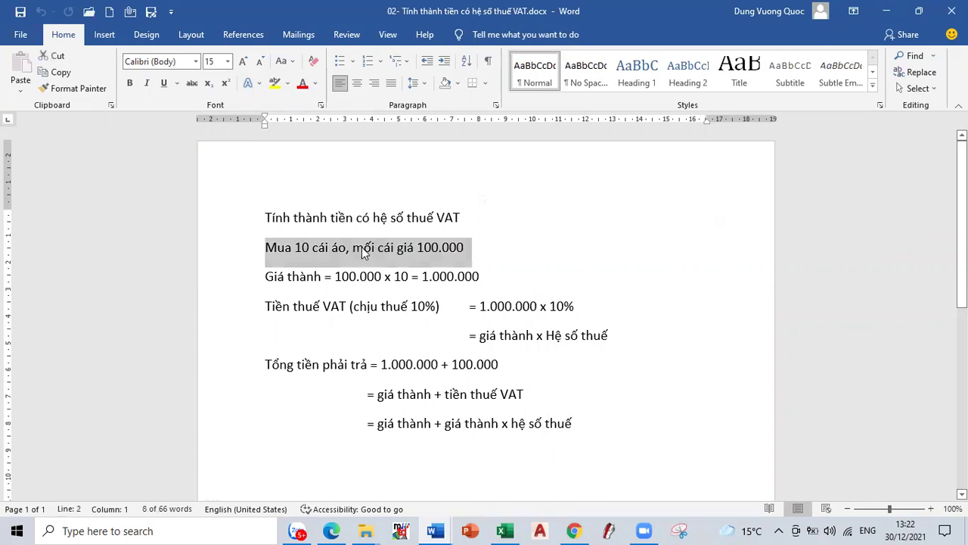
click(367, 252)
text(z)
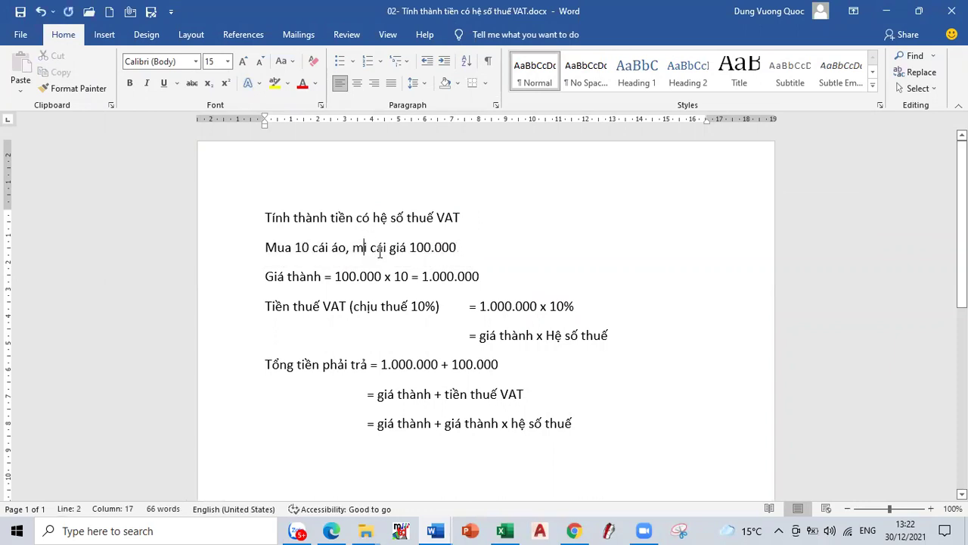
text(x)
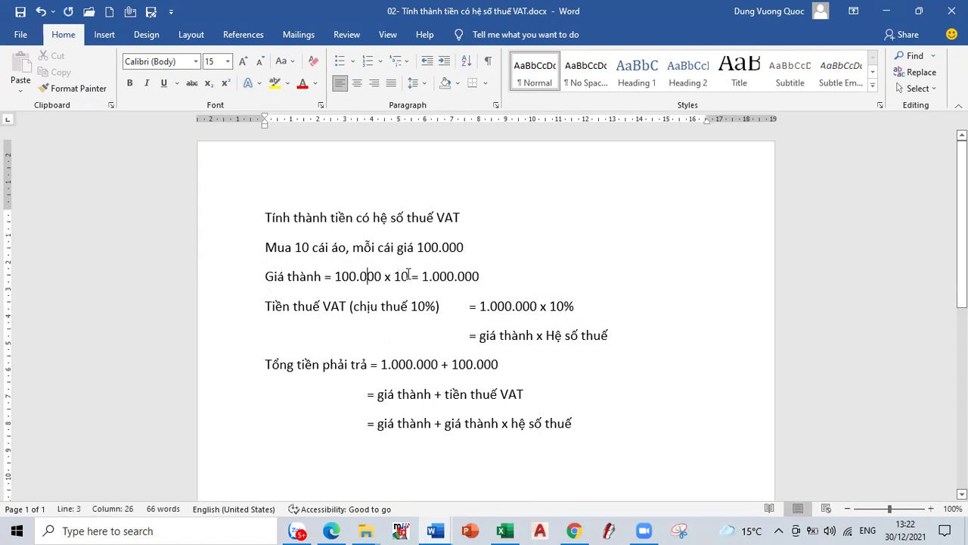
Step: Highlight the 10% tax note, tiền thuế VAT, and the first giá thành in the total equation
click(492, 275)
drag(354, 308, 433, 304)
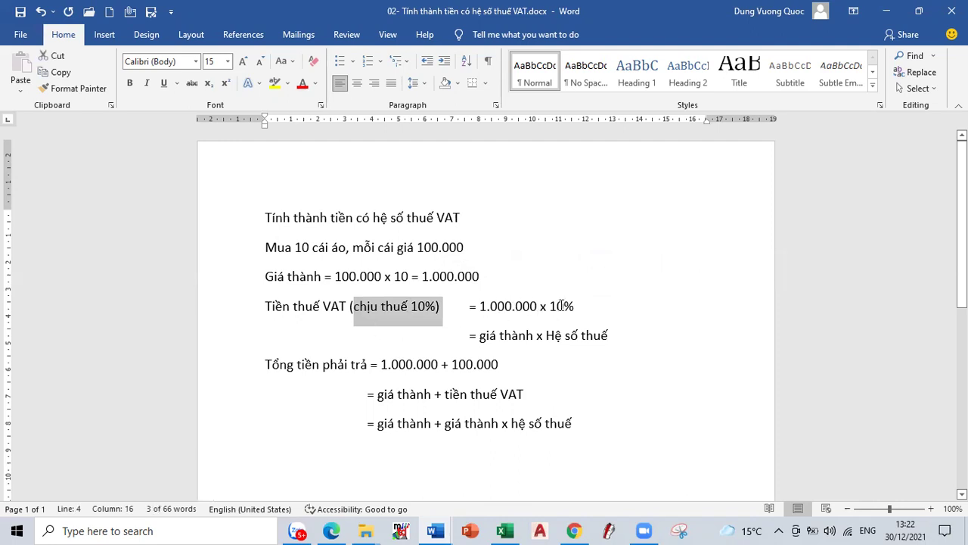
click(561, 306)
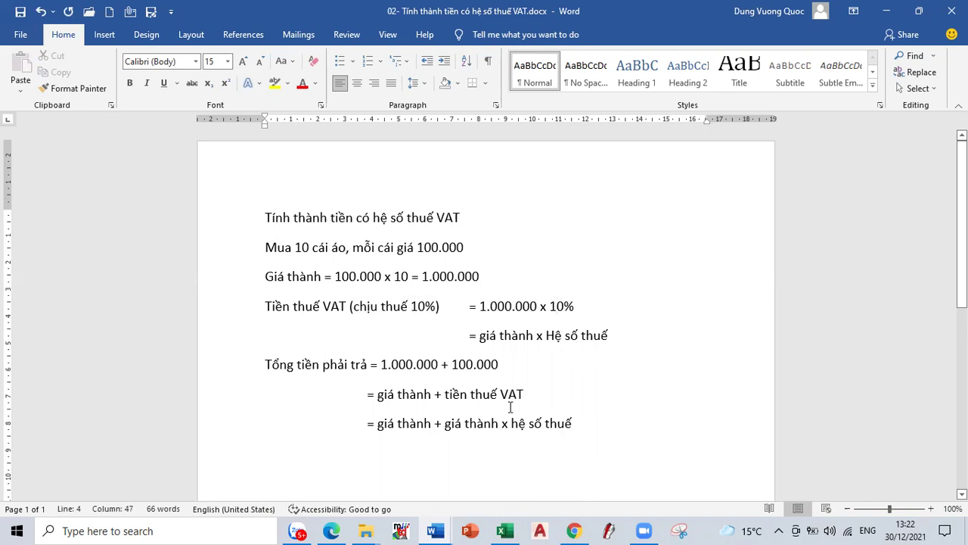
click(480, 364)
click(483, 395)
drag(509, 393, 456, 389)
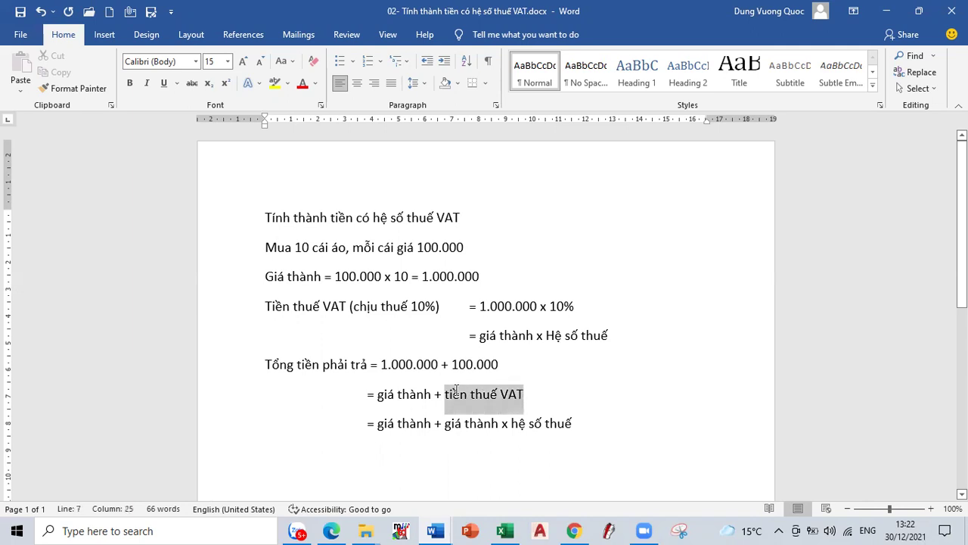
click(399, 424)
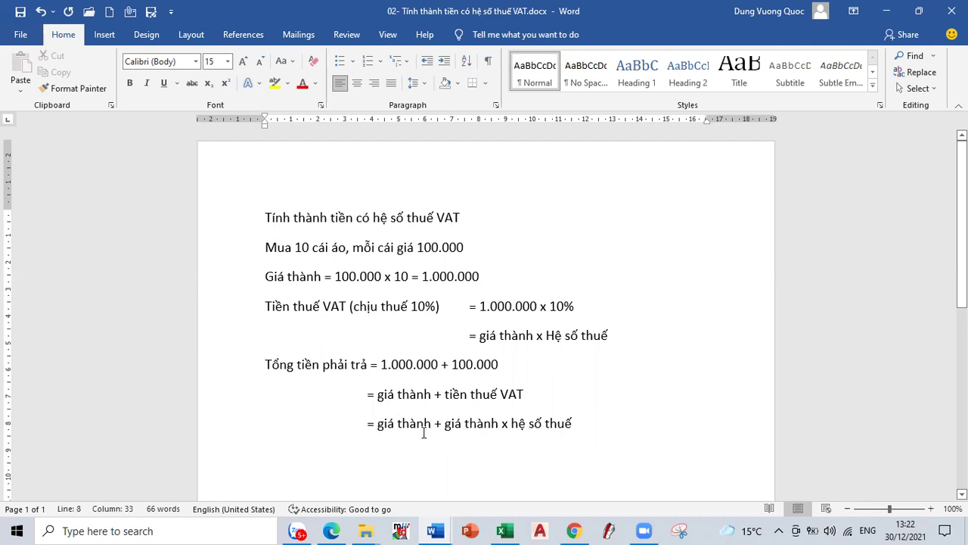
drag(378, 425, 432, 425)
Step: Back in Excel, extend D3's formula to =$C3*D$2+$C3*D$2*H1, showing 715,00
click(886, 11)
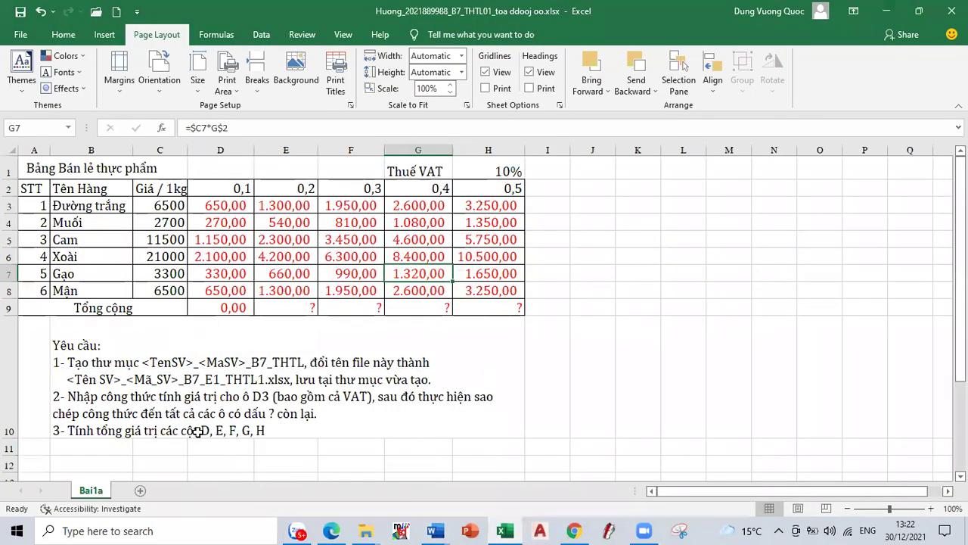
double_click(230, 205)
drag(198, 205, 254, 205)
key(ctrl+c)
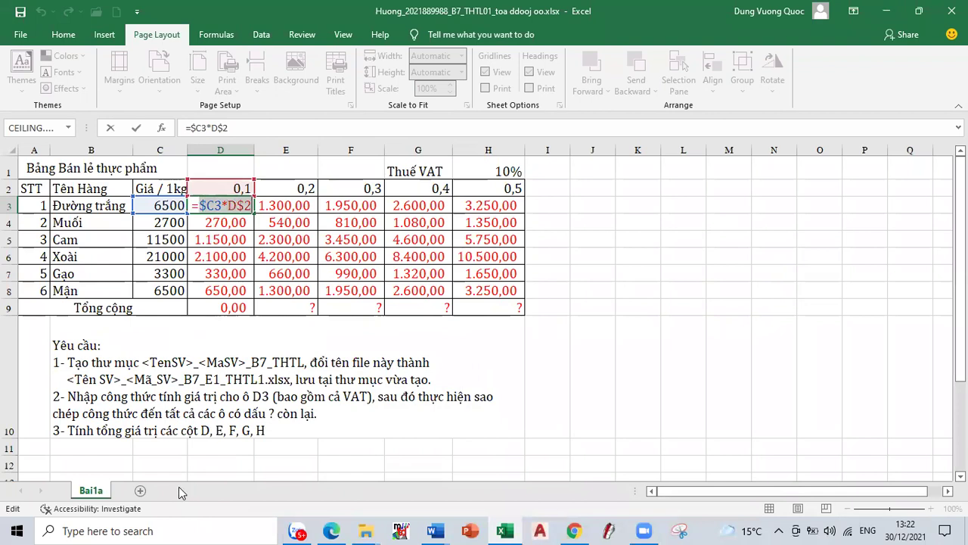
key(Right)
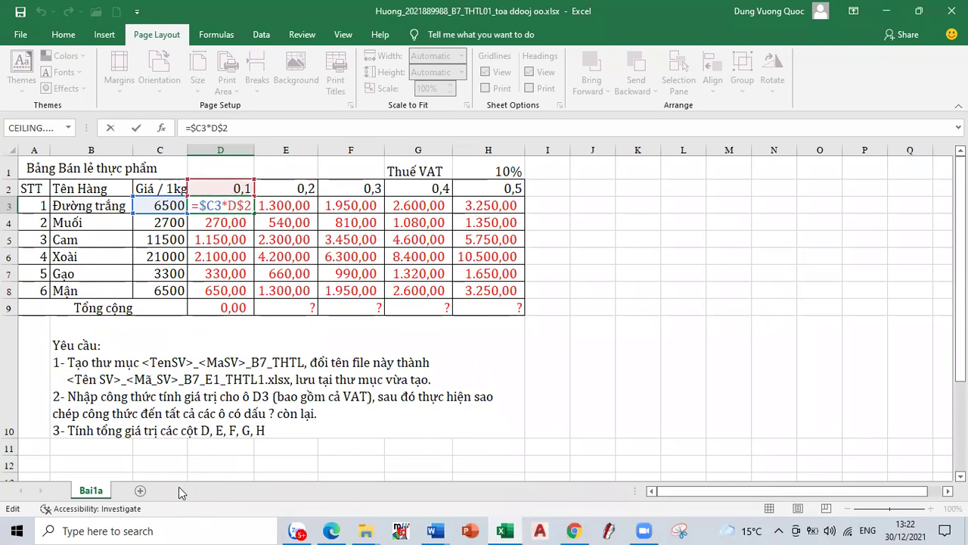
text(+)
key(ctrl+v)
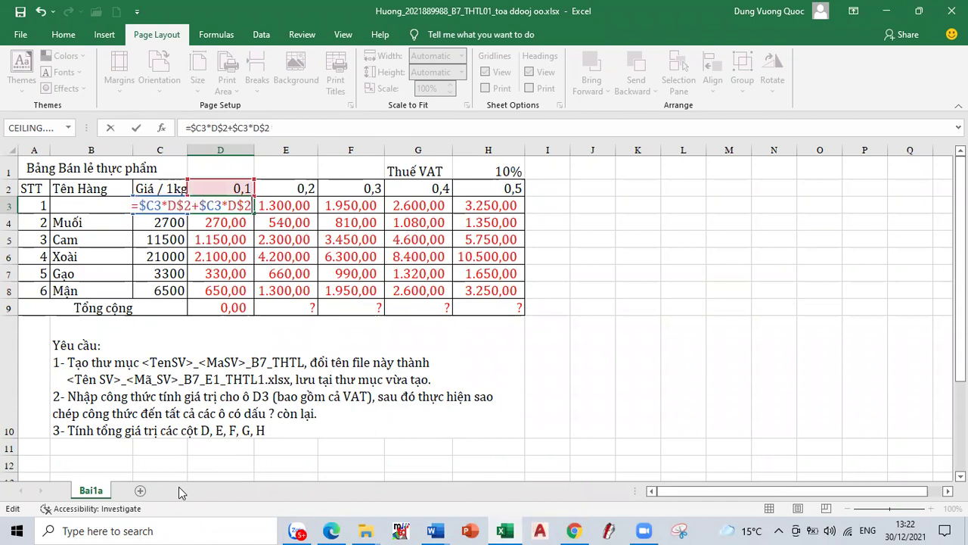
text(*)
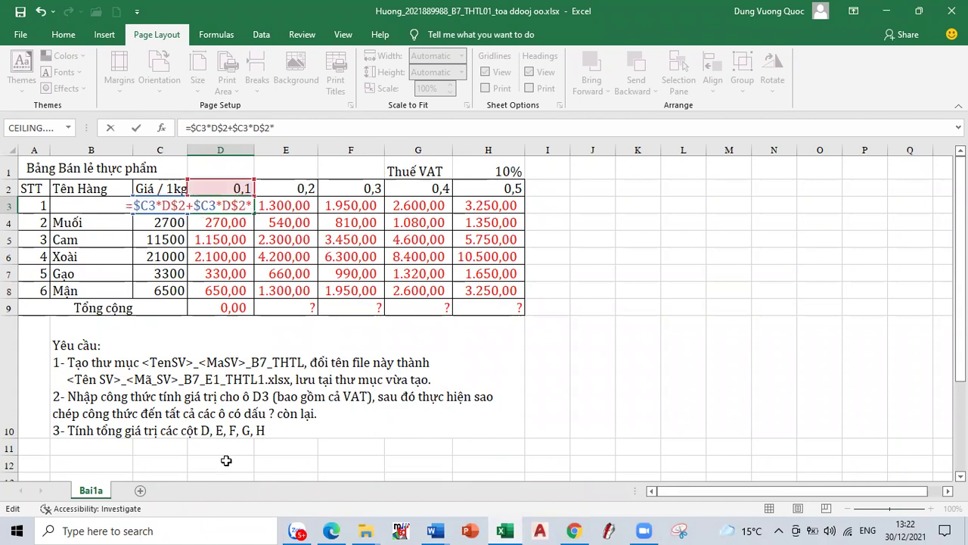
click(488, 168)
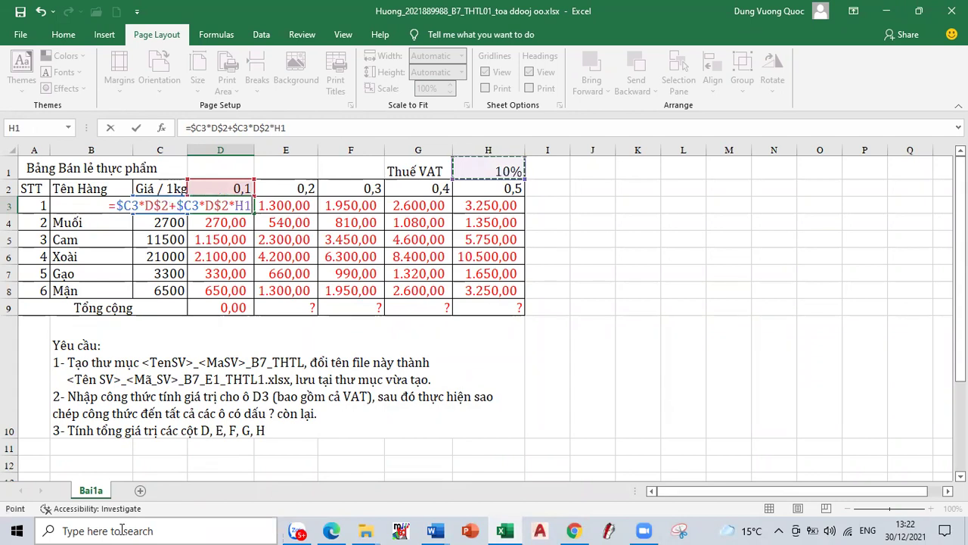
key(Return)
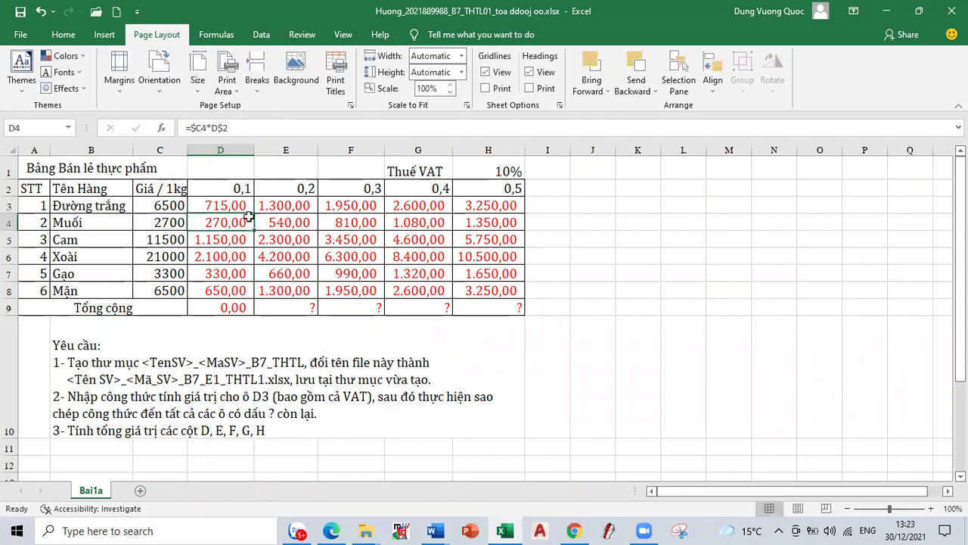
Step: Copy D3 into E3 and compare both formulas, noting E3 now references I1
click(223, 205)
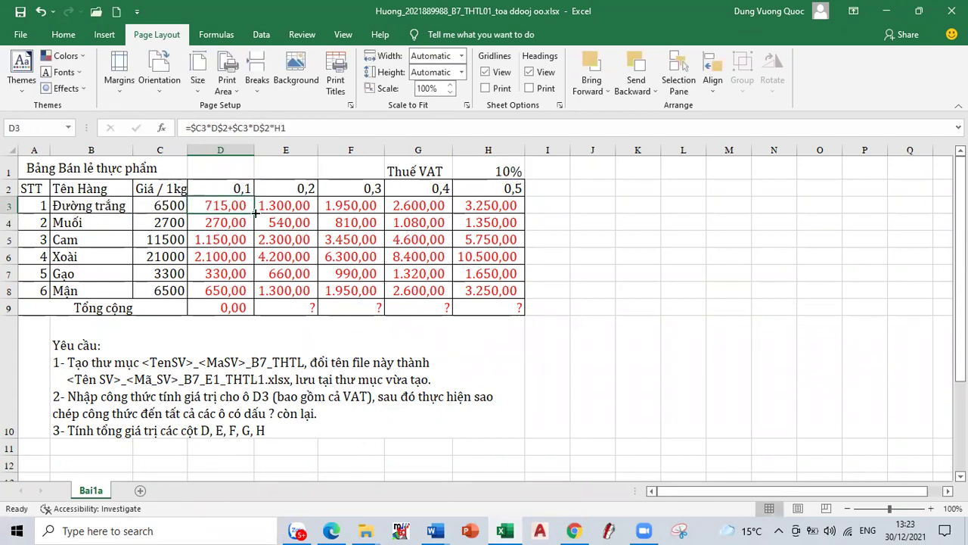
drag(254, 214, 295, 213)
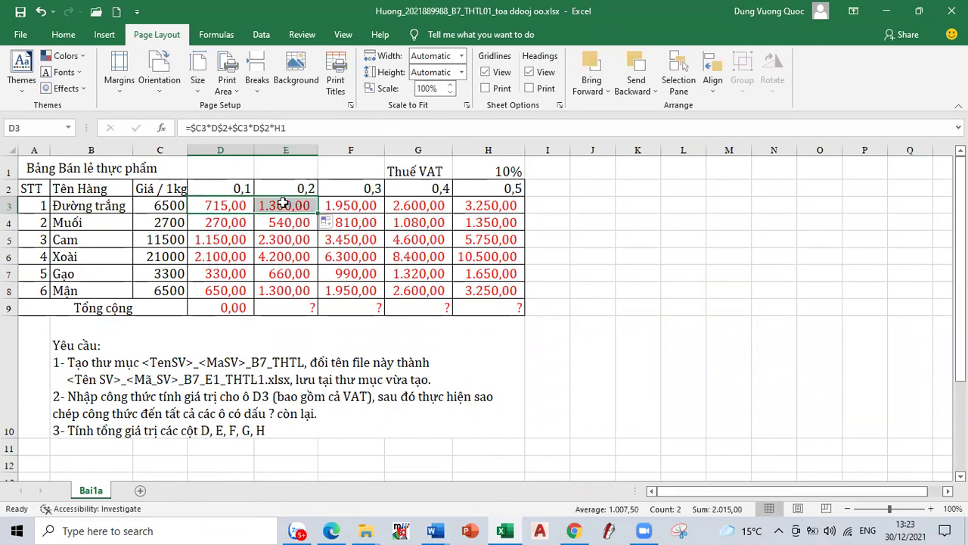
double_click(281, 205)
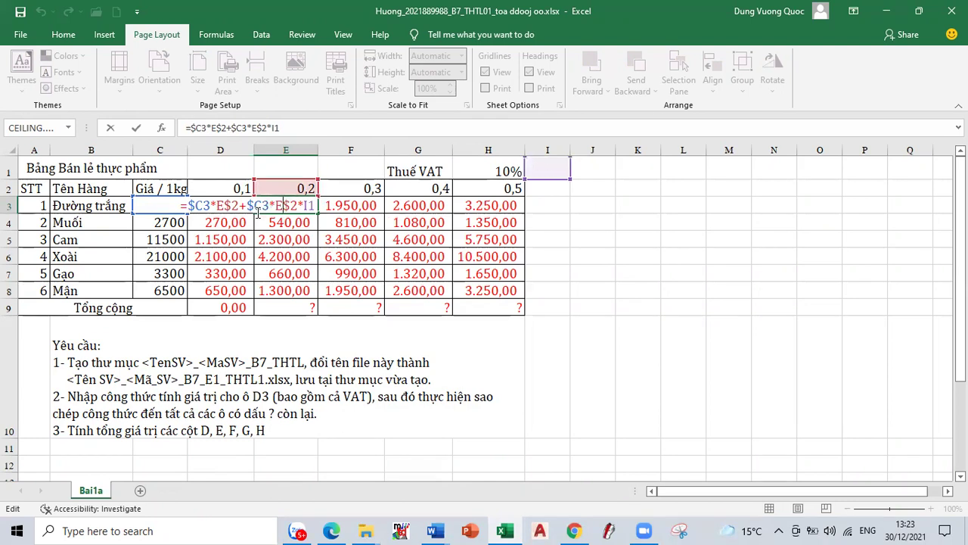
key(Return)
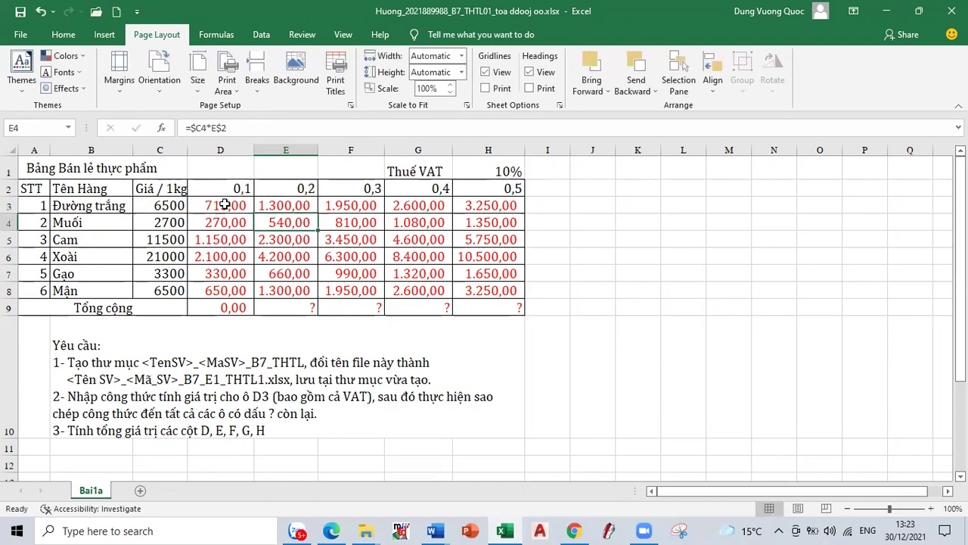
double_click(227, 205)
key(Escape)
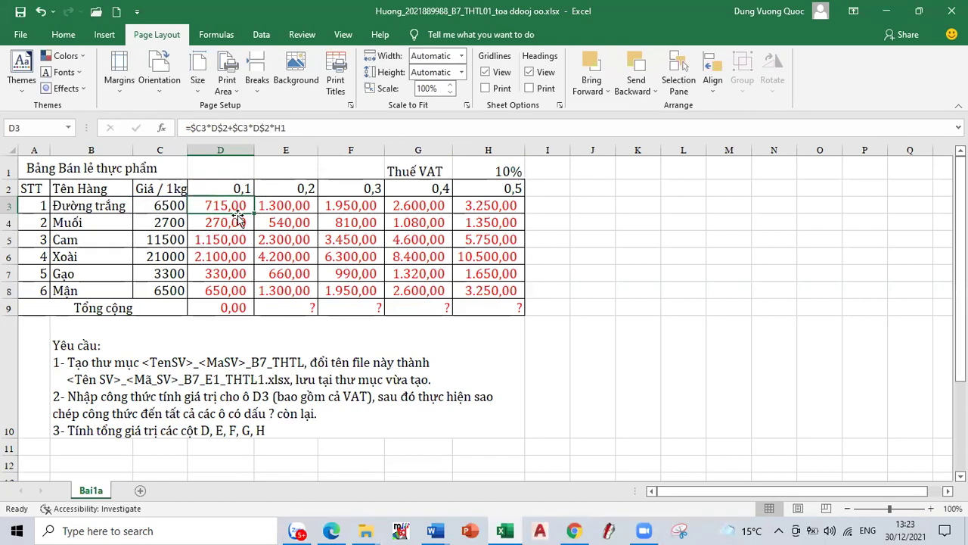
Step: Fill D3 down to D4 and inspect D4's formula, which multiplies by H2
drag(255, 215, 227, 224)
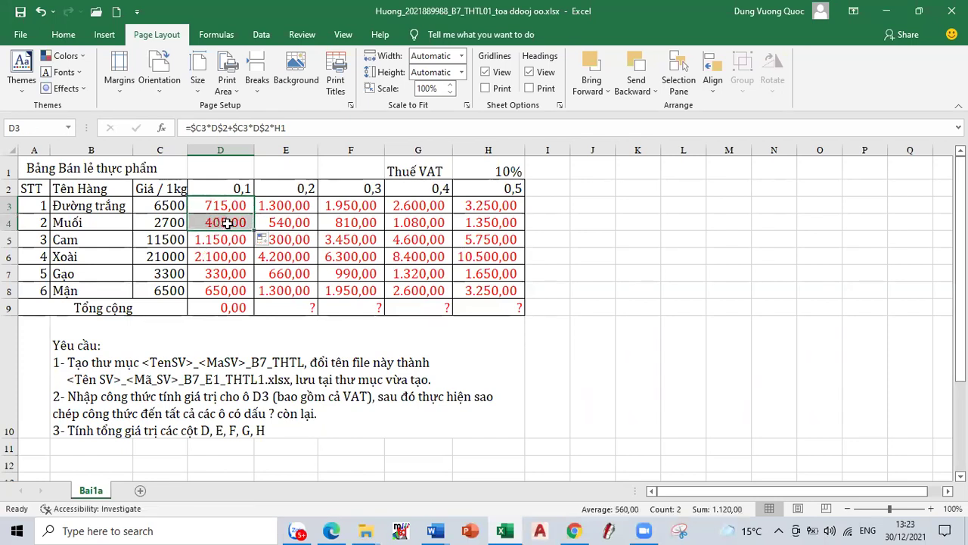
click(226, 224)
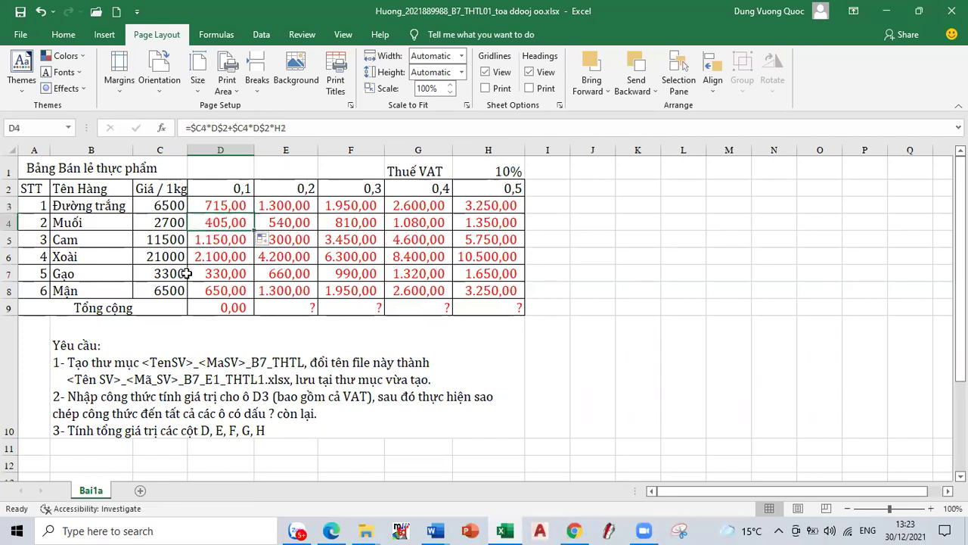
double_click(230, 220)
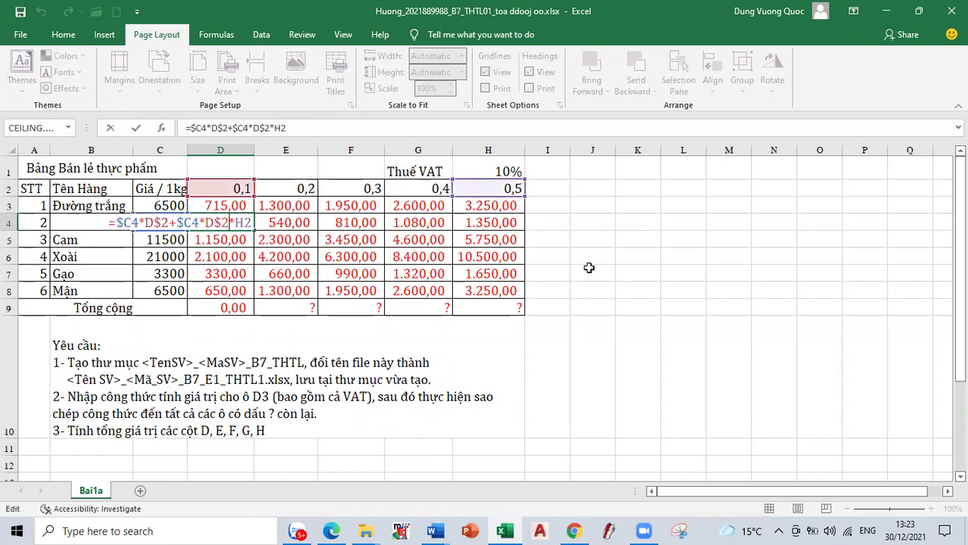
key(Escape)
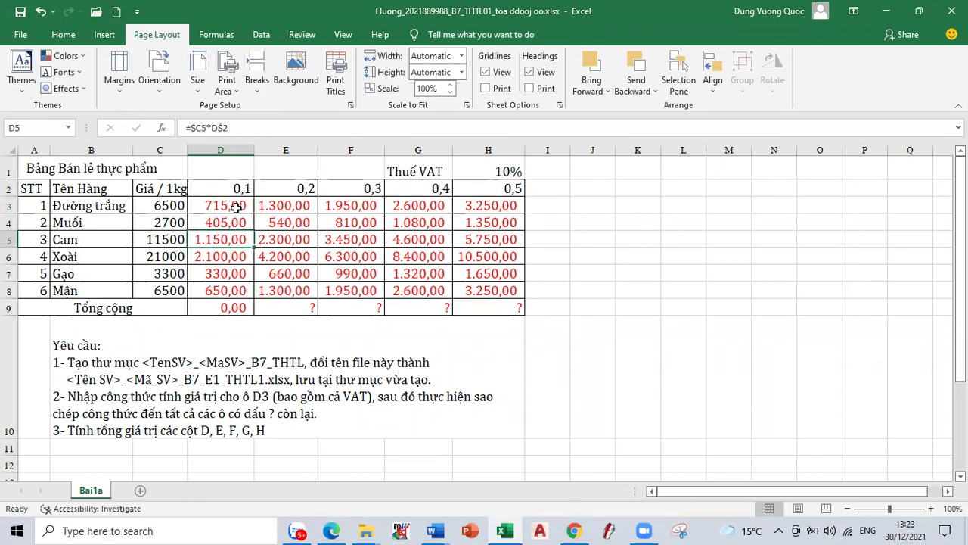
Step: Change D3's VAT rate reference from H1 to the absolute $H$1
double_click(238, 206)
drag(239, 206, 254, 205)
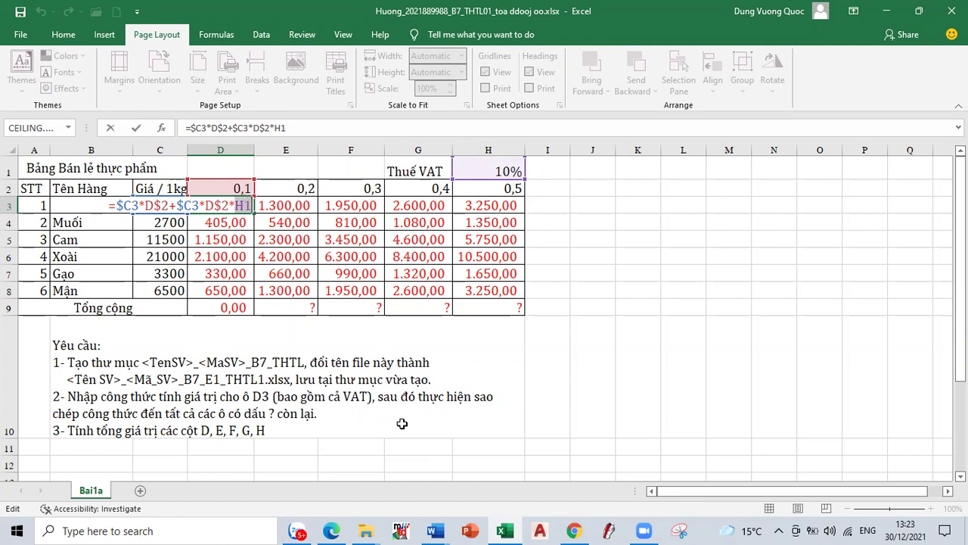
key(F4)
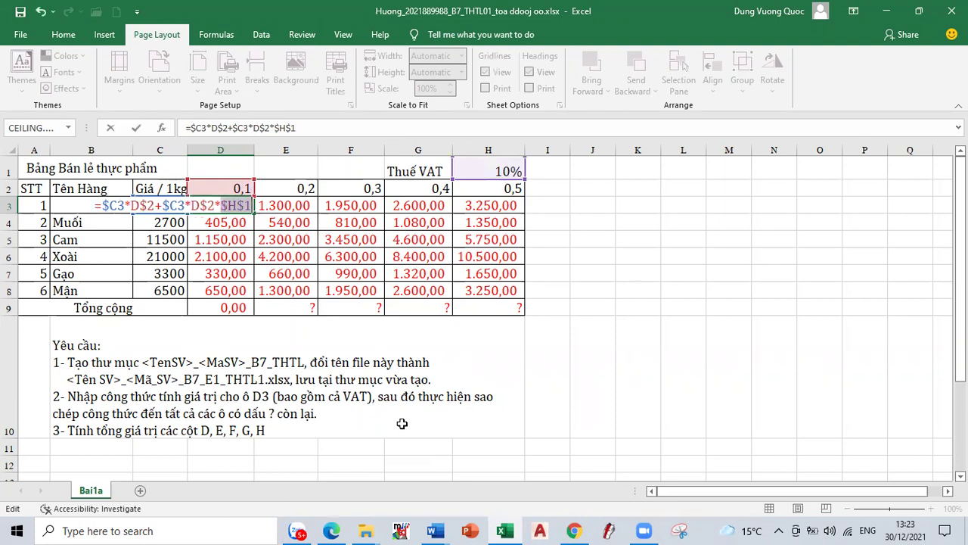
key(Return)
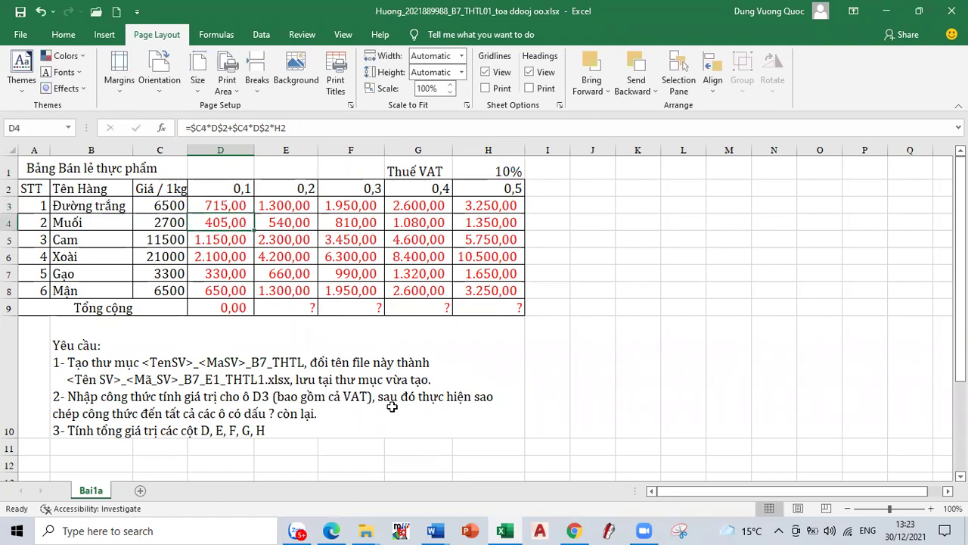
Step: Fill D3's VAT formula across to H3 and down through row 9
click(220, 204)
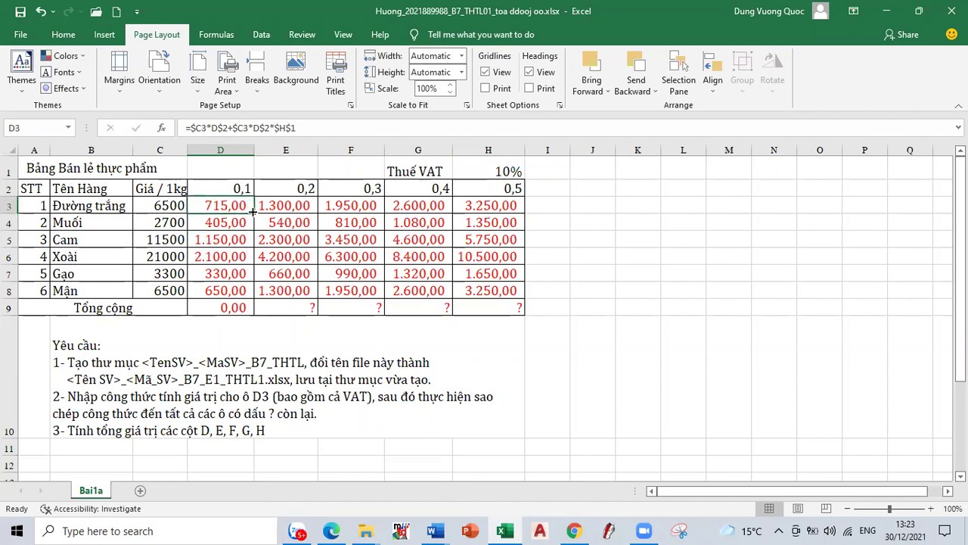
drag(253, 212, 532, 210)
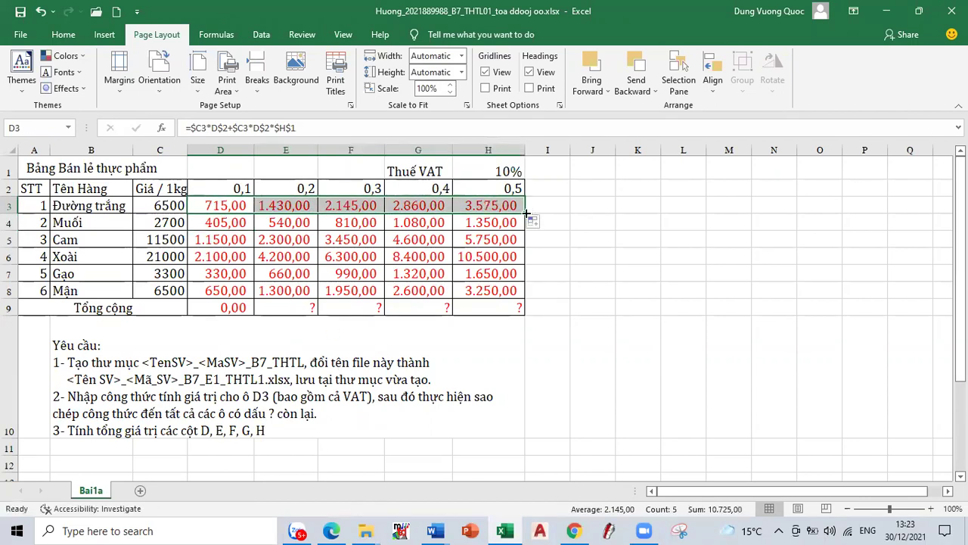
drag(526, 214, 527, 311)
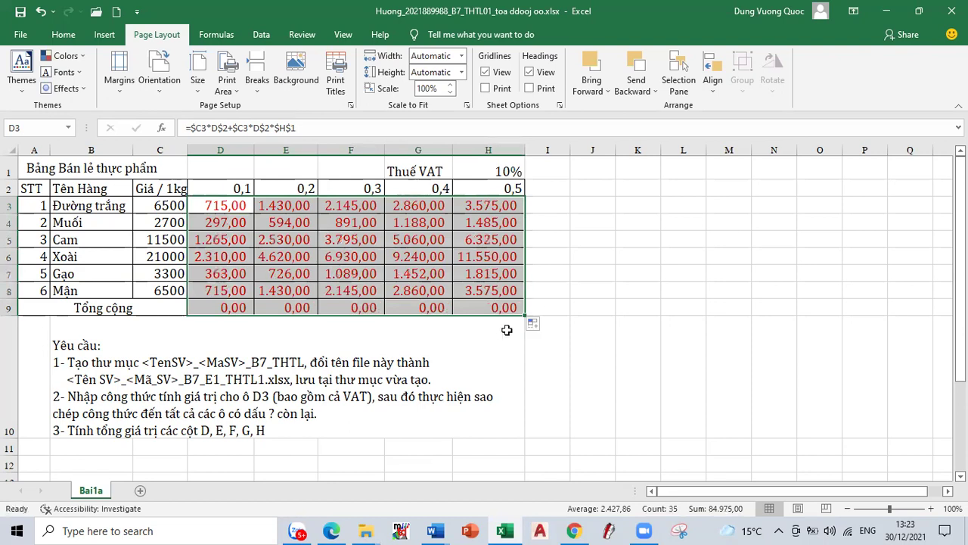
Step: Verify the formulas in F4 and H7, then select the total cell D9
click(226, 207)
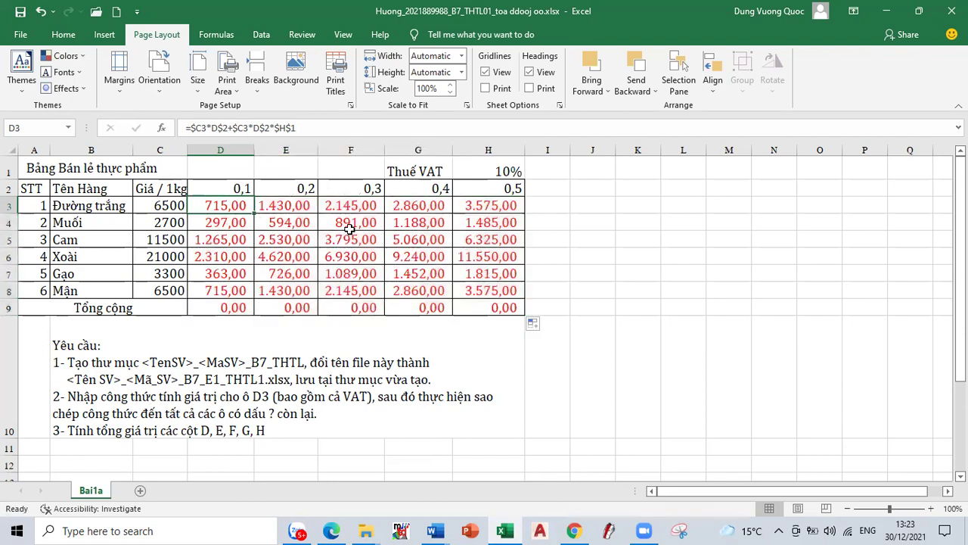
double_click(350, 223)
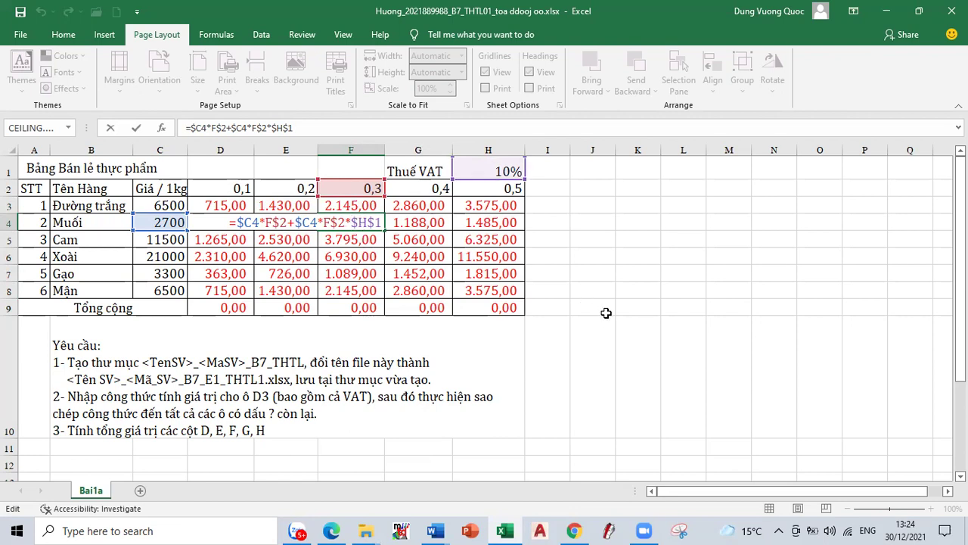
key(Return)
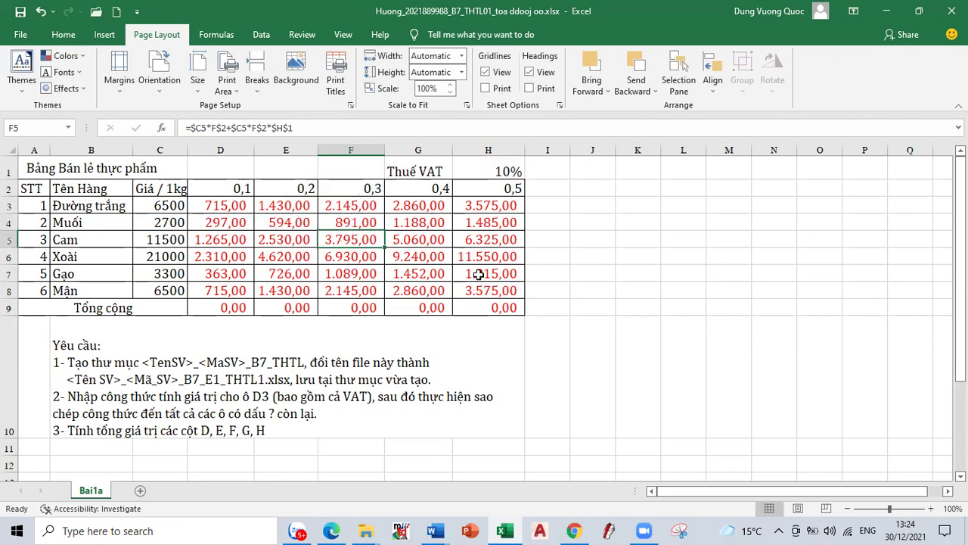
click(479, 274)
double_click(479, 274)
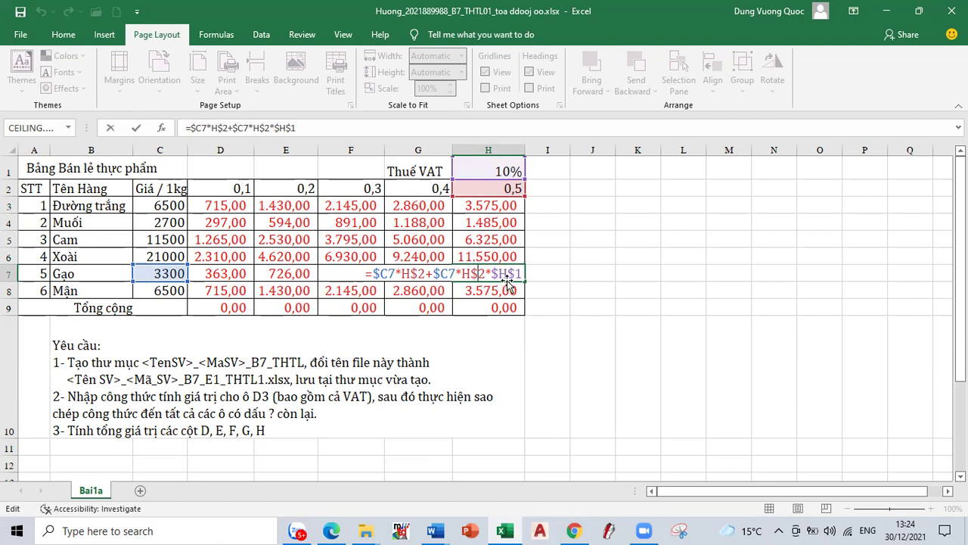
key(Return)
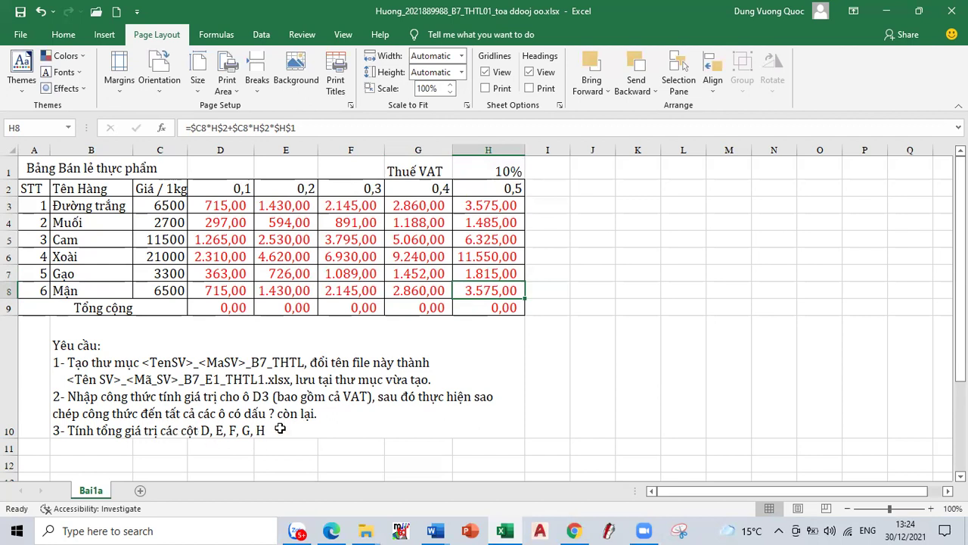
click(229, 305)
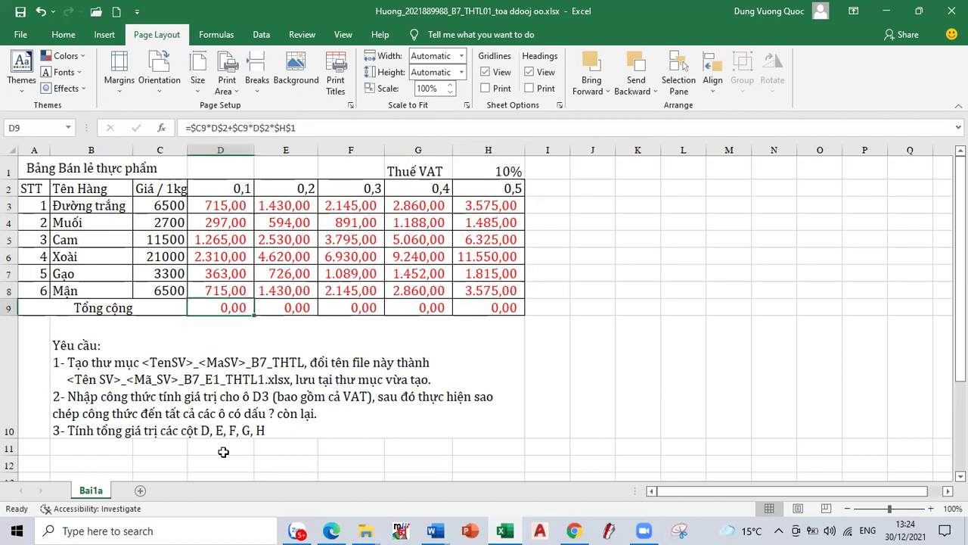
Step: Total column D in D9 with =SUM(D3:D8)
click(64, 35)
click(808, 57)
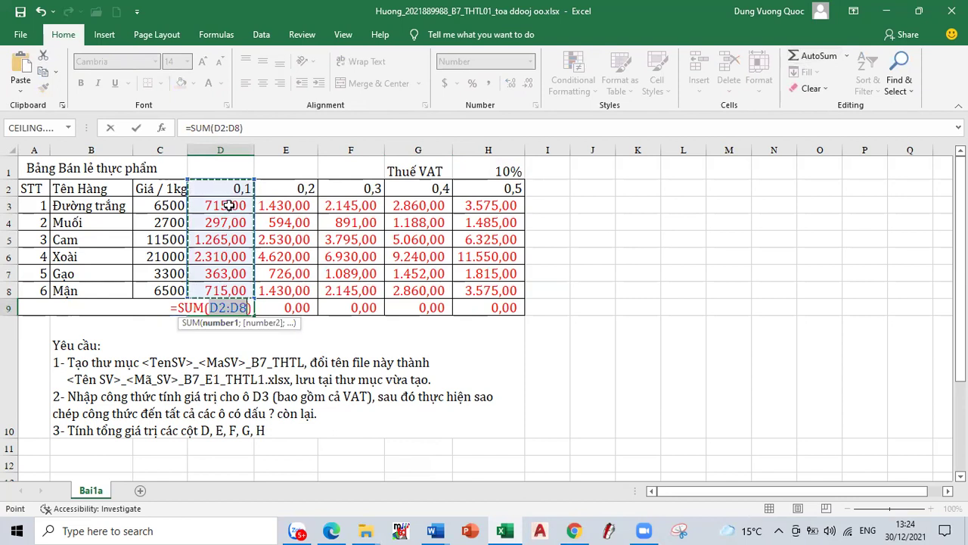
drag(228, 205, 227, 289)
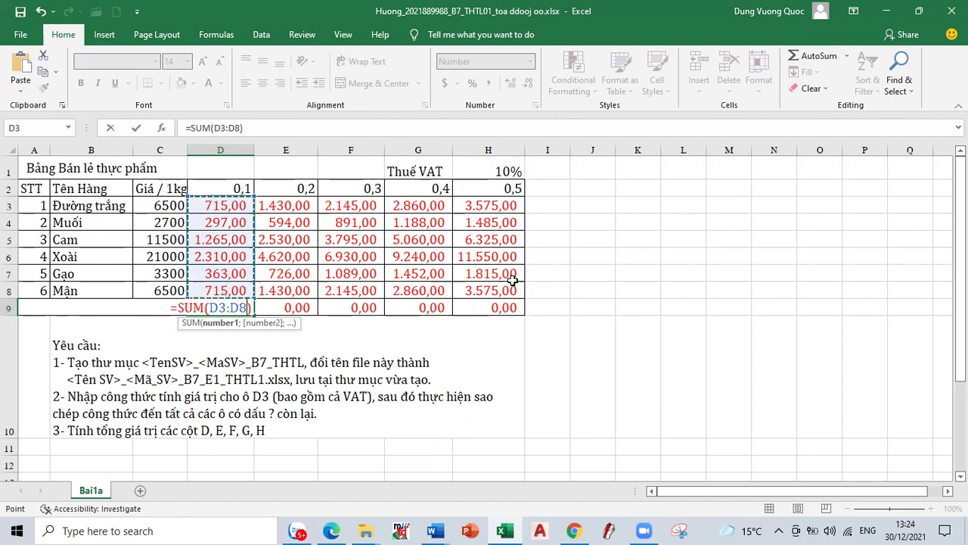
key(Return)
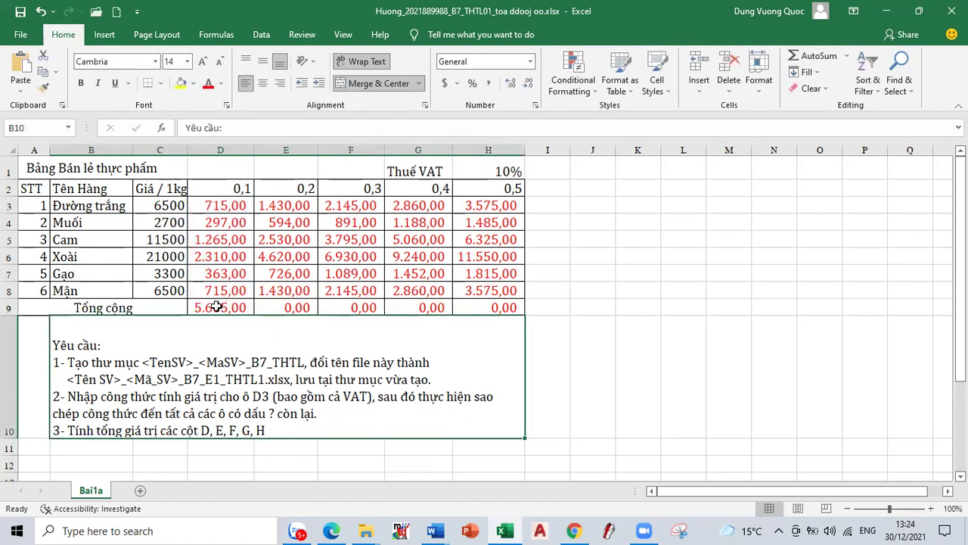
Step: Copy the total across E9:H9 and autofit columns E:H to show the sums
click(216, 306)
drag(256, 315, 490, 313)
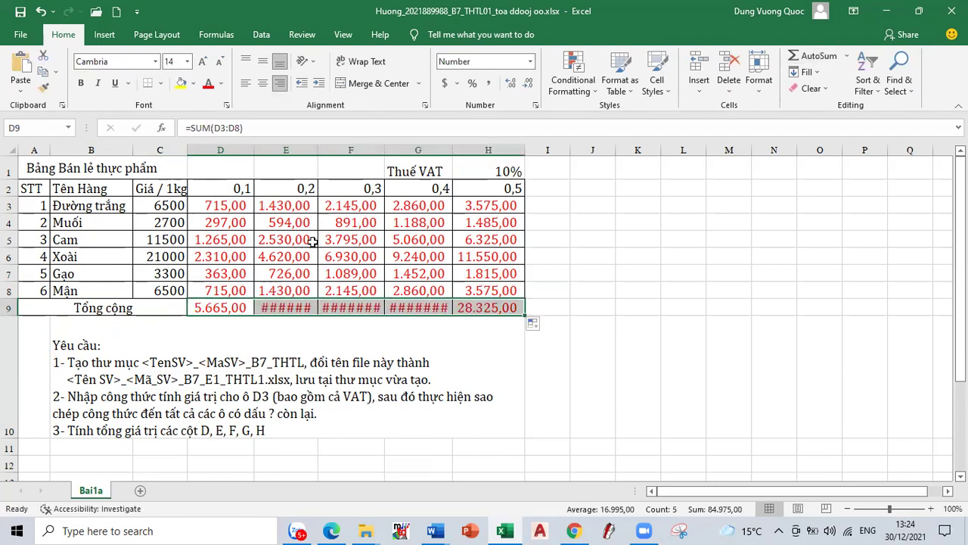
drag(296, 150, 457, 145)
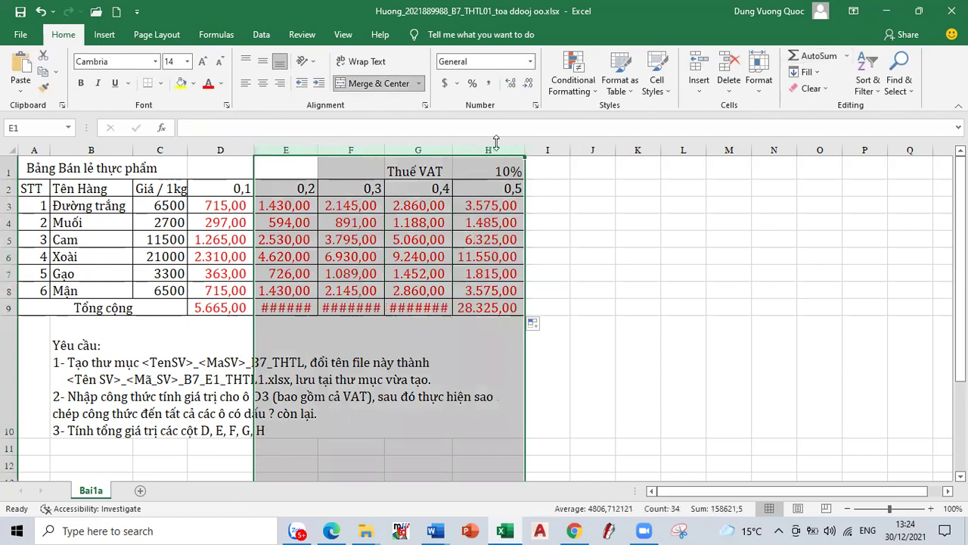
double_click(525, 150)
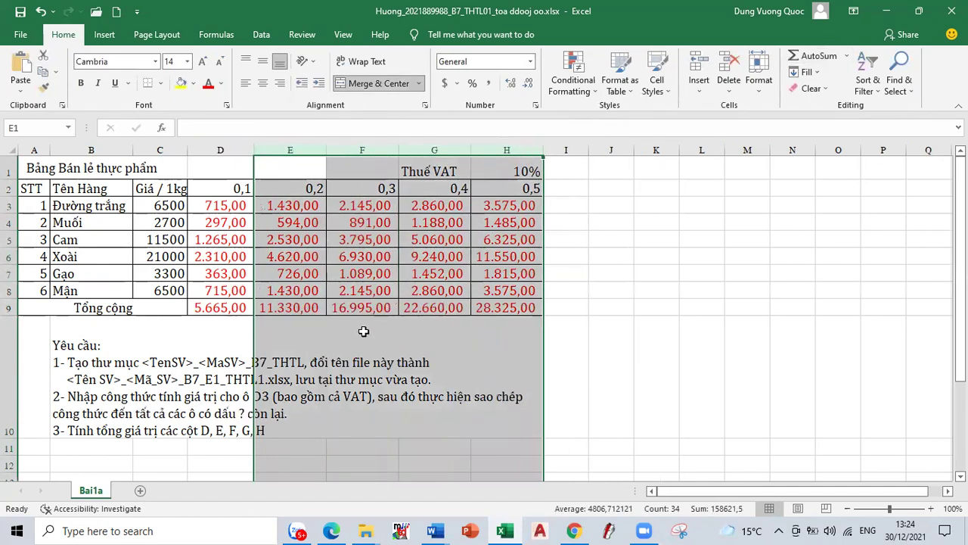
Step: Check the E9, F9 and G9 total formulas, then reopen D9's formula
double_click(282, 307)
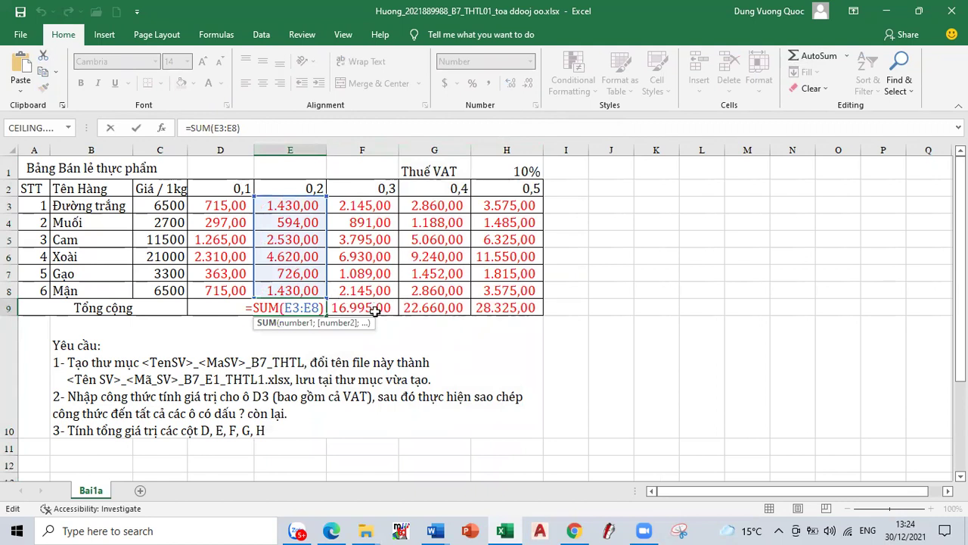
key(Tab)
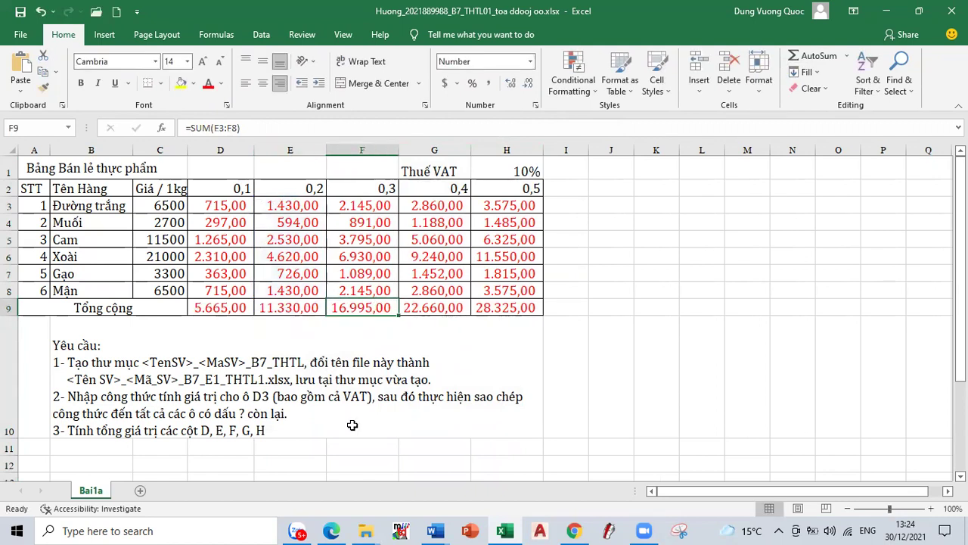
key(F2)
key(Tab)
key(F2)
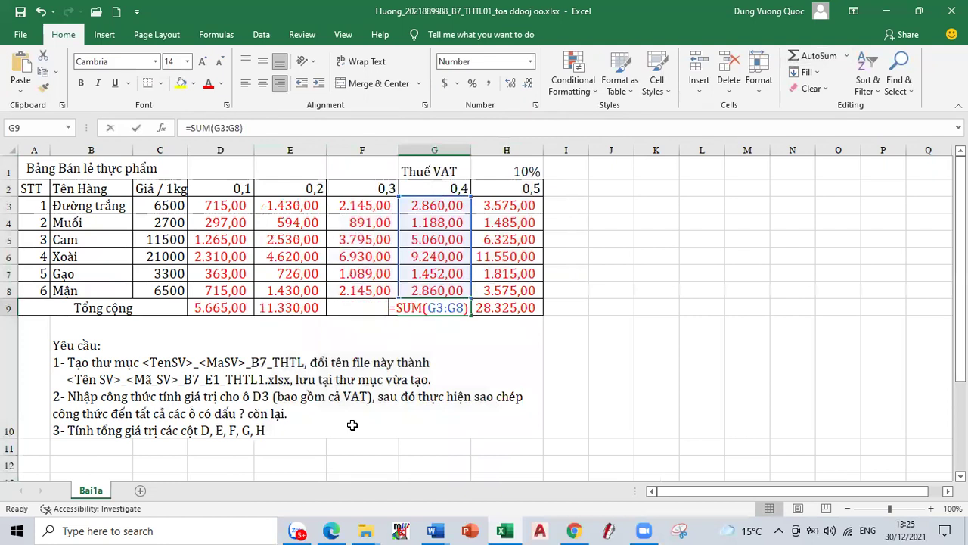
key(Tab)
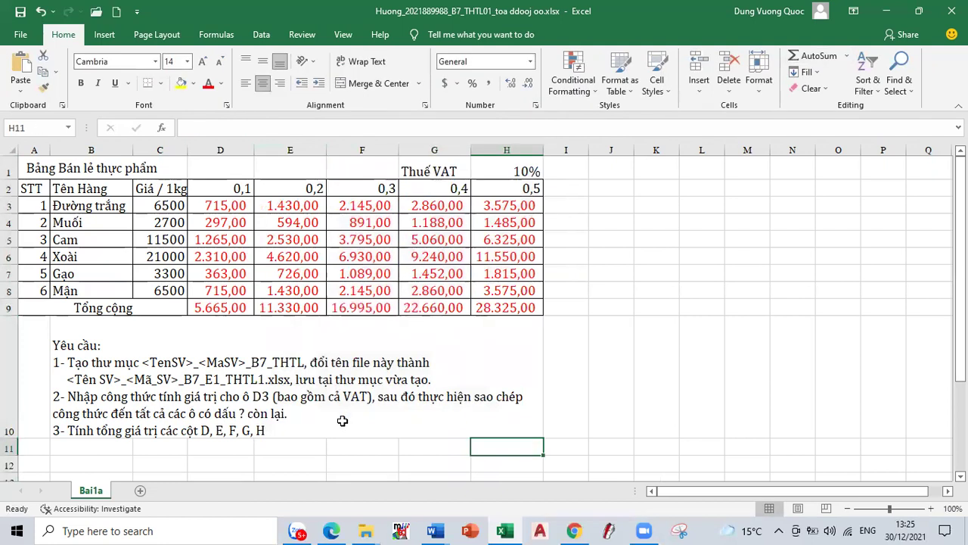
click(228, 309)
double_click(228, 310)
Step: Look over D9's D3:D8 range, then delete everything in D3:H9 and select D3
drag(215, 306, 237, 307)
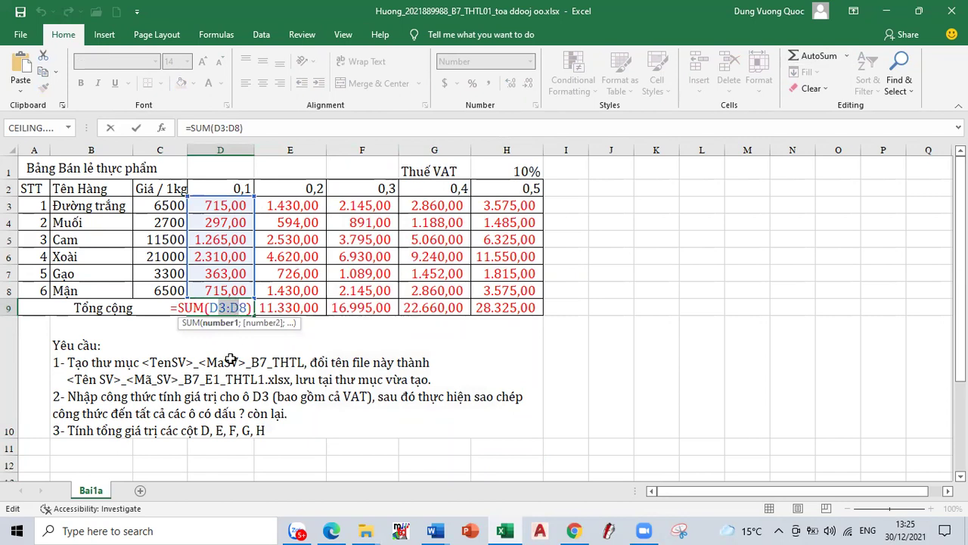
click(220, 320)
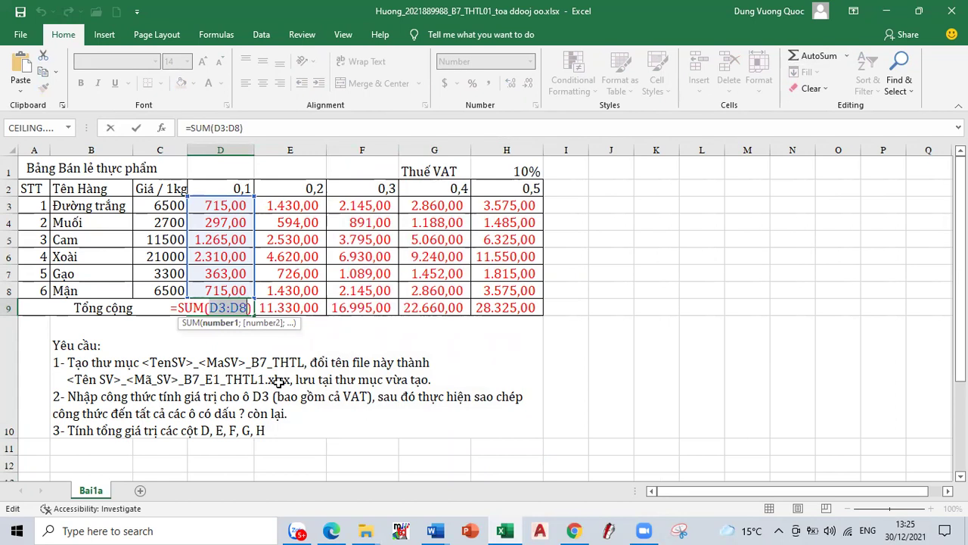
click(278, 381)
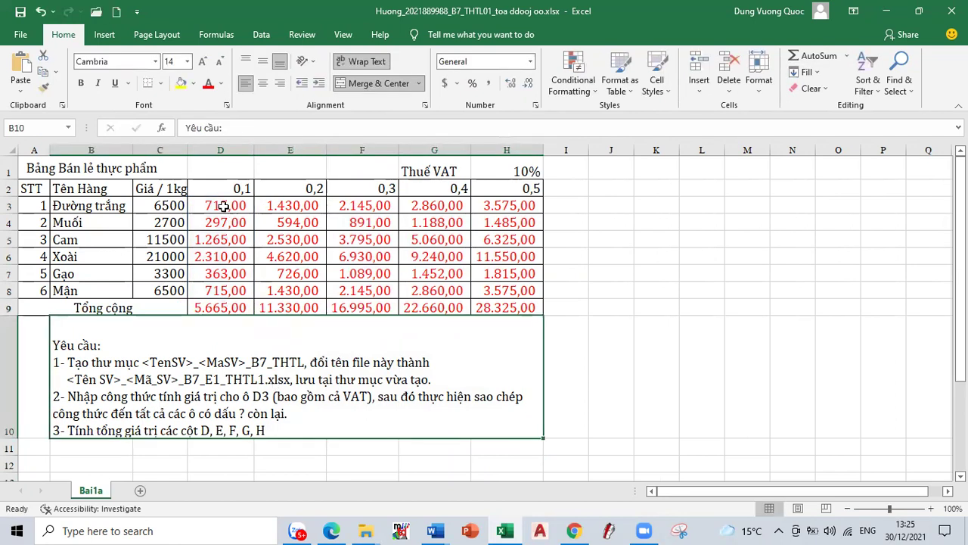
drag(224, 206, 488, 301)
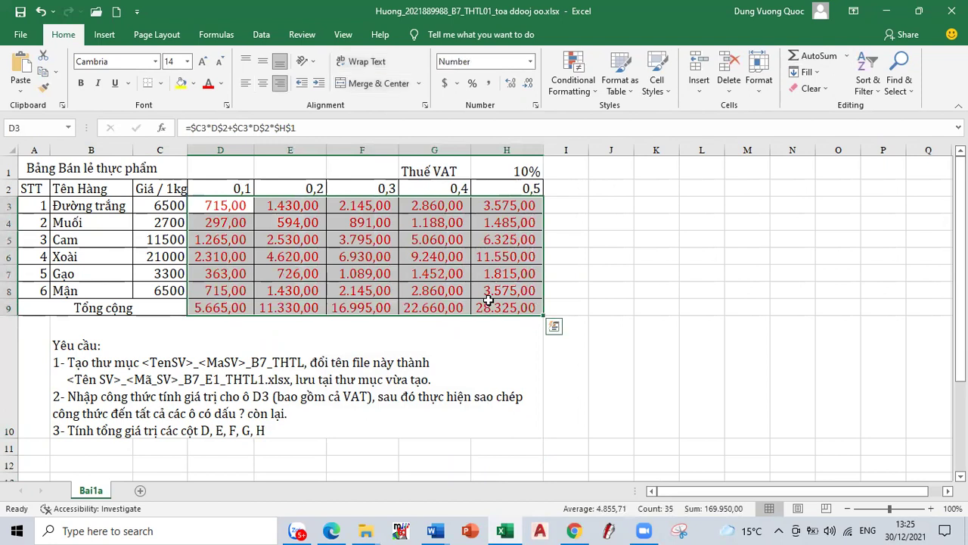
key(Delete)
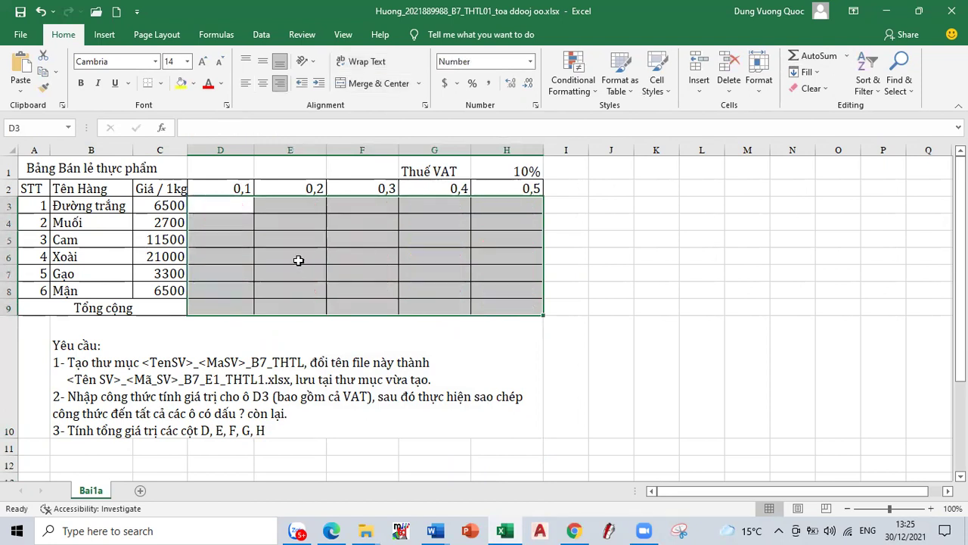
click(227, 207)
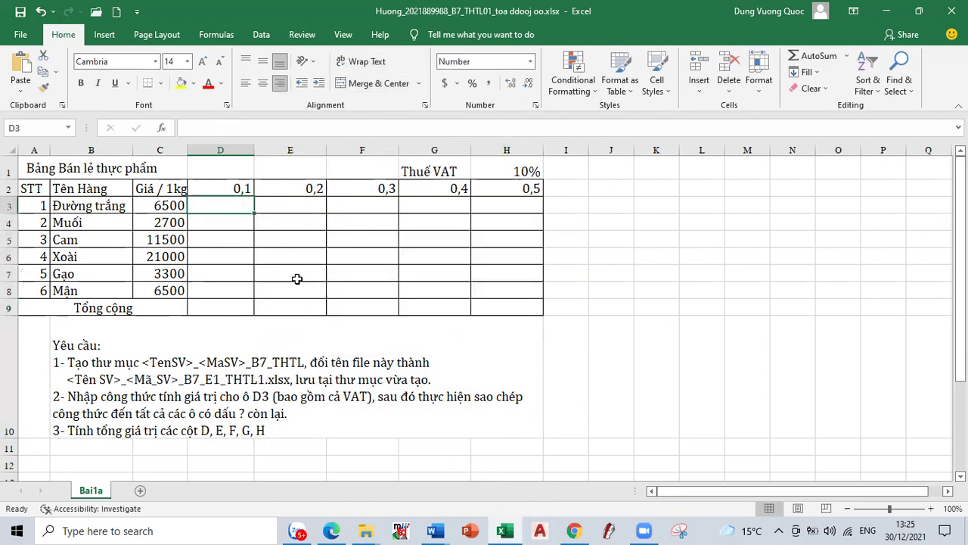
Step: Enter =C3*D2 in D3, fill it down to D8, and autofit column D
text(=)
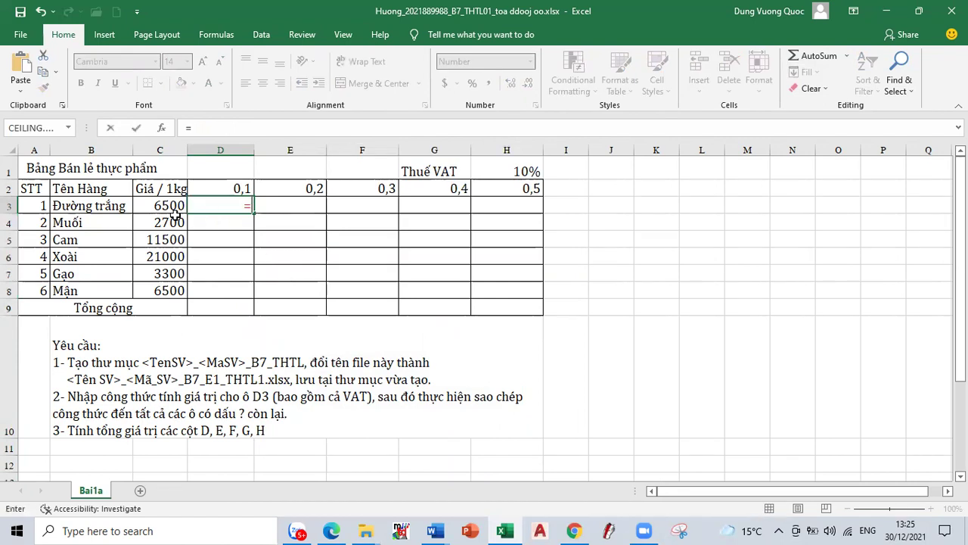
click(173, 209)
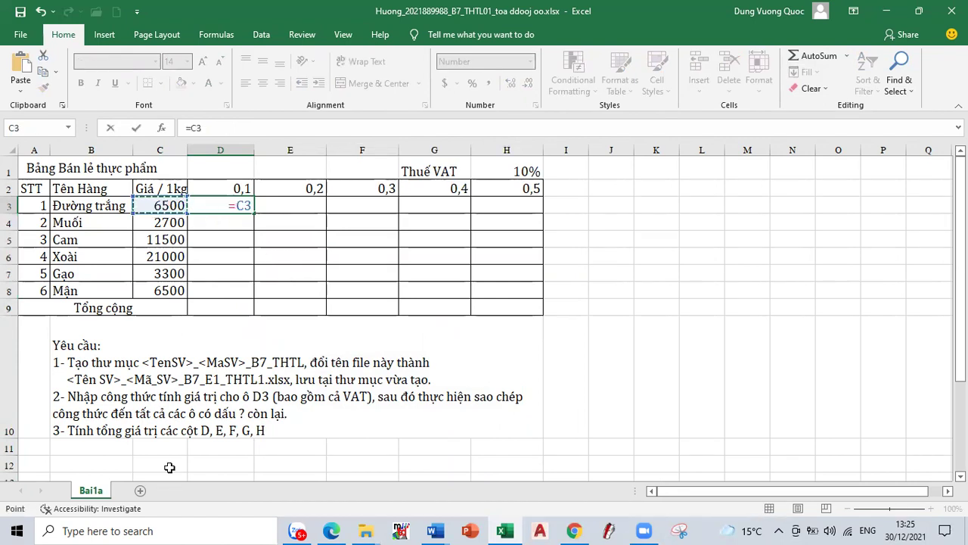
text(*)
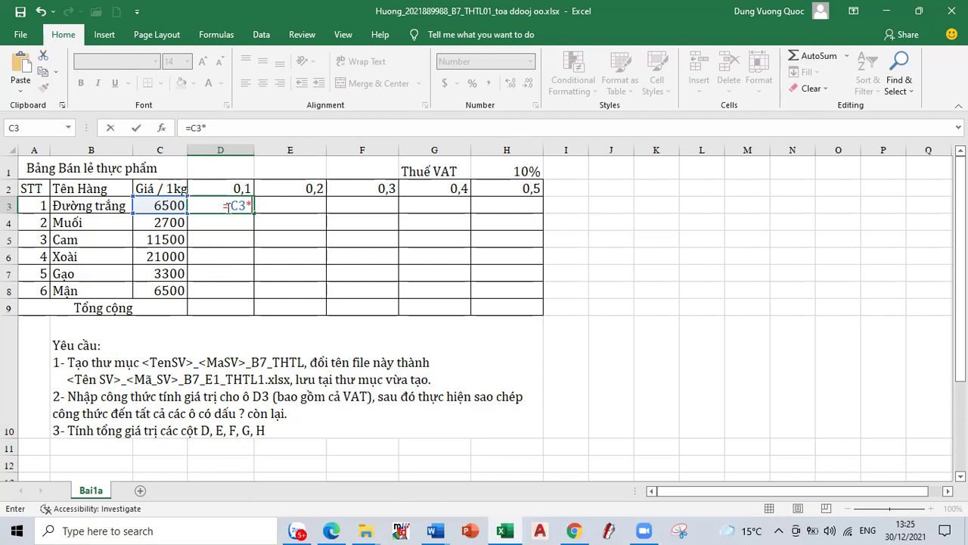
click(235, 186)
key(Return)
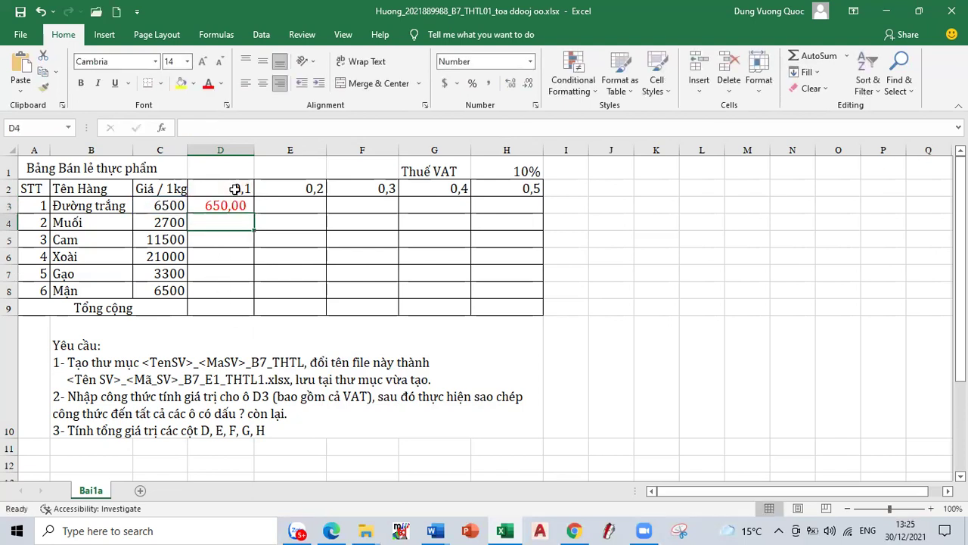
click(239, 211)
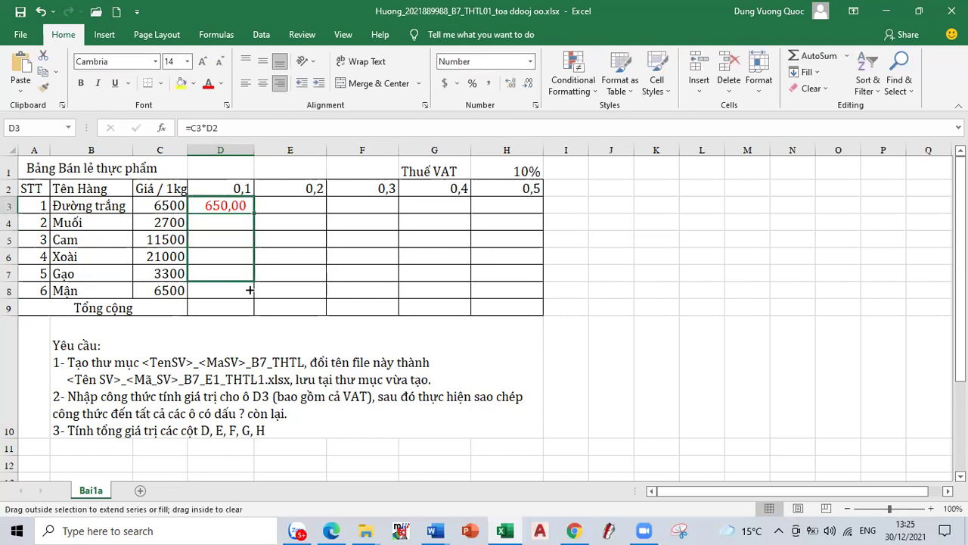
drag(256, 214, 256, 295)
double_click(256, 151)
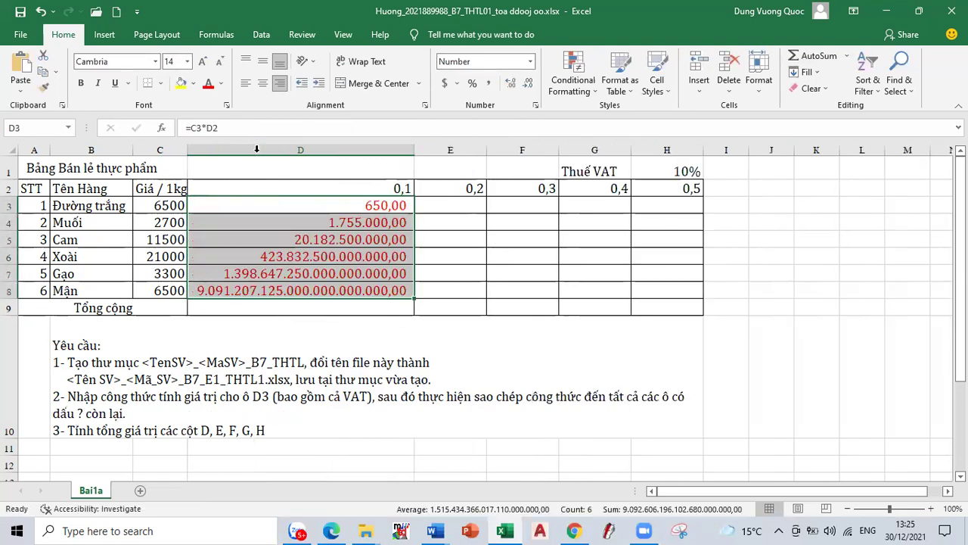
click(377, 206)
Step: Inspect the formulas in D3, D4 and D5 to see the shifted references
double_click(377, 205)
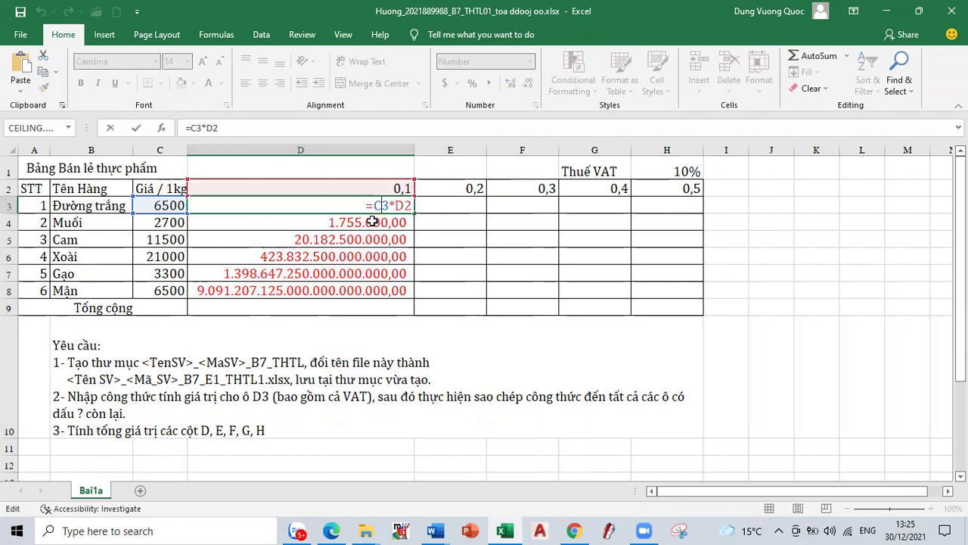
double_click(373, 222)
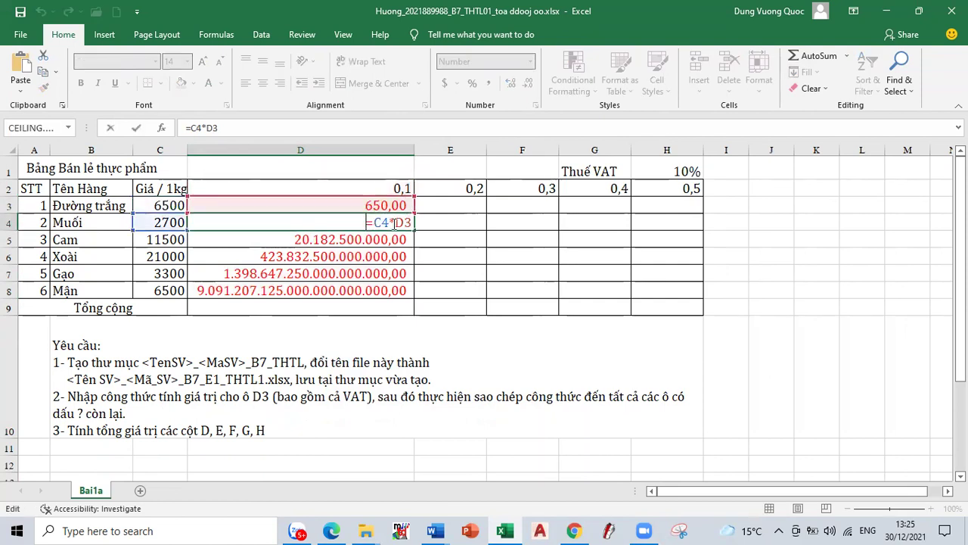
drag(393, 222, 409, 222)
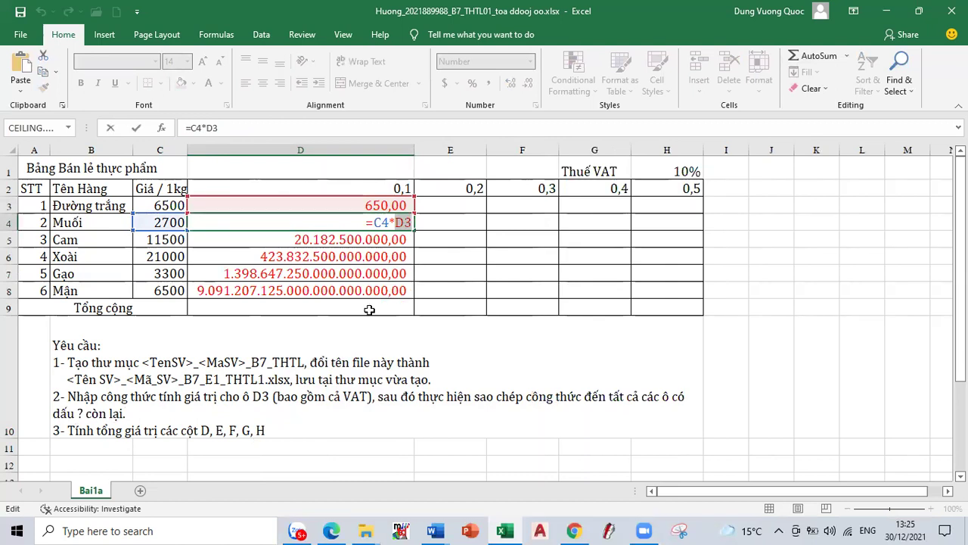
key(Return)
key(F2)
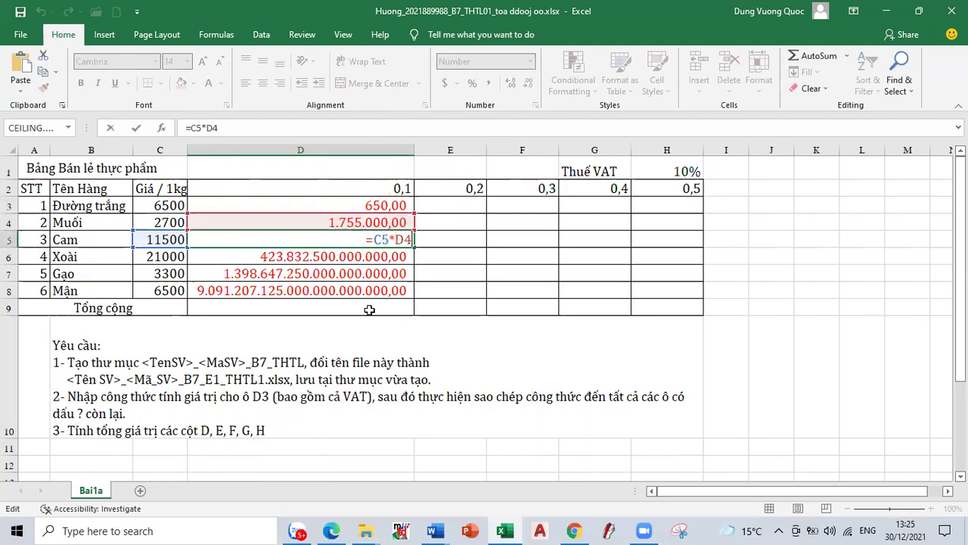
Step: Change D3 to =C3*D$2 and refill it down to D8
double_click(409, 205)
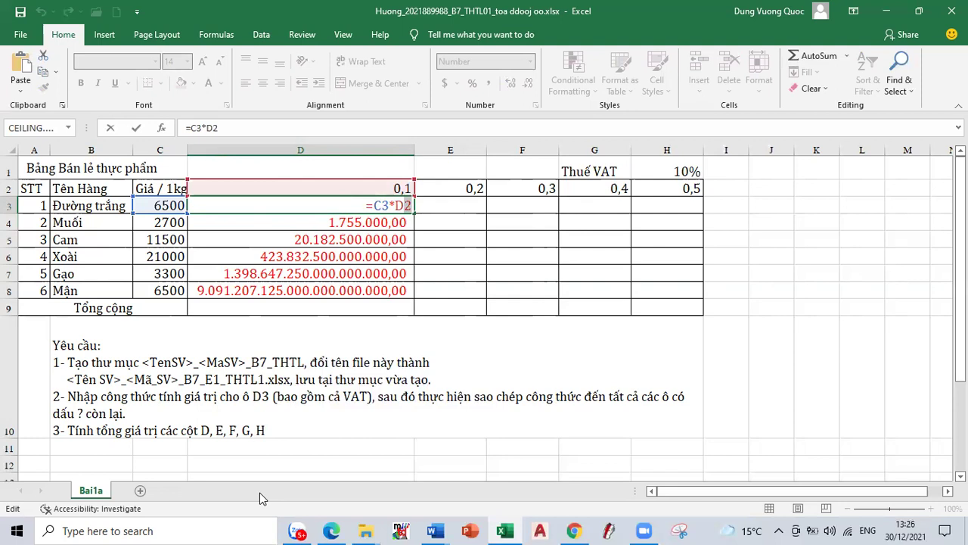
key(F4)
key(F4)
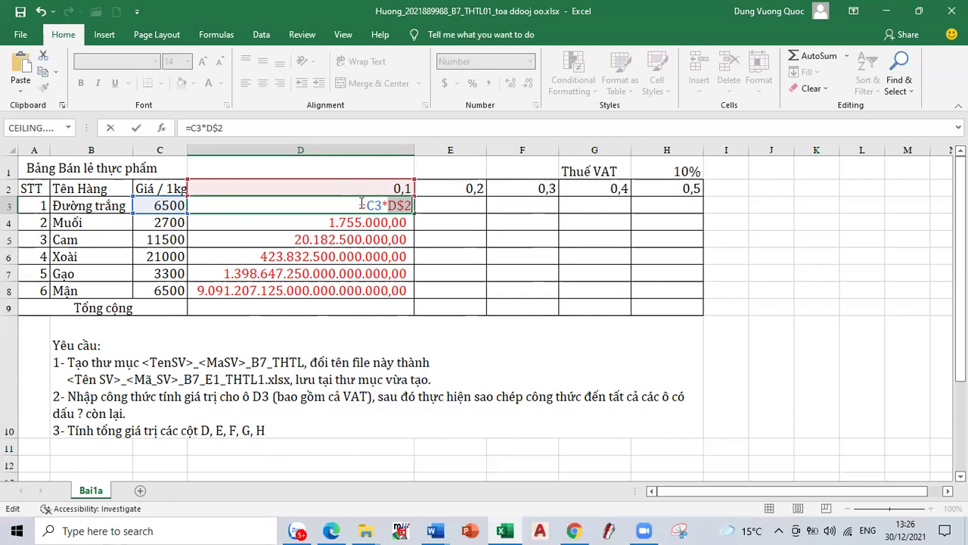
key(ctrl+Return)
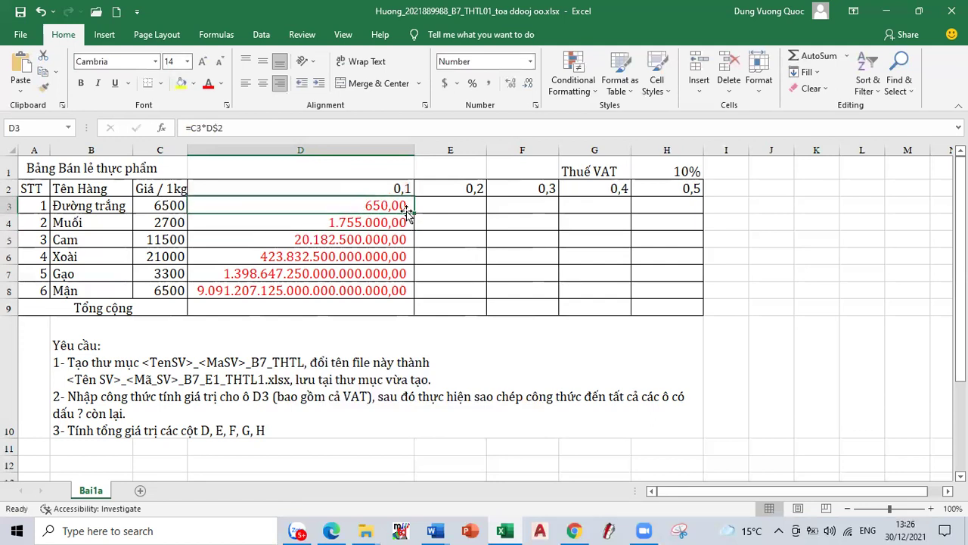
double_click(413, 213)
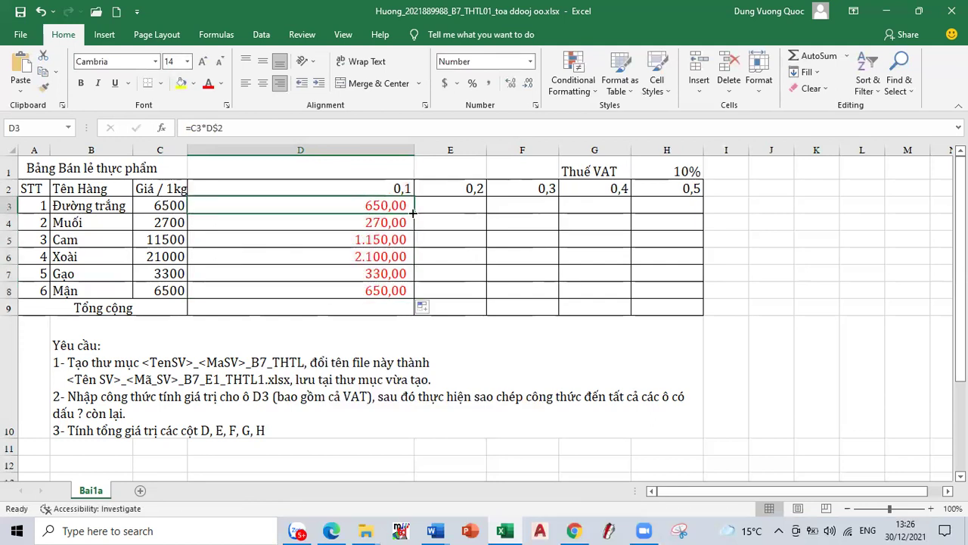
Step: Fill D3 across to H3 and inspect E3's shifted D3 reference
drag(426, 213, 680, 202)
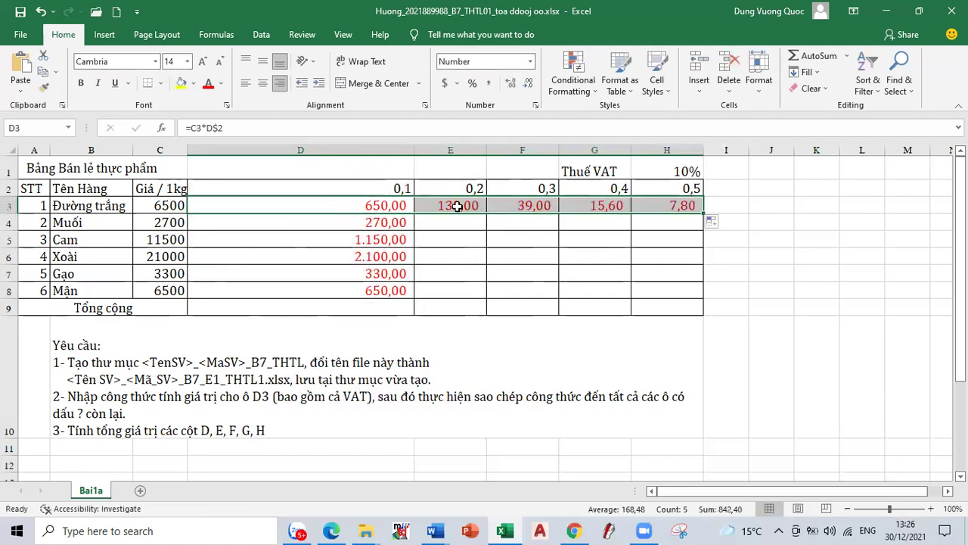
double_click(372, 208)
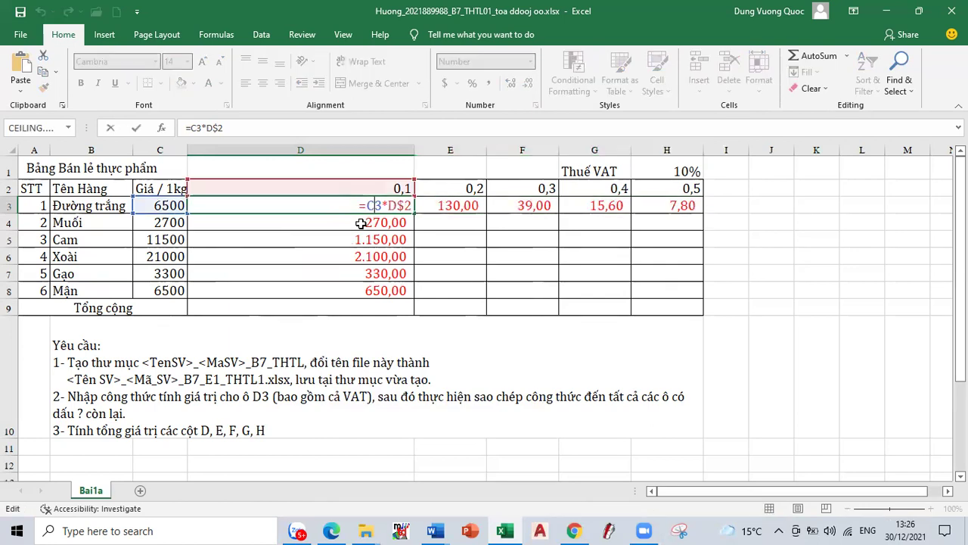
click(471, 204)
double_click(469, 205)
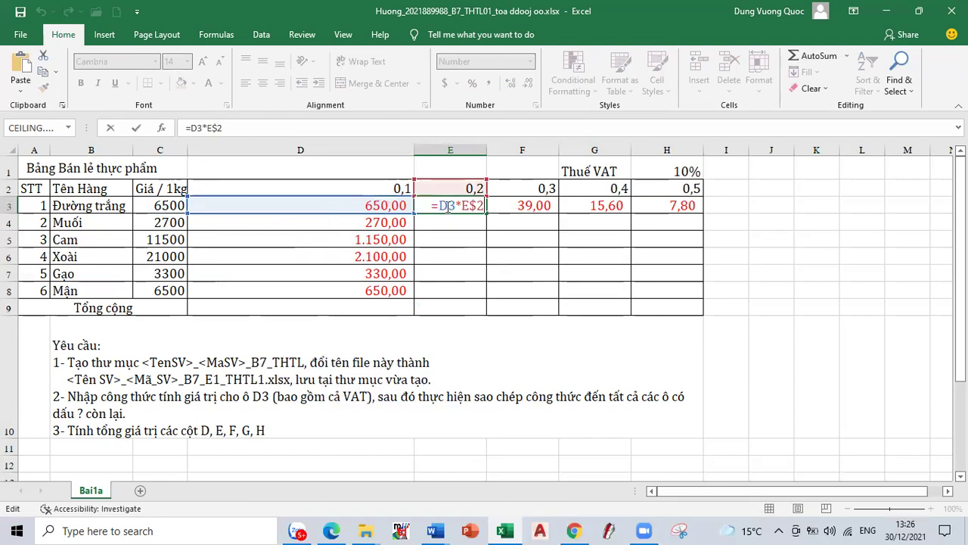
click(447, 206)
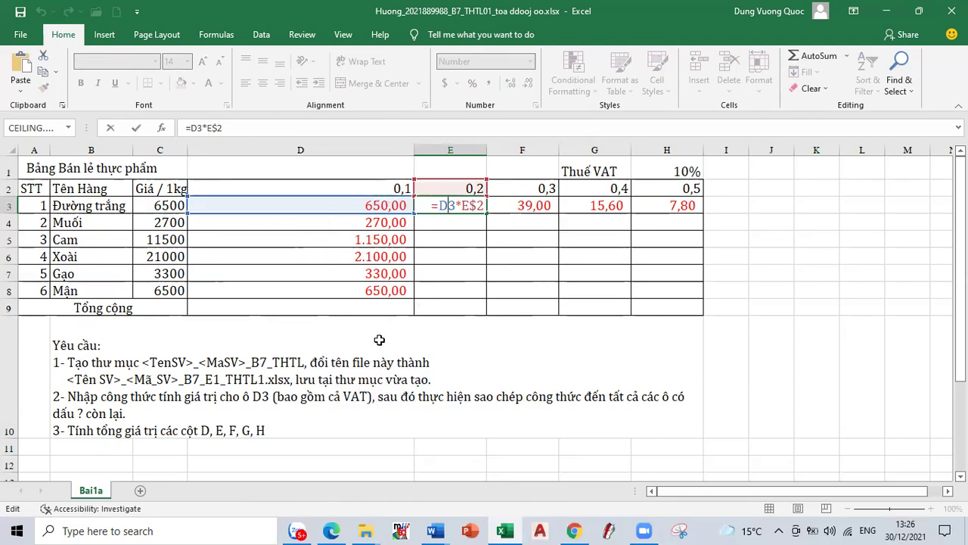
key(Escape)
Step: Change D3 to =$C3*D$2 and fill it across to H3 and down to row 8
double_click(343, 205)
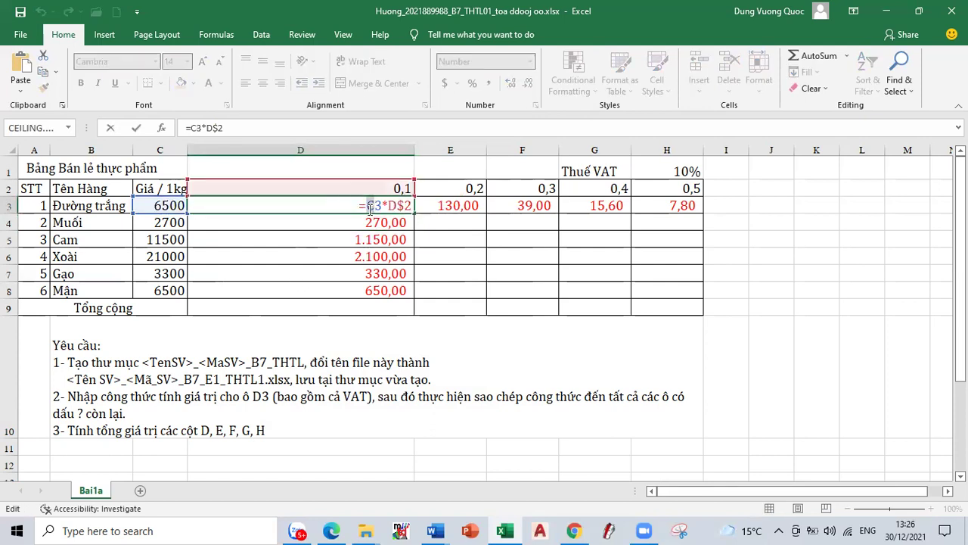
mouse_move(315, 525)
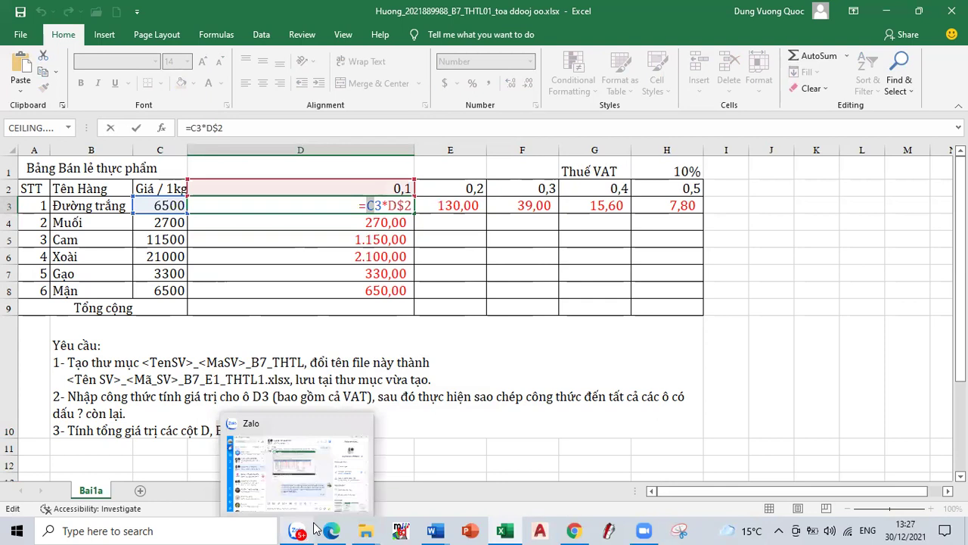
key(F4)
key(F4)
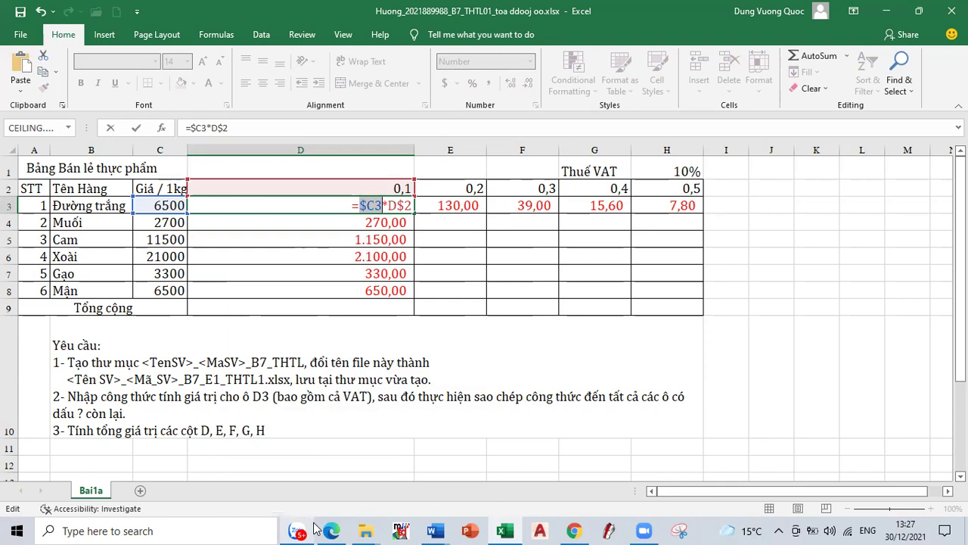
key(Return)
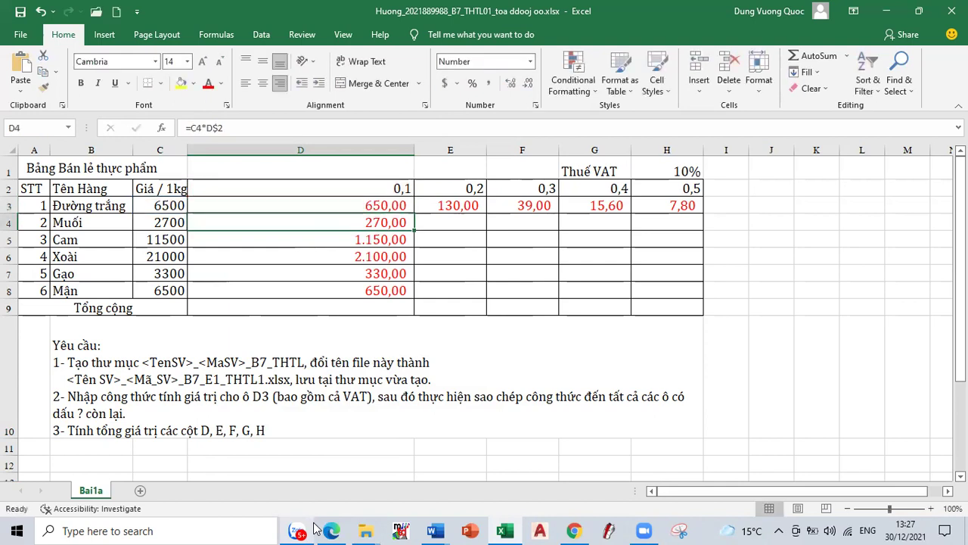
click(368, 205)
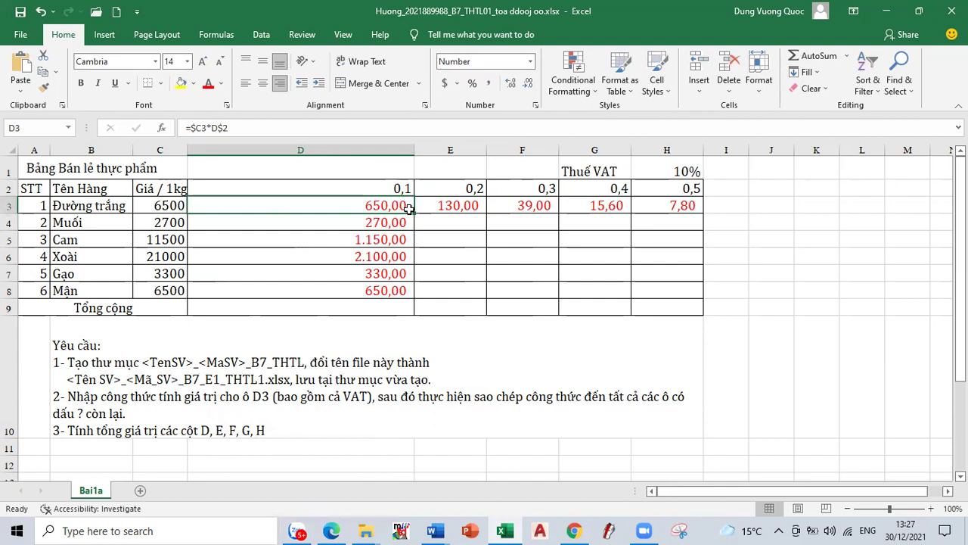
drag(415, 214, 701, 212)
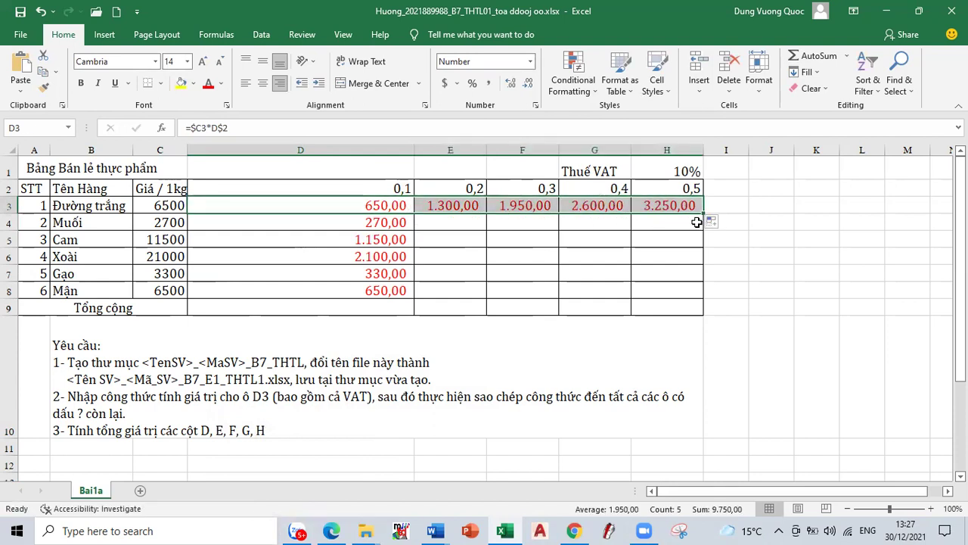
drag(703, 213, 703, 295)
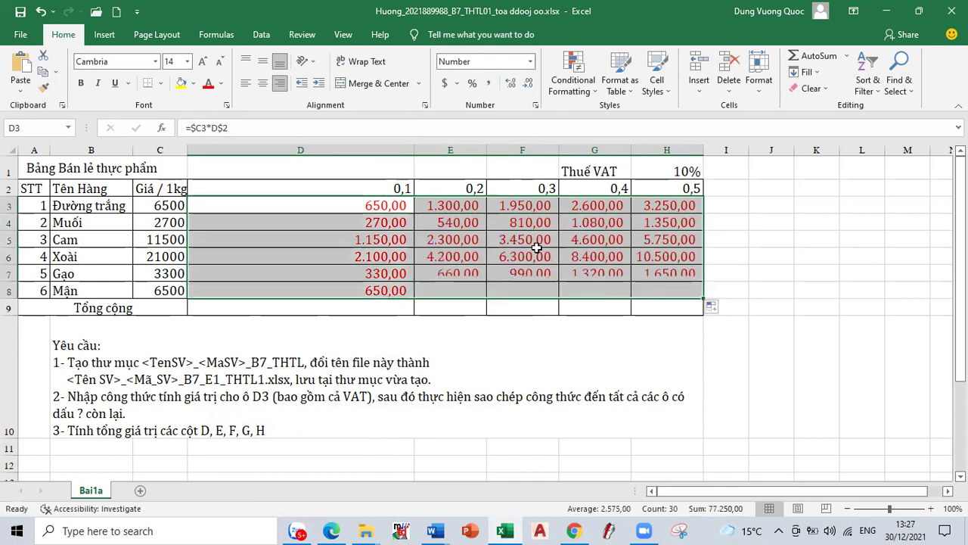
Step: Append +$C3*D$2*$H$1 to D3's formula so it adds the 10% VAT, showing 715,00
double_click(357, 205)
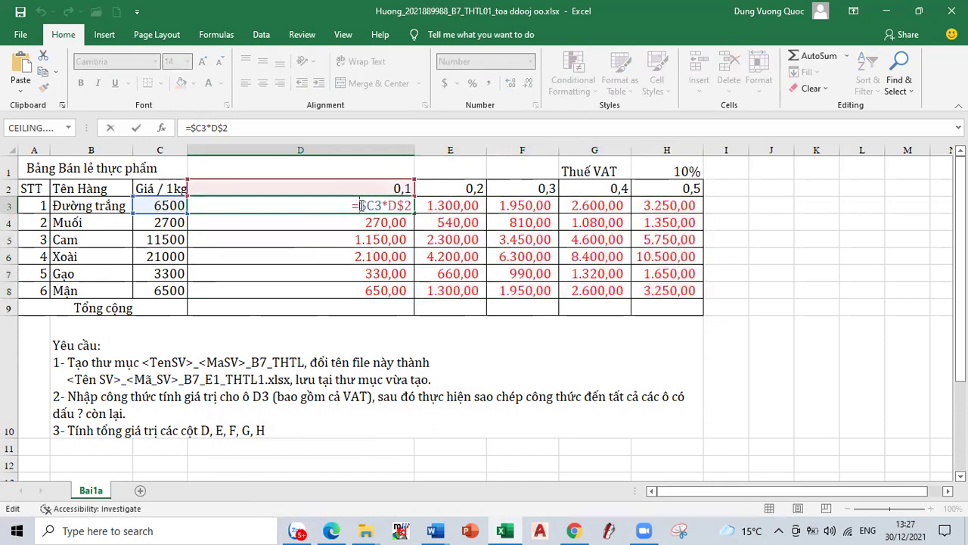
drag(360, 205, 437, 202)
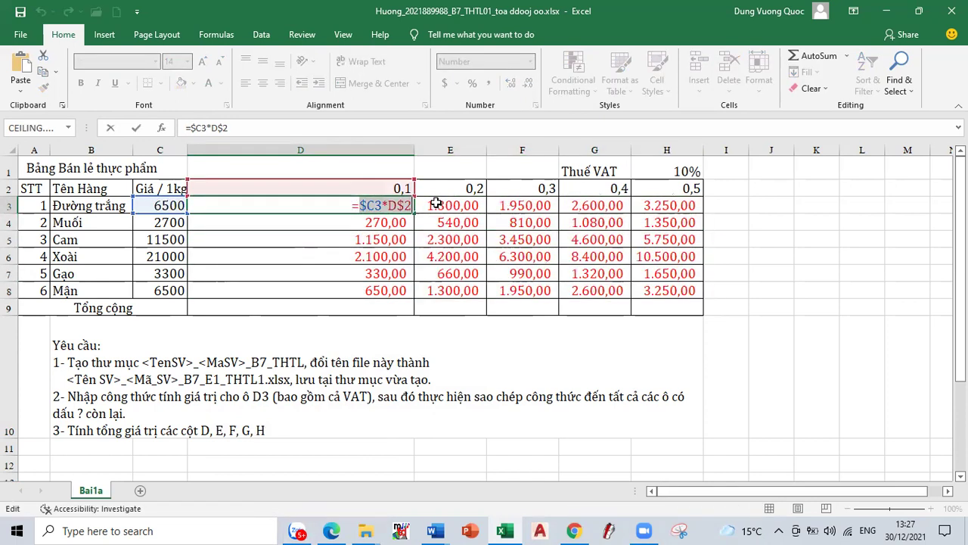
key(Tab)
click(395, 204)
double_click(394, 203)
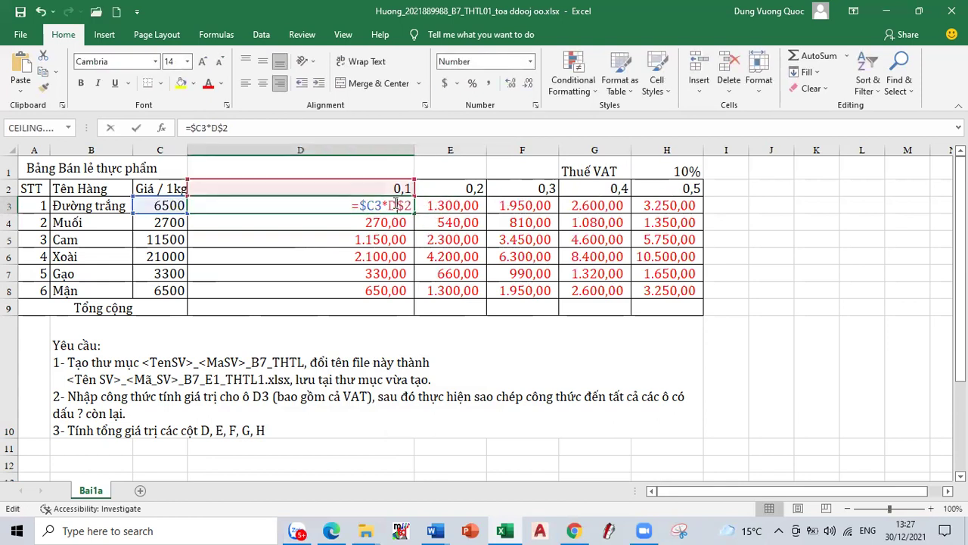
key(Escape)
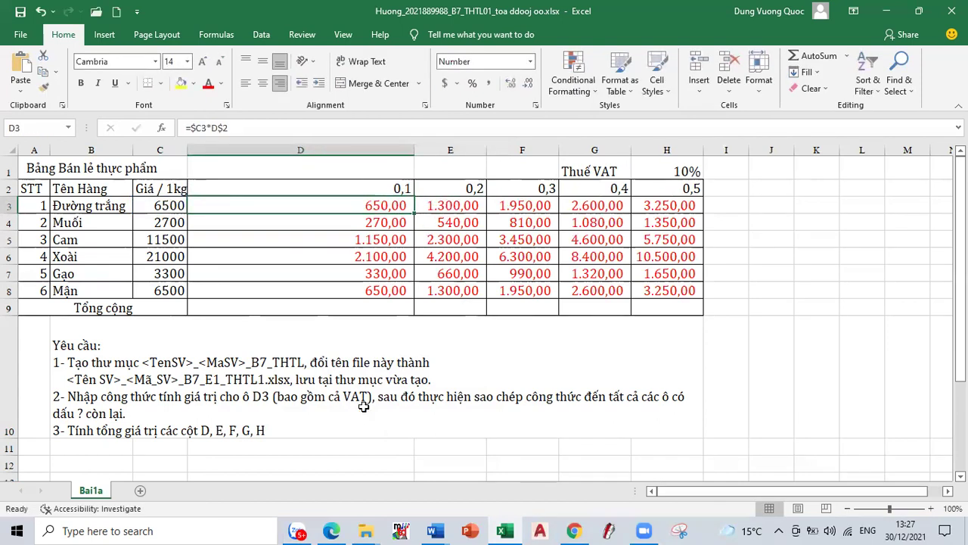
key(F2)
text(+)
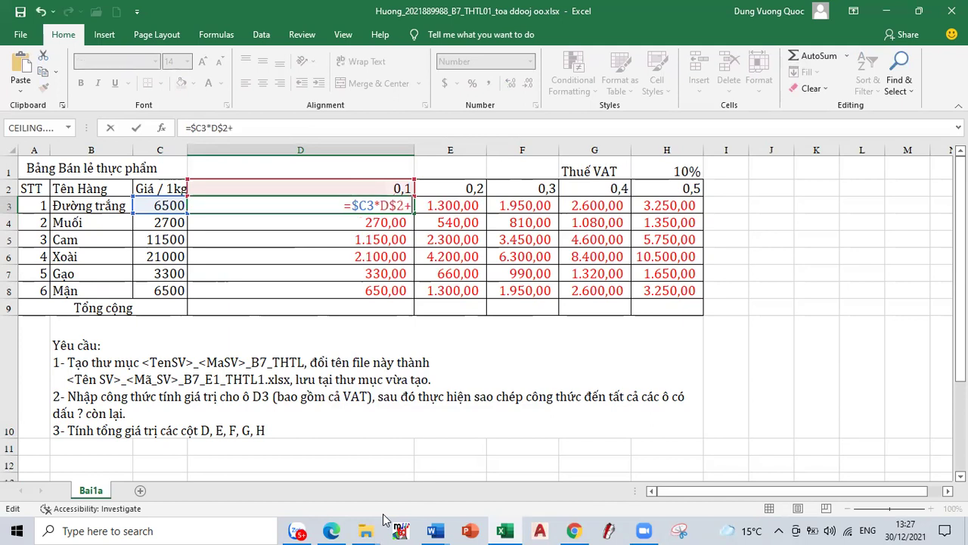
text($C3*D$2)
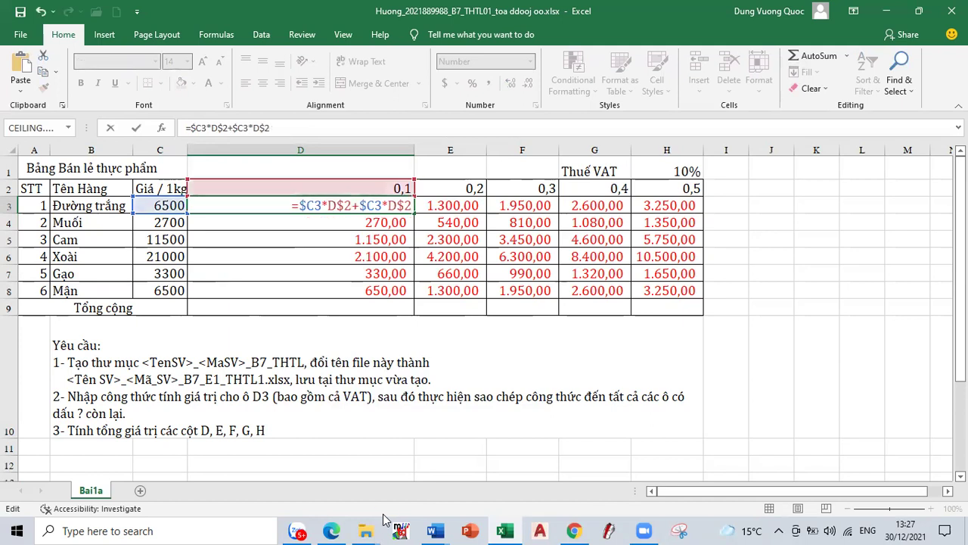
text(*)
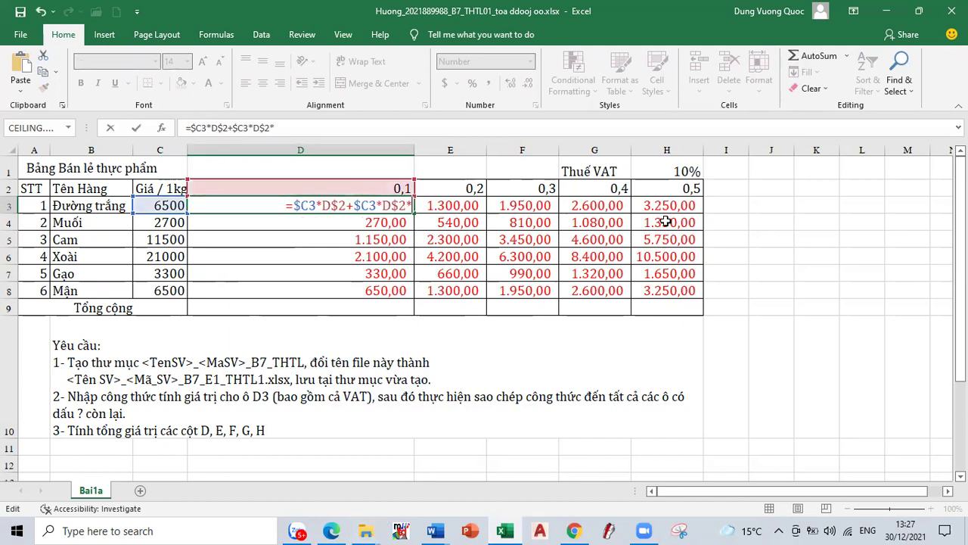
click(664, 166)
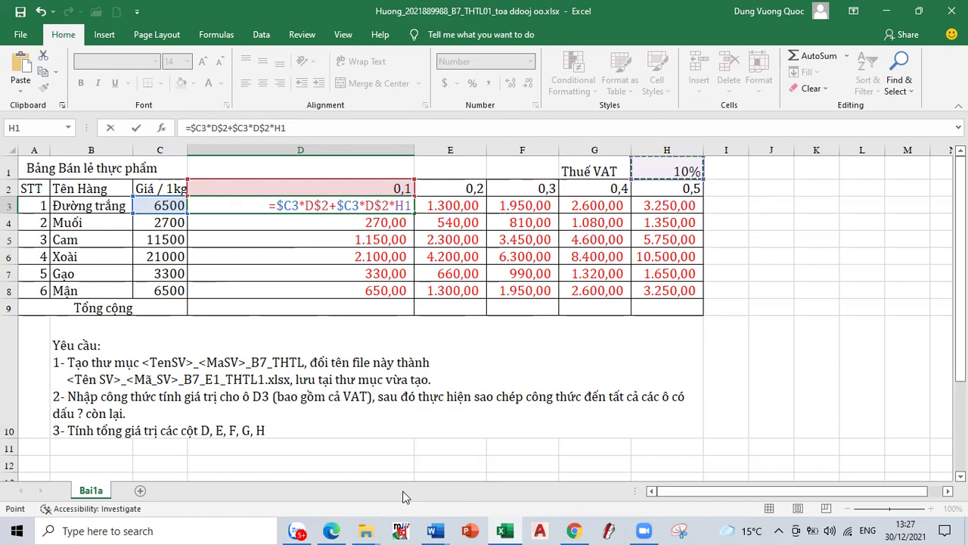
key(F4)
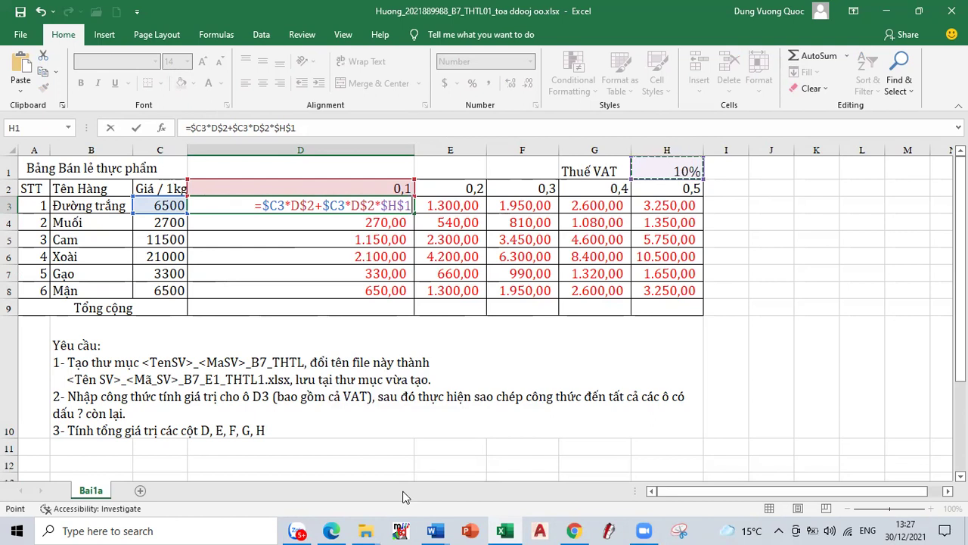
key(Return)
Step: Fill D3's VAT formula across to H3 and down to row 8
click(337, 199)
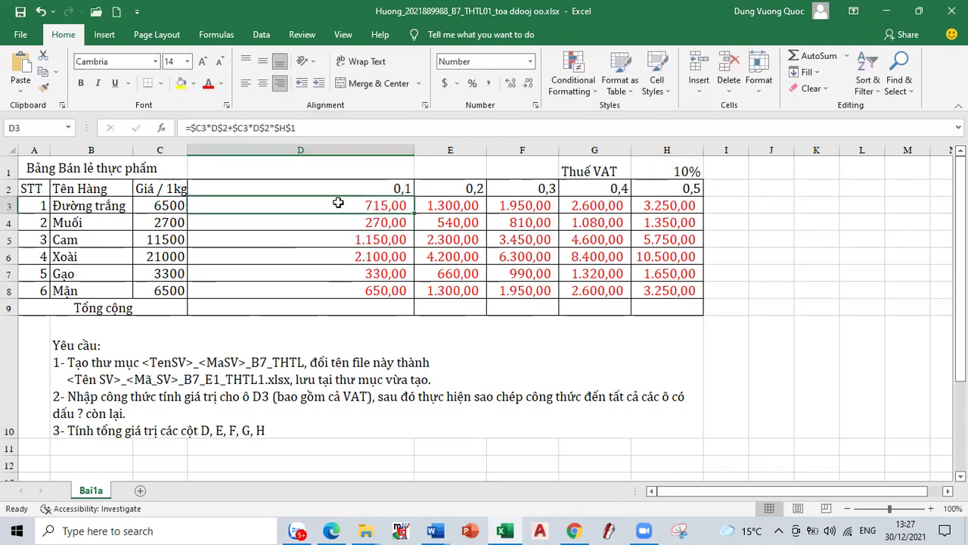
click(417, 212)
click(386, 210)
mouse_move(413, 214)
mouse_down()
mouse_move(685, 218)
mouse_move(694, 292)
mouse_up()
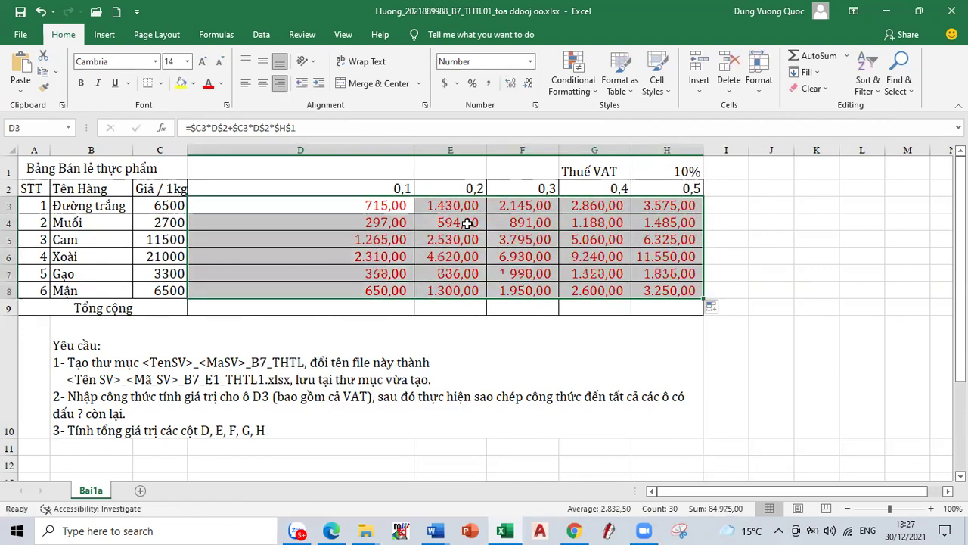
Step: Review the D3 requirement in the task notes below the table, then return to D9
click(235, 397)
double_click(234, 397)
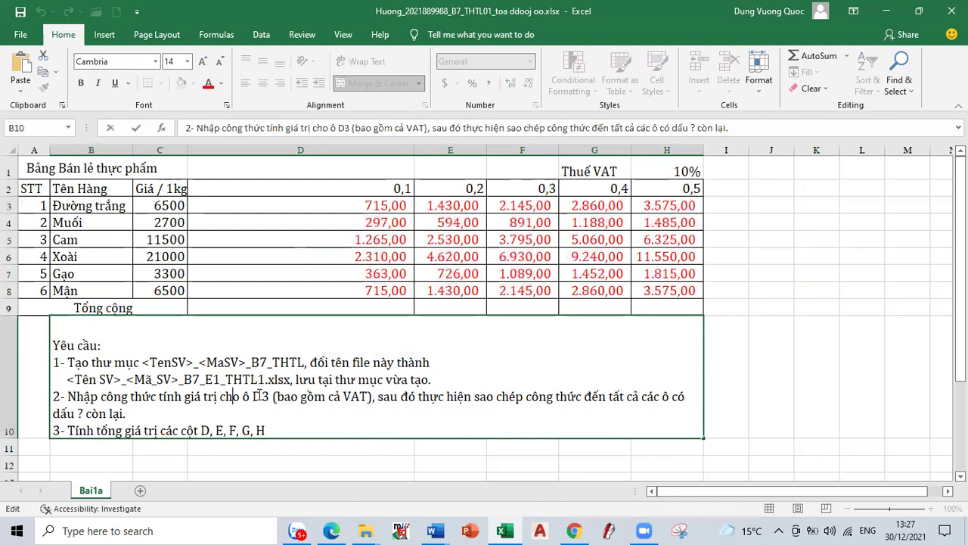
drag(253, 396, 345, 396)
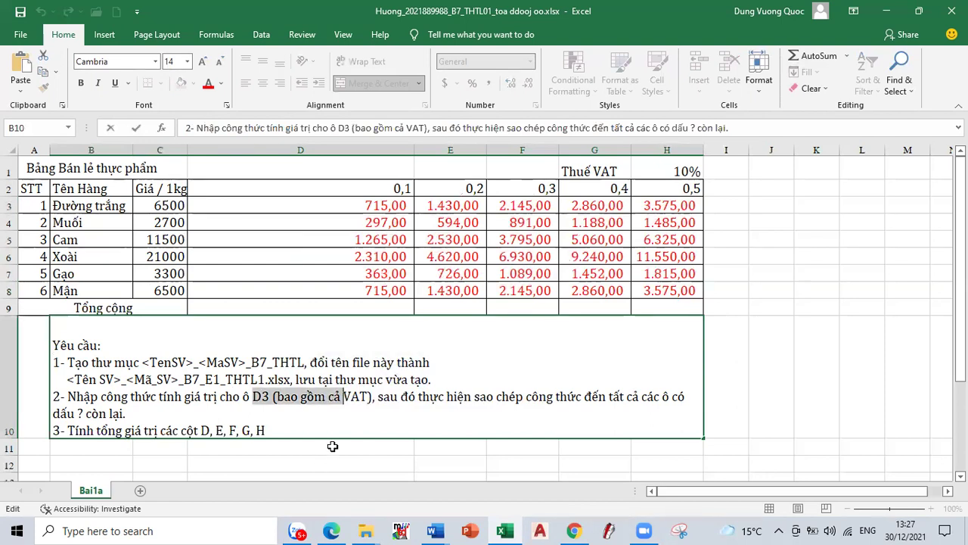
click(336, 307)
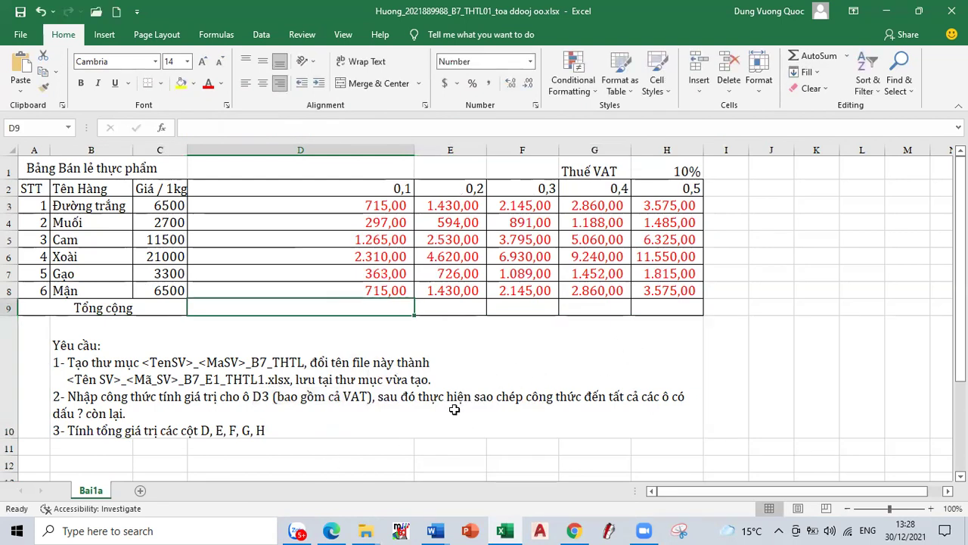
Step: Auto-fit column D to its values, then widen it slightly to 12,57
double_click(414, 150)
drag(252, 149, 258, 149)
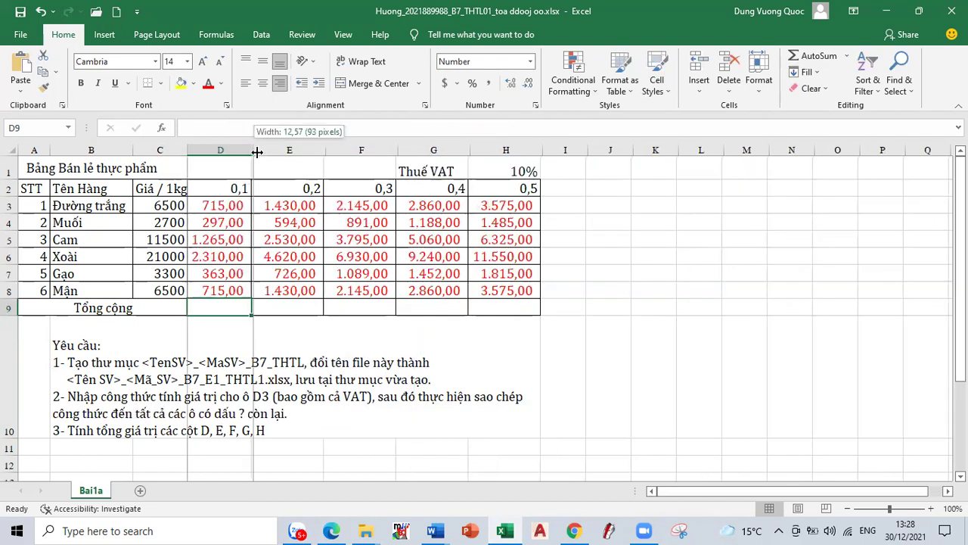
click(346, 361)
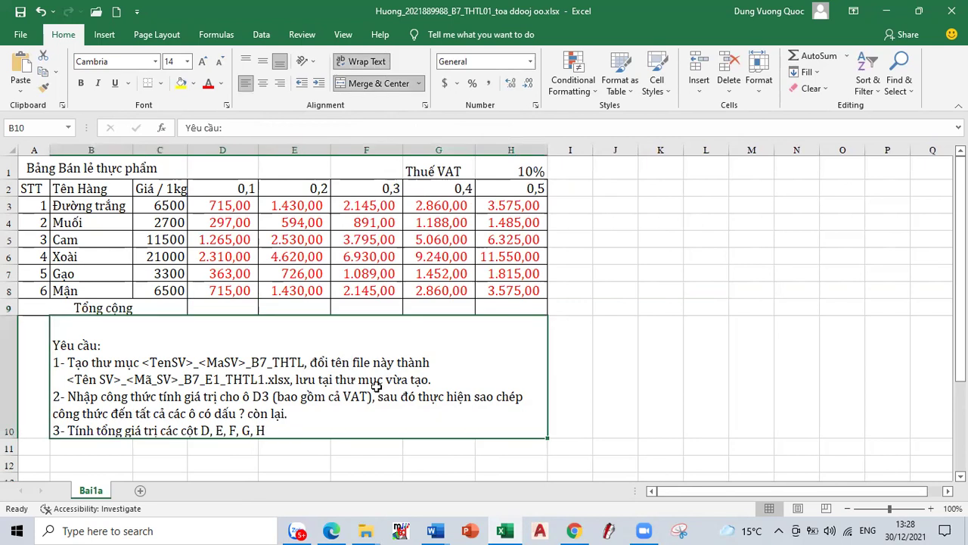
click(696, 370)
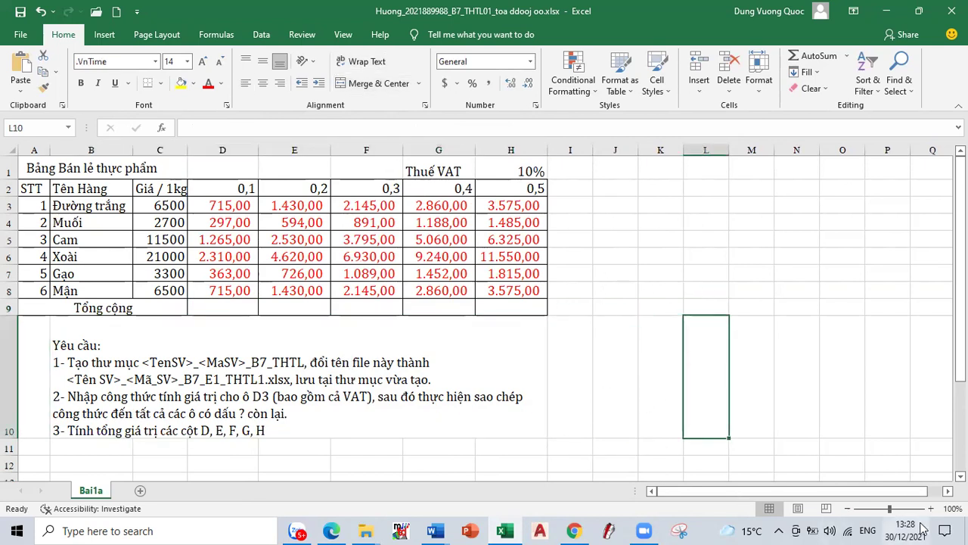